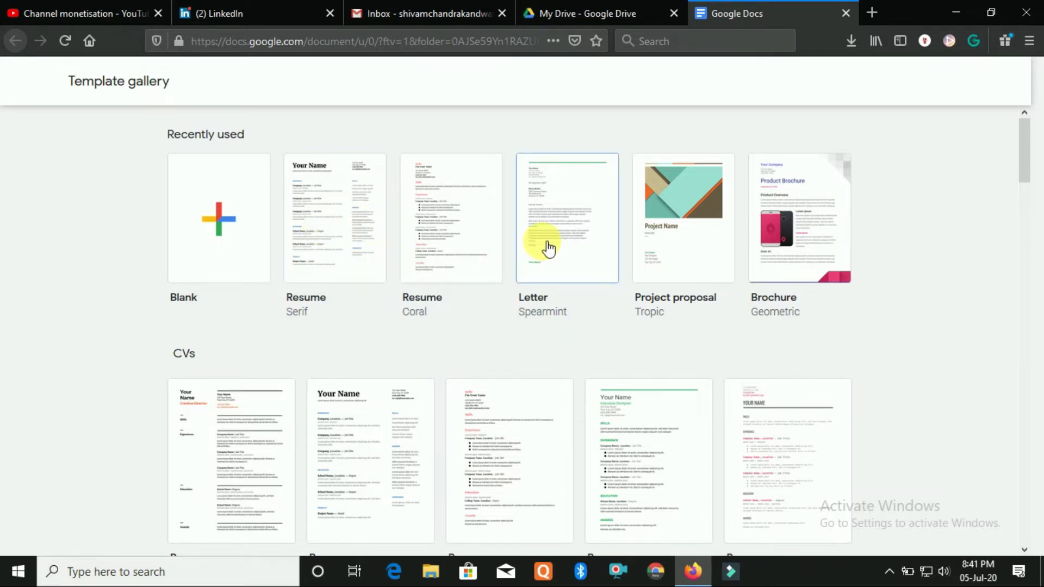
Create a new document from the Letter (Spearmint) template in the template gallery
{"action": "scroll", "coordinate": [532, 270], "scroll_direction": "down", "scroll_amount": 5}
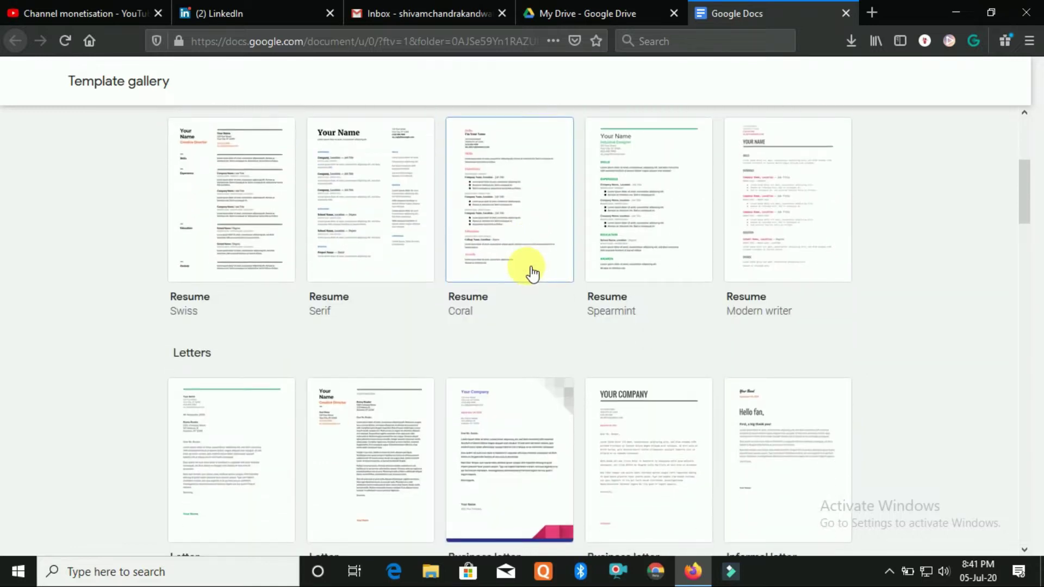
{"action": "scroll", "coordinate": [532, 272], "scroll_direction": "down", "scroll_amount": 5}
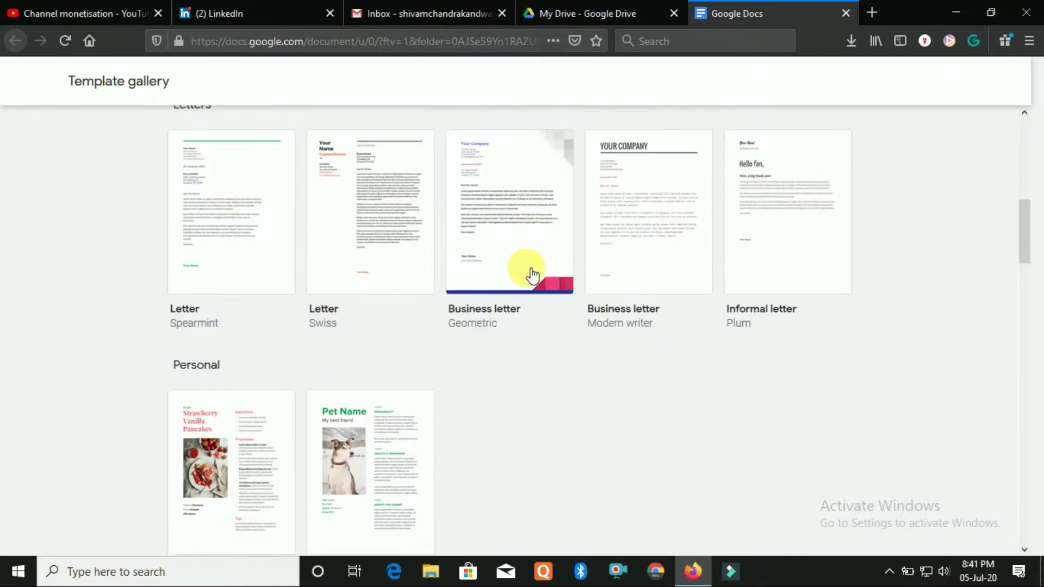
{"action": "scroll", "coordinate": [368, 310], "scroll_direction": "up", "scroll_amount": 10}
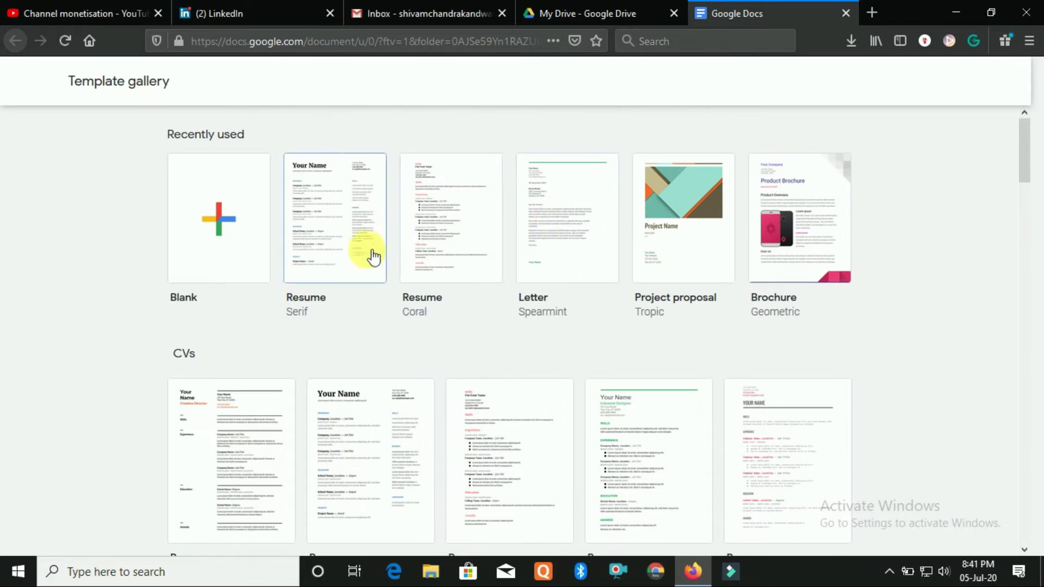
{"action": "left_click", "coordinate": [570, 255]}
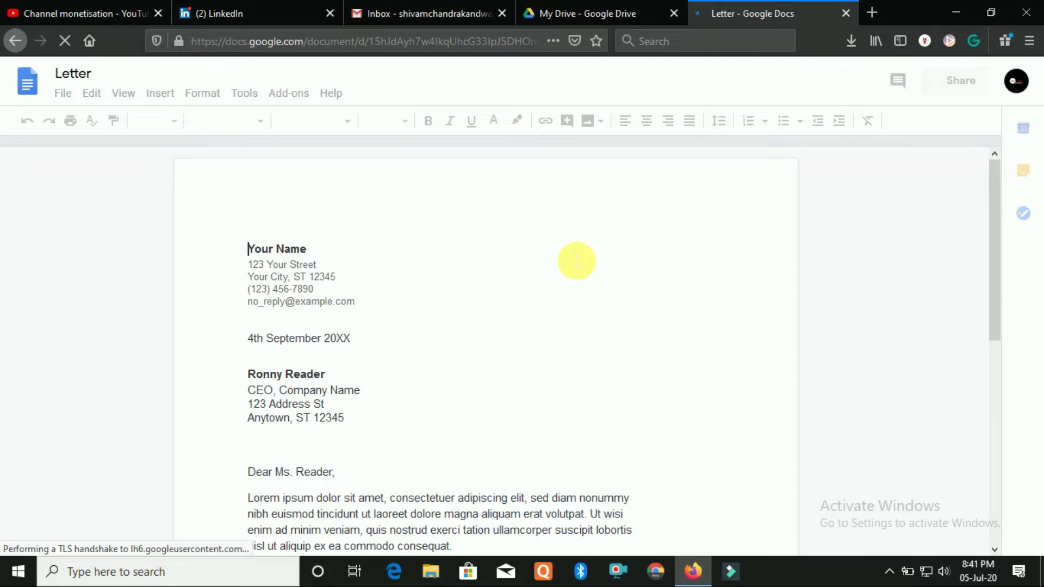
Scroll through the new letter's placeholder sender, recipient and body text
{"action": "scroll", "coordinate": [396, 287], "scroll_direction": "down", "scroll_amount": 5}
{"action": "scroll", "coordinate": [397, 287], "scroll_direction": "down", "scroll_amount": 3}
{"action": "scroll", "coordinate": [397, 289], "scroll_direction": "up", "scroll_amount": 8}
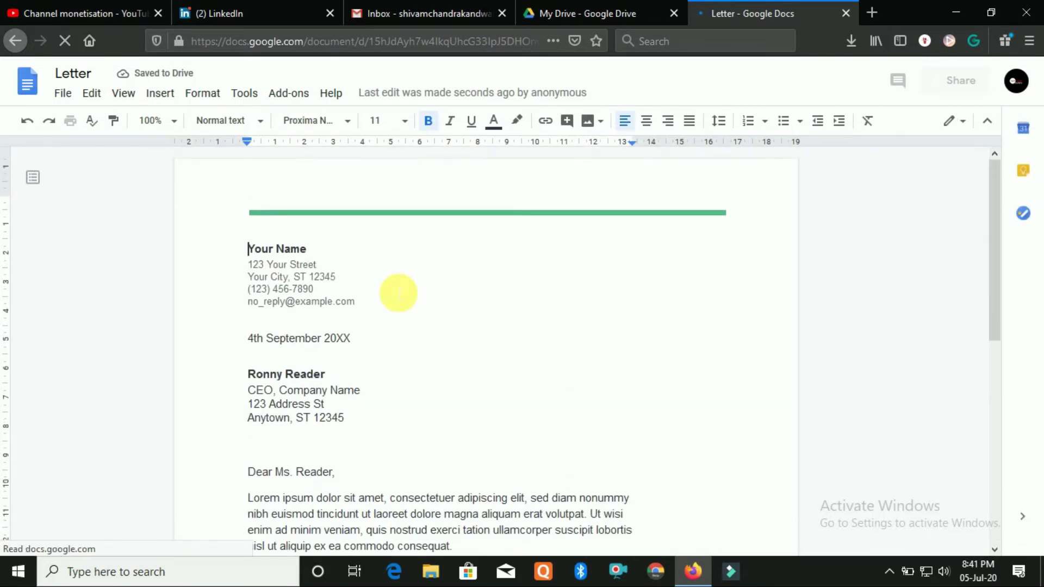
{"action": "scroll", "coordinate": [401, 299], "scroll_direction": "down", "scroll_amount": 10}
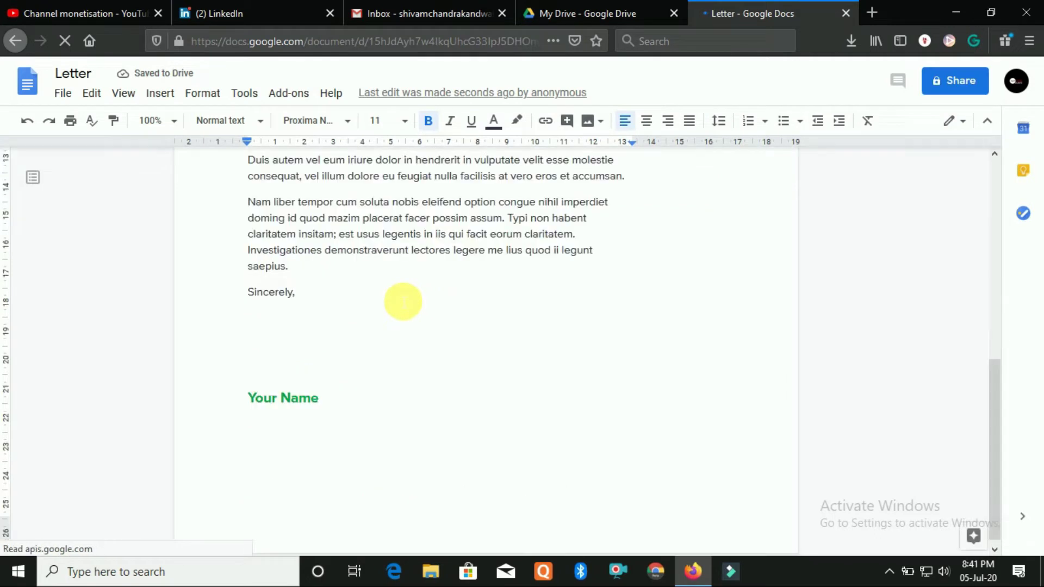
{"action": "scroll", "coordinate": [411, 343], "scroll_direction": "up", "scroll_amount": 10}
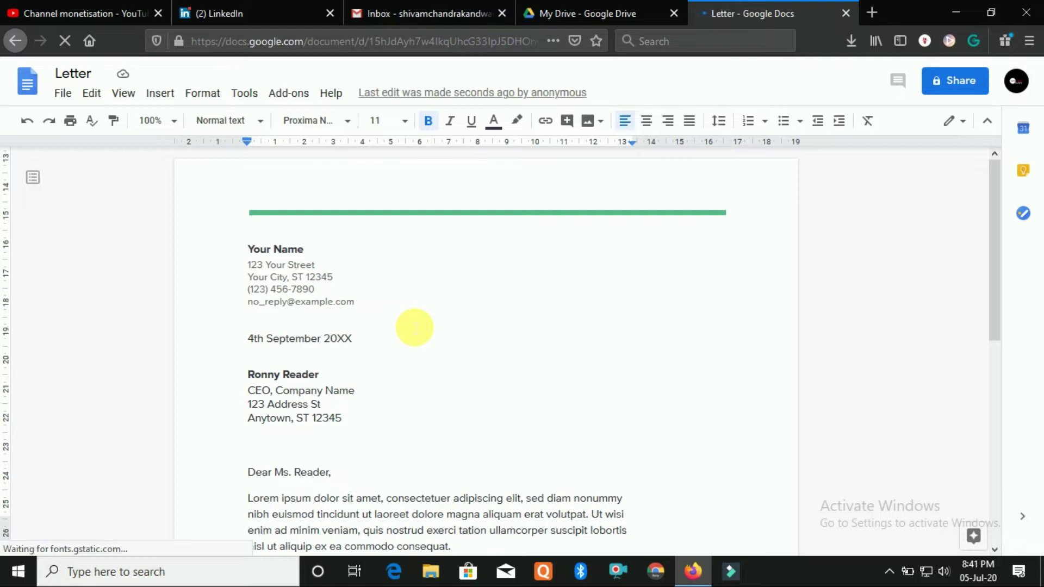
{"action": "scroll", "coordinate": [415, 328], "scroll_direction": "down", "scroll_amount": 1}
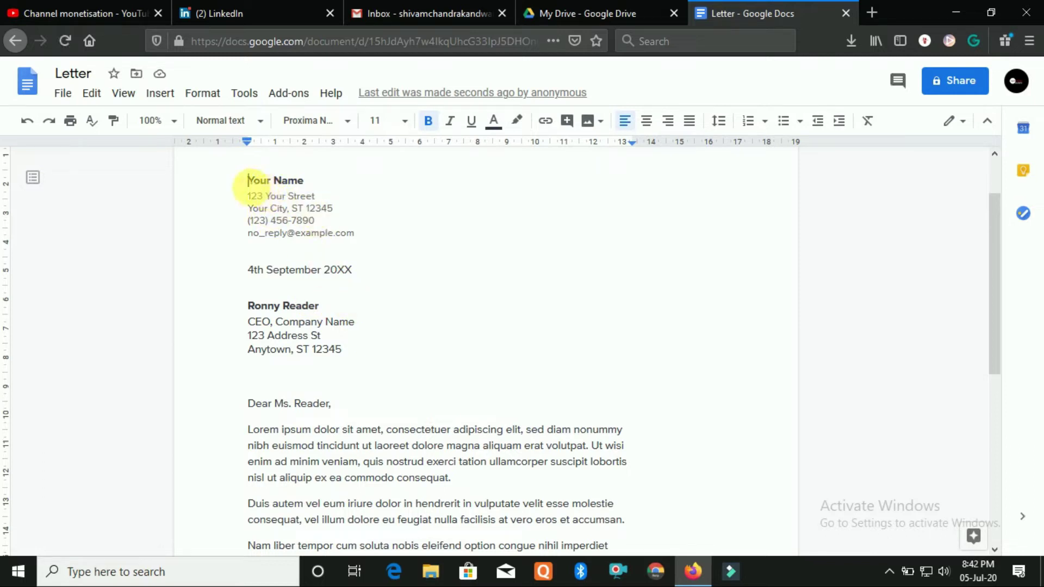
{"action": "left_click_drag", "start_coordinate": [298, 180], "coordinate": [325, 185]}
{"action": "left_click", "coordinate": [300, 181]}
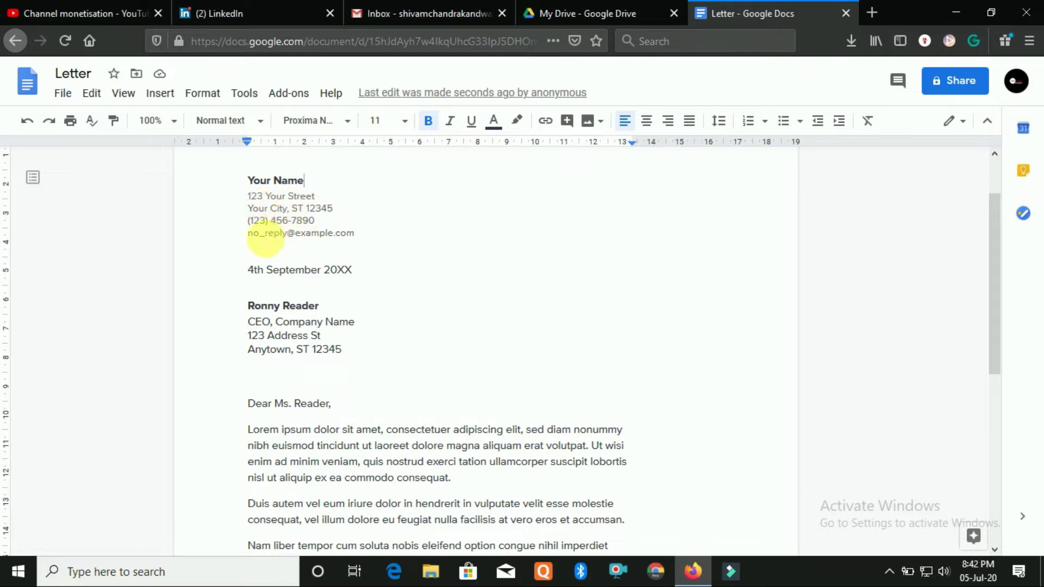
{"action": "left_click_drag", "start_coordinate": [280, 234], "coordinate": [351, 242]}
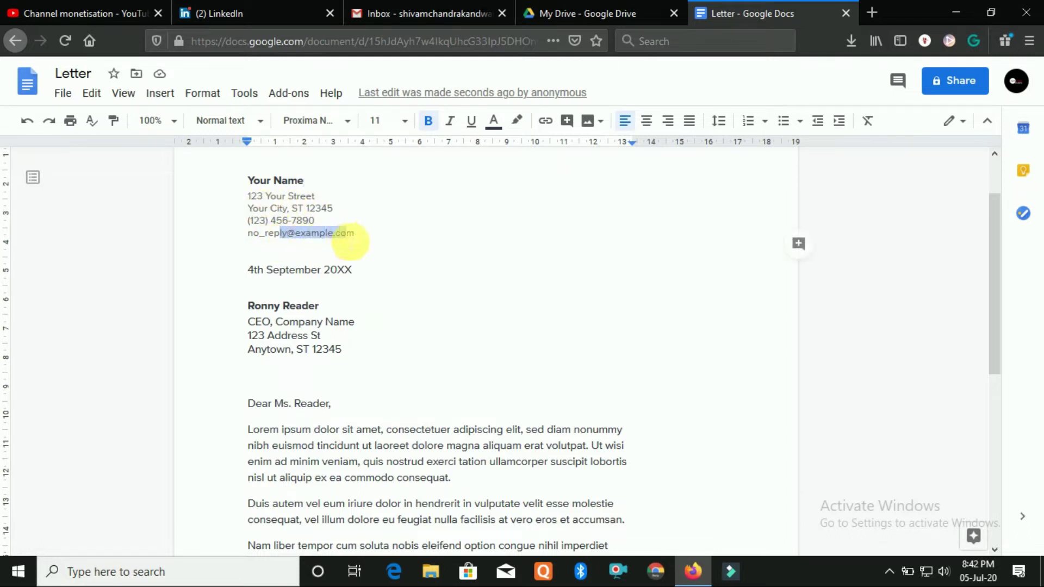
{"action": "left_click", "coordinate": [397, 255]}
{"action": "scroll", "coordinate": [389, 266], "scroll_direction": "down", "scroll_amount": 1}
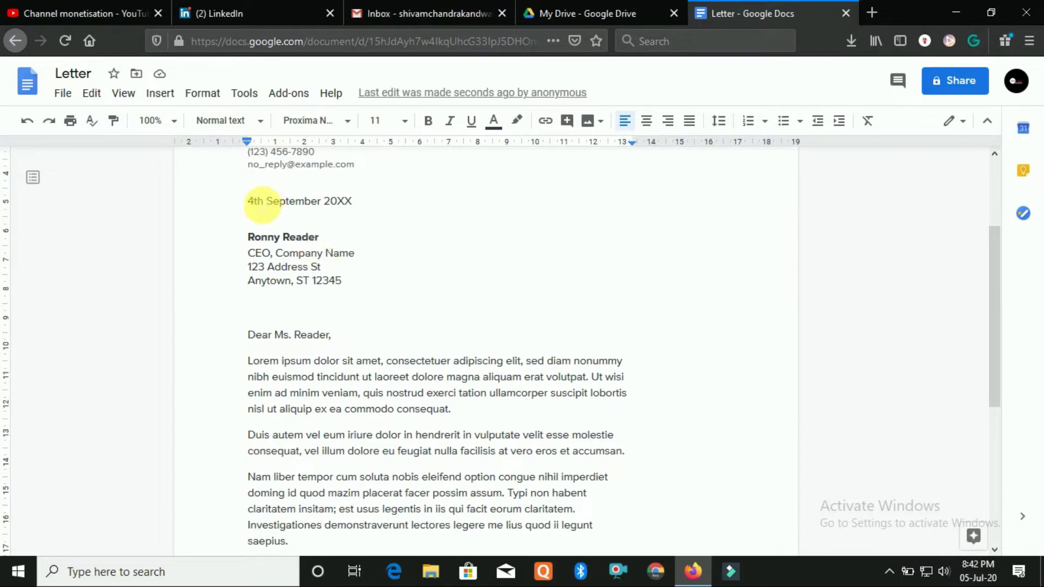
{"action": "scroll", "coordinate": [306, 195], "scroll_direction": "down", "scroll_amount": 2}
{"action": "scroll", "coordinate": [302, 220], "scroll_direction": "up", "scroll_amount": 3}
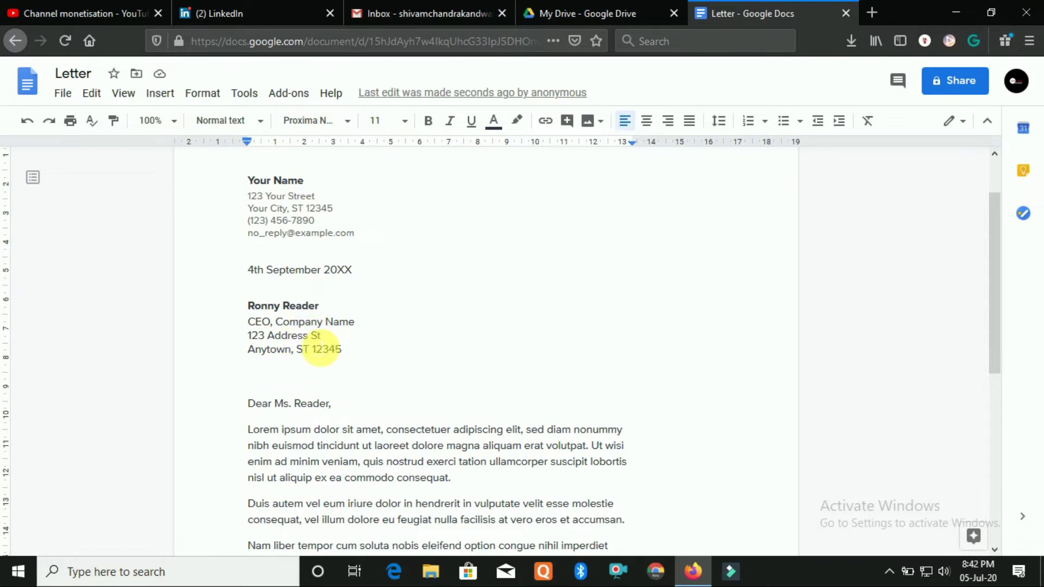
{"action": "scroll", "coordinate": [316, 352], "scroll_direction": "down", "scroll_amount": 2}
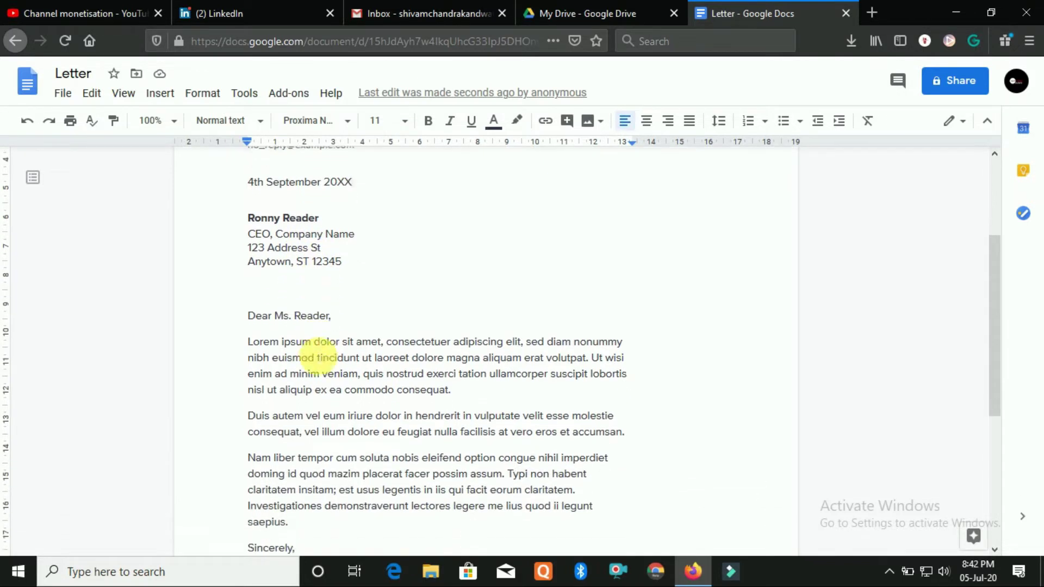
{"action": "scroll", "coordinate": [319, 357], "scroll_direction": "down", "scroll_amount": 1}
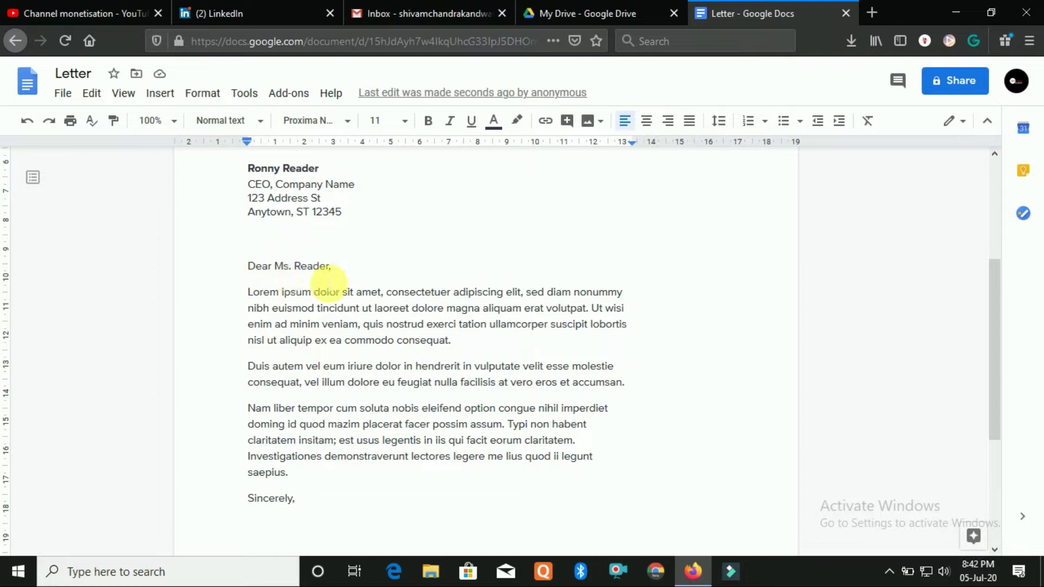
{"action": "left_click_drag", "start_coordinate": [249, 294], "coordinate": [449, 503]}
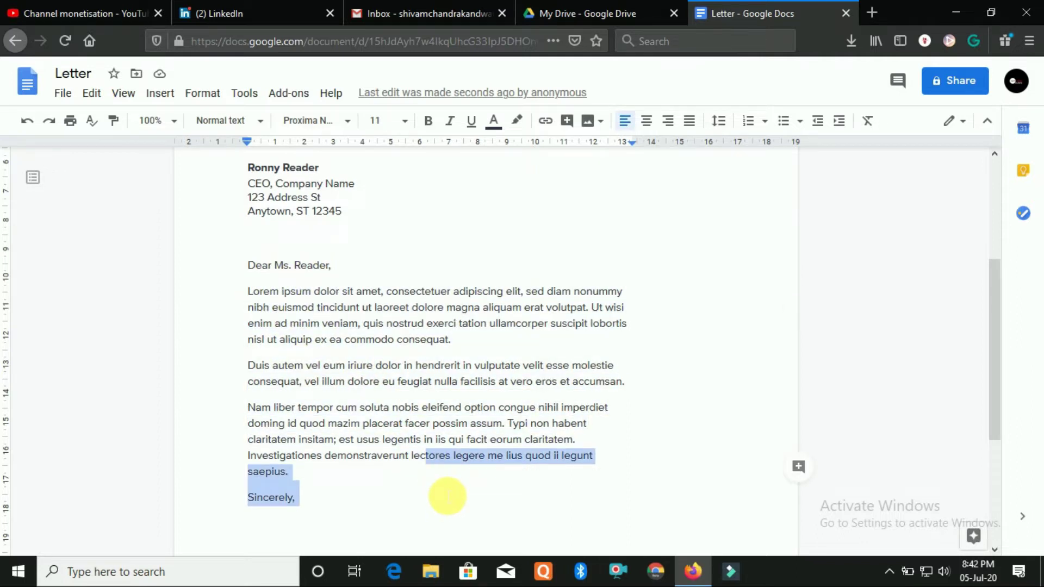
{"action": "scroll", "coordinate": [449, 479], "scroll_direction": "down", "scroll_amount": 4}
{"action": "left_click_drag", "start_coordinate": [248, 392], "coordinate": [342, 396]}
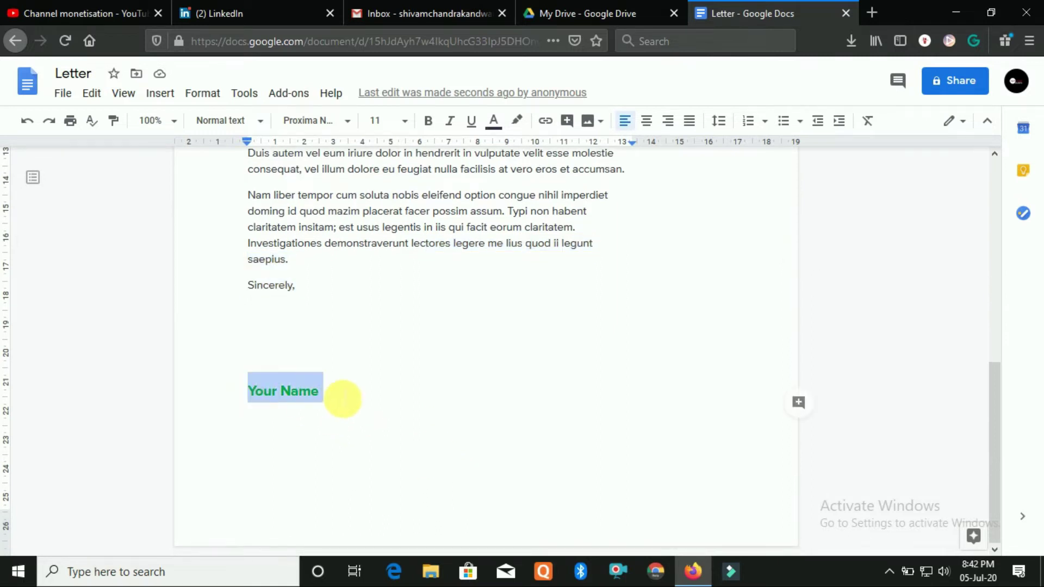
{"action": "left_click", "coordinate": [366, 400]}
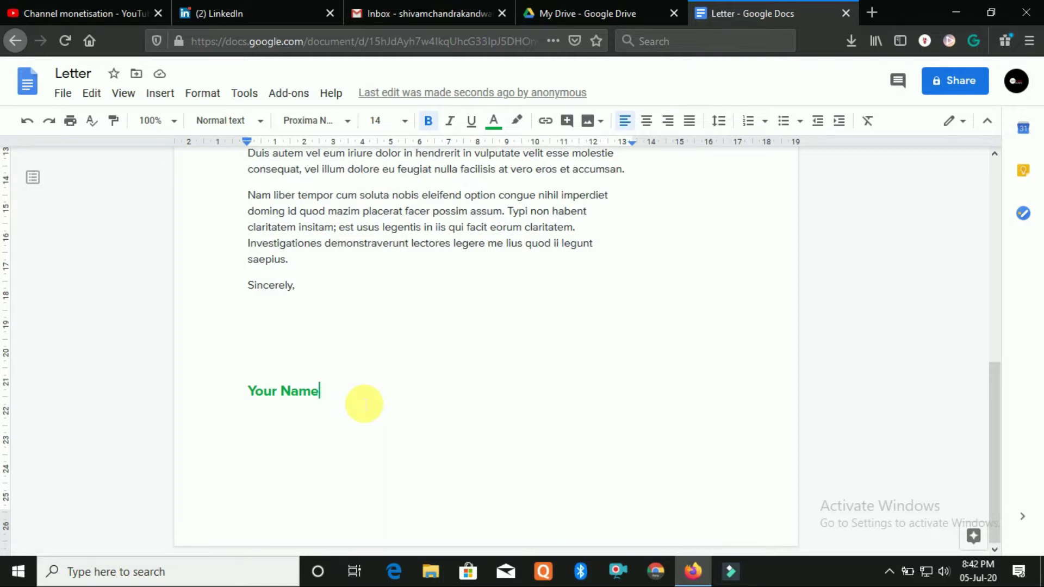
{"action": "scroll", "coordinate": [364, 403], "scroll_direction": "up", "scroll_amount": 6}
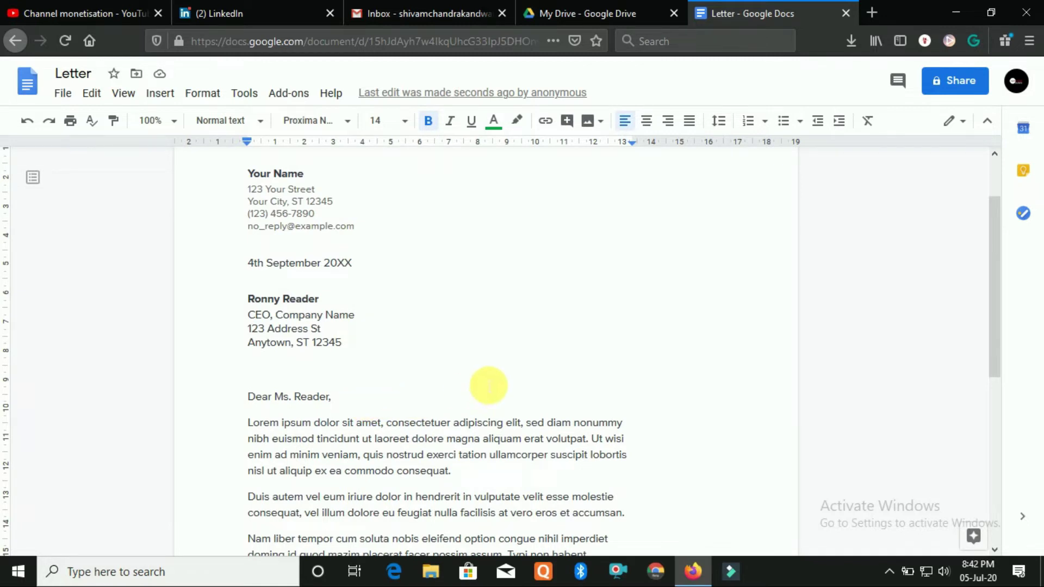
{"action": "scroll", "coordinate": [489, 386], "scroll_direction": "up", "scroll_amount": 2}
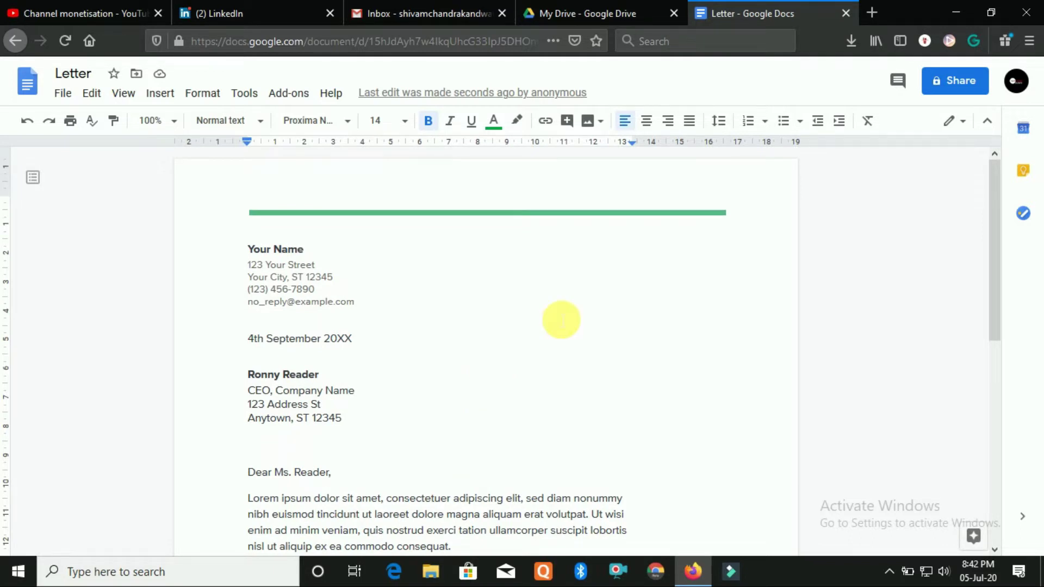
{"action": "left_click", "coordinate": [955, 83]}
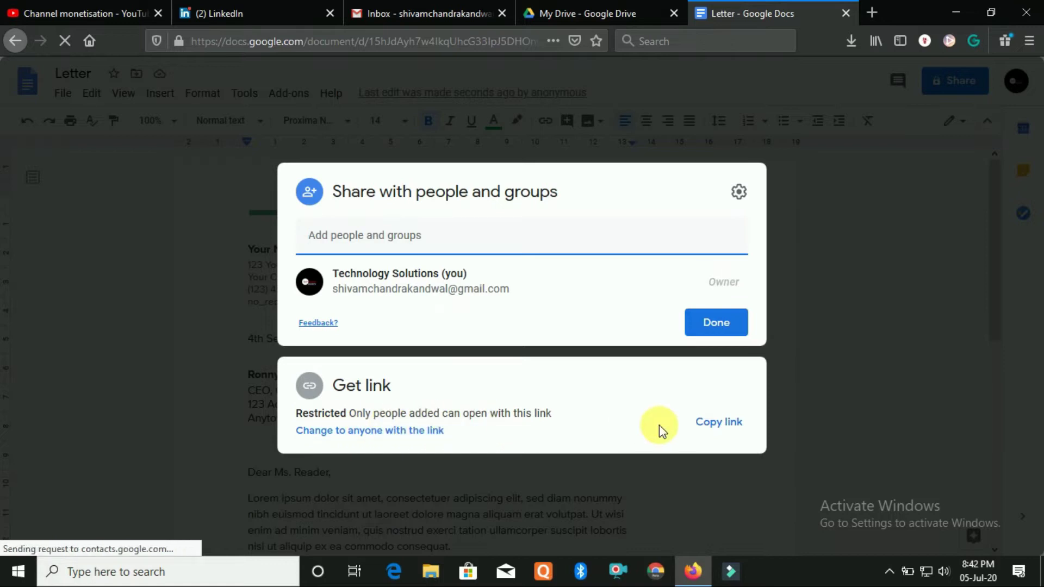
Make the letter viewable by anyone with the link, copy the link, and close the Letter tab
{"action": "left_click", "coordinate": [425, 432]}
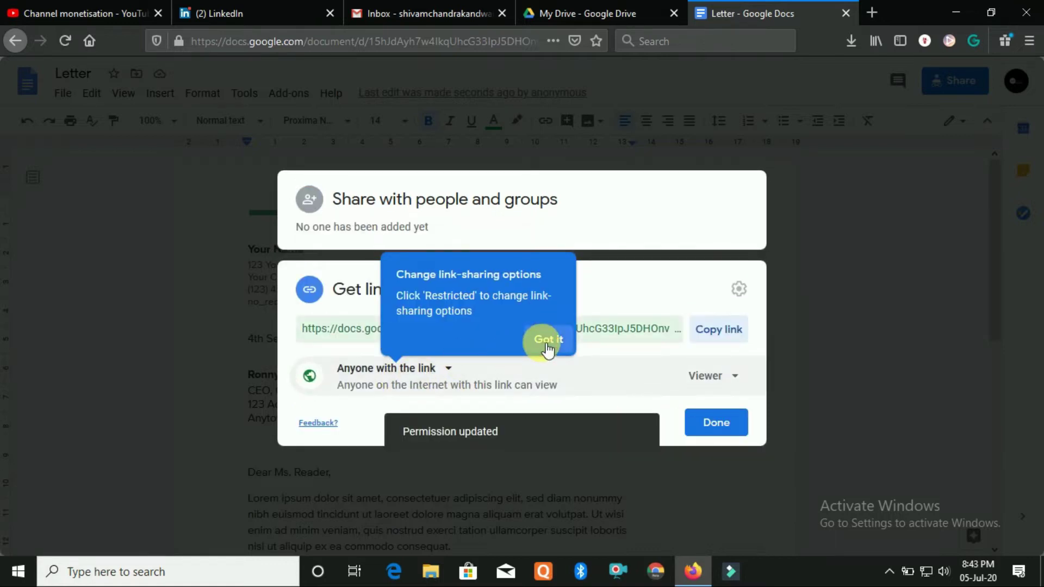
{"action": "left_click", "coordinate": [548, 340]}
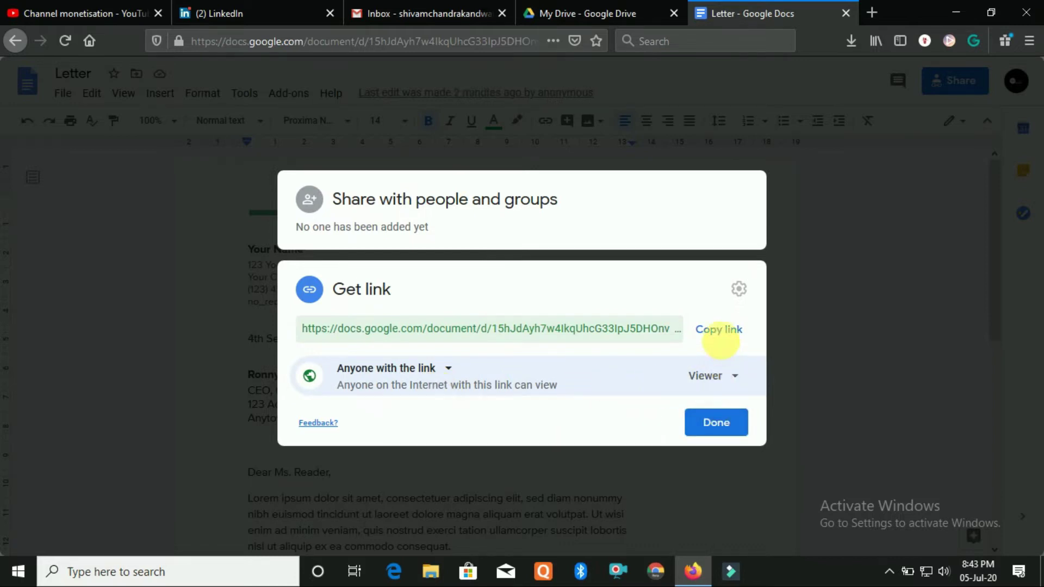
{"action": "left_click", "coordinate": [721, 333]}
{"action": "left_click", "coordinate": [725, 416]}
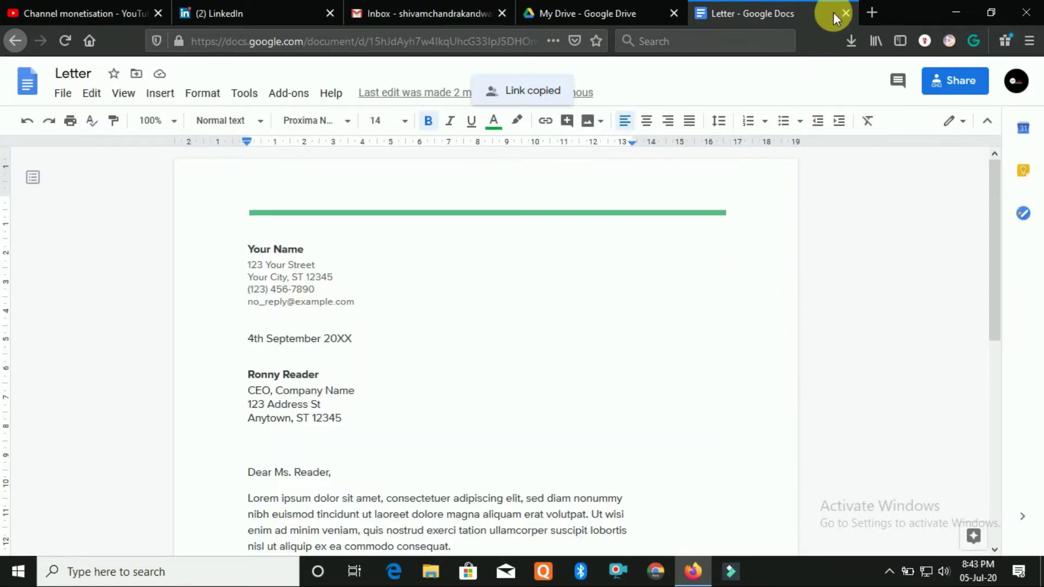
{"action": "left_click", "coordinate": [846, 14]}
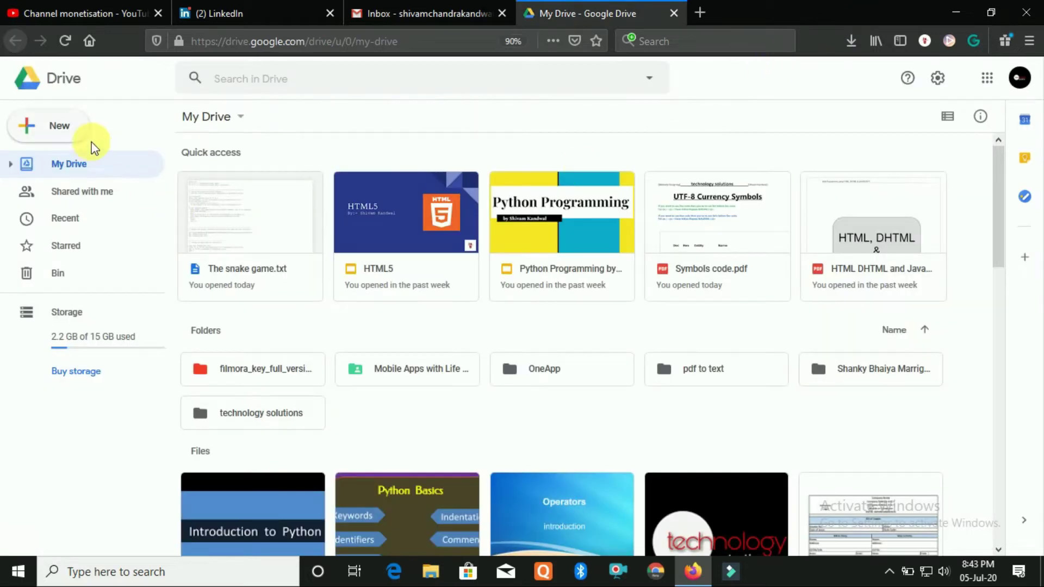
From My Drive, create a Google Docs blank document via New > Google Docs
{"action": "left_click", "coordinate": [76, 135]}
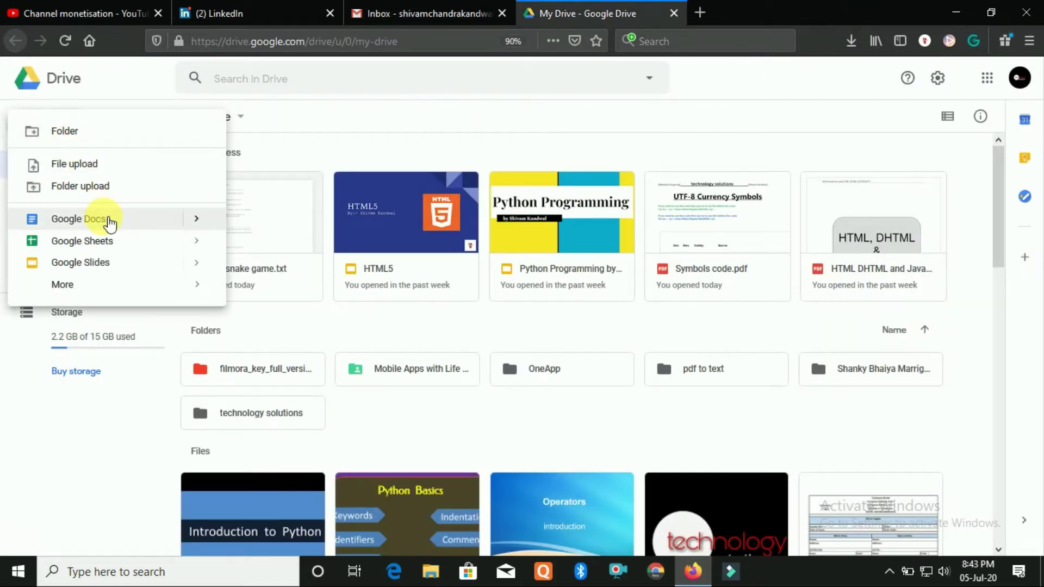
{"action": "mouse_move", "coordinate": [198, 223]}
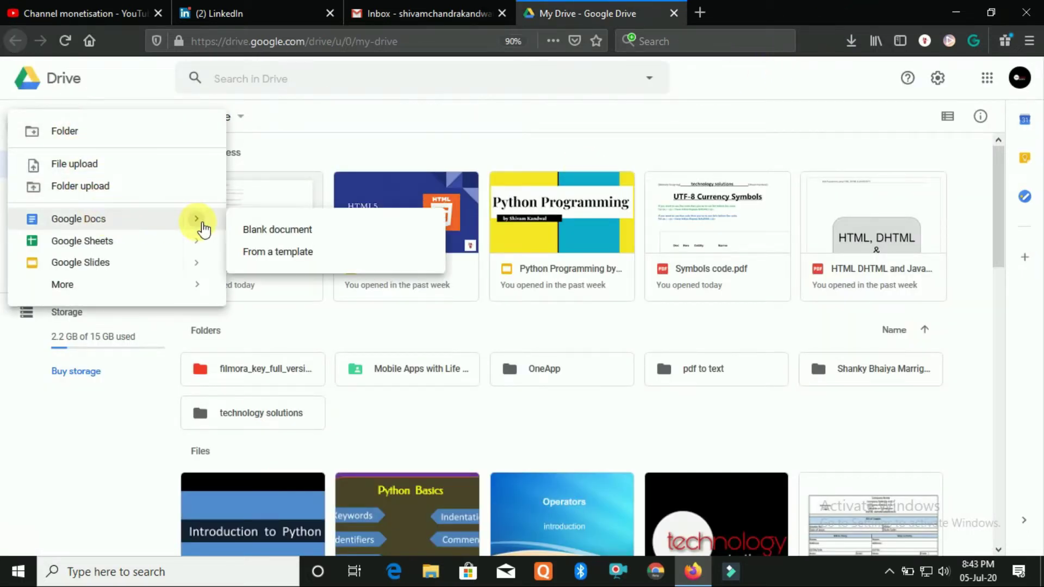
{"action": "left_click", "coordinate": [288, 233]}
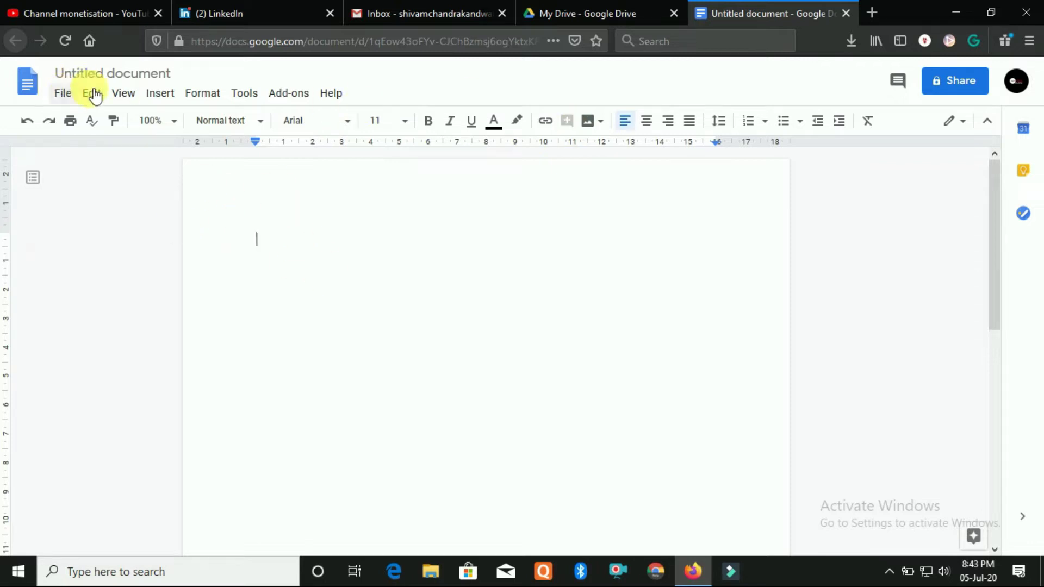
Retitle the untitled document 'Technology Solutions', fixing typos, and commit the new title
{"action": "left_click", "coordinate": [109, 74]}
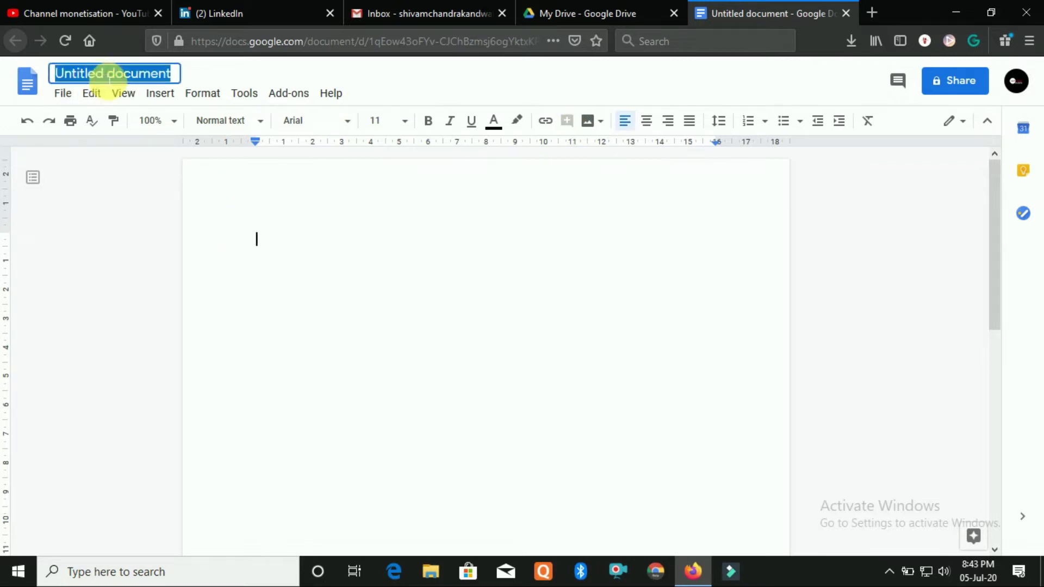
{"action": "type", "text": "Tech"}
{"action": "key", "text": "BackSpace"}
{"action": "type", "text": "hnology Solt"}
{"action": "key", "text": "BackSpace"}
{"action": "type", "text": "utions"}
{"action": "left_click", "coordinate": [339, 97]}
{"action": "left_click", "coordinate": [334, 95]}
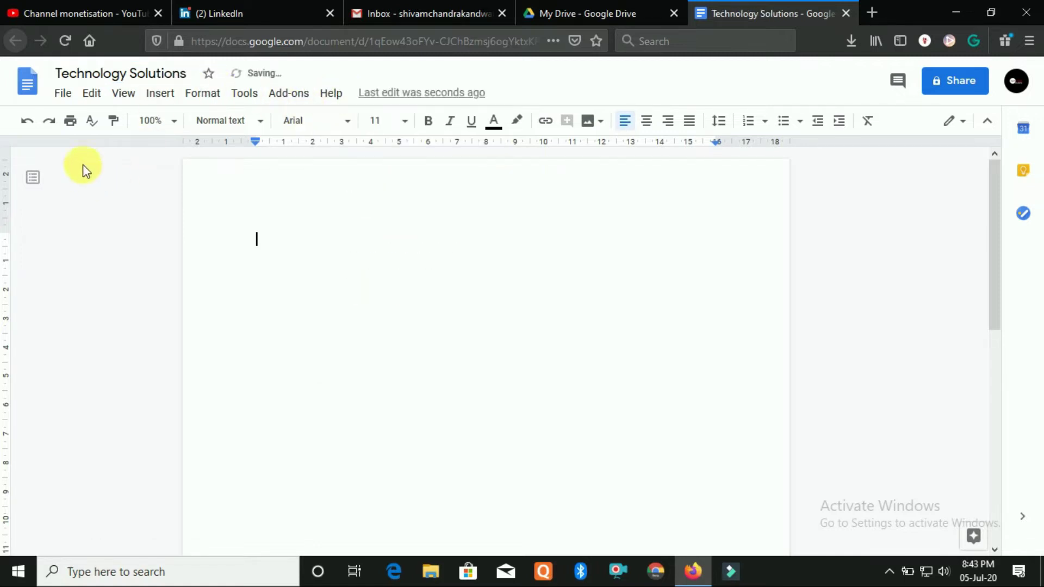
{"action": "left_click", "coordinate": [64, 96]}
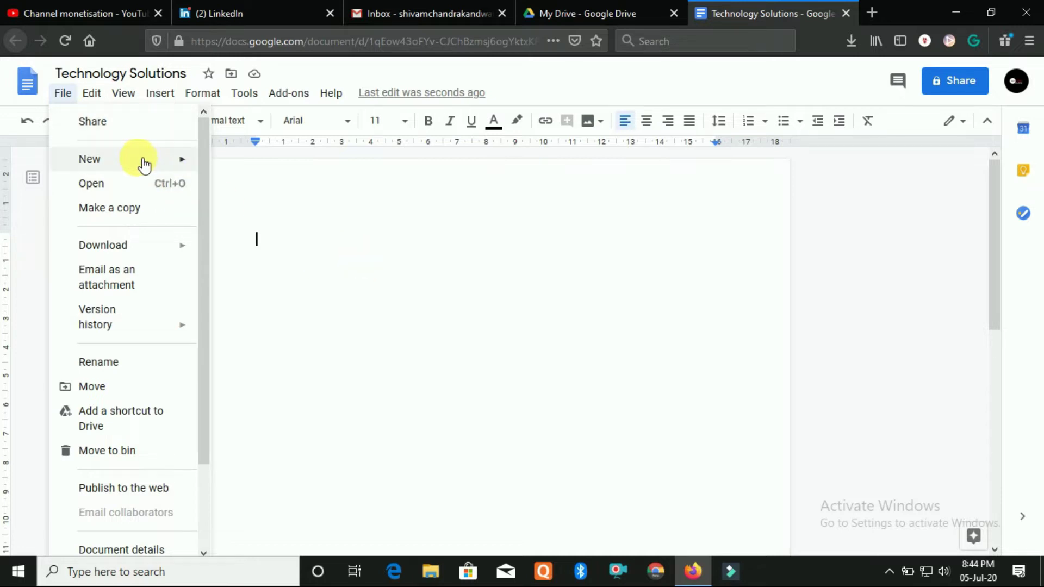
{"action": "mouse_move", "coordinate": [151, 164]}
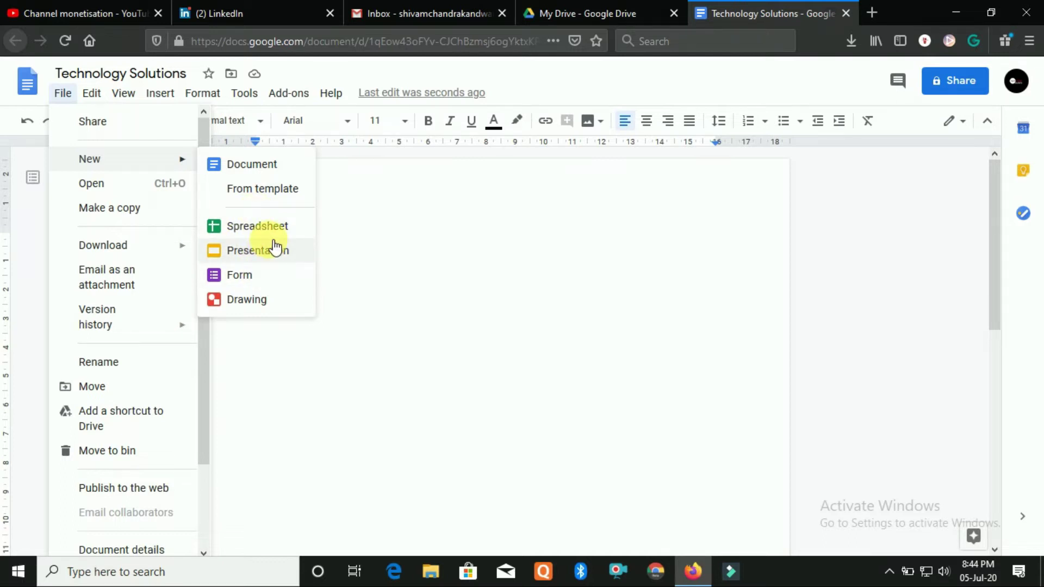
{"action": "left_click", "coordinate": [265, 308]}
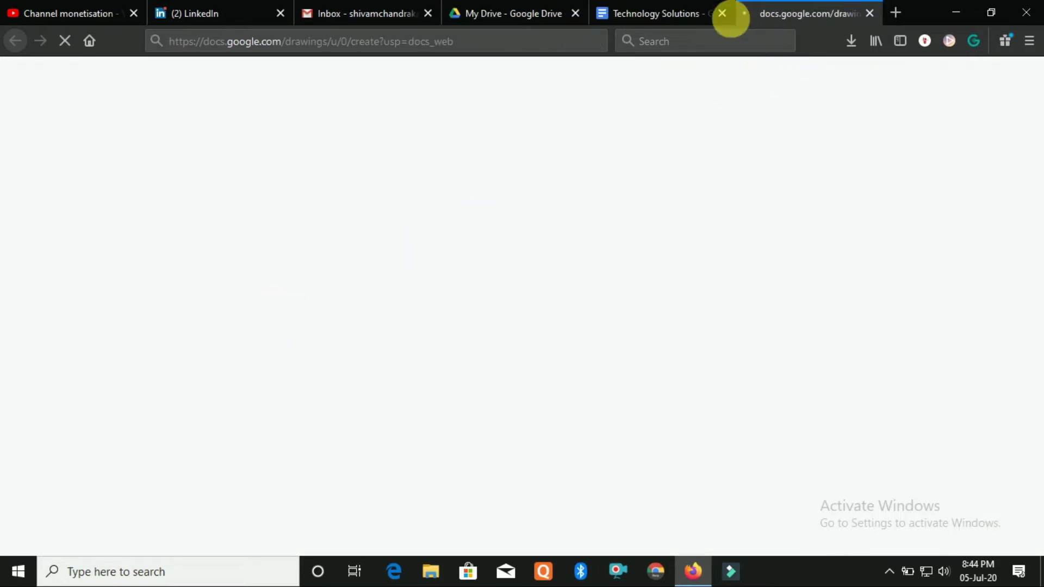
{"action": "left_click", "coordinate": [680, 12]}
{"action": "left_click", "coordinate": [869, 13]}
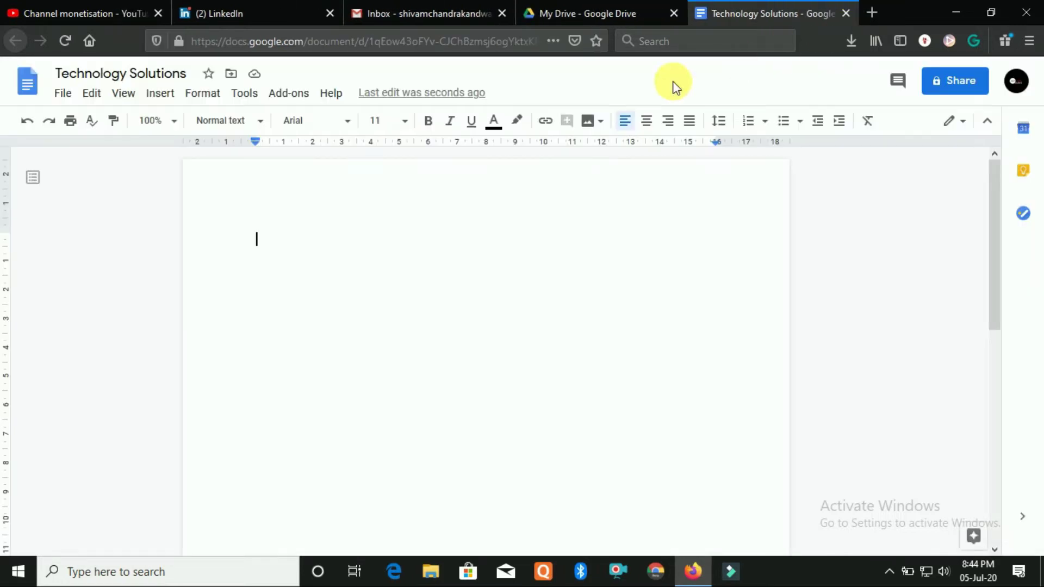
{"action": "left_click", "coordinate": [70, 97]}
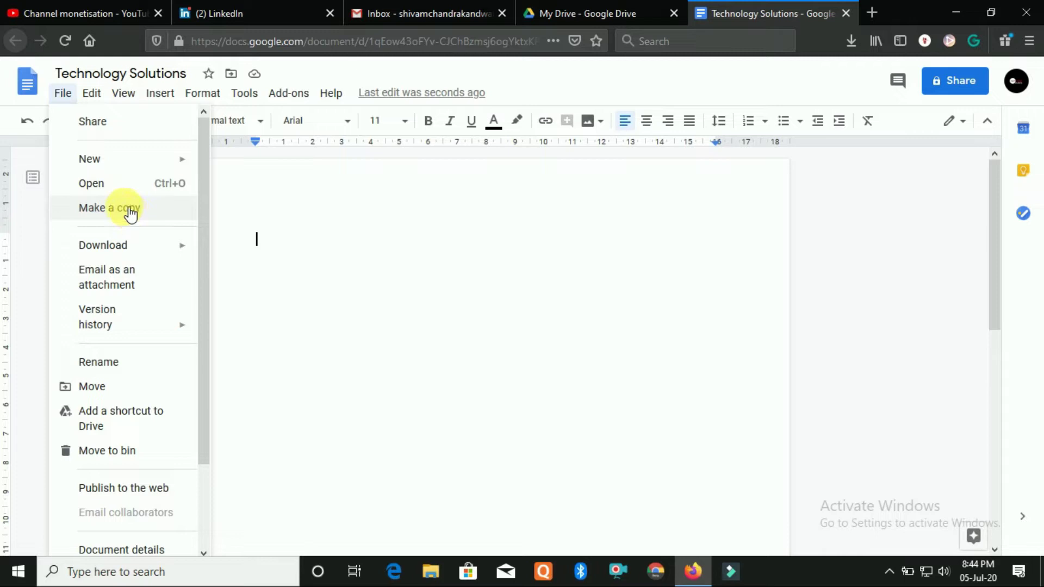
Look over the File menu's Download and Version history submenus, then dismiss the menu
{"action": "scroll", "coordinate": [135, 215], "scroll_direction": "down", "scroll_amount": 2}
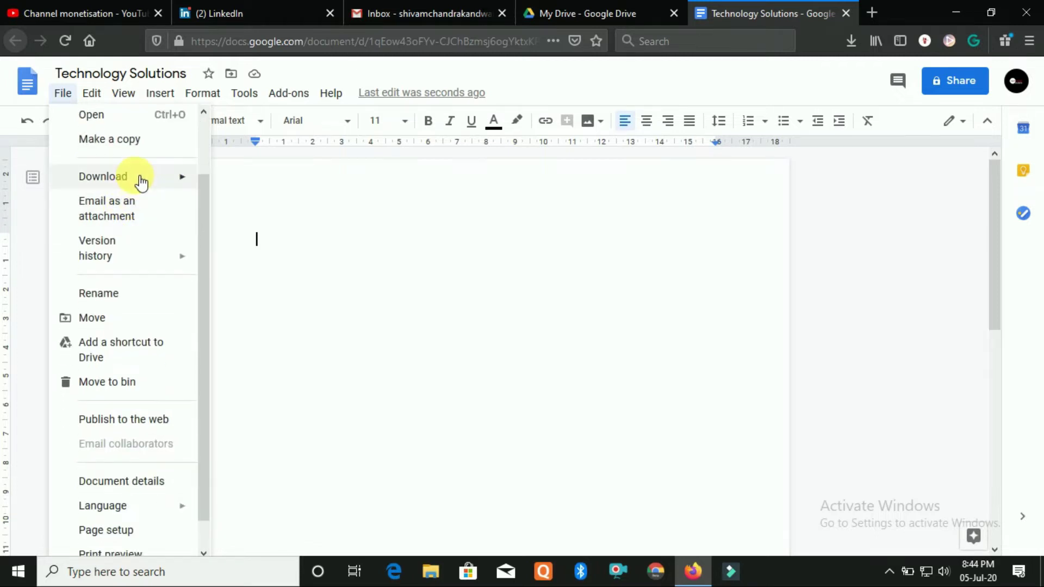
{"action": "mouse_move", "coordinate": [141, 182]}
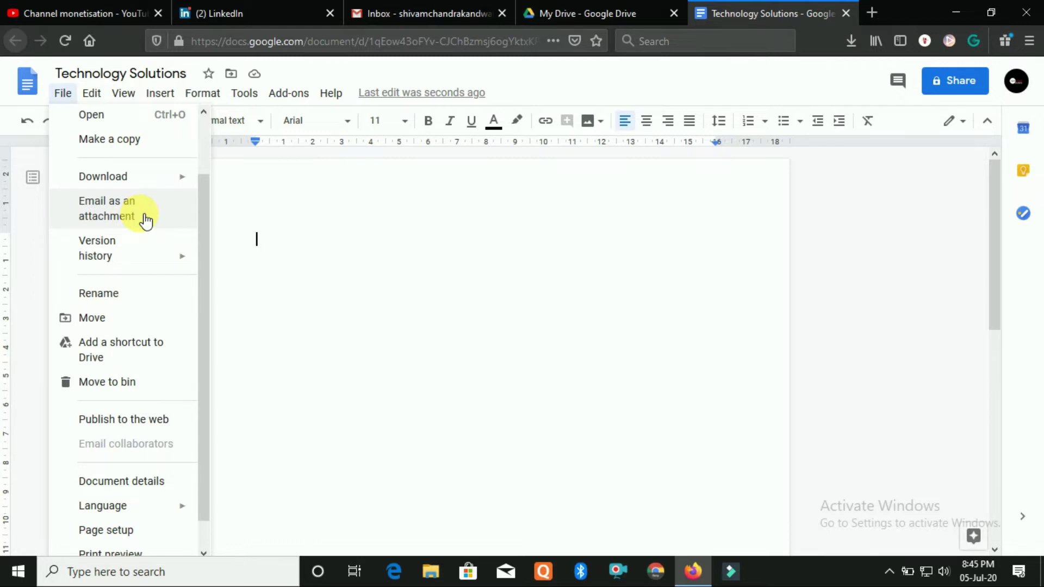
{"action": "mouse_move", "coordinate": [149, 259]}
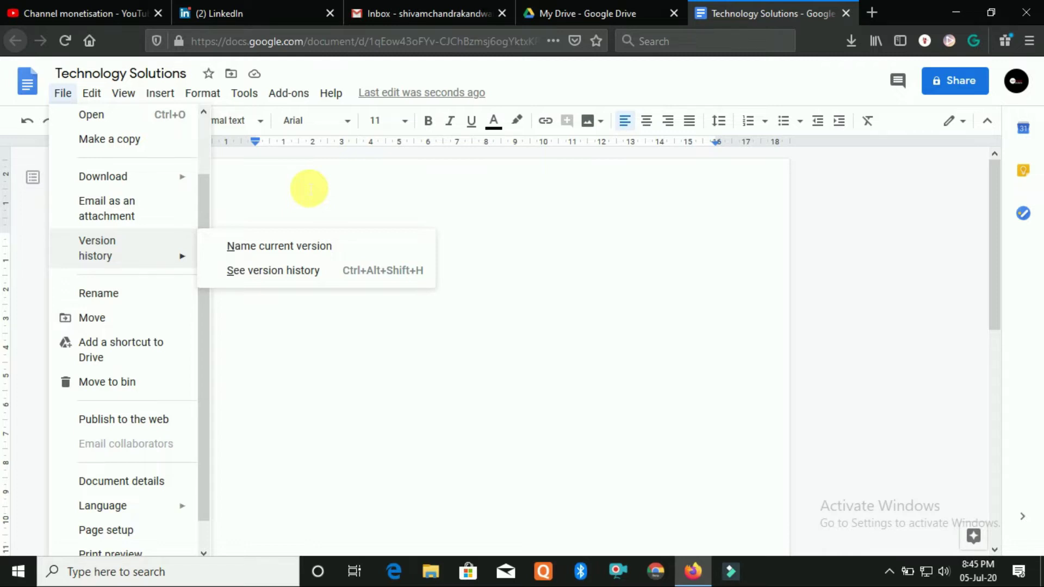
{"action": "left_click", "coordinate": [309, 189]}
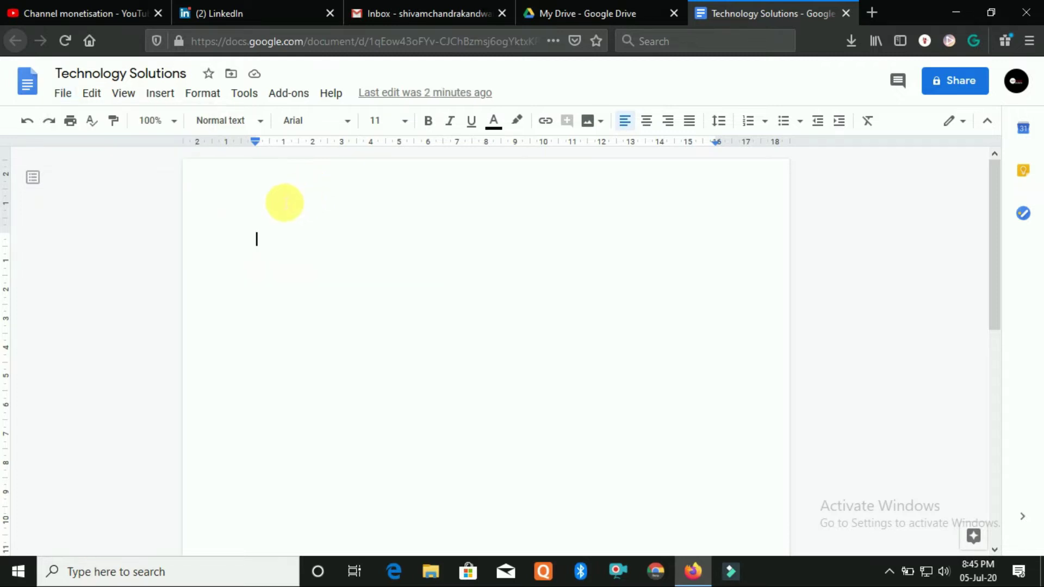
Append 'Google Drive' to the title via File > Rename, making it 'Technology Solutions Google Drive'
{"action": "left_click", "coordinate": [62, 100]}
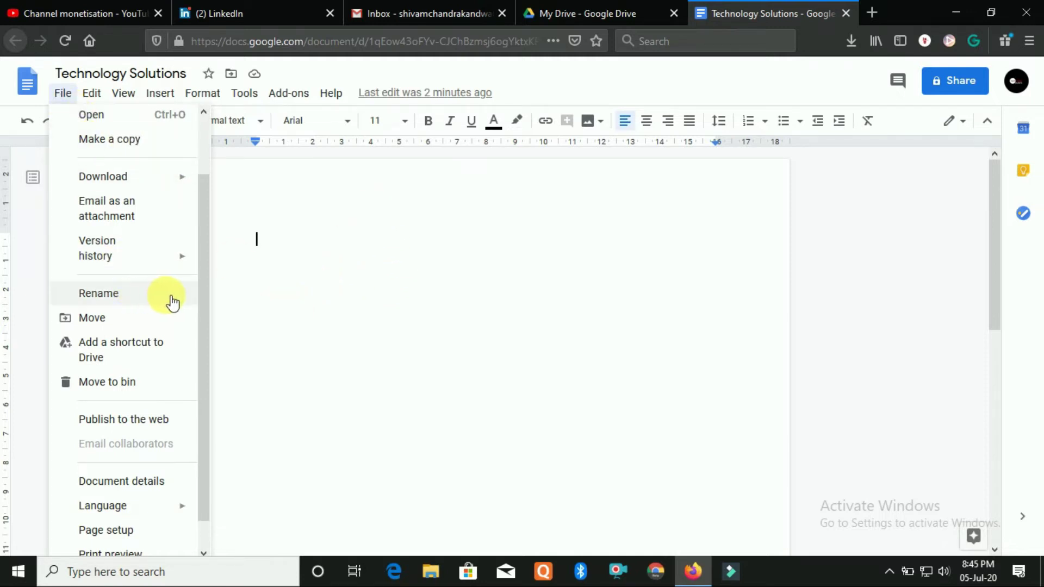
{"action": "left_click", "coordinate": [122, 299]}
{"action": "left_click", "coordinate": [175, 74]}
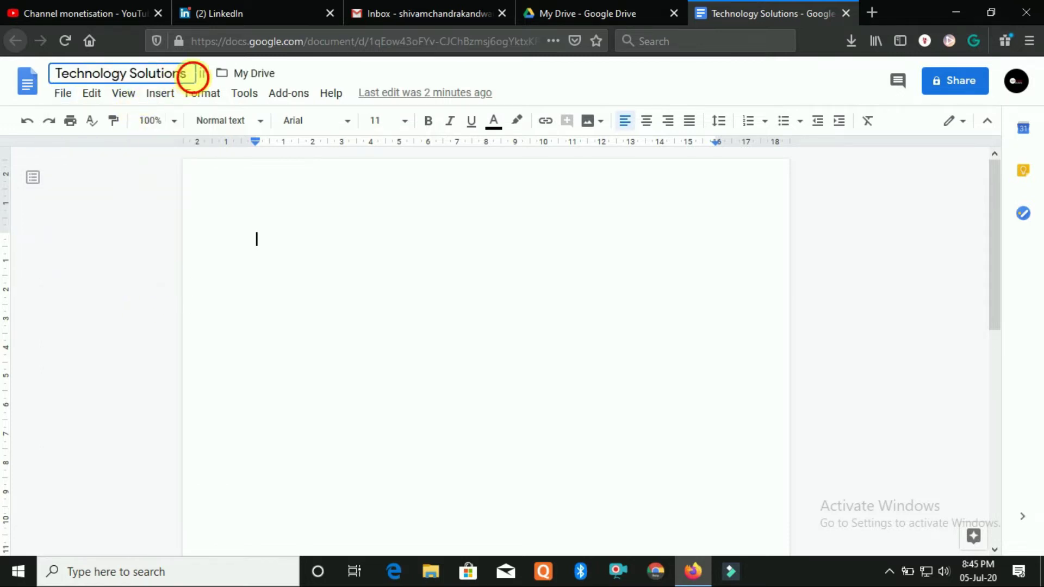
{"action": "type", "text": "G"}
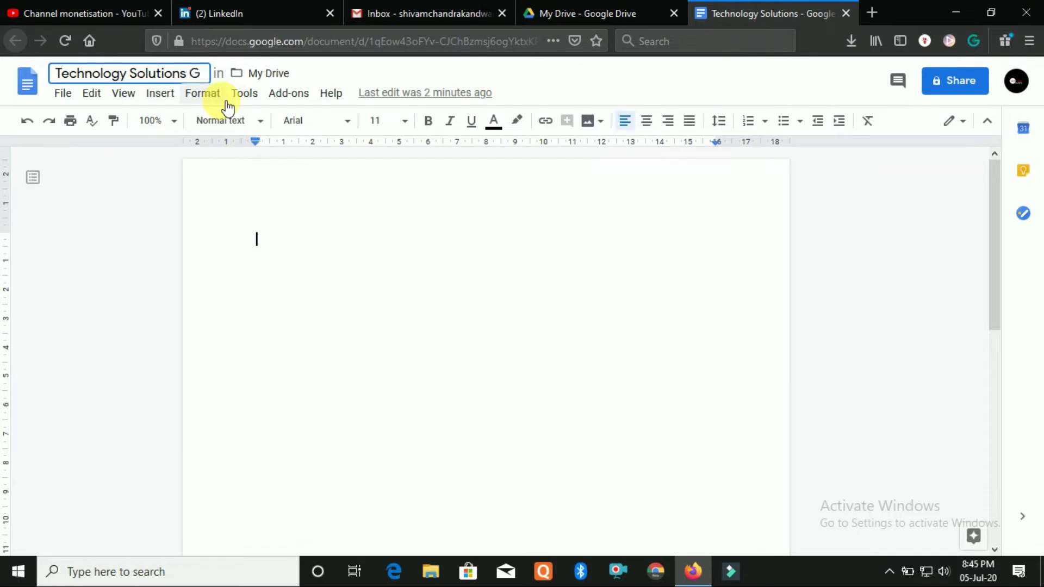
{"action": "type", "text": "oogle Drive"}
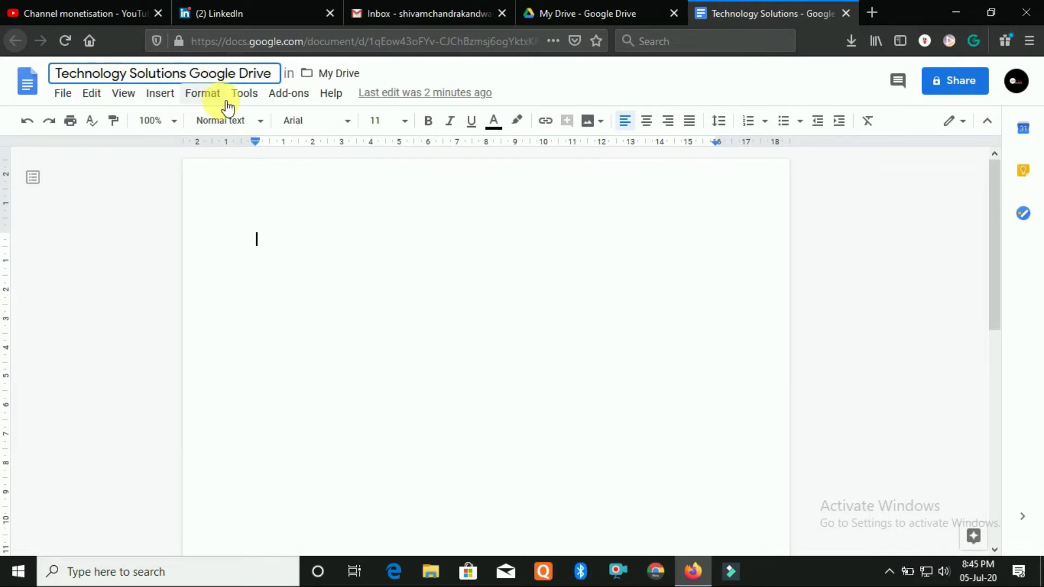
{"action": "key", "text": "Return"}
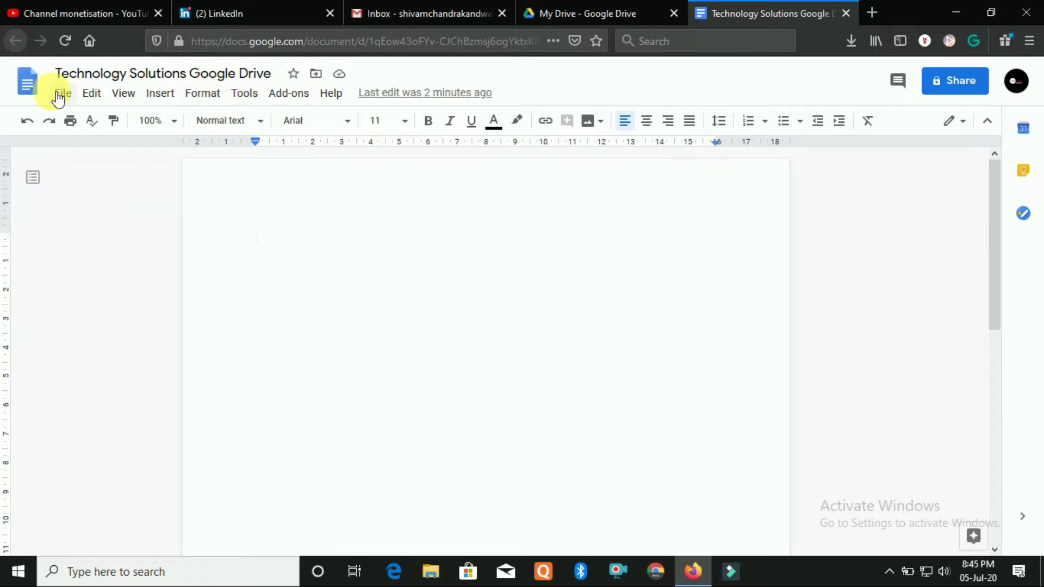
Glance at the My Drive file listing in the other tab and return to the document
{"action": "left_click", "coordinate": [58, 97]}
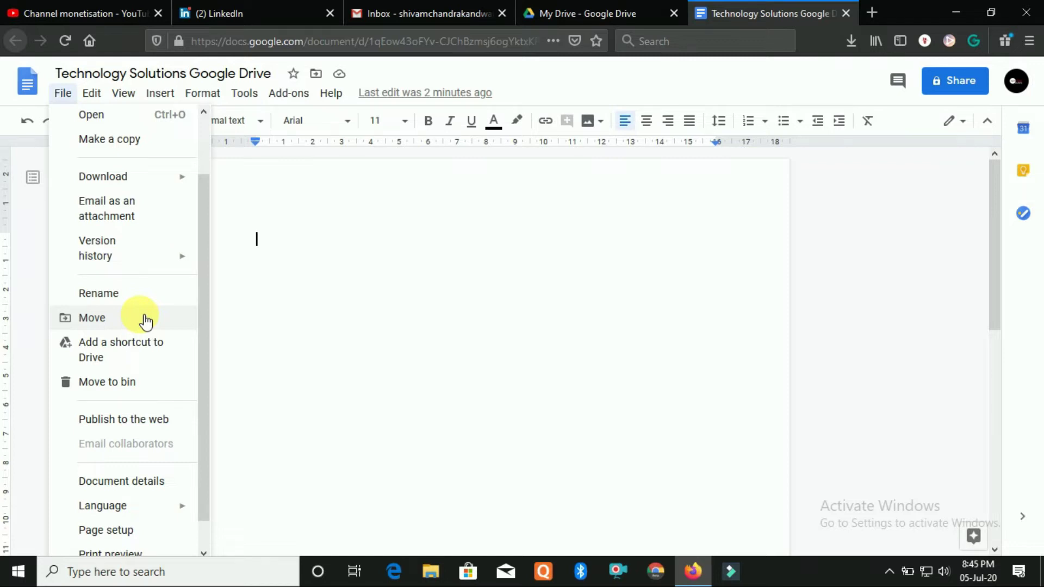
{"action": "left_click", "coordinate": [538, 14]}
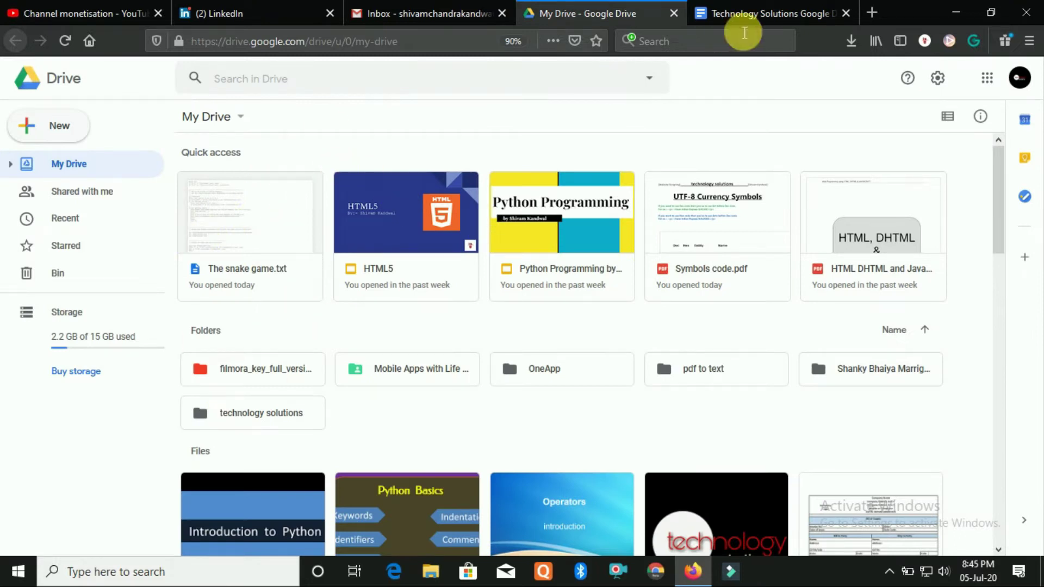
{"action": "left_click", "coordinate": [761, 13]}
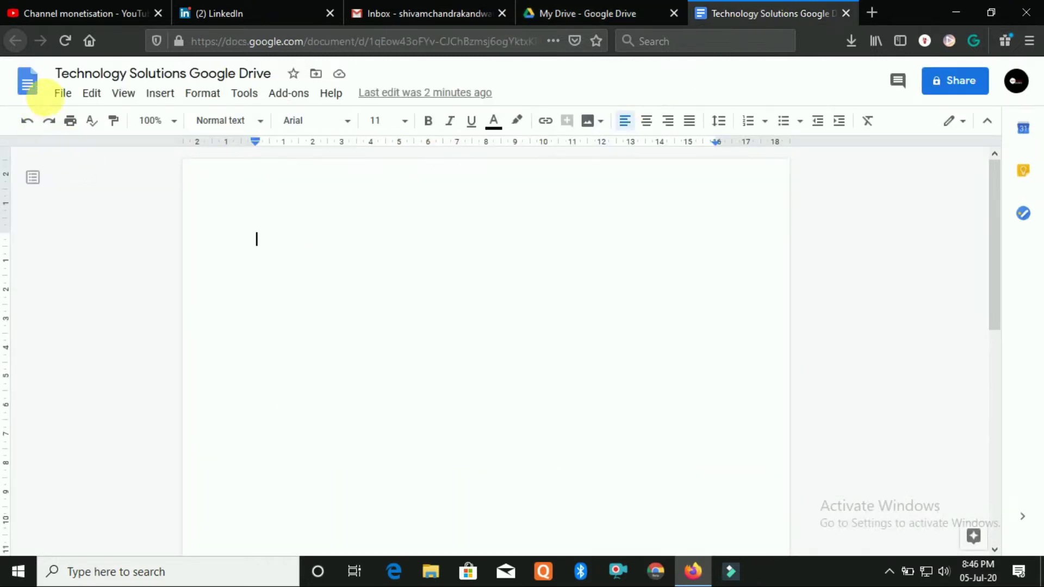
Browse the folder list in the File > Move dialog and cancel without moving the document
{"action": "left_click", "coordinate": [62, 93]}
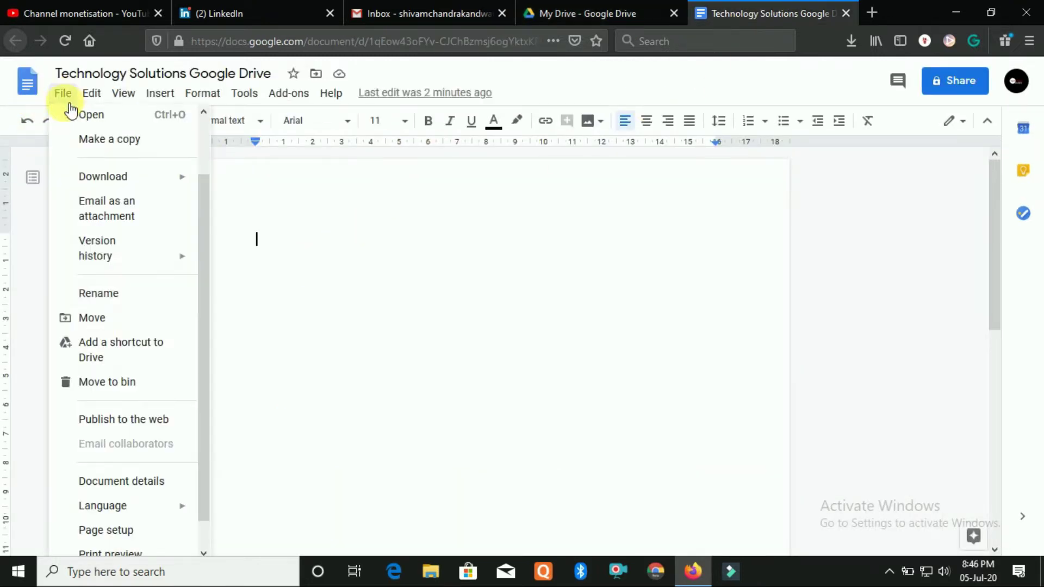
{"action": "left_click", "coordinate": [166, 325]}
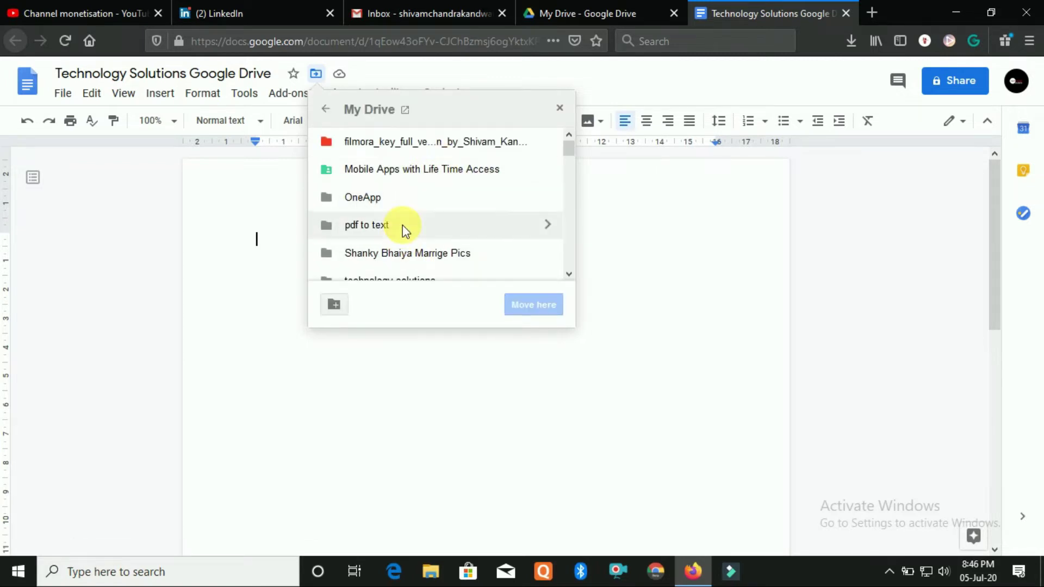
{"action": "scroll", "coordinate": [409, 222], "scroll_direction": "down", "scroll_amount": 3}
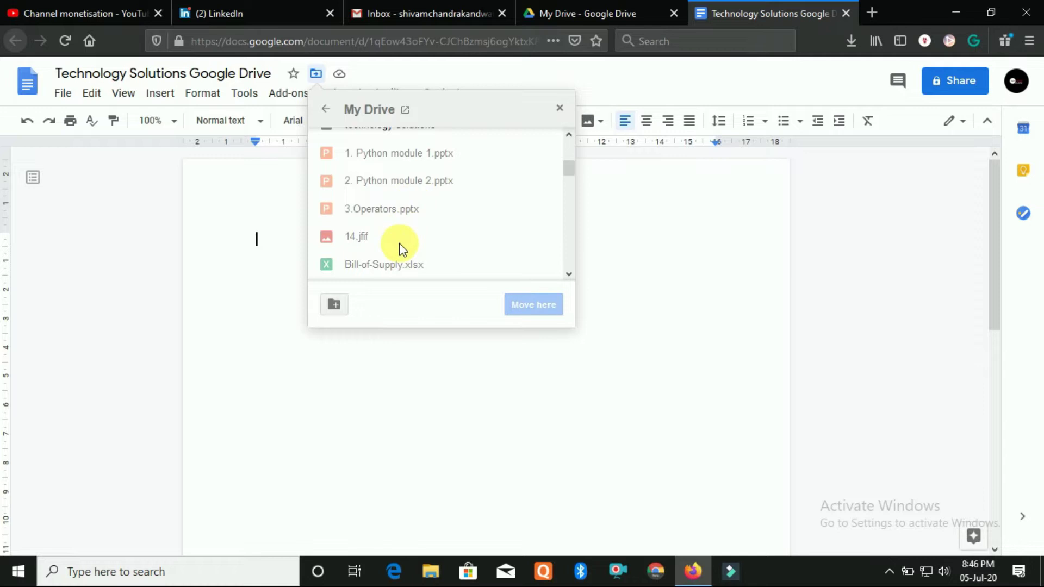
{"action": "scroll", "coordinate": [400, 239], "scroll_direction": "up", "scroll_amount": 3}
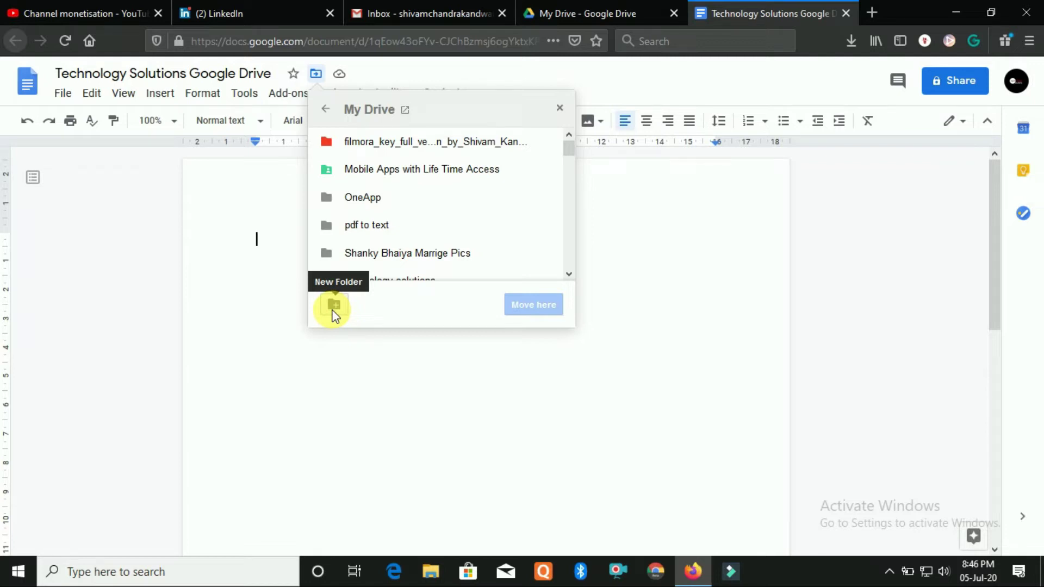
{"action": "left_click", "coordinate": [558, 108]}
{"action": "left_click", "coordinate": [63, 93]}
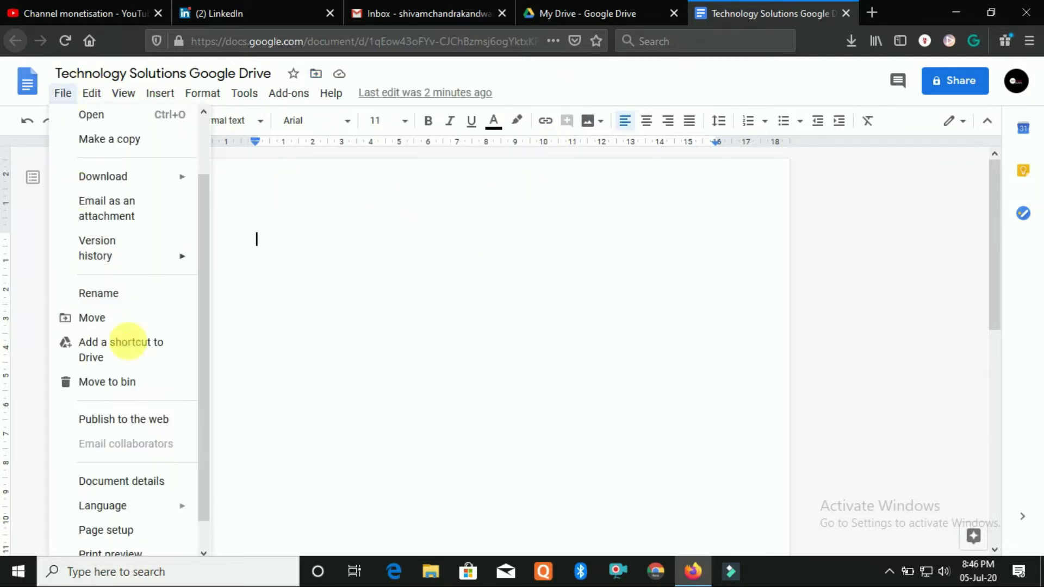
View the Drive Bin in the My Drive tab, then return to the Technology Solutions Google Drive document
{"action": "scroll", "coordinate": [147, 370], "scroll_direction": "down", "scroll_amount": 1}
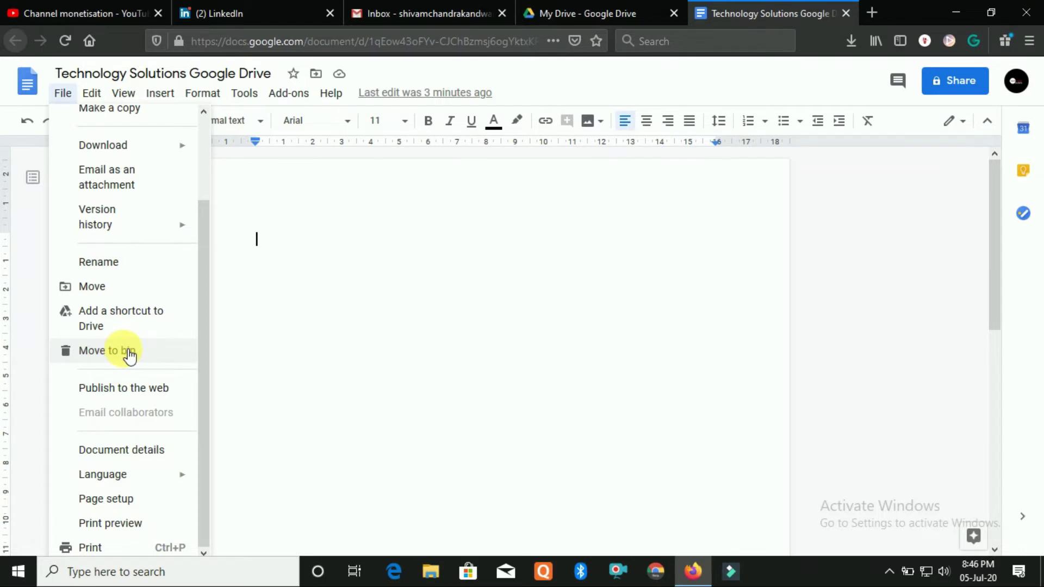
{"action": "left_click", "coordinate": [550, 19]}
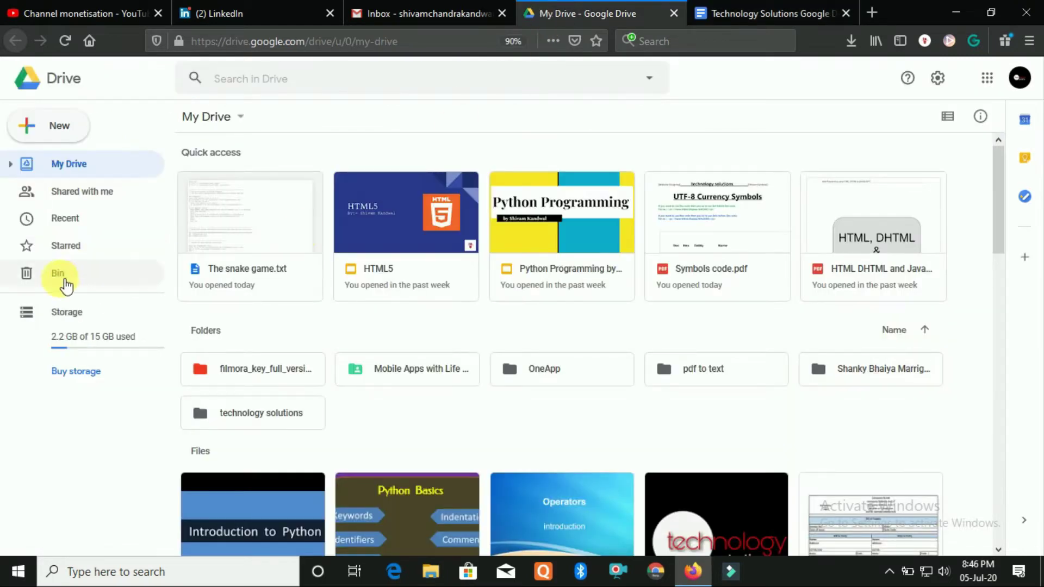
{"action": "left_click", "coordinate": [742, 12]}
{"action": "left_click", "coordinate": [64, 94]}
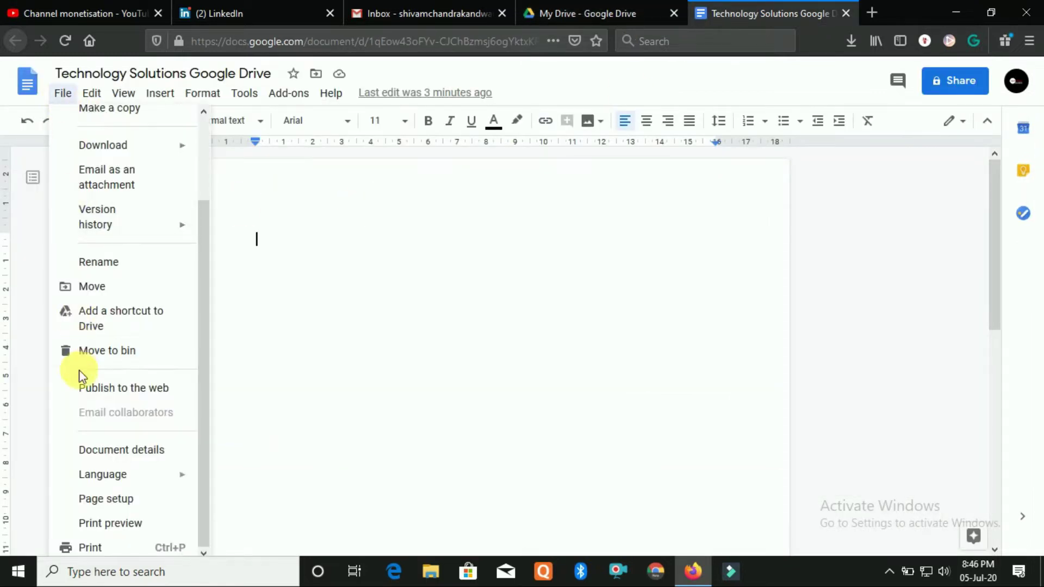
{"action": "left_click", "coordinate": [625, 9]}
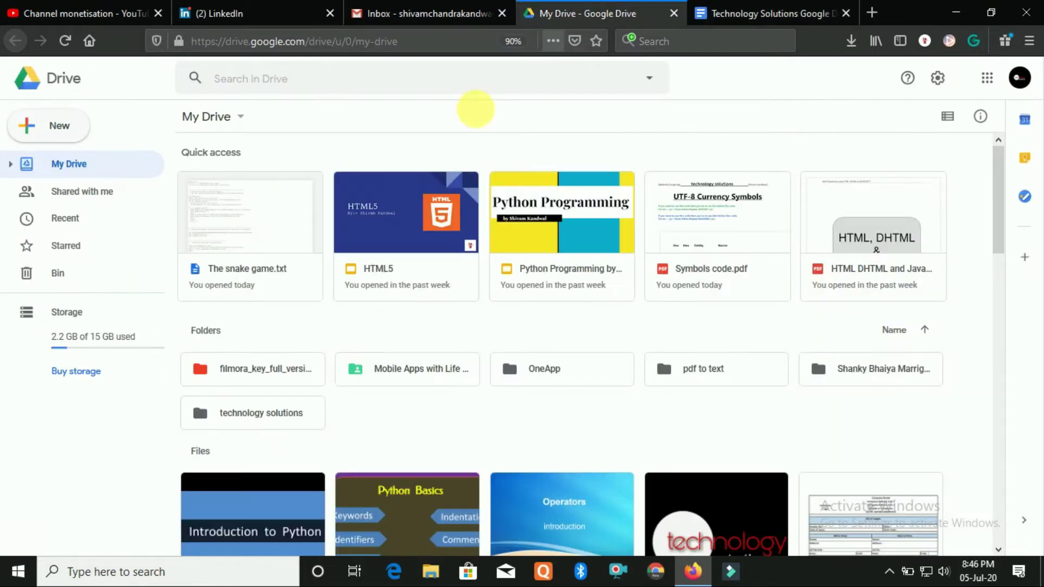
{"action": "left_click", "coordinate": [82, 280]}
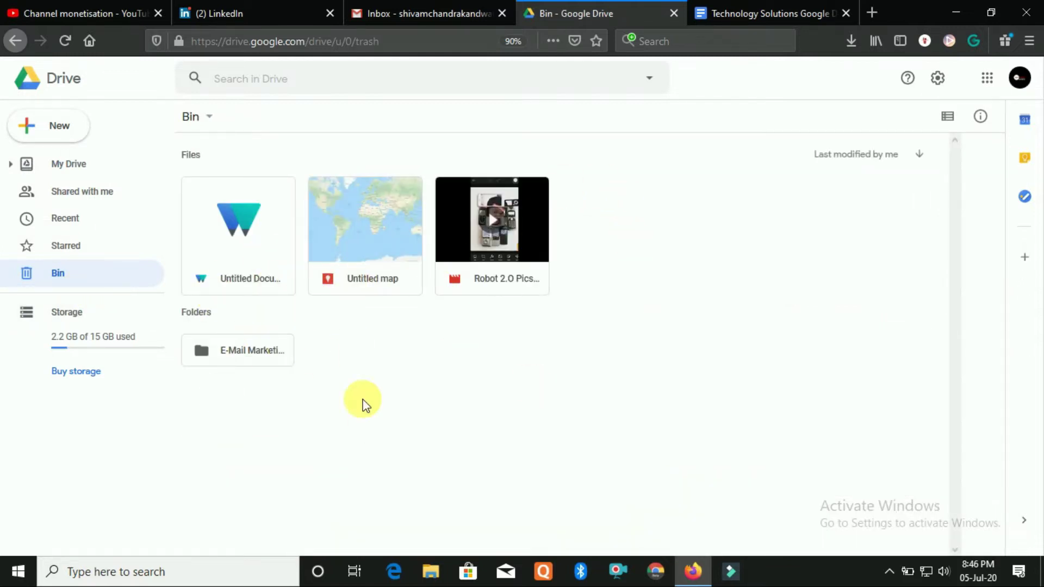
{"action": "left_click", "coordinate": [748, 17]}
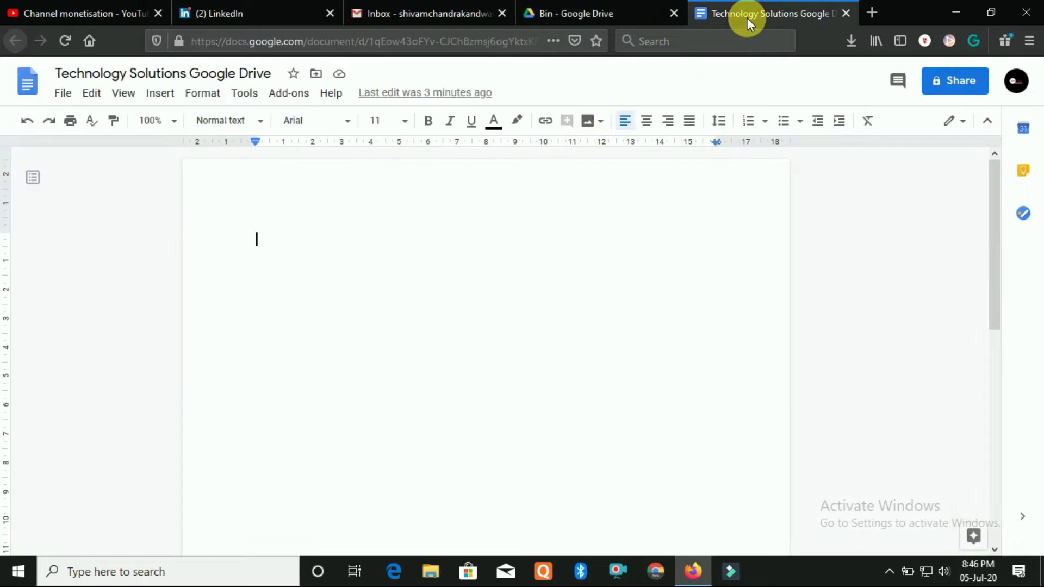
{"action": "left_click", "coordinate": [65, 93]}
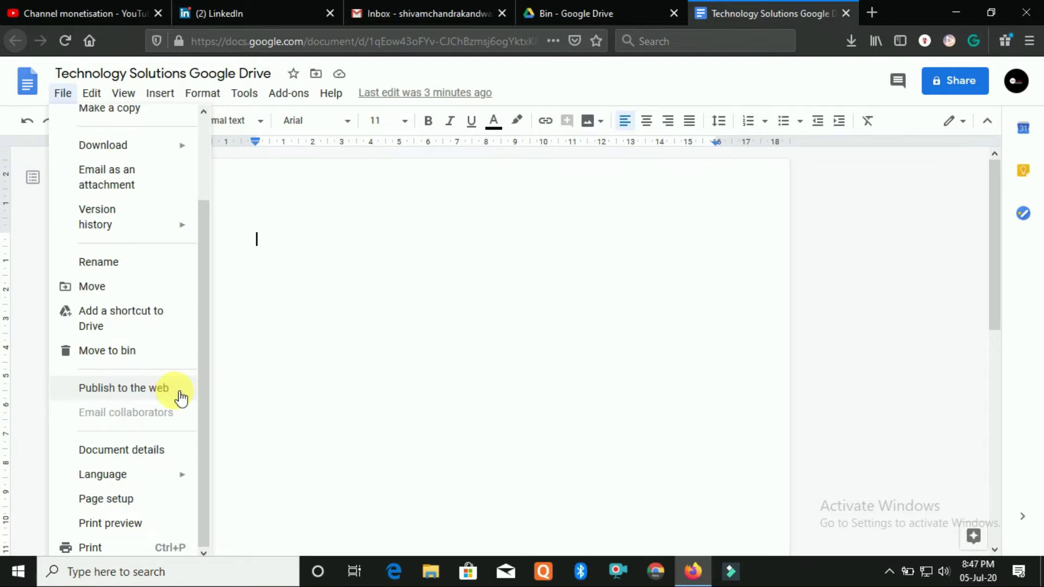
{"action": "scroll", "coordinate": [227, 393], "scroll_direction": "down", "scroll_amount": 2}
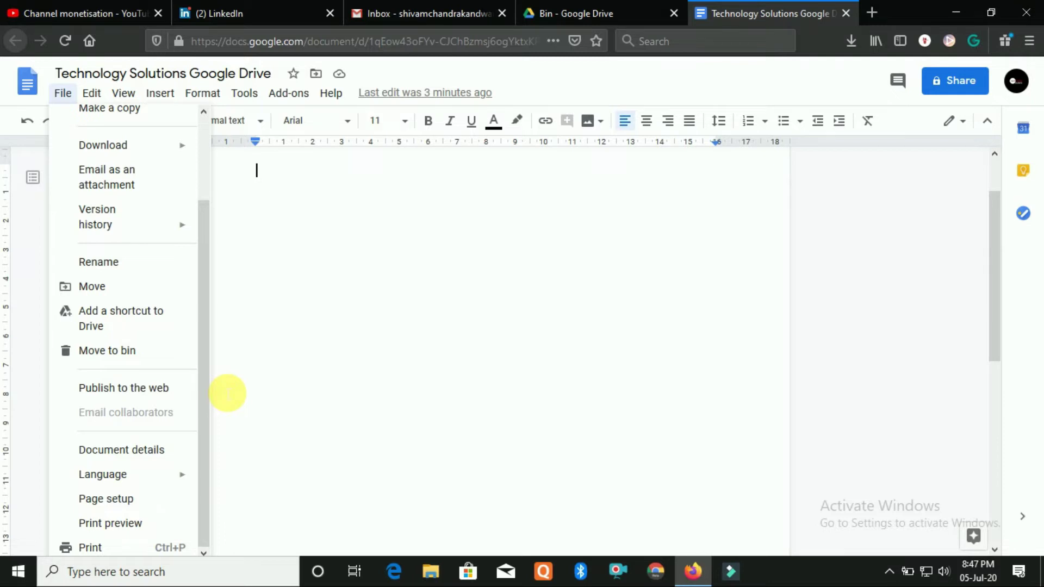
{"action": "scroll", "coordinate": [227, 393], "scroll_direction": "down", "scroll_amount": 2}
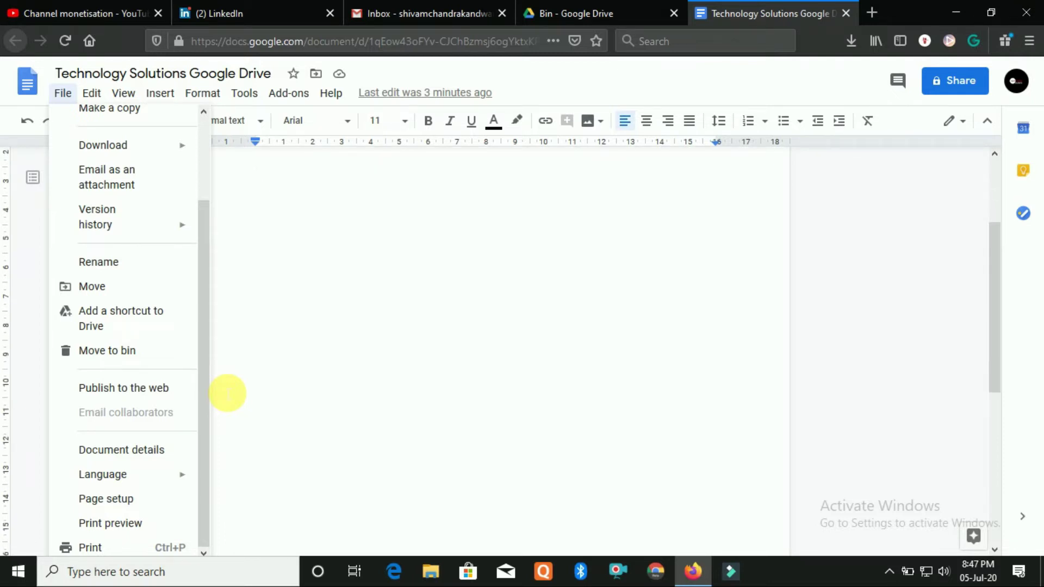
{"action": "scroll", "coordinate": [227, 393], "scroll_direction": "down", "scroll_amount": 4}
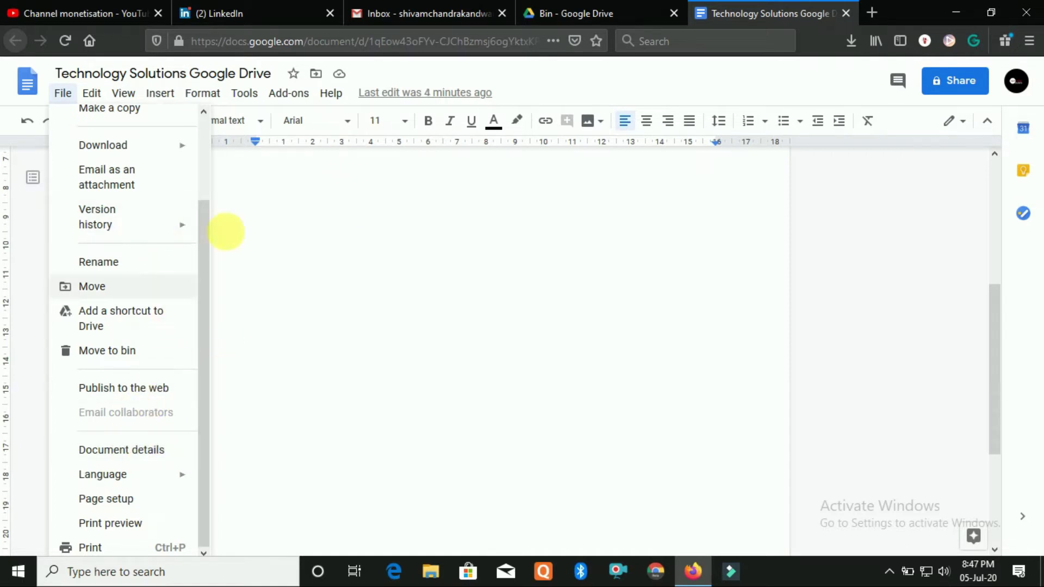
{"action": "left_click", "coordinate": [386, 231]}
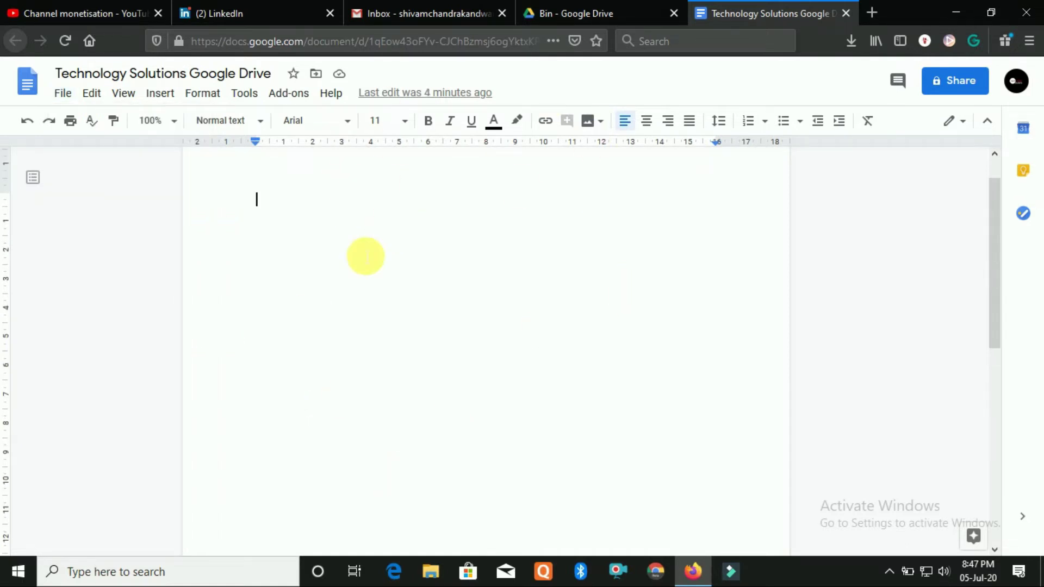
{"action": "left_click", "coordinate": [63, 93]}
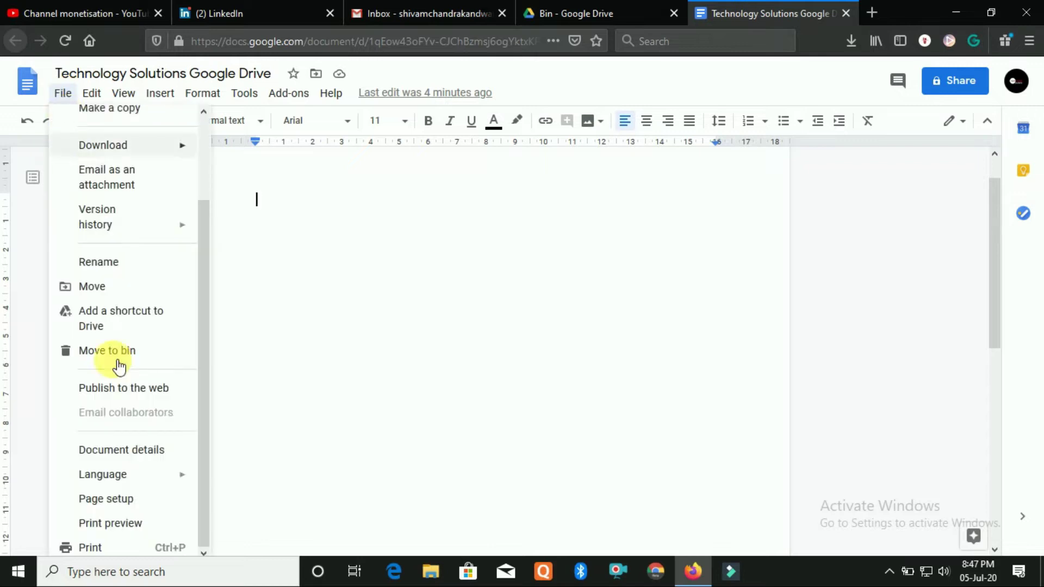
Review the Document details dialog (My Drive location, owner, modified and created times), then close it
{"action": "left_click", "coordinate": [154, 451]}
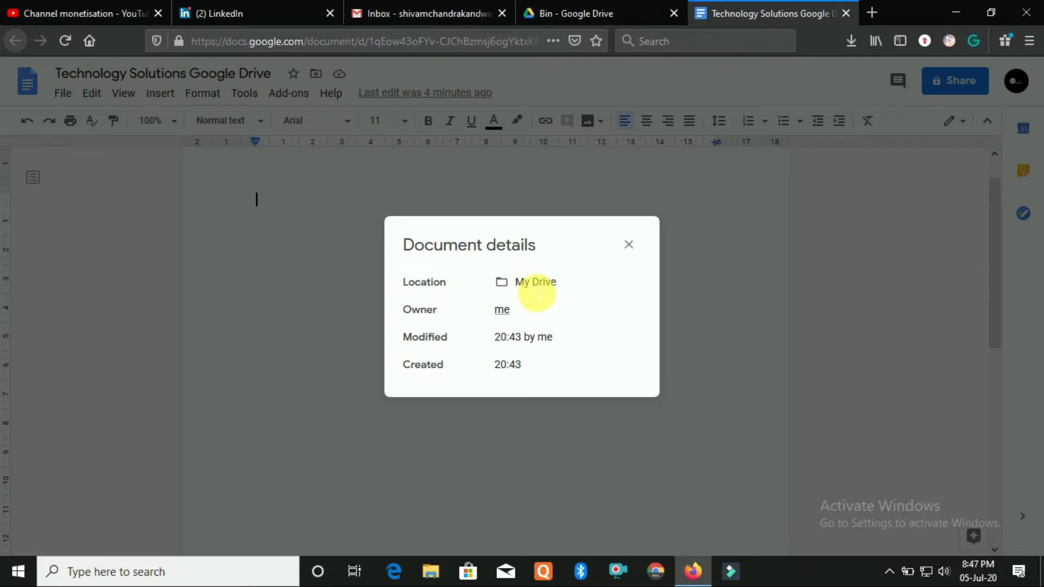
{"action": "mouse_move", "coordinate": [499, 310]}
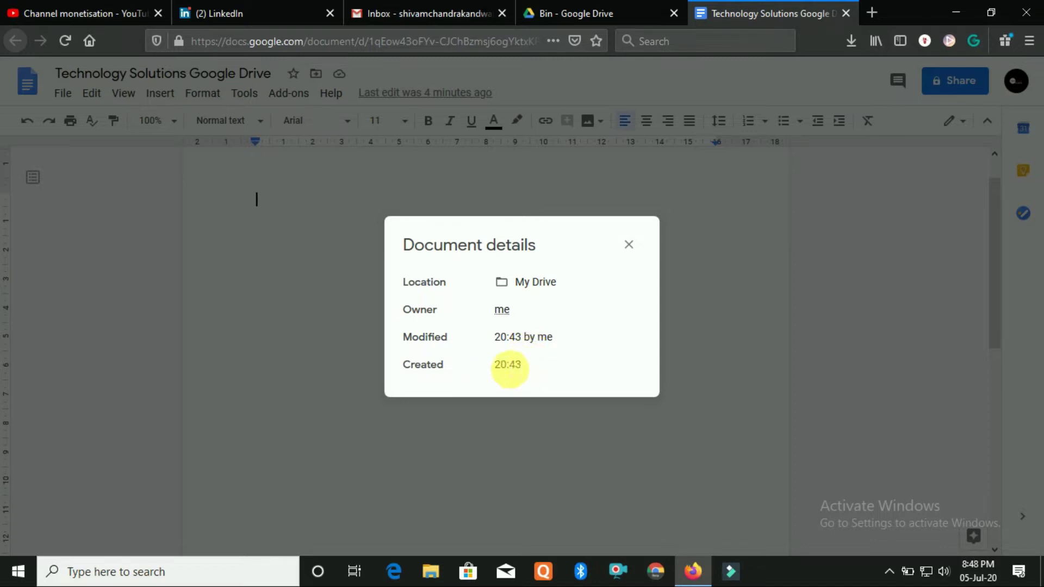
{"action": "left_click", "coordinate": [629, 244]}
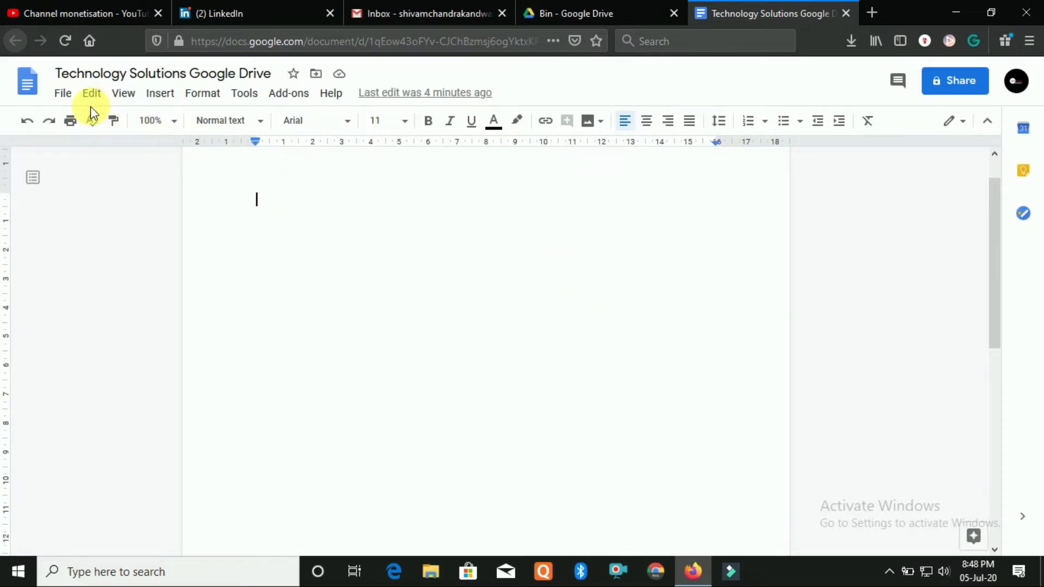
Scroll through the File > Language list without choosing a language, then bring up File again
{"action": "left_click", "coordinate": [64, 96]}
{"action": "mouse_move", "coordinate": [123, 483]}
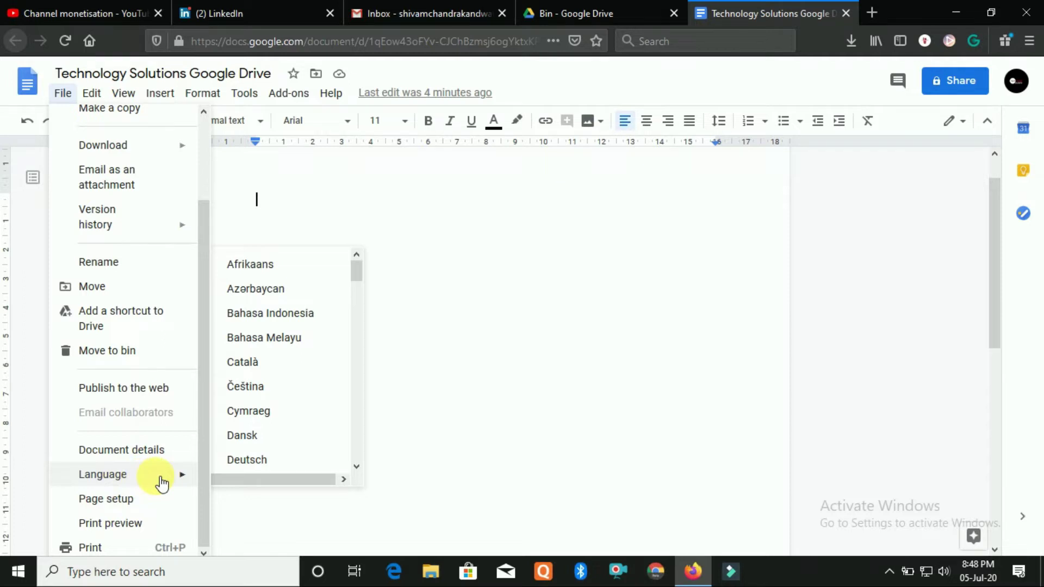
{"action": "scroll", "coordinate": [285, 397], "scroll_direction": "down", "scroll_amount": 5}
{"action": "scroll", "coordinate": [288, 396], "scroll_direction": "down", "scroll_amount": 10}
{"action": "scroll", "coordinate": [287, 397], "scroll_direction": "down", "scroll_amount": 8}
{"action": "scroll", "coordinate": [288, 399], "scroll_direction": "down", "scroll_amount": 3}
{"action": "scroll", "coordinate": [287, 398], "scroll_direction": "up", "scroll_amount": 3}
{"action": "scroll", "coordinate": [287, 398], "scroll_direction": "up", "scroll_amount": 2}
{"action": "scroll", "coordinate": [288, 399], "scroll_direction": "down", "scroll_amount": 5}
{"action": "scroll", "coordinate": [287, 398], "scroll_direction": "up", "scroll_amount": 6}
{"action": "scroll", "coordinate": [287, 398], "scroll_direction": "up", "scroll_amount": 4}
{"action": "scroll", "coordinate": [285, 408], "scroll_direction": "down", "scroll_amount": 7}
{"action": "scroll", "coordinate": [277, 370], "scroll_direction": "down", "scroll_amount": 6}
{"action": "scroll", "coordinate": [274, 376], "scroll_direction": "down", "scroll_amount": 6}
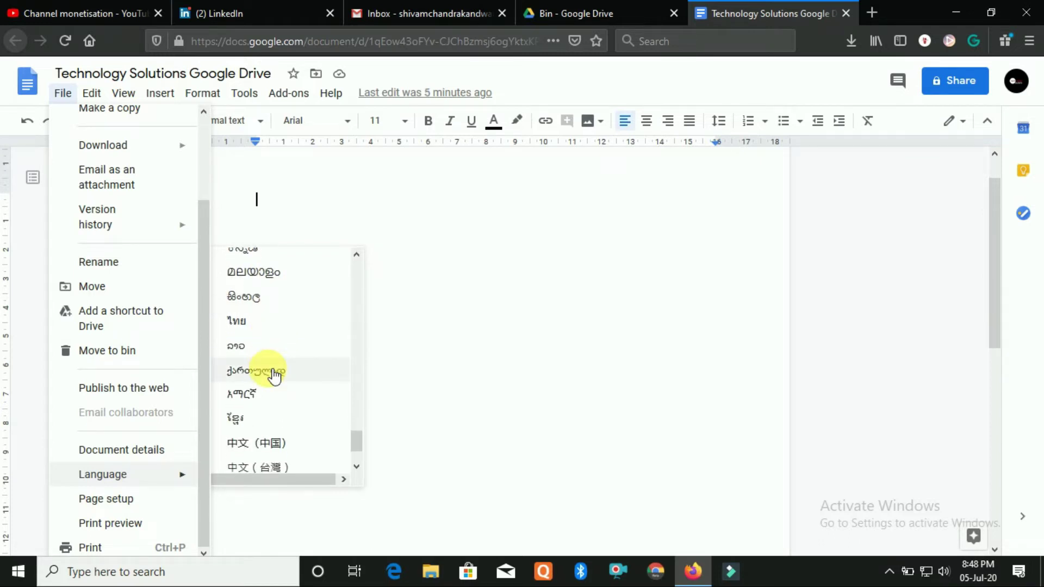
{"action": "scroll", "coordinate": [274, 375], "scroll_direction": "down", "scroll_amount": 3}
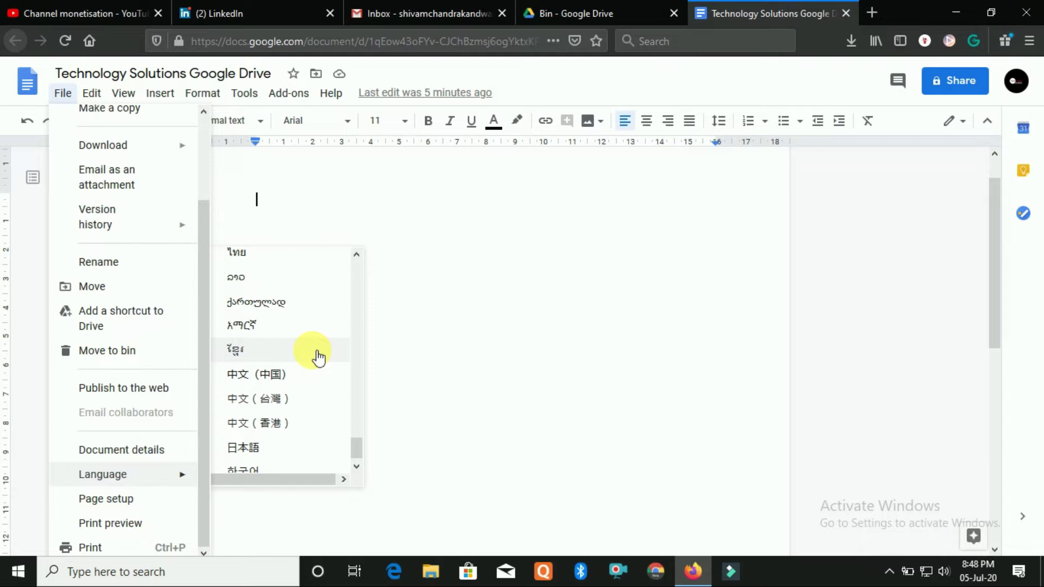
{"action": "left_click", "coordinate": [435, 347]}
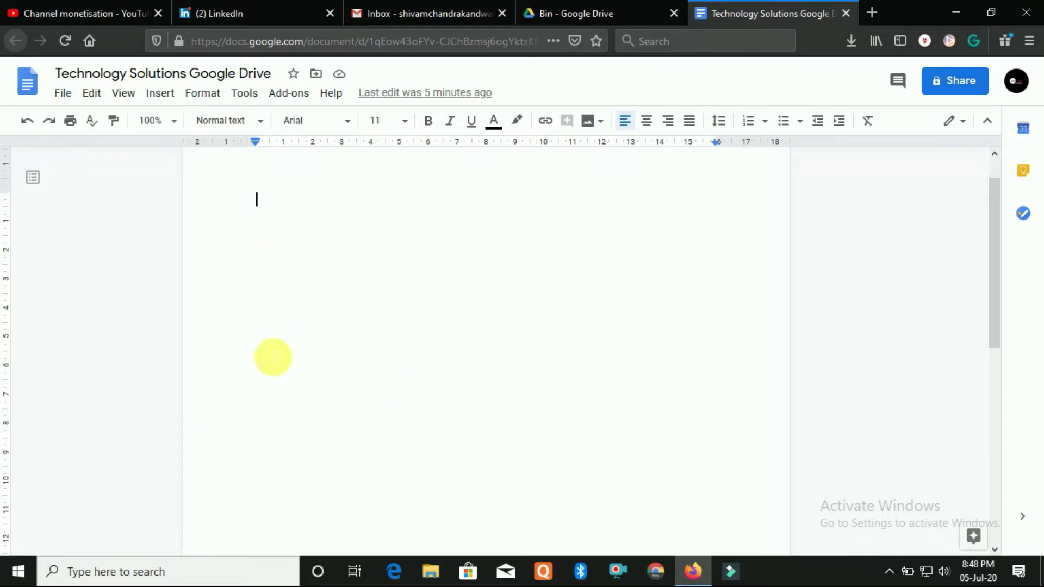
{"action": "left_click", "coordinate": [61, 93]}
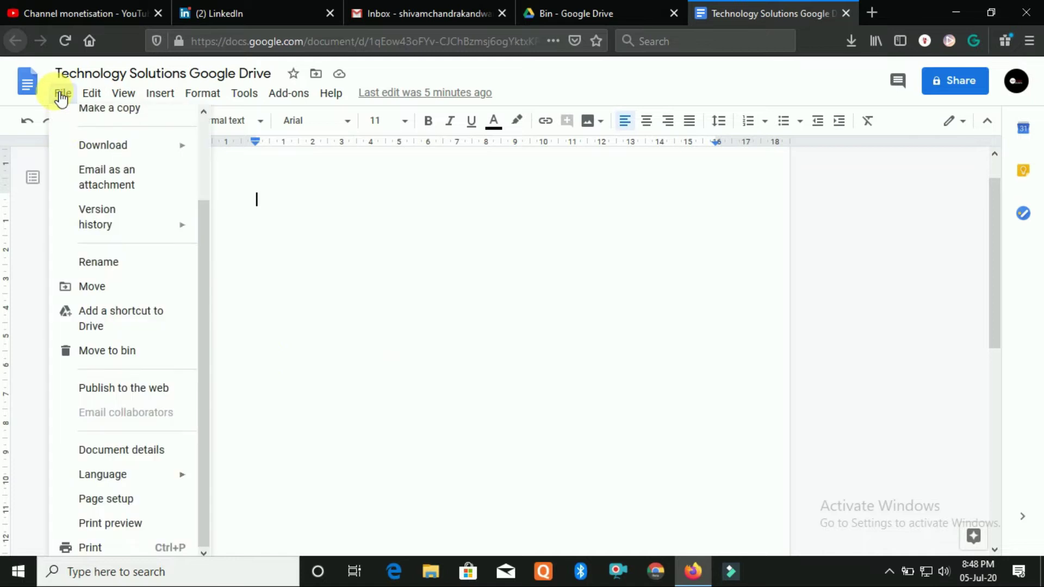
Keep the A4 paper size and set the page colour to dark red in Page setup
{"action": "left_click", "coordinate": [135, 499]}
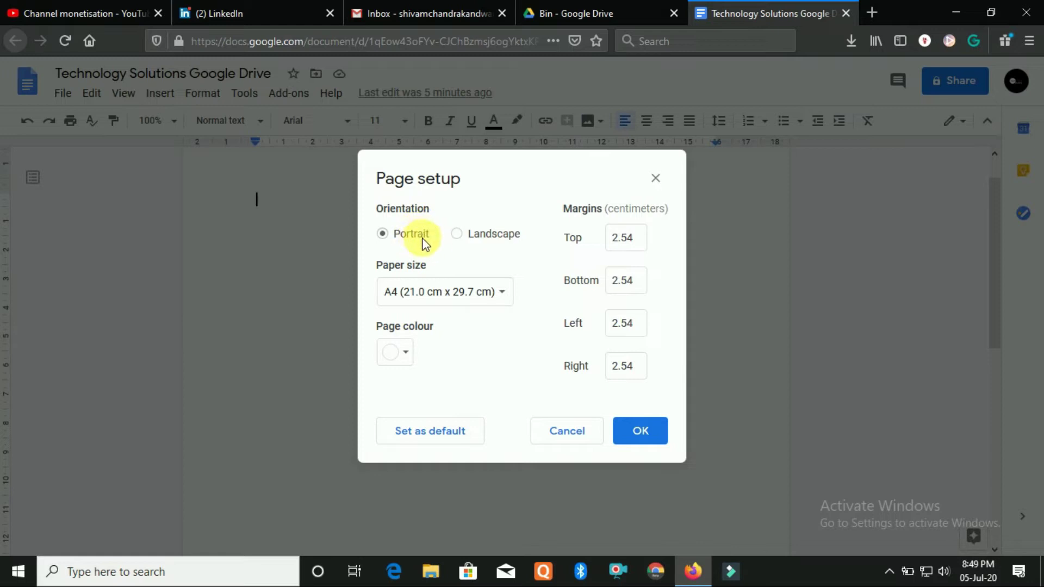
{"action": "left_click", "coordinate": [463, 305]}
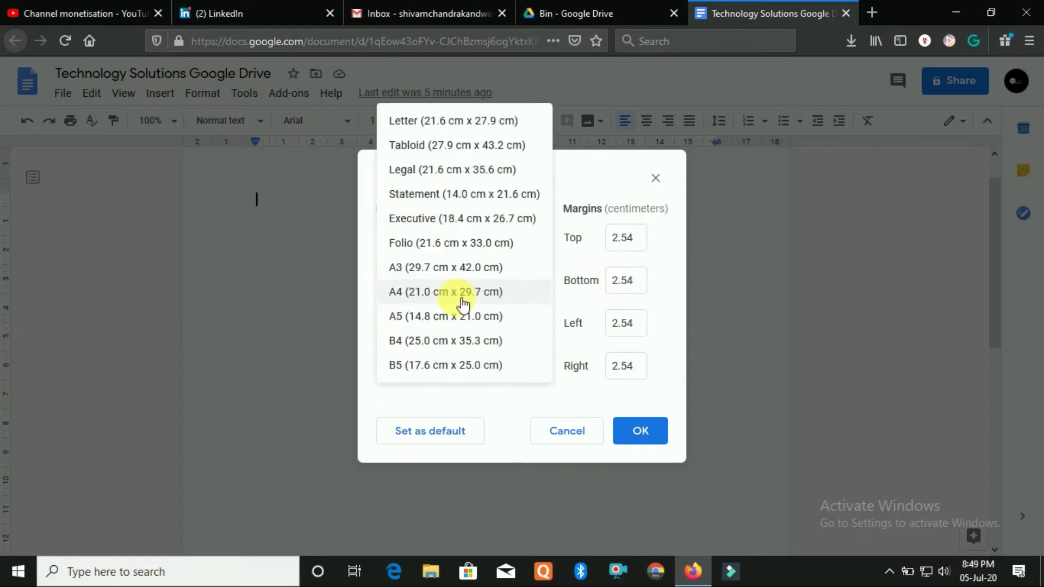
{"action": "left_click", "coordinate": [463, 303]}
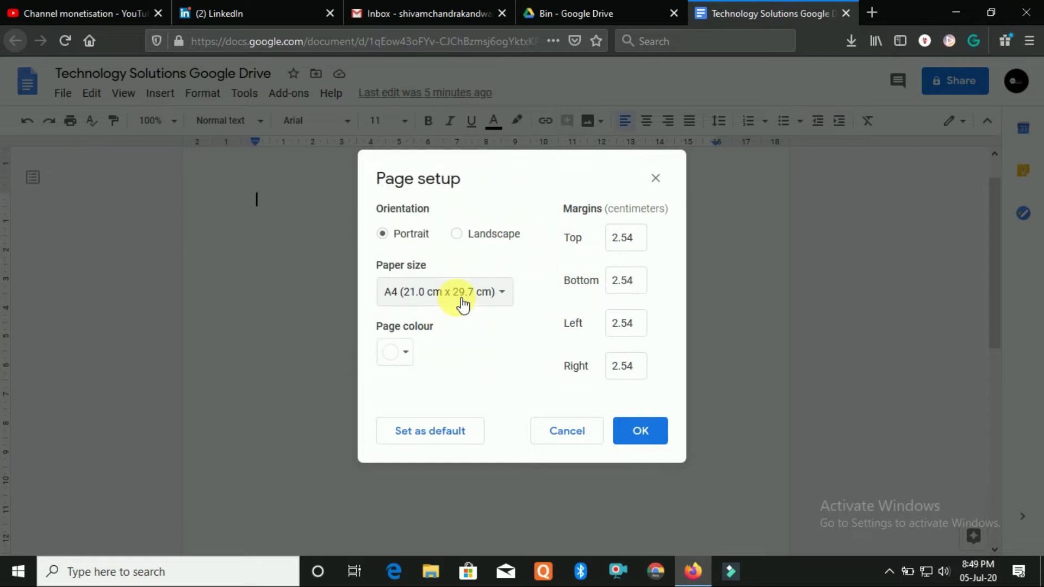
{"action": "left_click", "coordinate": [409, 359]}
{"action": "left_click", "coordinate": [411, 250]}
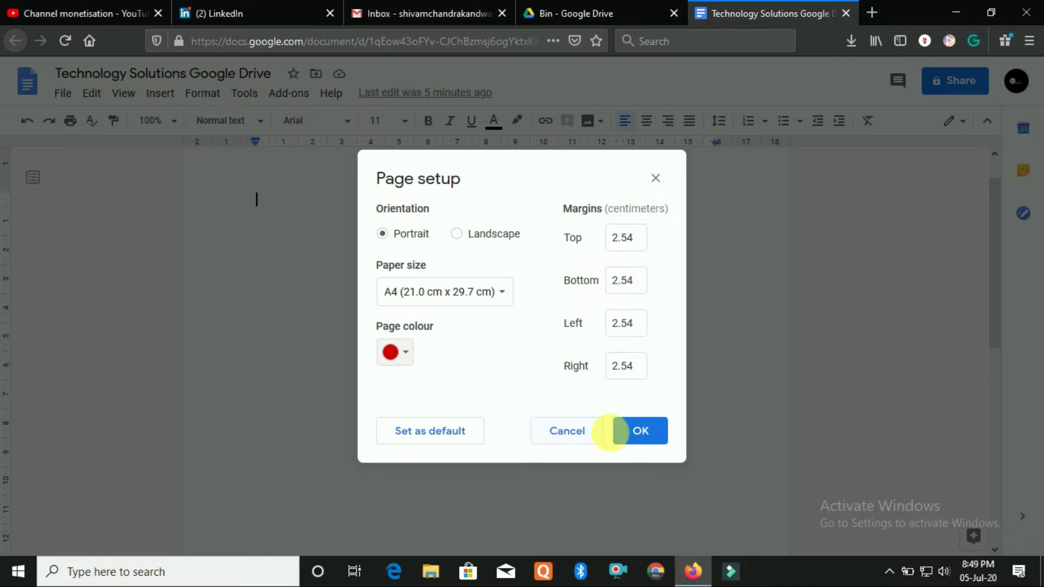
{"action": "left_click", "coordinate": [626, 430]}
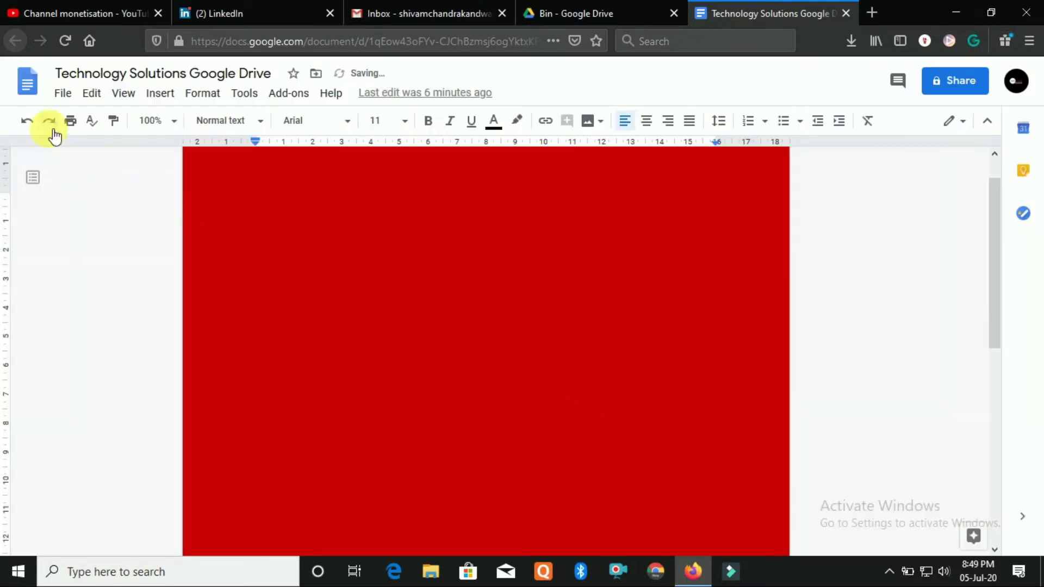
Undo the dark red page colour with Ctrl+Z, then redo it with Ctrl+Y
{"action": "left_click", "coordinate": [66, 94]}
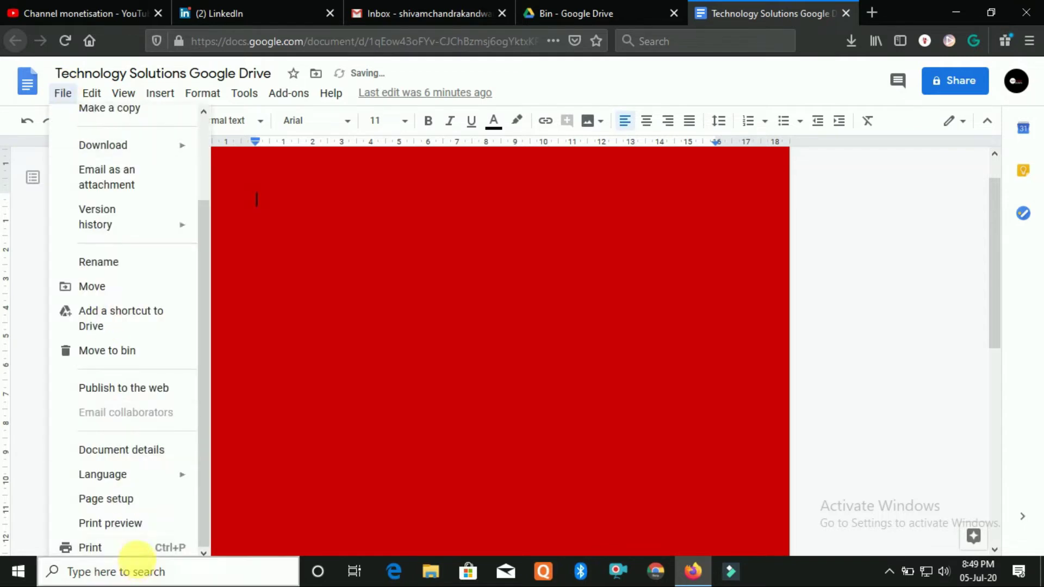
{"action": "left_click", "coordinate": [348, 408]}
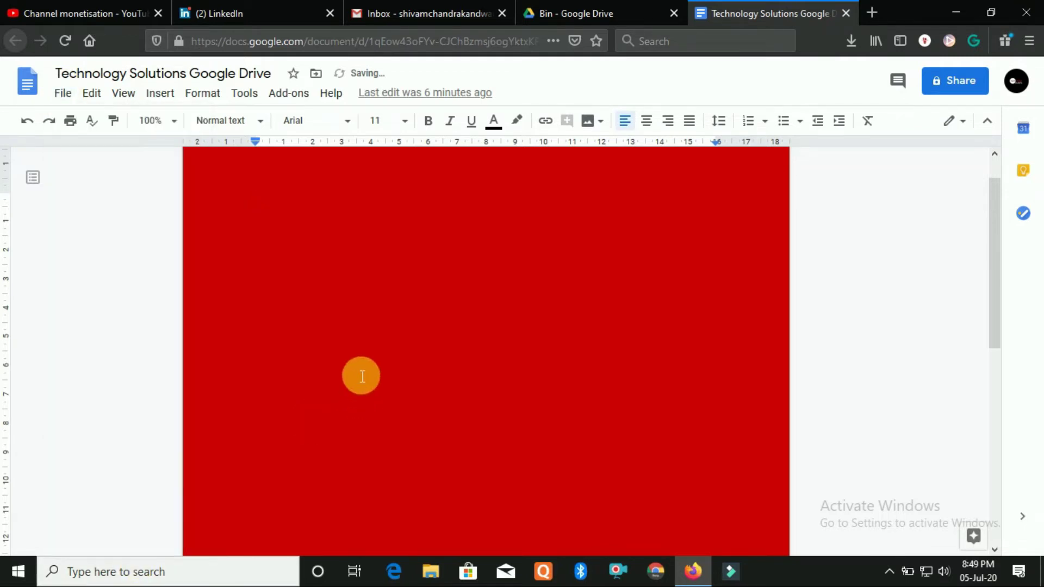
{"action": "key", "text": "ctrl+z"}
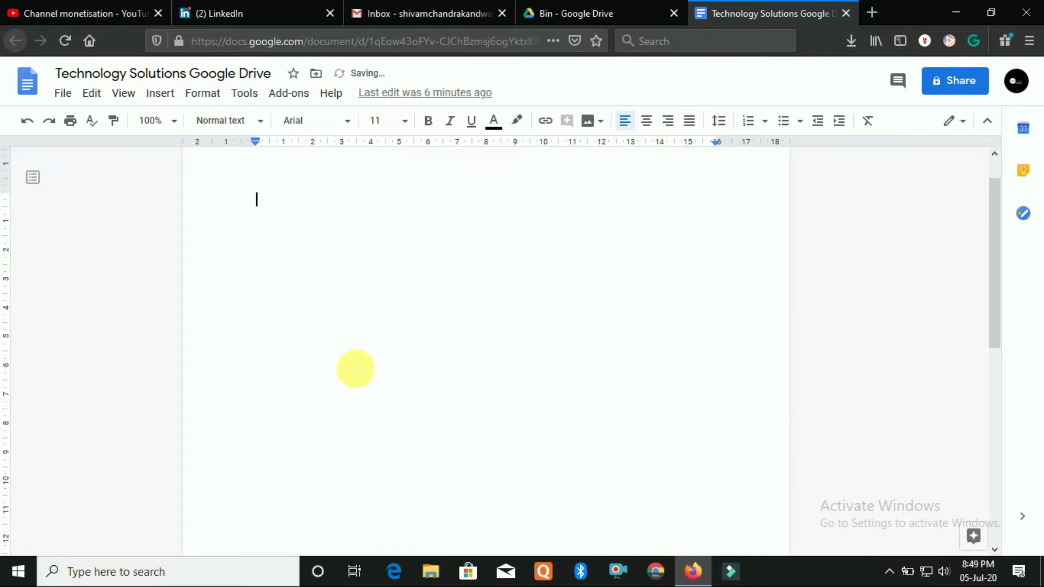
{"action": "key", "text": "ctrl+y"}
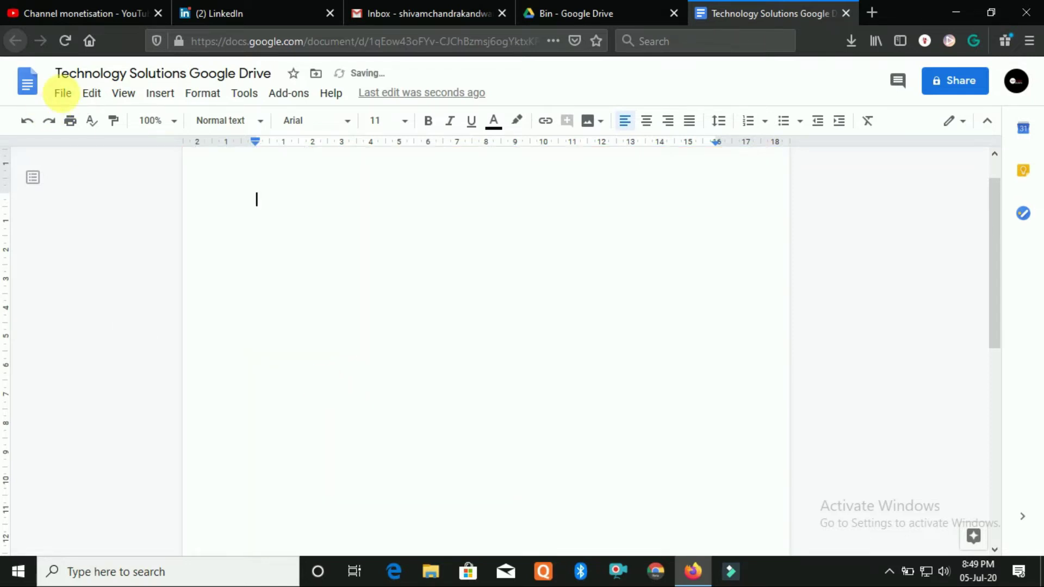
{"action": "left_click", "coordinate": [63, 93]}
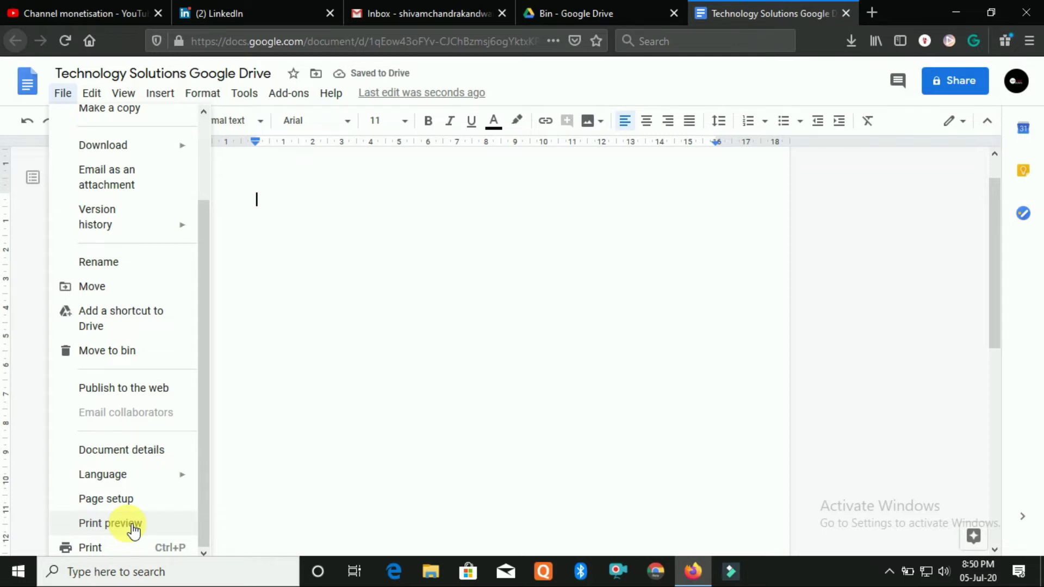
{"action": "left_click", "coordinate": [132, 527]}
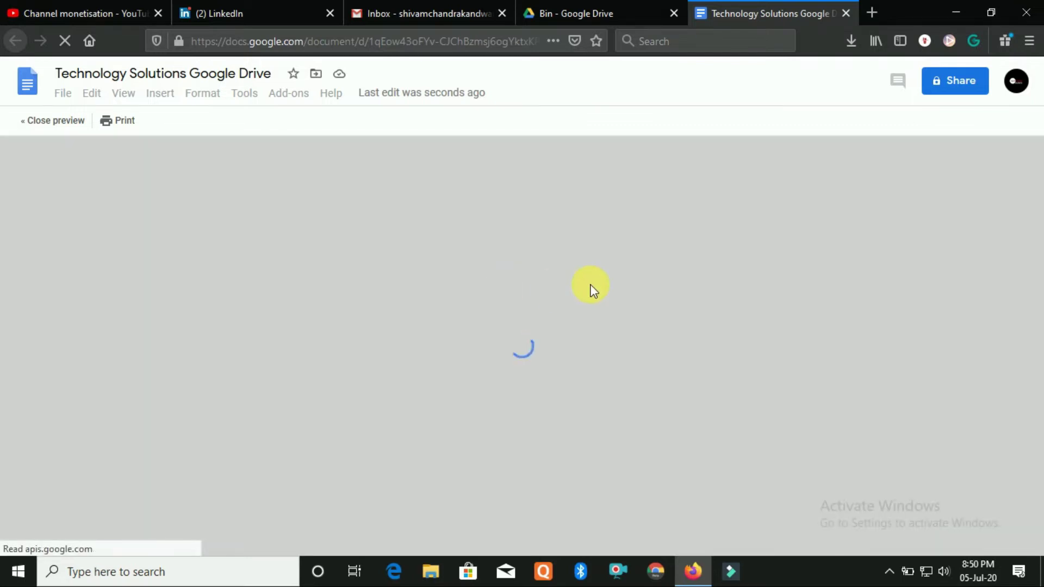
{"action": "scroll", "coordinate": [590, 284], "scroll_direction": "down", "scroll_amount": 1}
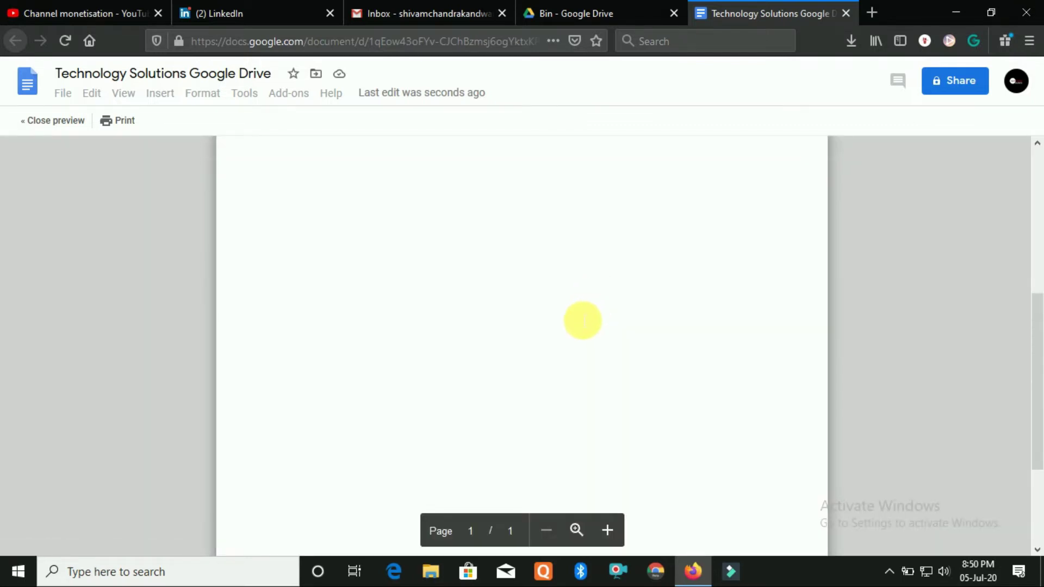
{"action": "scroll", "coordinate": [590, 284], "scroll_direction": "up", "scroll_amount": 1}
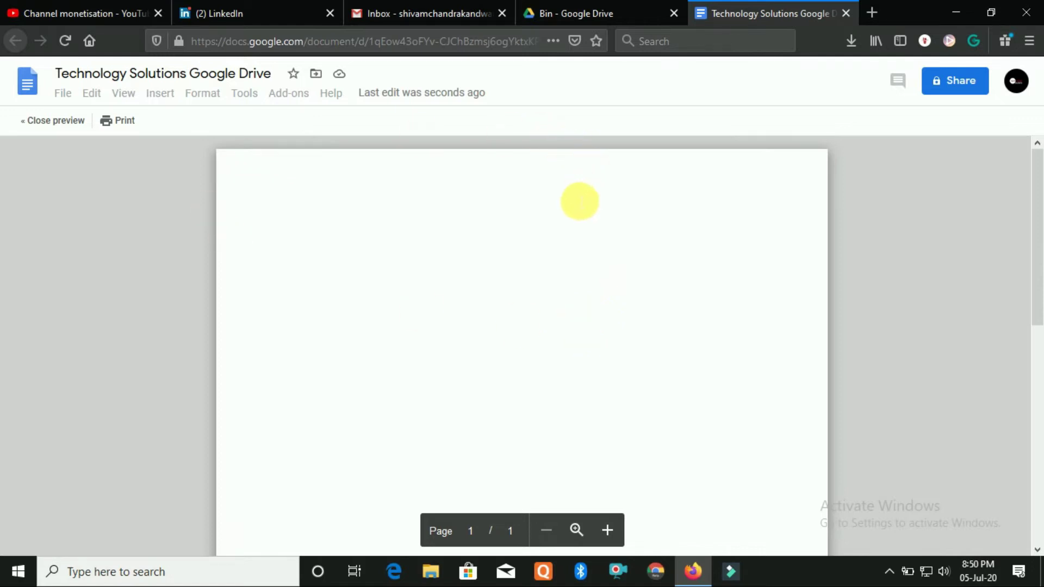
{"action": "left_click", "coordinate": [67, 121]}
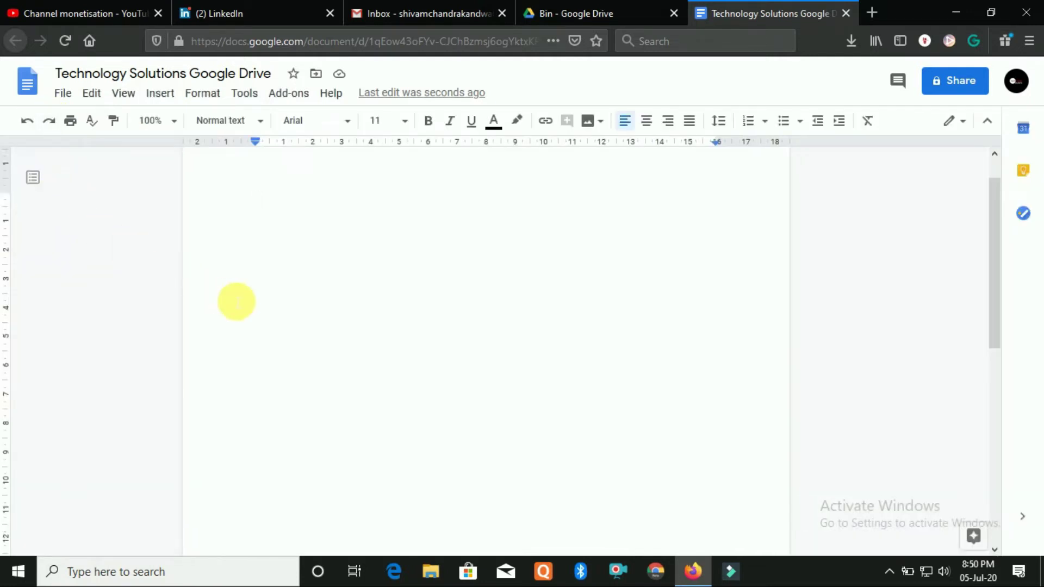
{"action": "left_click", "coordinate": [63, 95]}
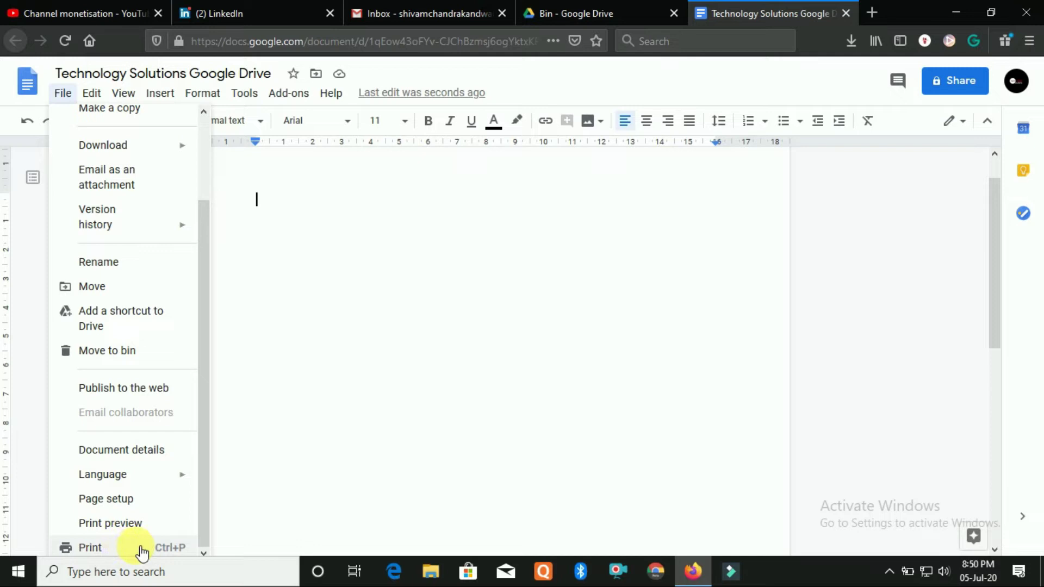
{"action": "left_click", "coordinate": [302, 357]}
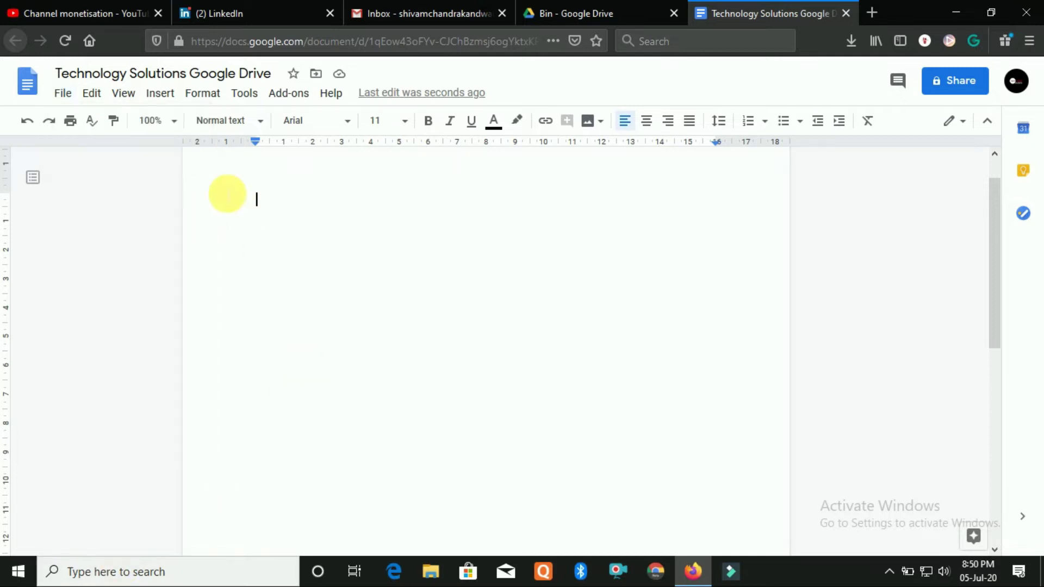
{"action": "left_click", "coordinate": [92, 94]}
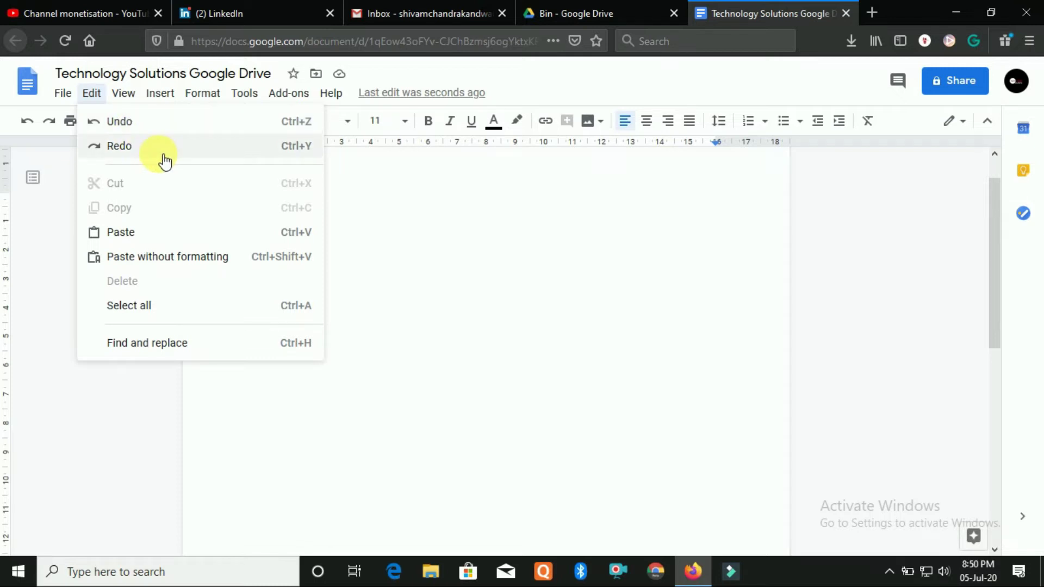
Type 'Hello Everyone...' on the first line, fixing the typo, and select the line
{"action": "left_click", "coordinate": [402, 198]}
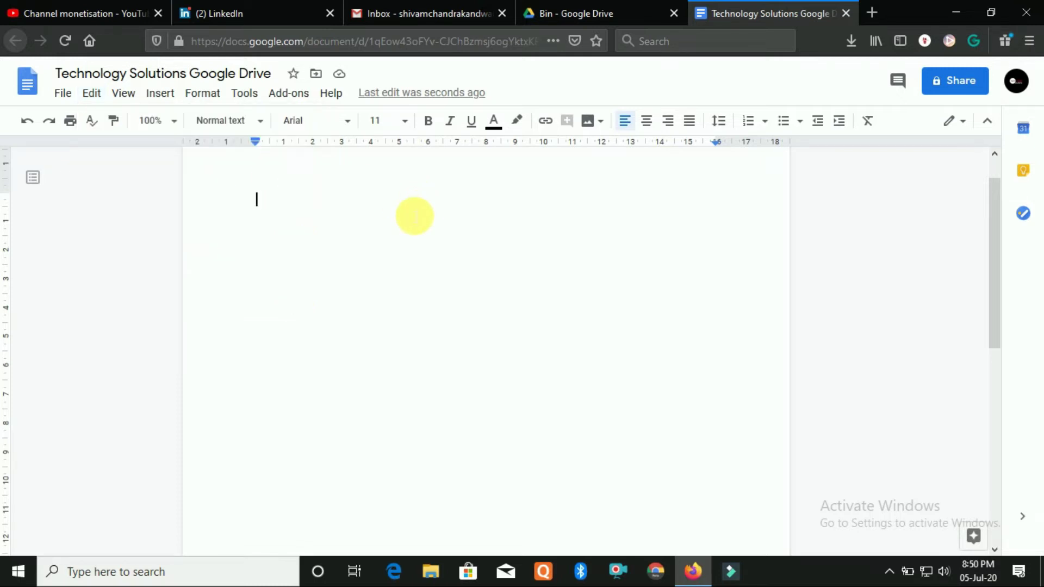
{"action": "type", "text": "Hello Eve"}
{"action": "key", "text": "BackSpace"}
{"action": "key", "text": "BackSpace"}
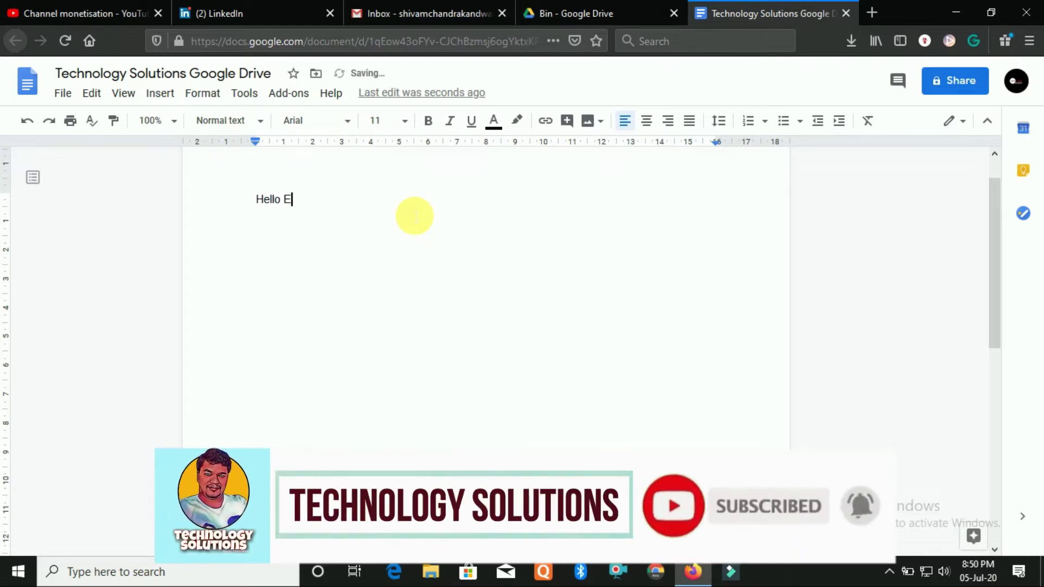
{"action": "type", "text": "very"}
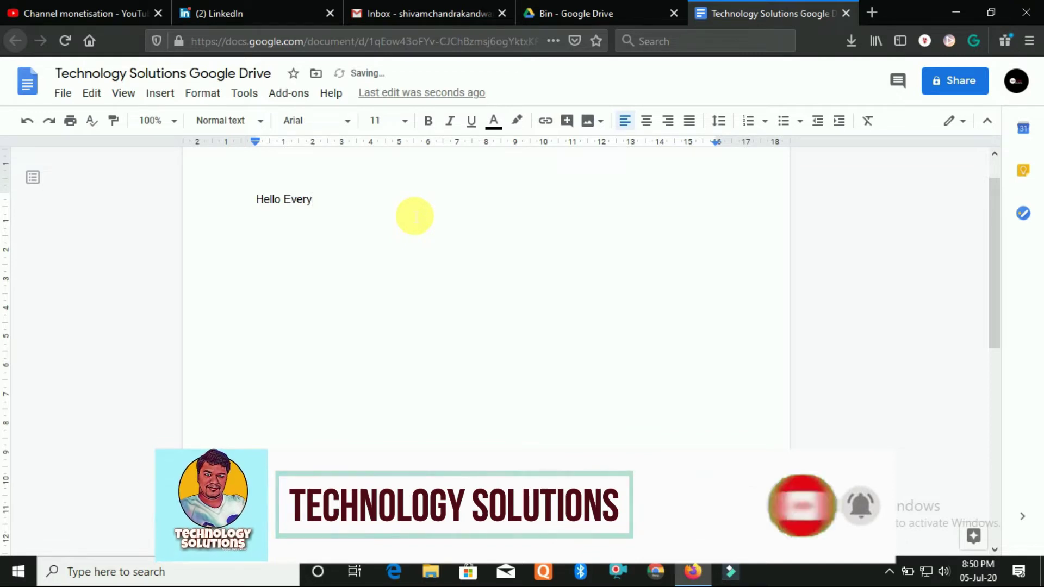
{"action": "type", "text": "one"}
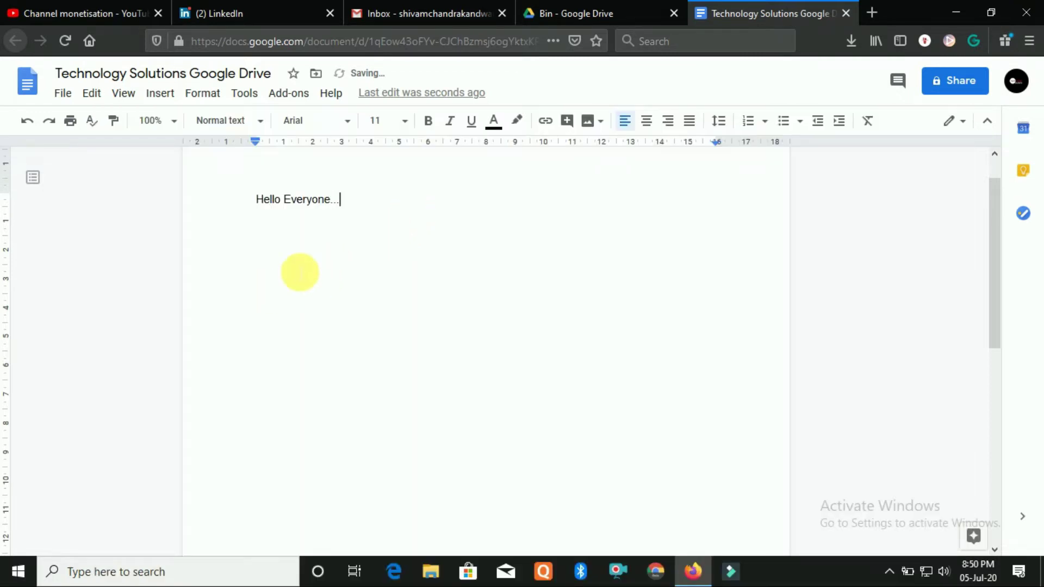
{"action": "left_click_drag", "start_coordinate": [373, 205], "coordinate": [253, 211]}
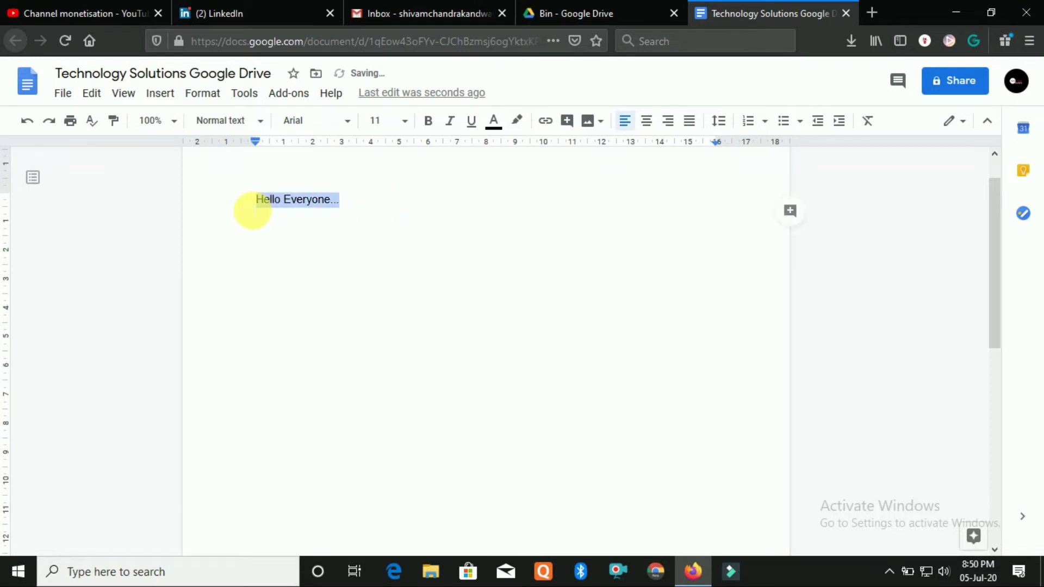
Browse the Edit menu, then reopen it with the Hello Everyone... line selected
{"action": "left_click", "coordinate": [99, 95]}
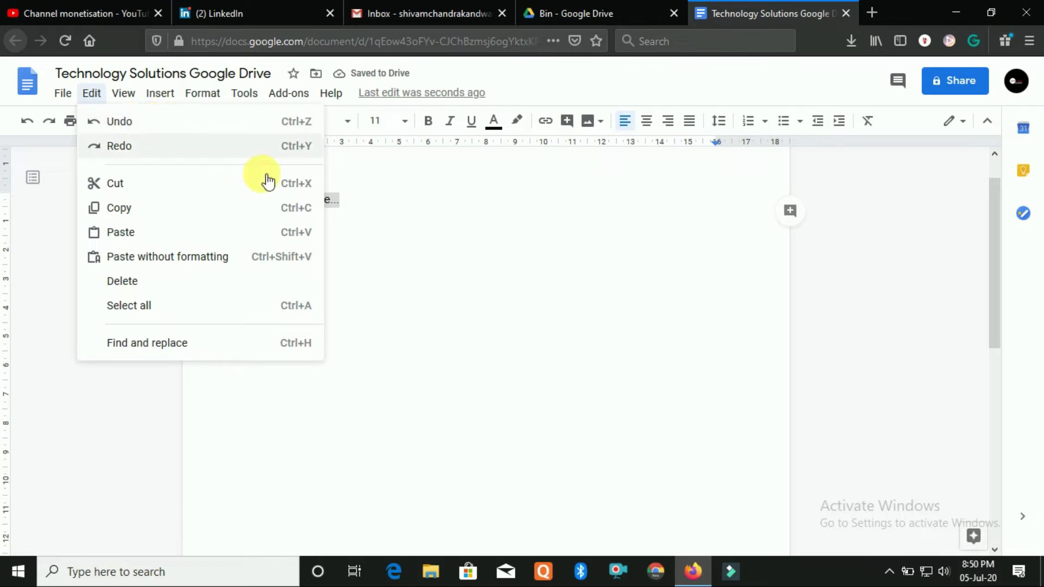
{"action": "left_click", "coordinate": [390, 238]}
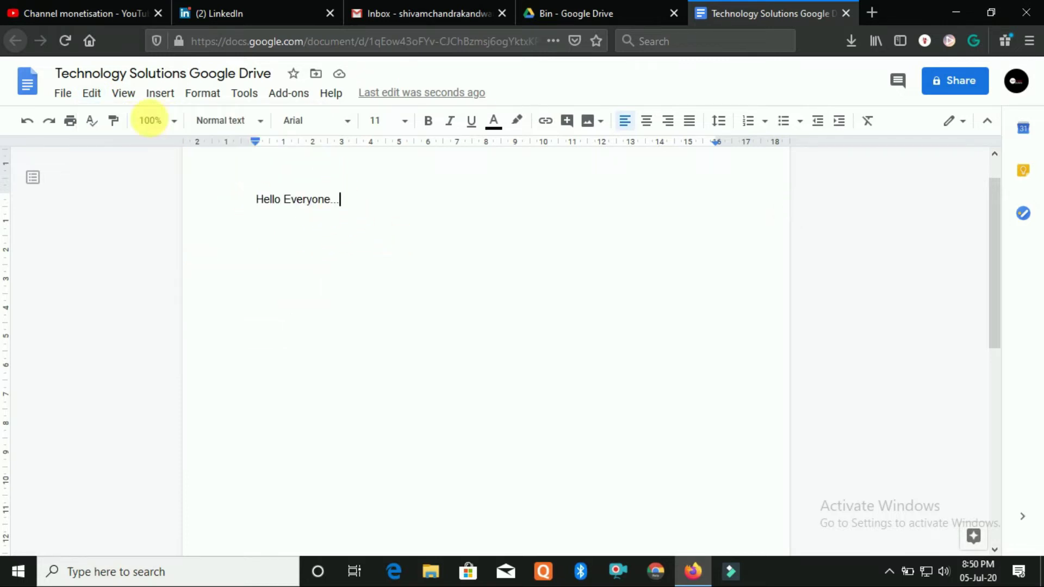
{"action": "left_click", "coordinate": [92, 93]}
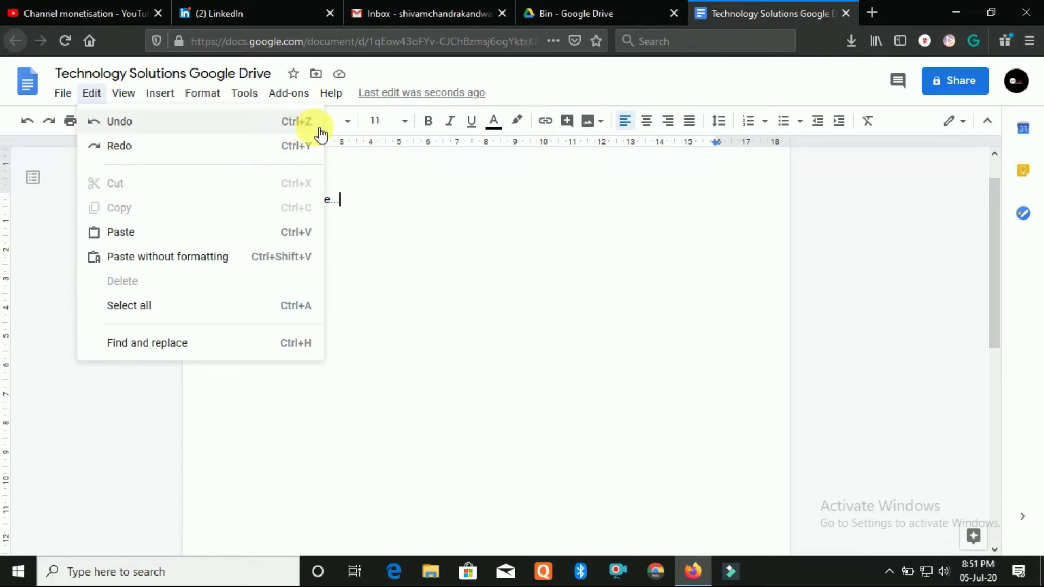
{"action": "left_click", "coordinate": [384, 226]}
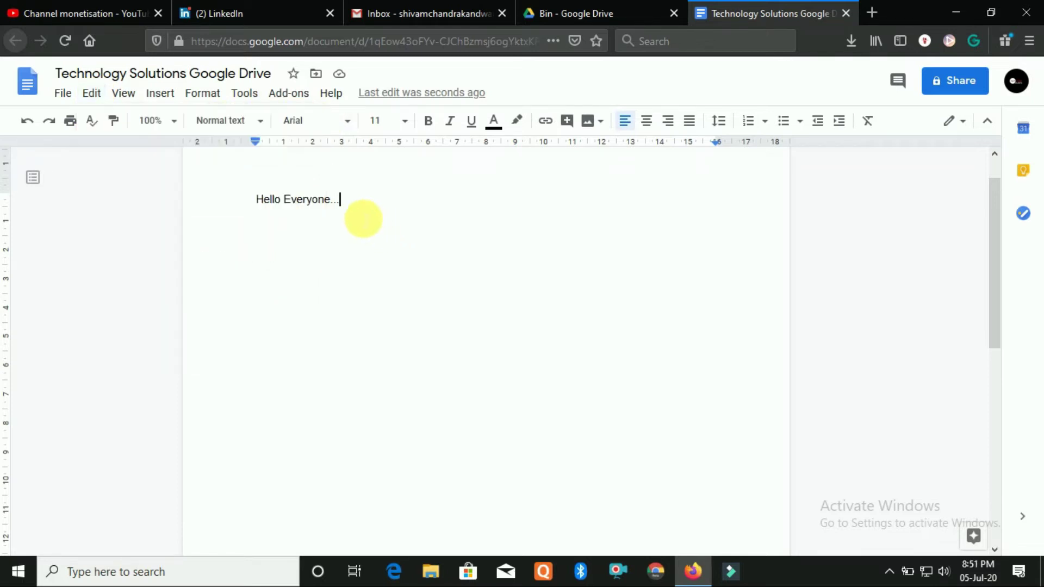
{"action": "left_click", "coordinate": [95, 102]}
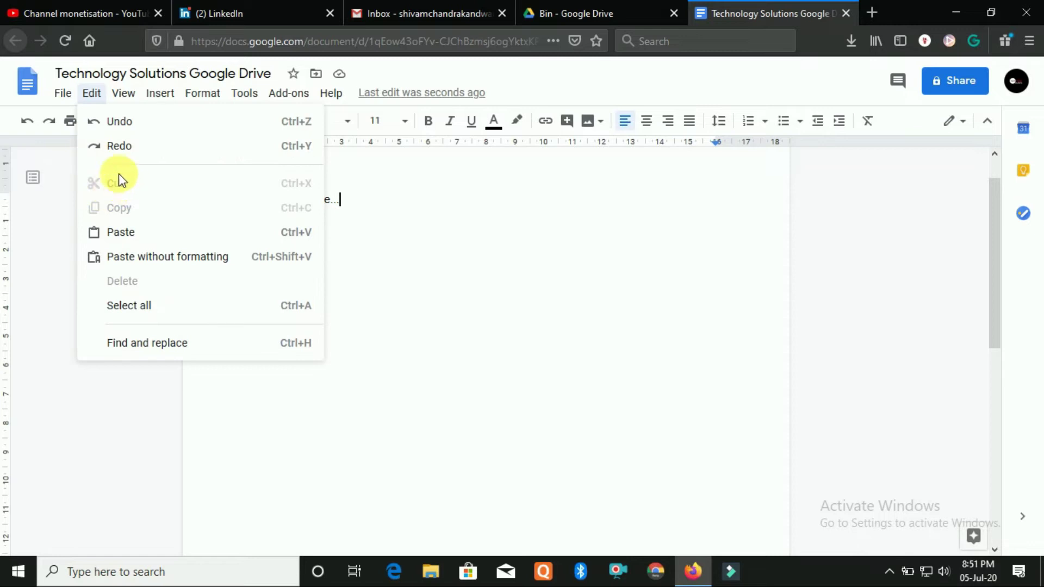
{"action": "left_click", "coordinate": [383, 261]}
{"action": "left_click_drag", "start_coordinate": [340, 200], "coordinate": [256, 210]}
{"action": "left_click", "coordinate": [91, 93]}
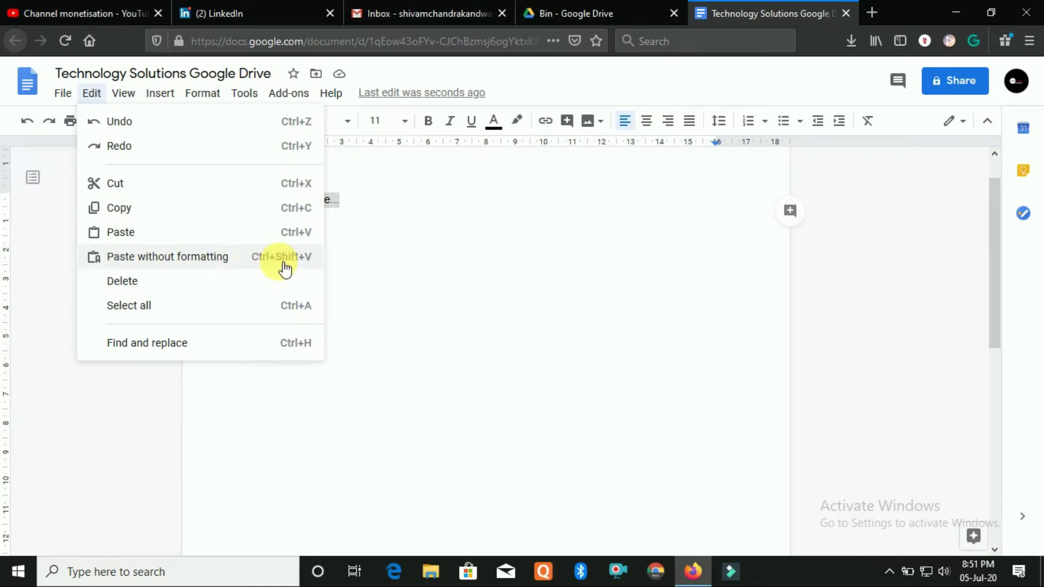
Compare the Edit menu commands again with and without the greeting line selected
{"action": "left_click", "coordinate": [378, 218]}
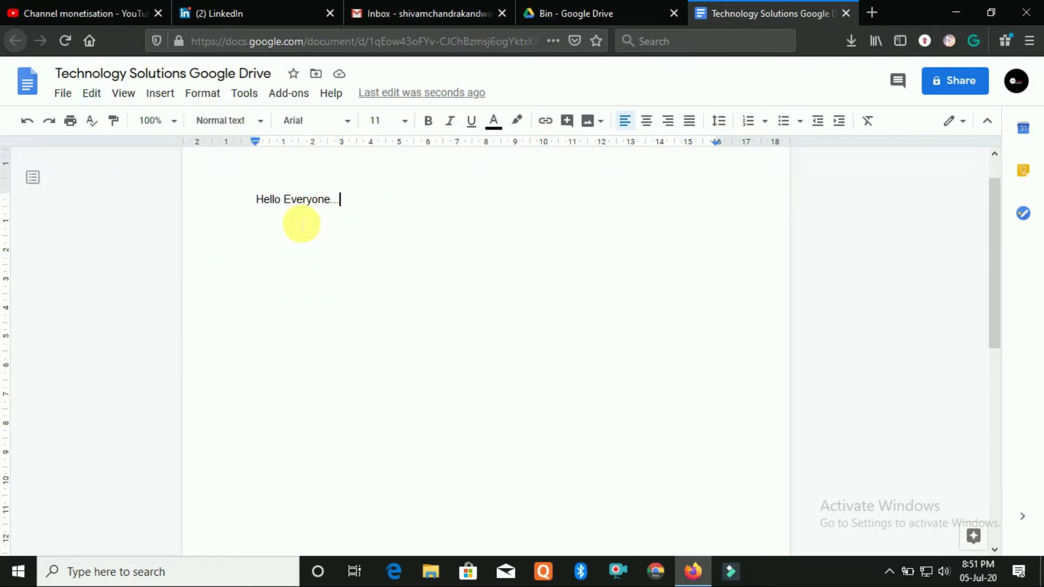
{"action": "left_click", "coordinate": [91, 93]}
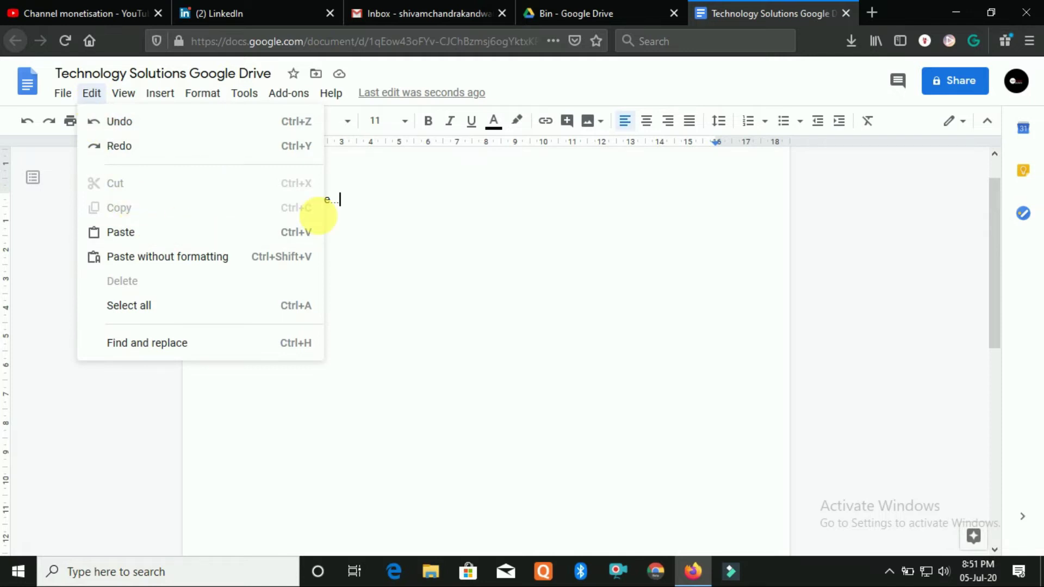
{"action": "left_click", "coordinate": [341, 205]}
{"action": "left_click_drag", "start_coordinate": [341, 204], "coordinate": [212, 203]}
{"action": "left_click", "coordinate": [94, 95]}
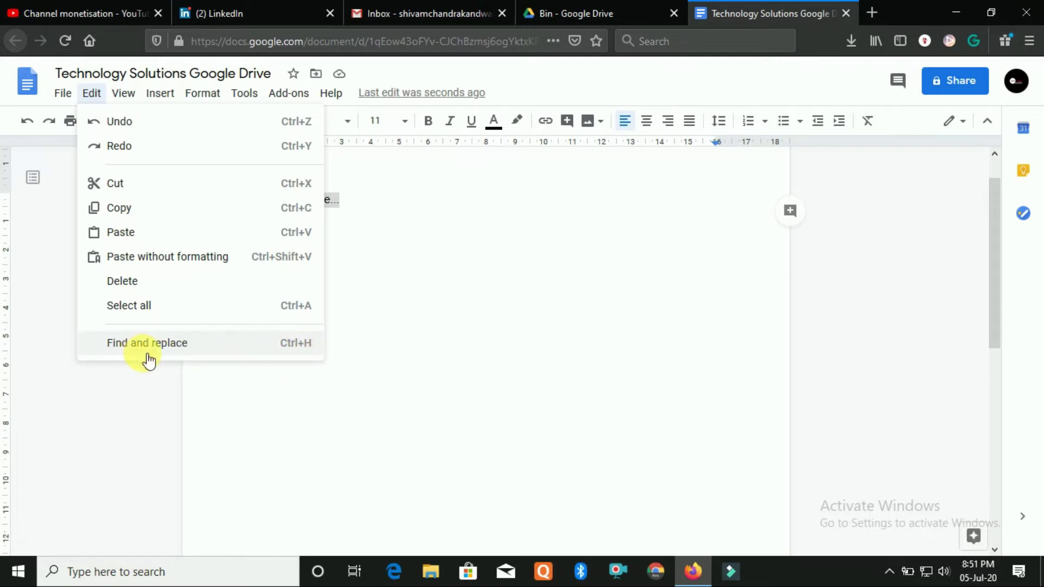
{"action": "left_click", "coordinate": [373, 298]}
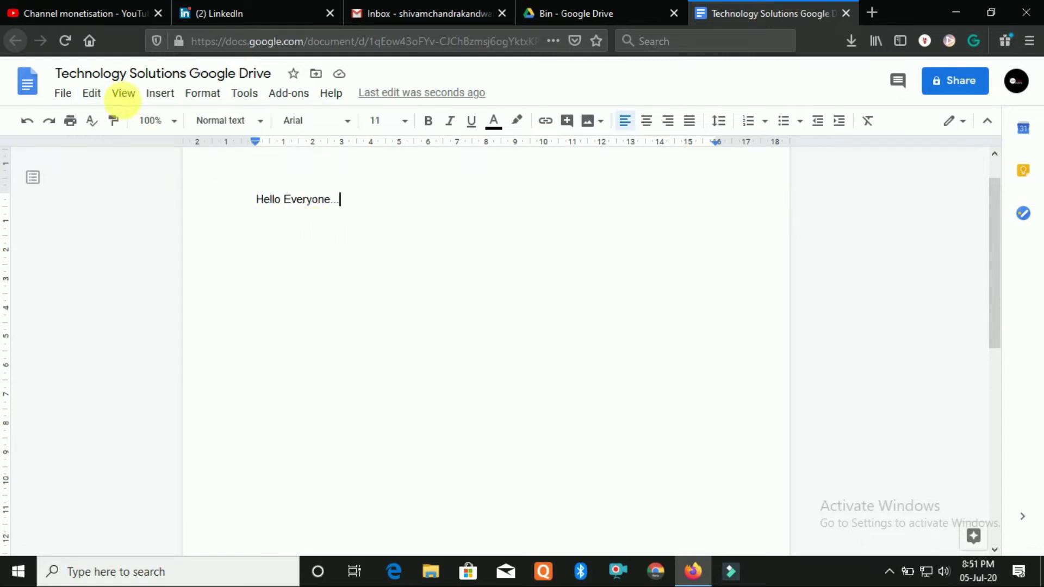
{"action": "left_click", "coordinate": [92, 93]}
{"action": "left_click", "coordinate": [348, 210]}
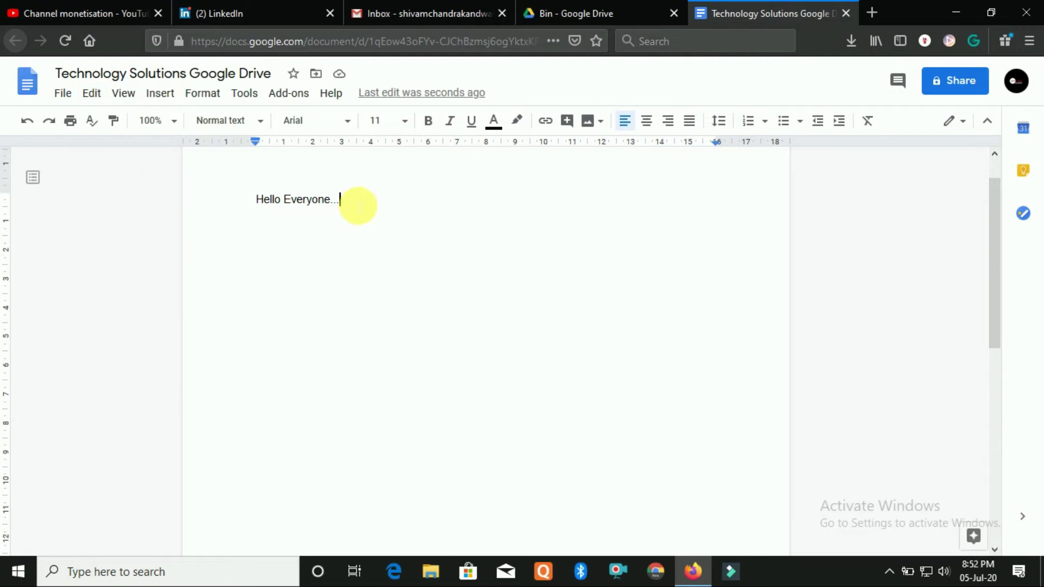
{"action": "left_click_drag", "start_coordinate": [357, 203], "coordinate": [223, 196]}
{"action": "left_click", "coordinate": [93, 93]}
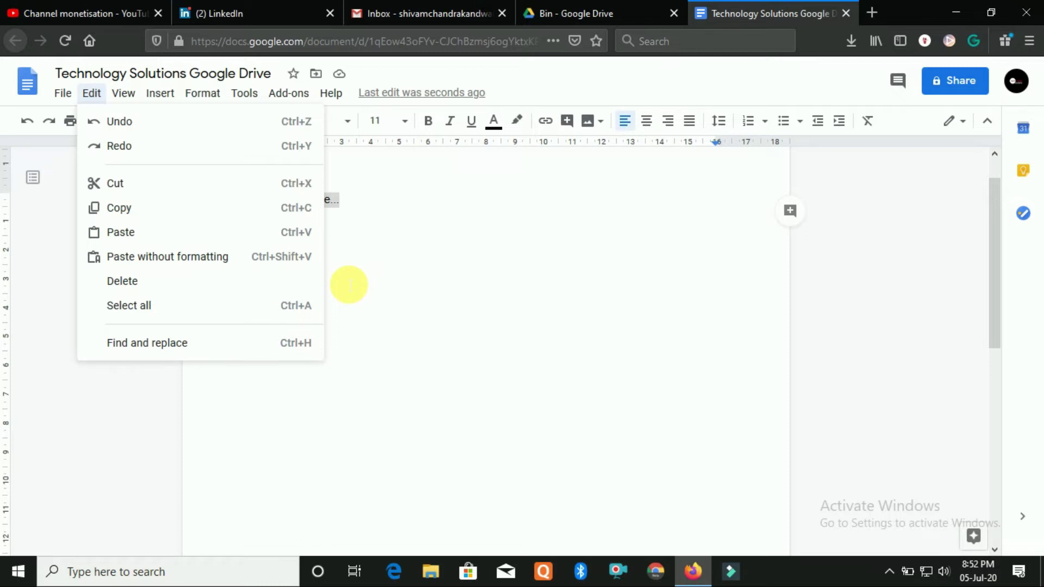
Look over the View > Mode options, keeping the document in Editing mode
{"action": "left_click", "coordinate": [379, 198]}
{"action": "left_click", "coordinate": [123, 94]}
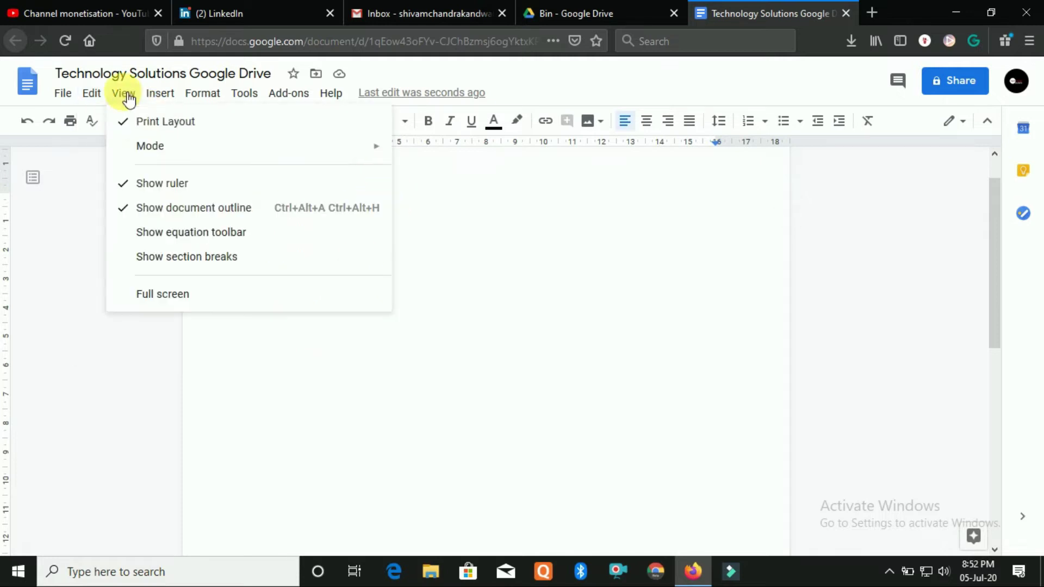
{"action": "mouse_move", "coordinate": [226, 158]}
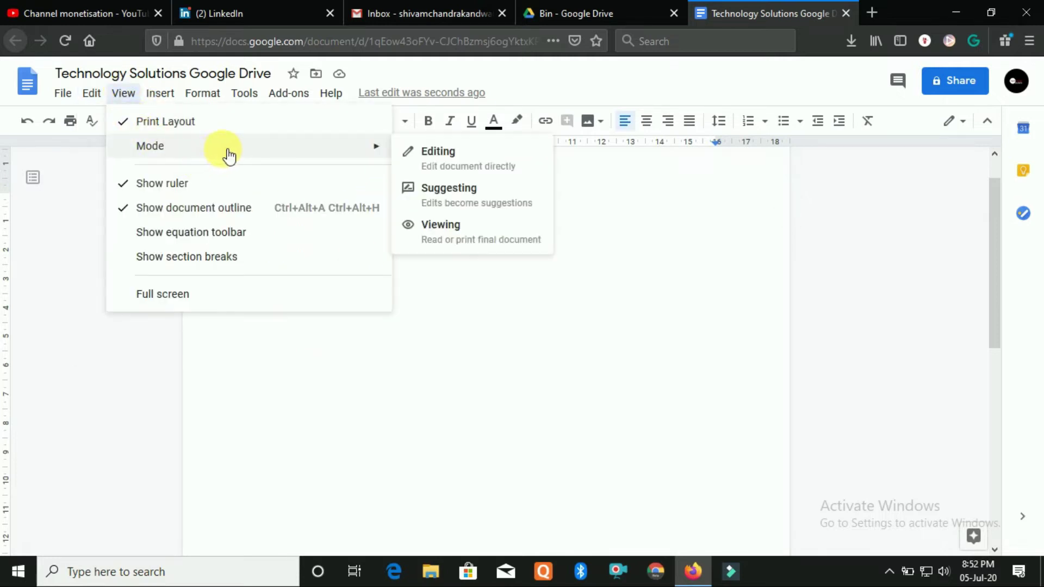
{"action": "left_click", "coordinate": [466, 261]}
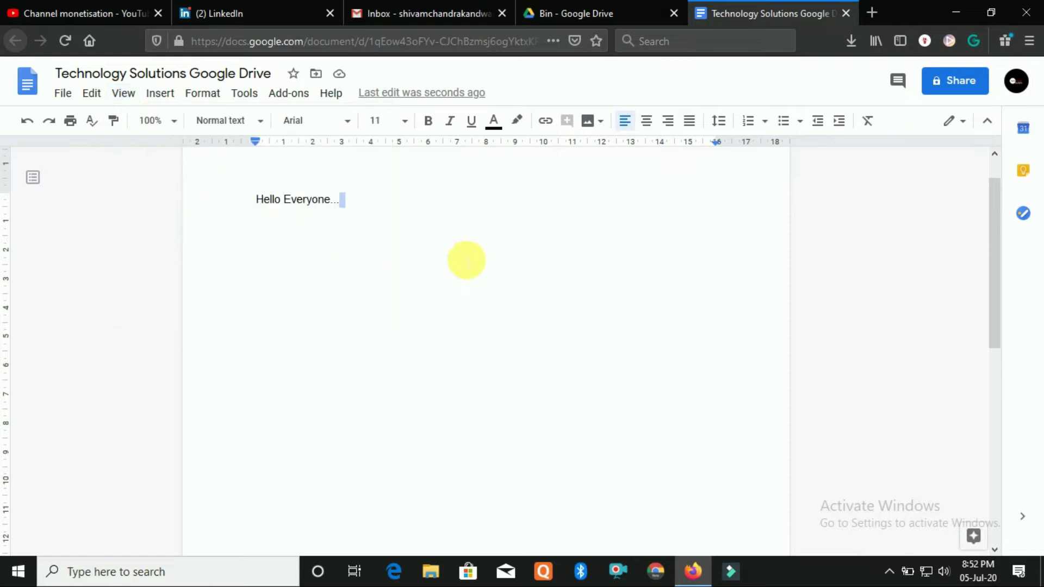
{"action": "left_click", "coordinate": [124, 93]}
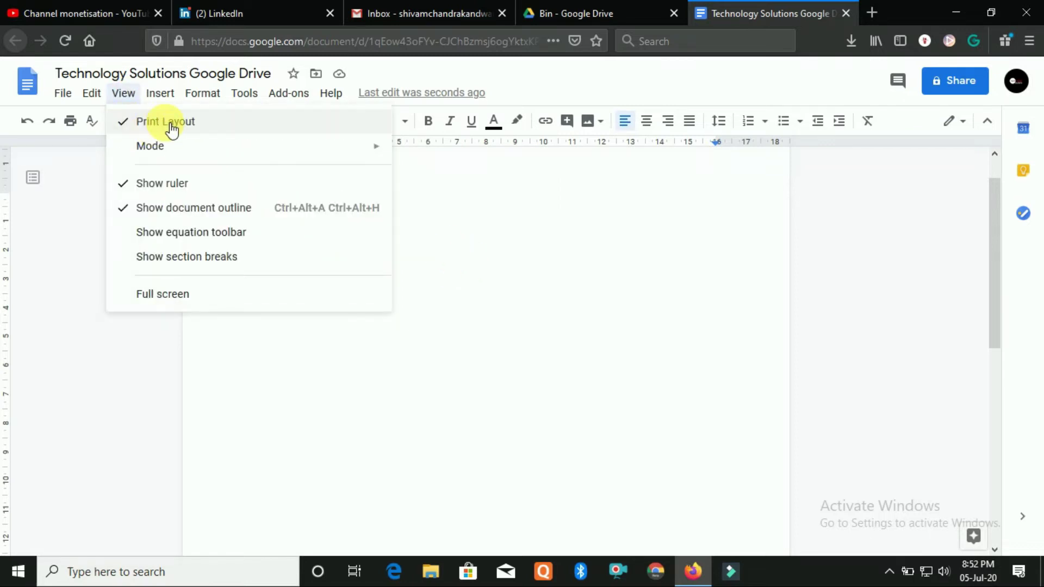
{"action": "left_click", "coordinate": [204, 131]}
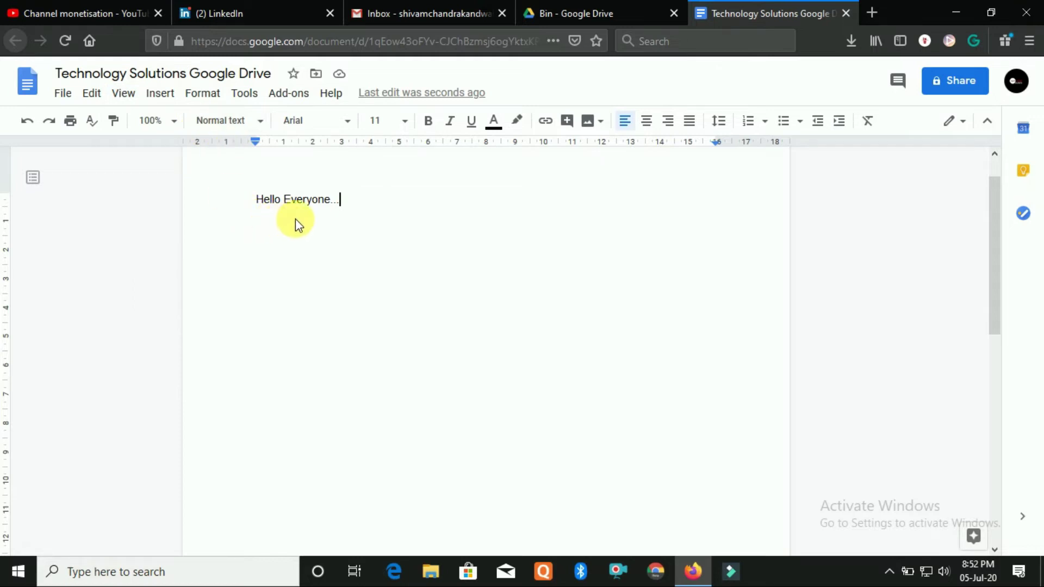
{"action": "left_click", "coordinate": [130, 97]}
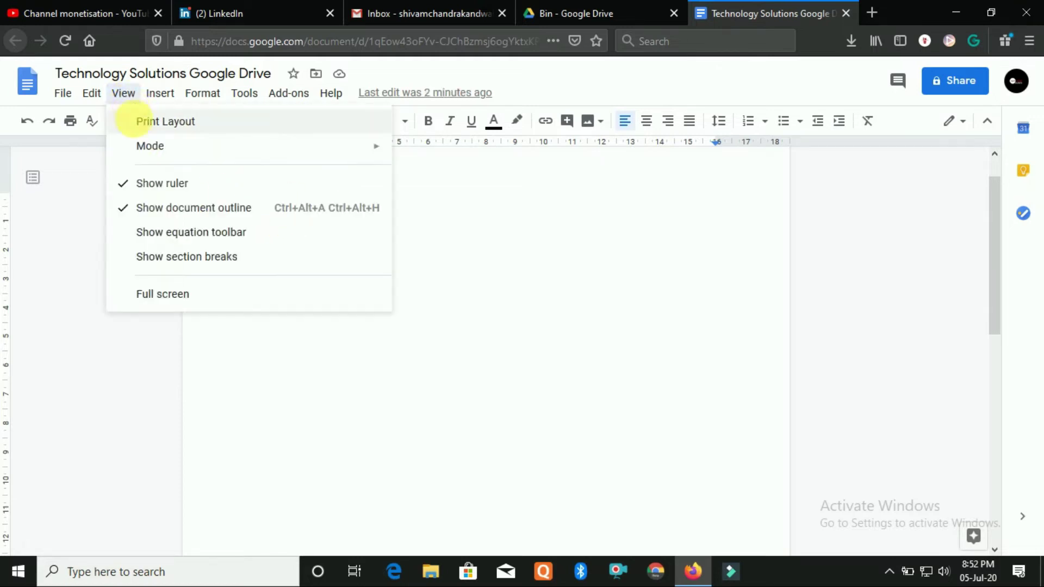
{"action": "mouse_move", "coordinate": [197, 160]}
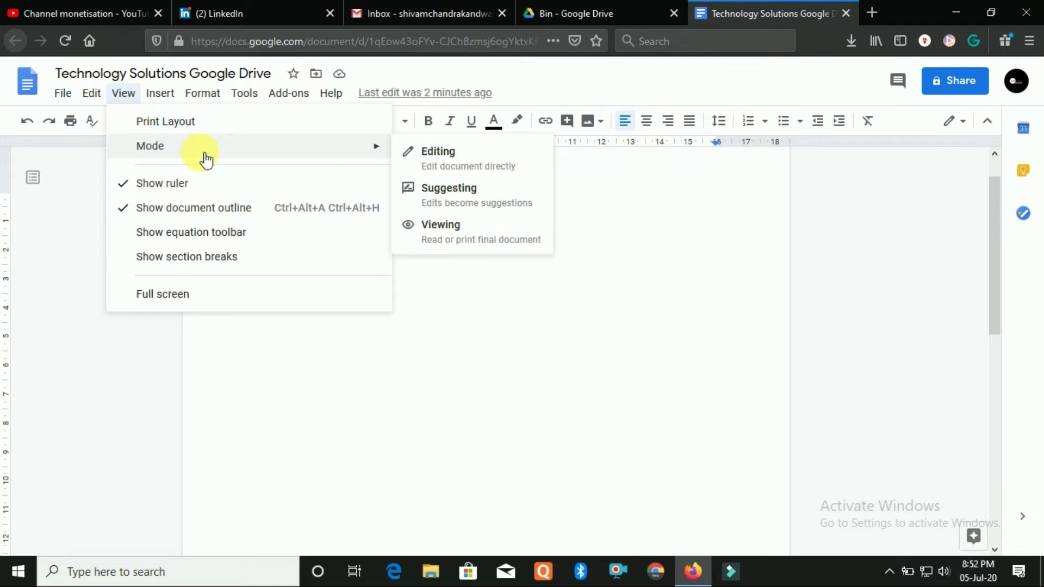
{"action": "left_click", "coordinate": [446, 158]}
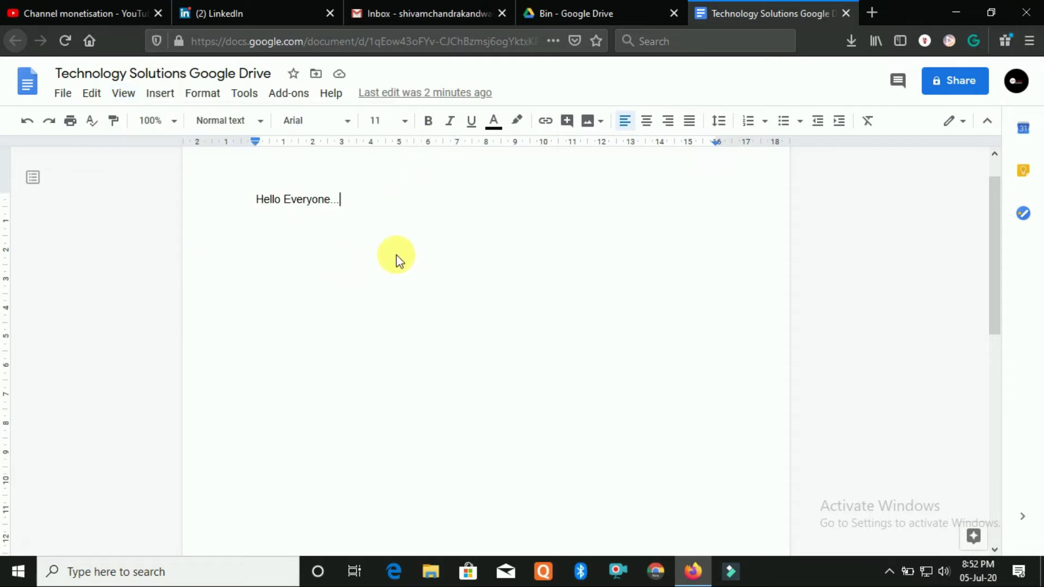
Switch the document to Suggesting mode via View > Mode
{"action": "left_click", "coordinate": [126, 96]}
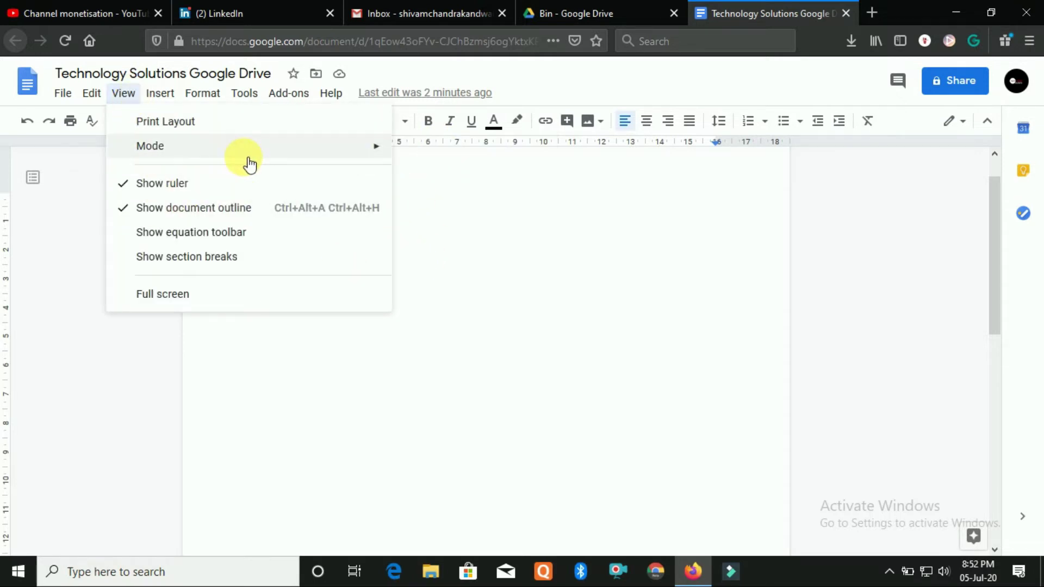
{"action": "mouse_move", "coordinate": [275, 157]}
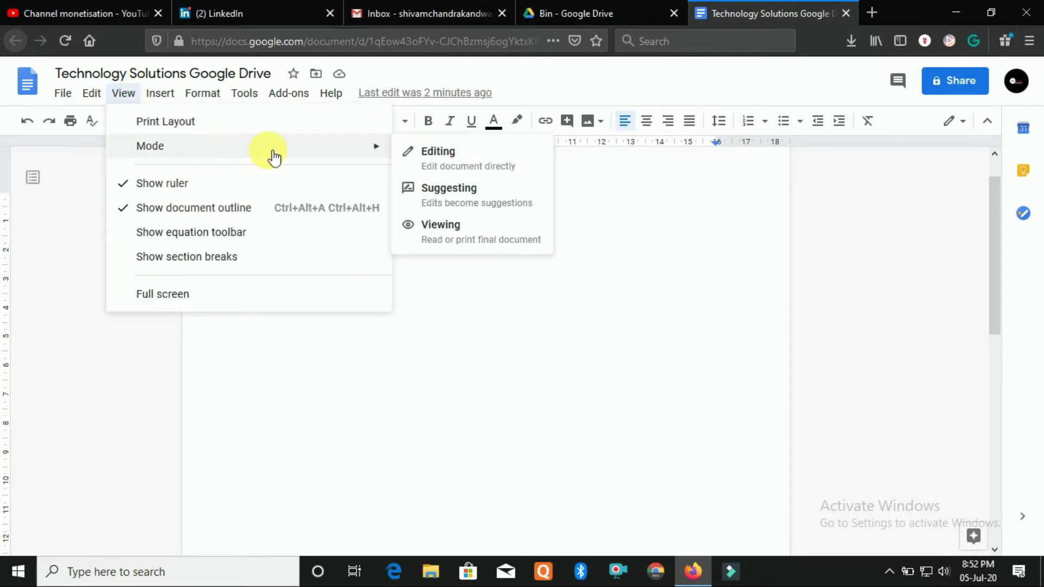
{"action": "left_click", "coordinate": [460, 206]}
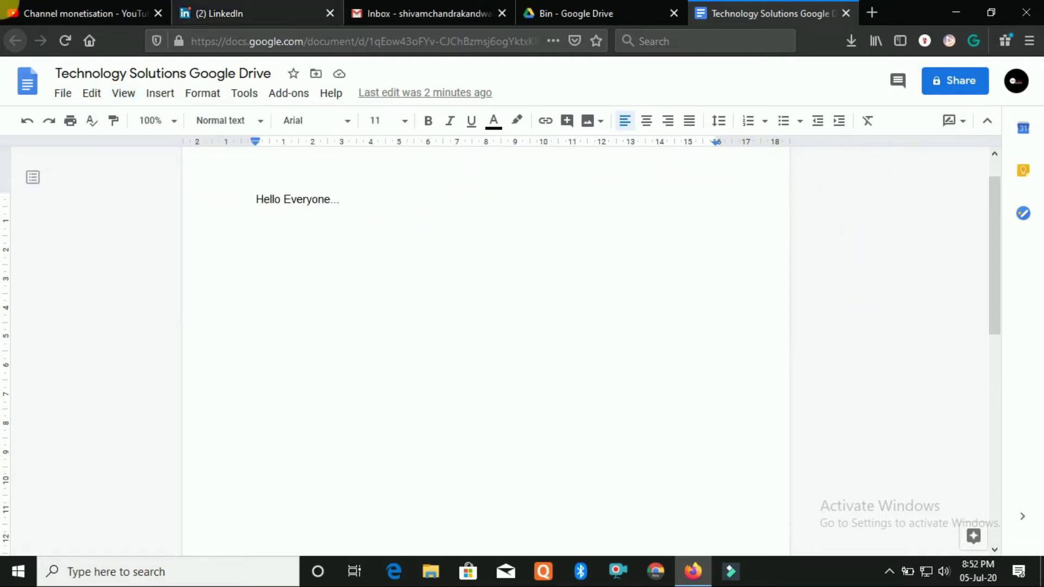
{"action": "left_click", "coordinate": [124, 93]}
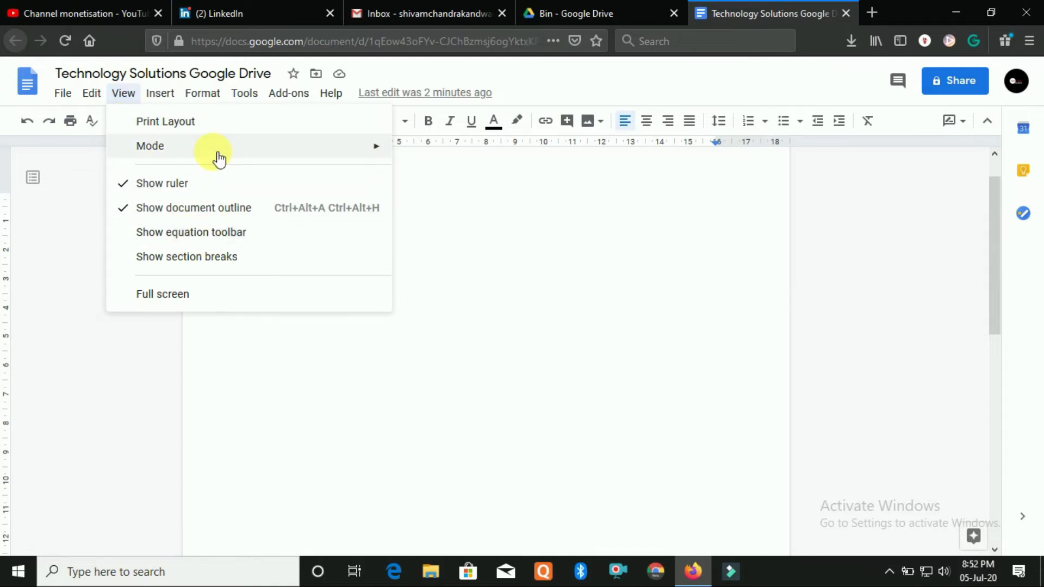
{"action": "mouse_move", "coordinate": [299, 141]}
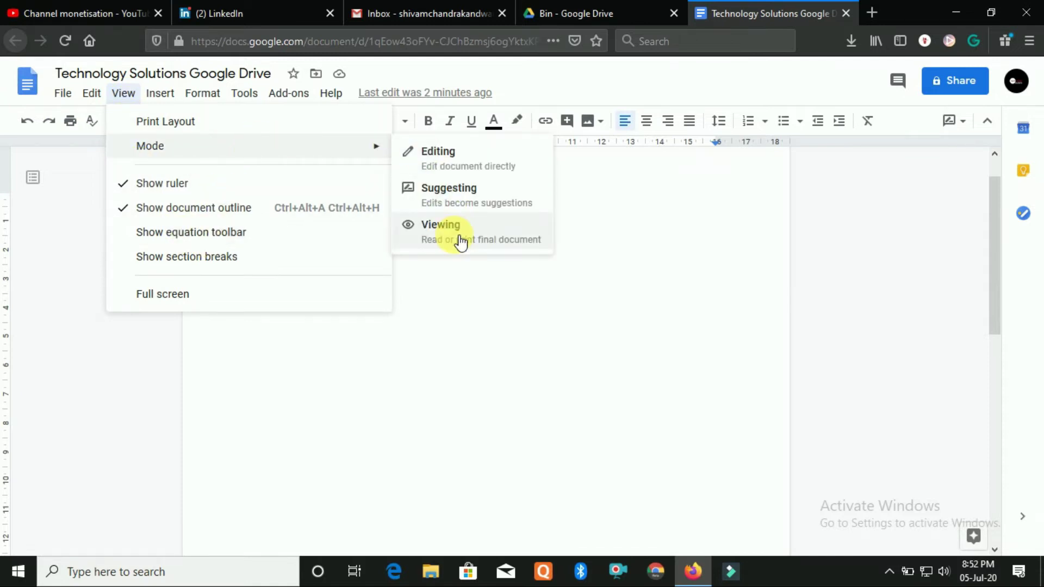
{"action": "left_click", "coordinate": [443, 272]}
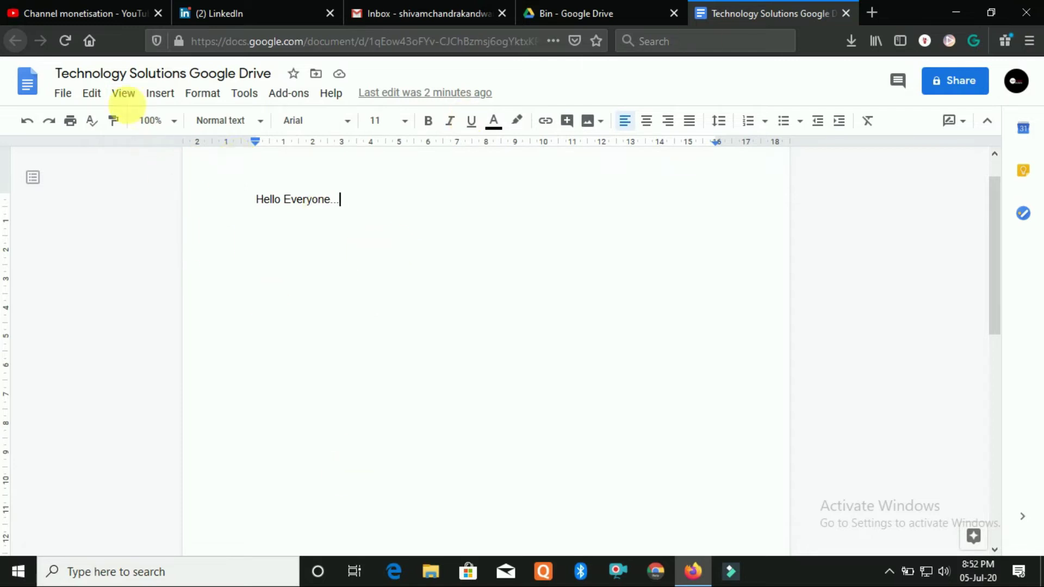
Hide the ruler from the View menu and then show it again
{"action": "left_click", "coordinate": [123, 94]}
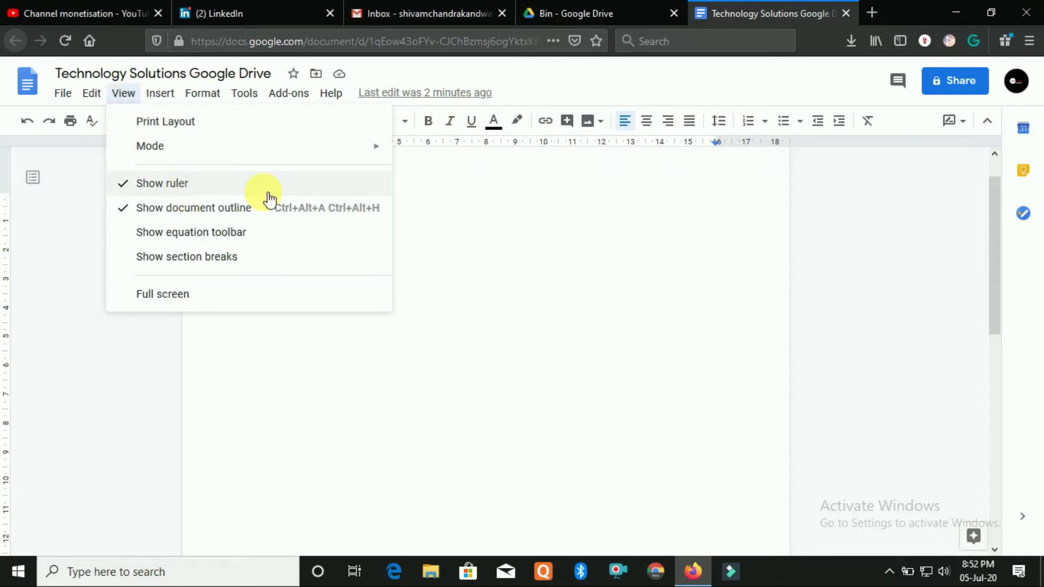
{"action": "left_click", "coordinate": [589, 163]}
{"action": "double_click", "coordinate": [589, 163]}
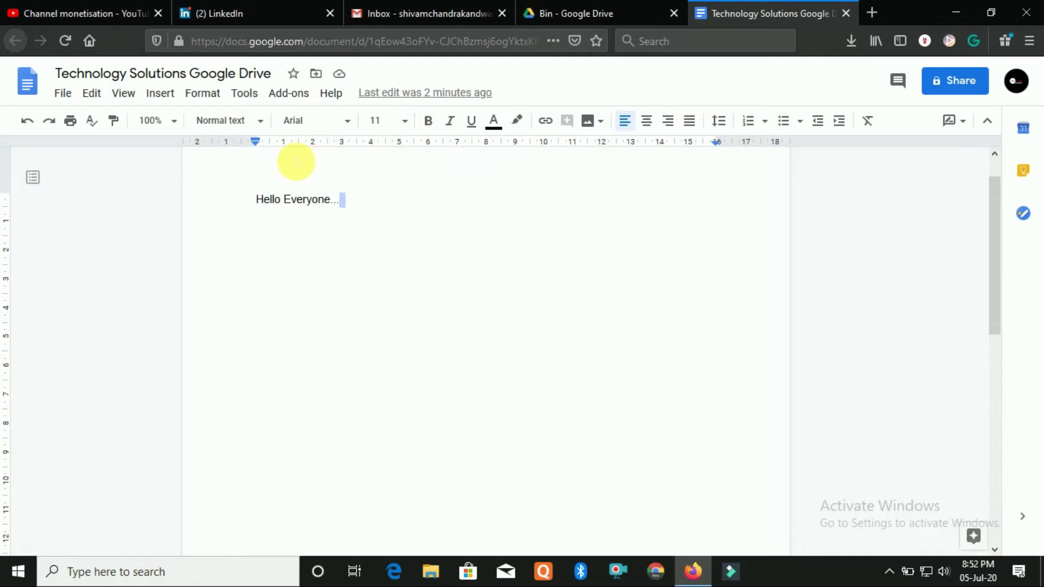
{"action": "left_click", "coordinate": [126, 101]}
{"action": "left_click", "coordinate": [163, 191]}
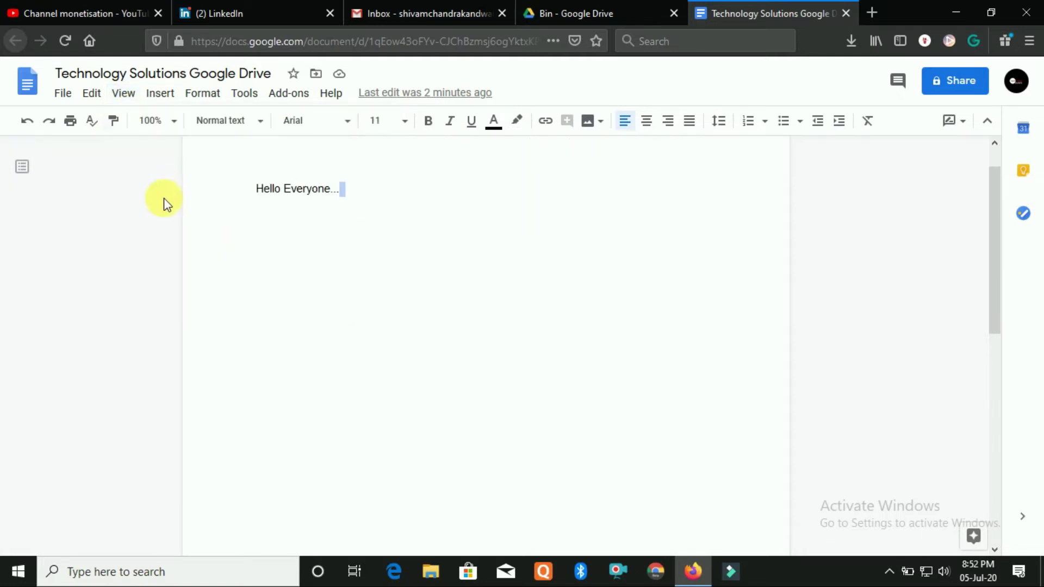
{"action": "left_click", "coordinate": [381, 220]}
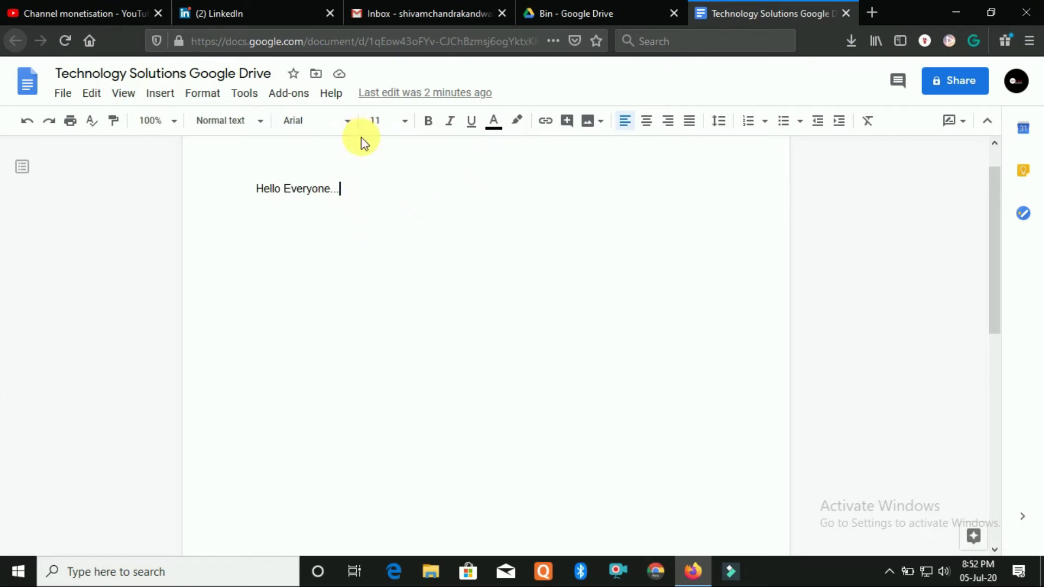
{"action": "left_click", "coordinate": [133, 97]}
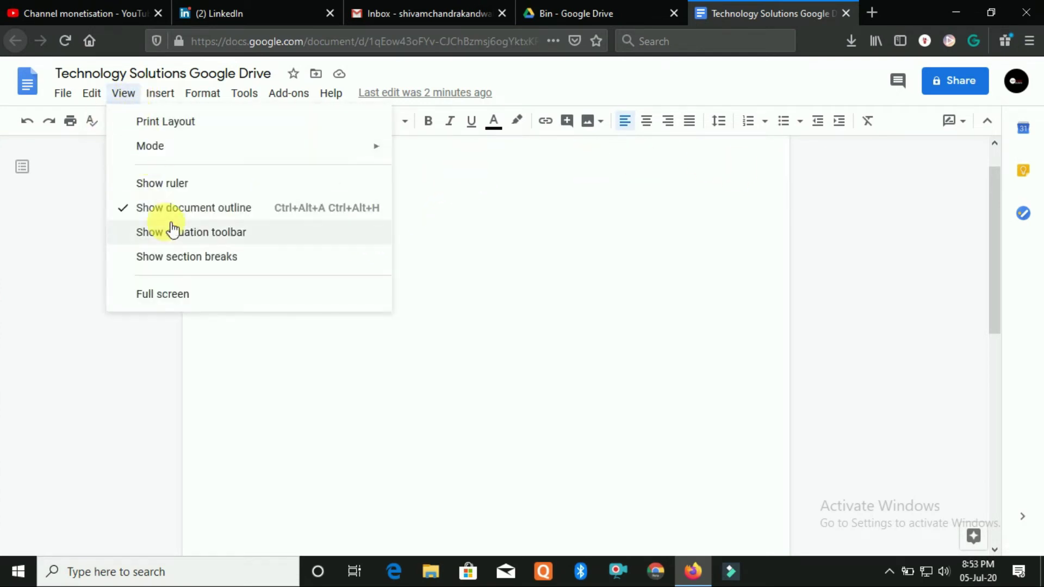
{"action": "left_click", "coordinate": [175, 188]}
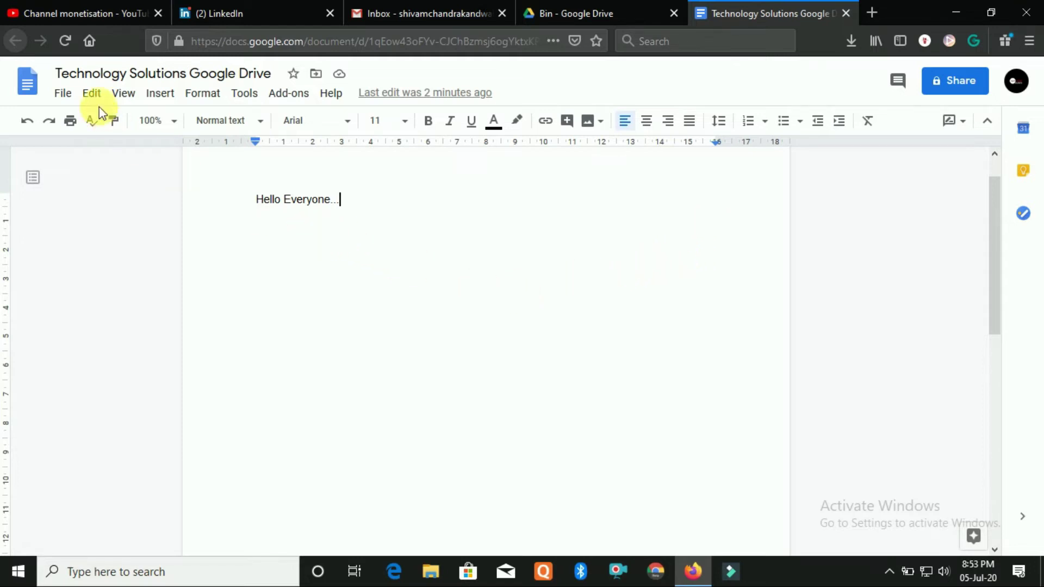
Toggle the document outline off and on twice, leaving it displayed
{"action": "left_click", "coordinate": [126, 96]}
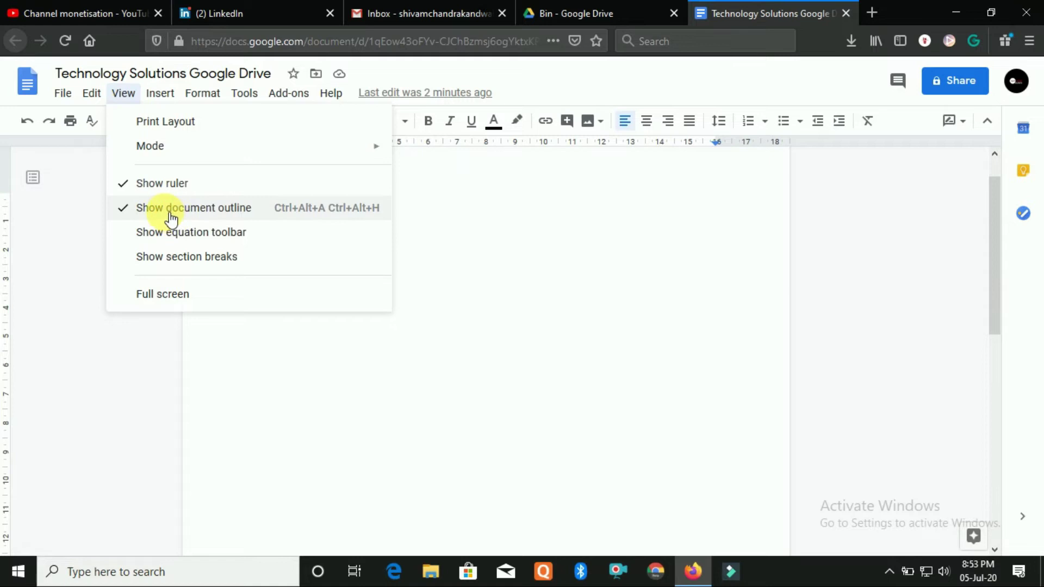
{"action": "left_click", "coordinate": [234, 214]}
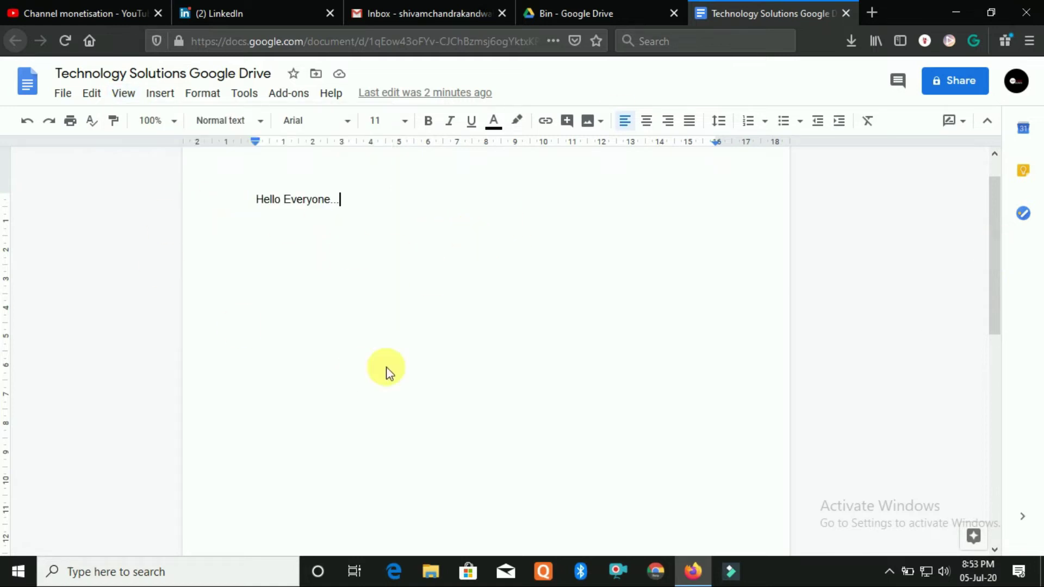
{"action": "left_click", "coordinate": [123, 94]}
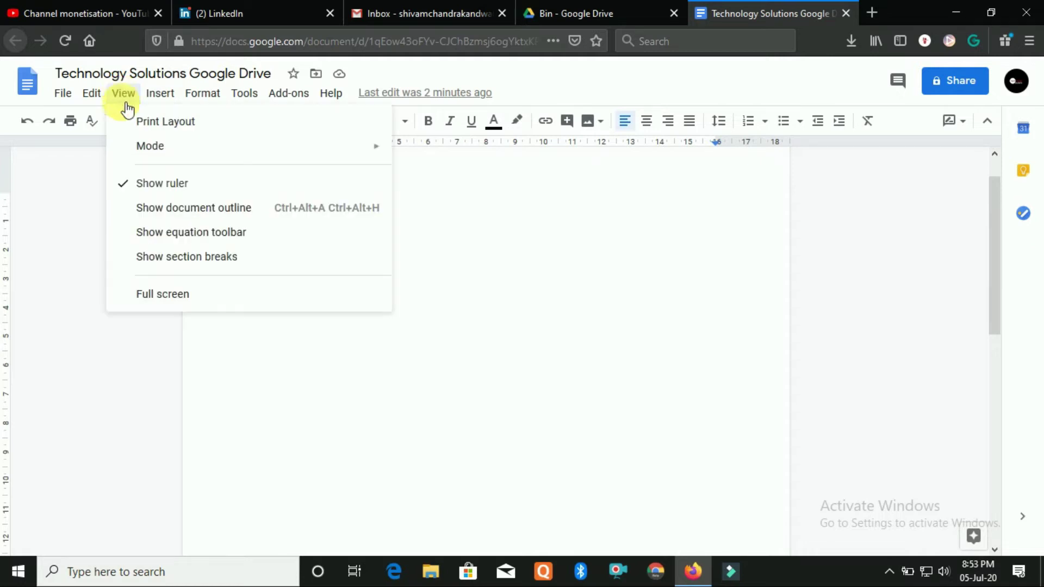
{"action": "left_click", "coordinate": [171, 208]}
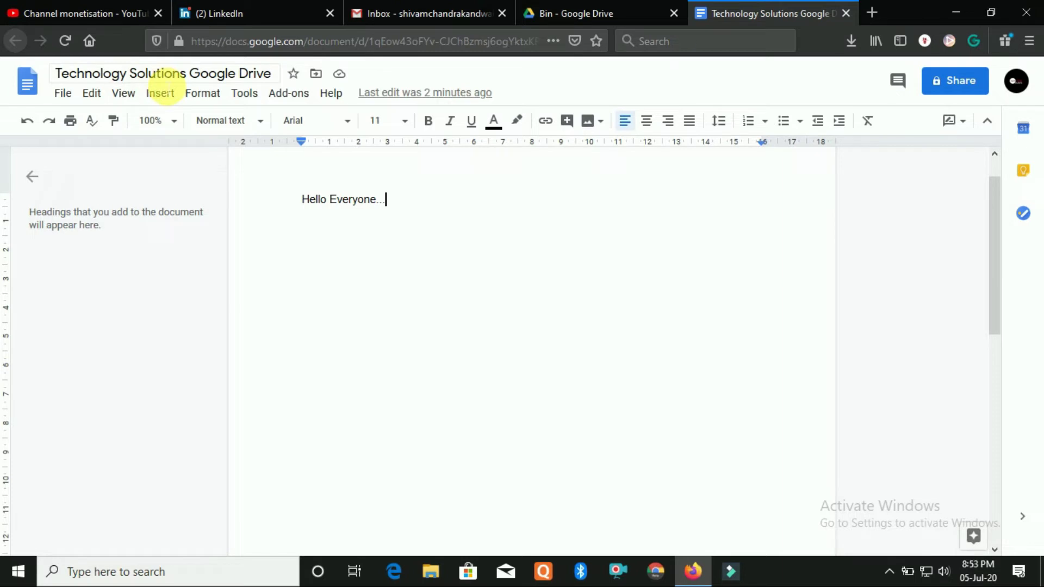
{"action": "left_click", "coordinate": [137, 101]}
{"action": "left_click", "coordinate": [152, 209]}
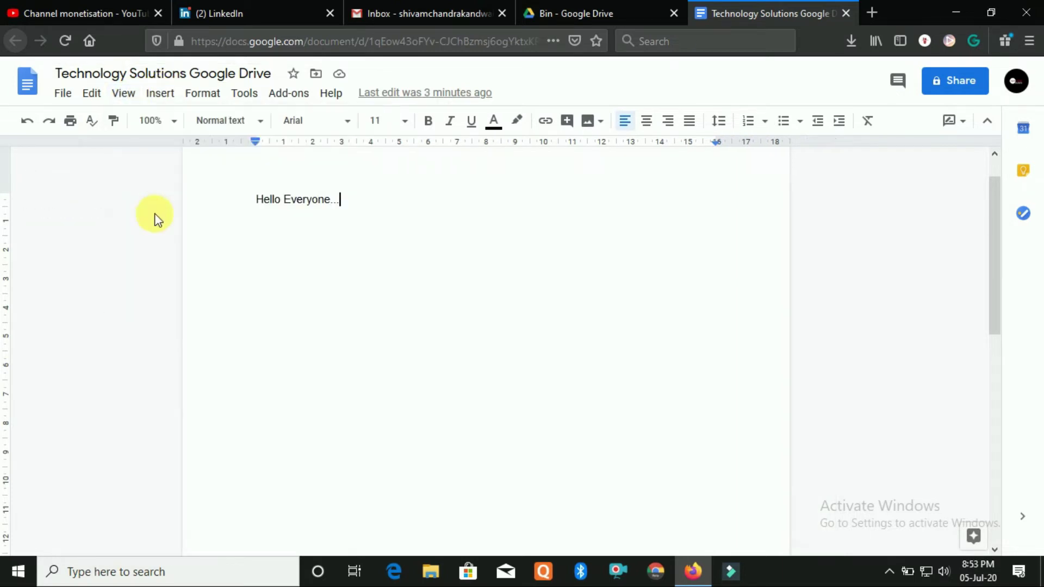
{"action": "left_click", "coordinate": [133, 95]}
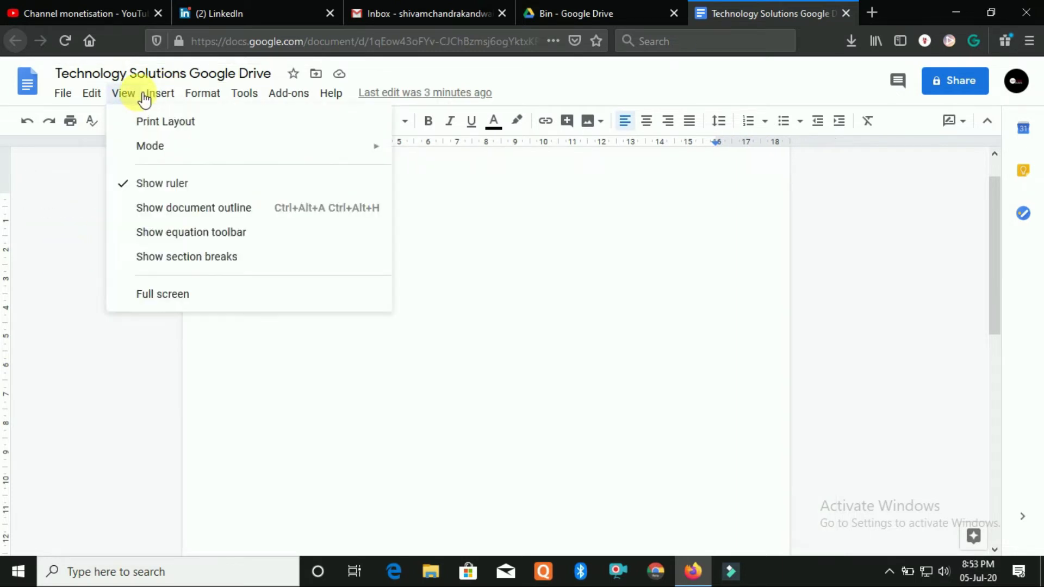
{"action": "left_click", "coordinate": [186, 211]}
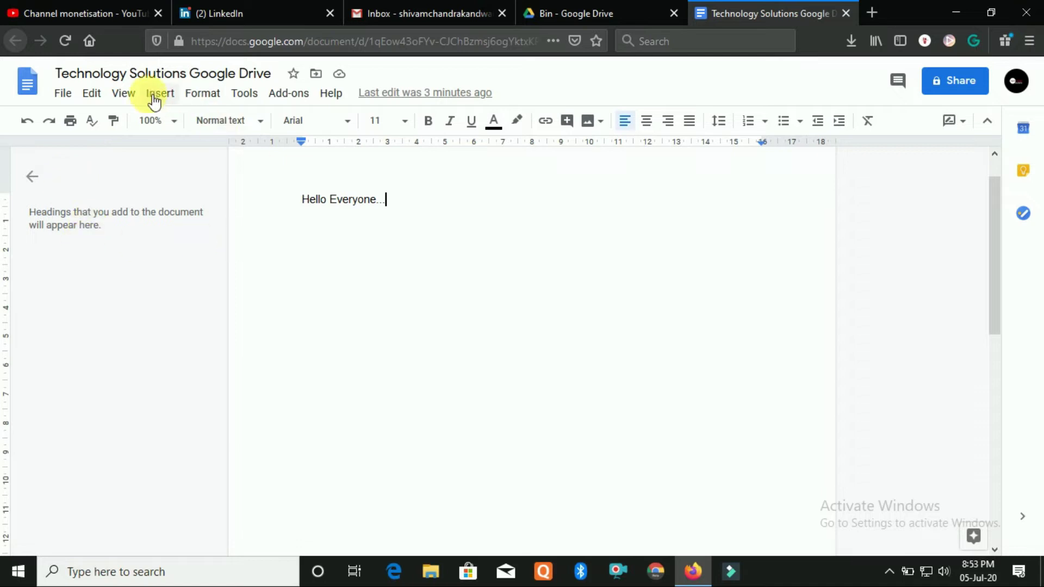
Preview full screen, exit with Esc, then show section breaks and the equation toolbar
{"action": "left_click", "coordinate": [131, 95]}
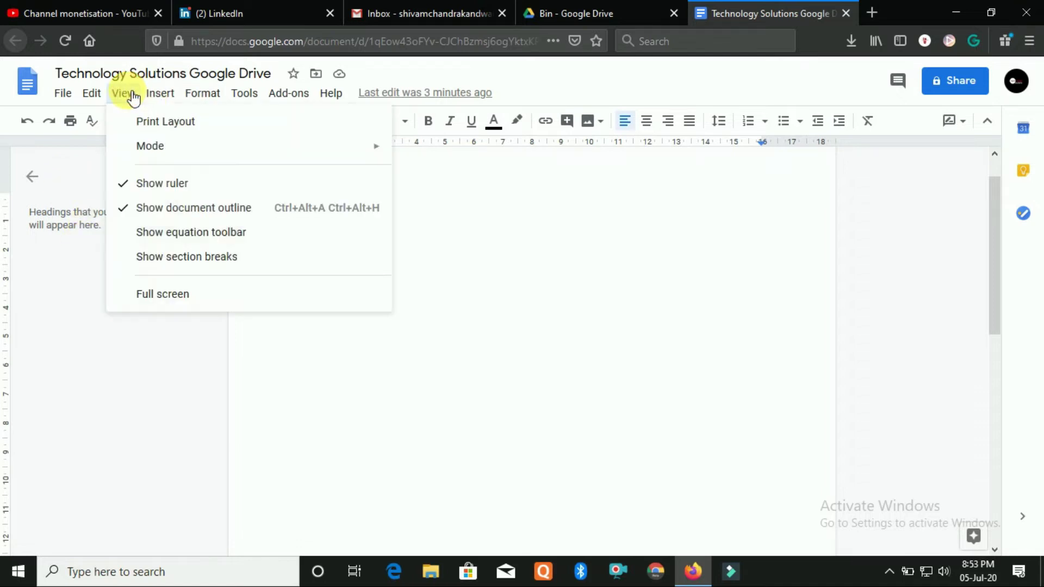
{"action": "left_click", "coordinate": [184, 295]}
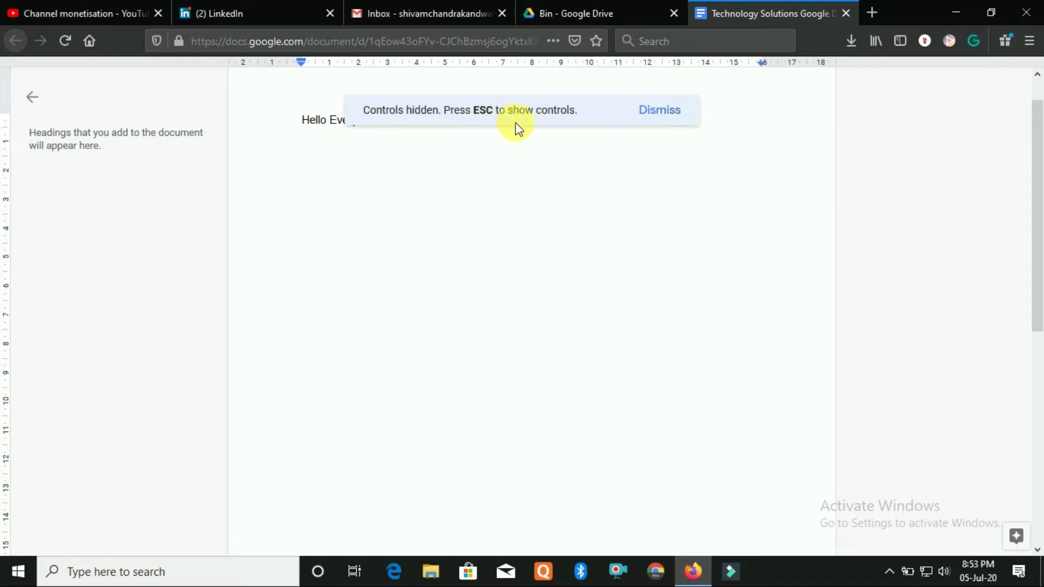
{"action": "key", "text": "Escape"}
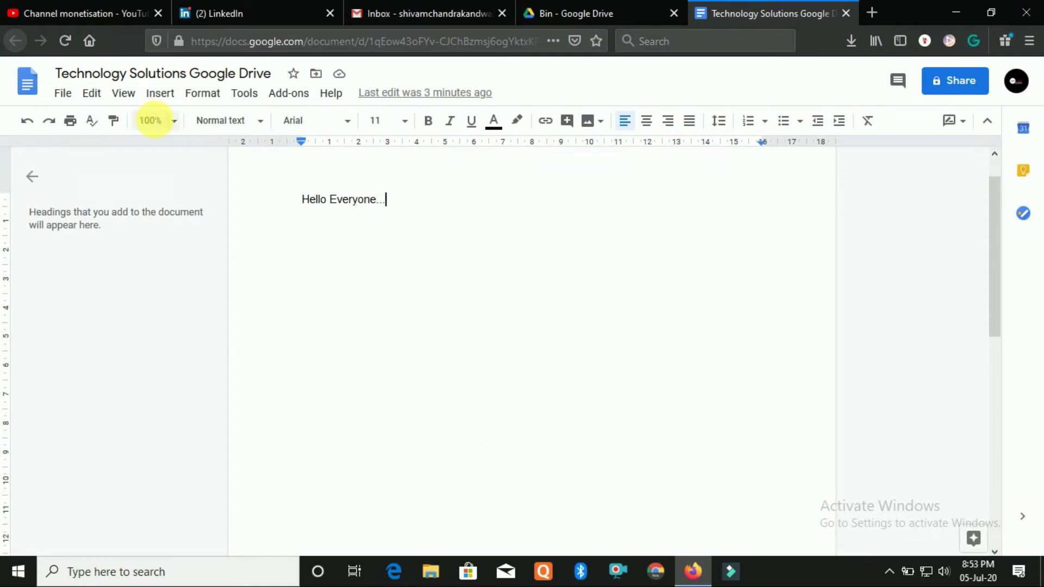
{"action": "left_click", "coordinate": [126, 95]}
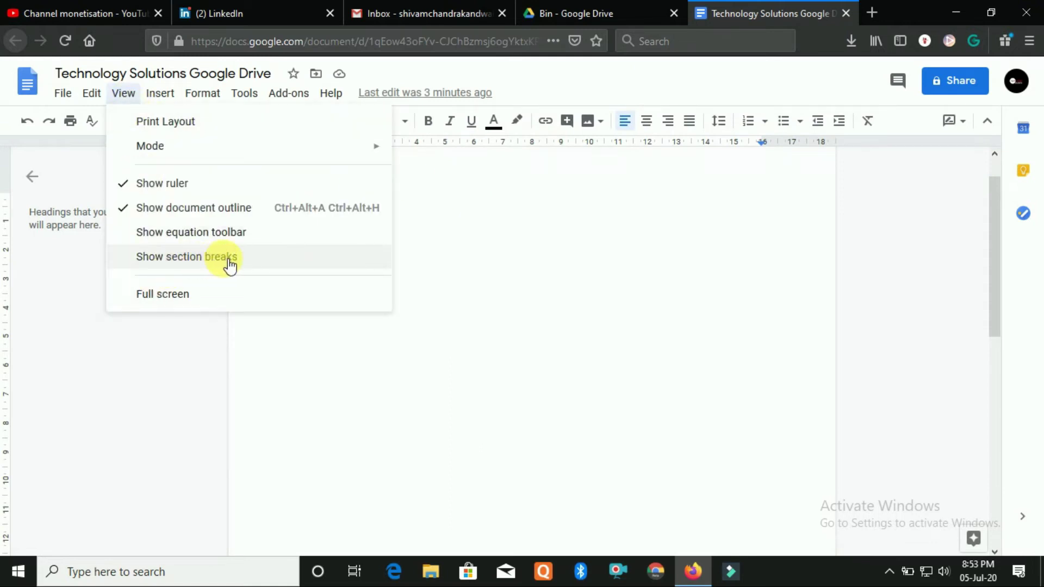
{"action": "left_click", "coordinate": [228, 260]}
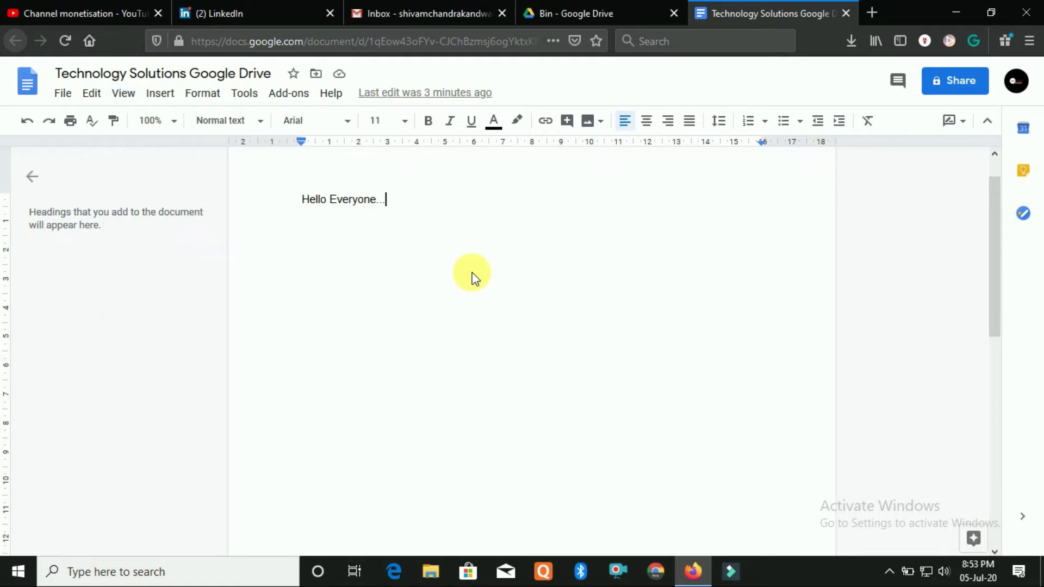
{"action": "left_click", "coordinate": [127, 98]}
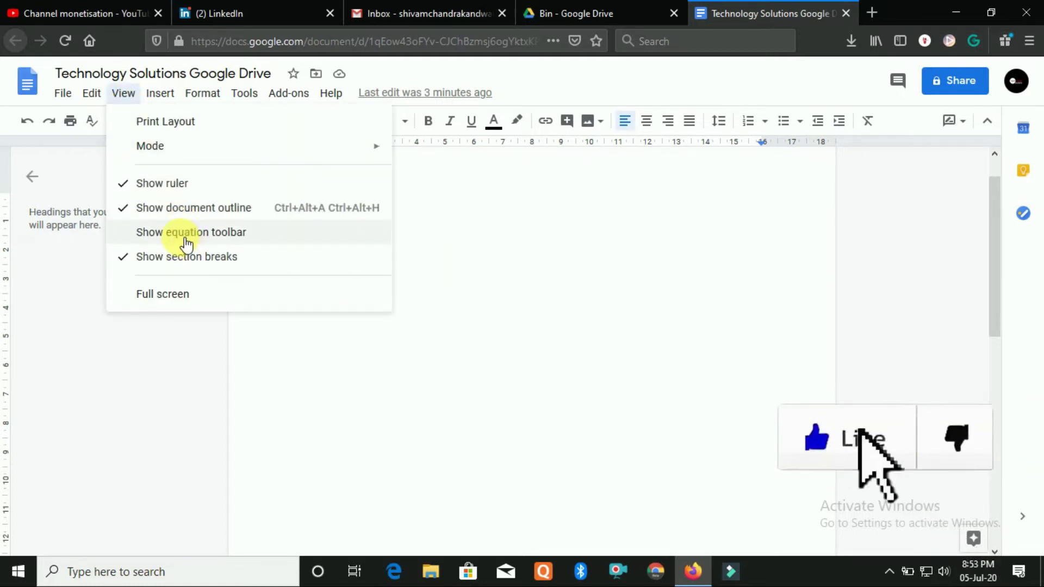
{"action": "left_click", "coordinate": [285, 246]}
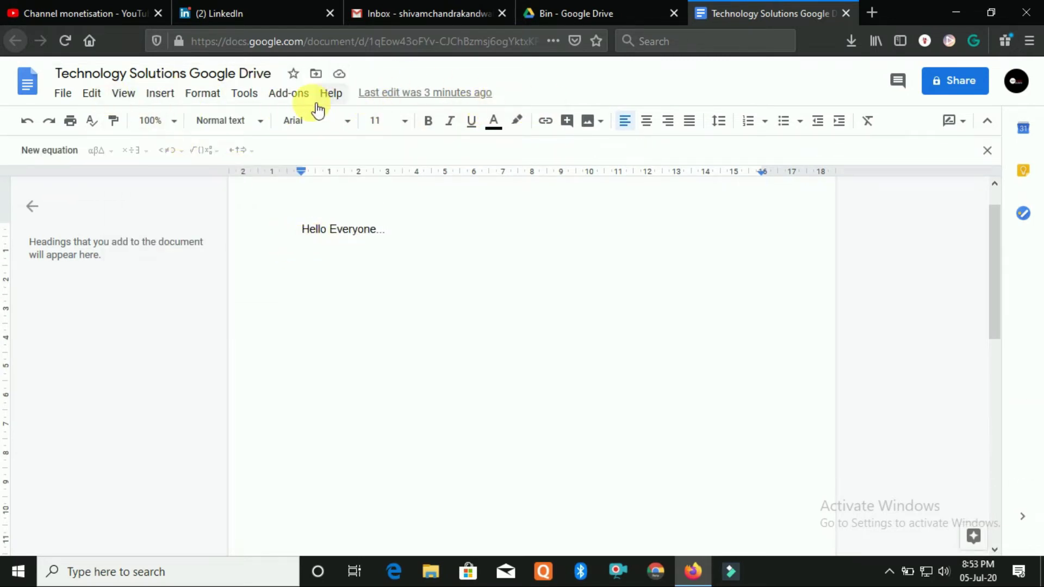
{"action": "left_click", "coordinate": [165, 102]}
Upload the 'pics' image from the computer and shrink it to about half size
{"action": "mouse_move", "coordinate": [205, 133]}
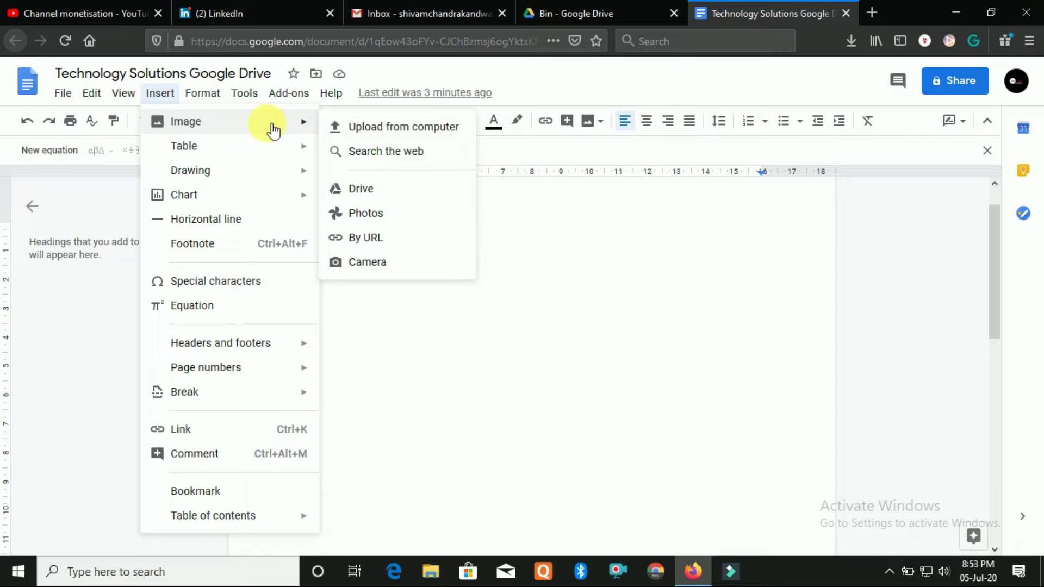
{"action": "left_click", "coordinate": [419, 128]}
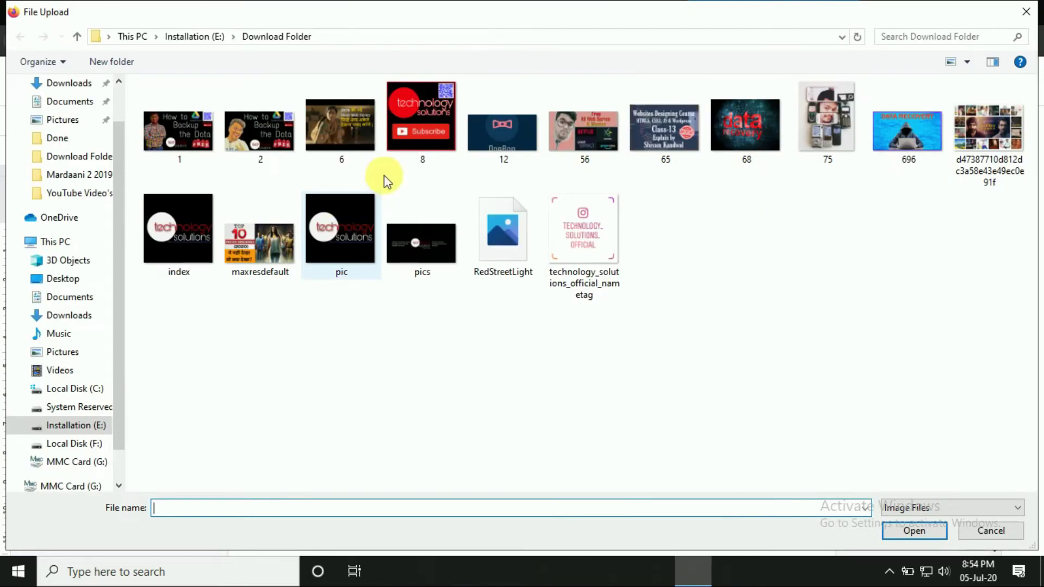
{"action": "left_click", "coordinate": [416, 245]}
{"action": "left_click", "coordinate": [923, 536]}
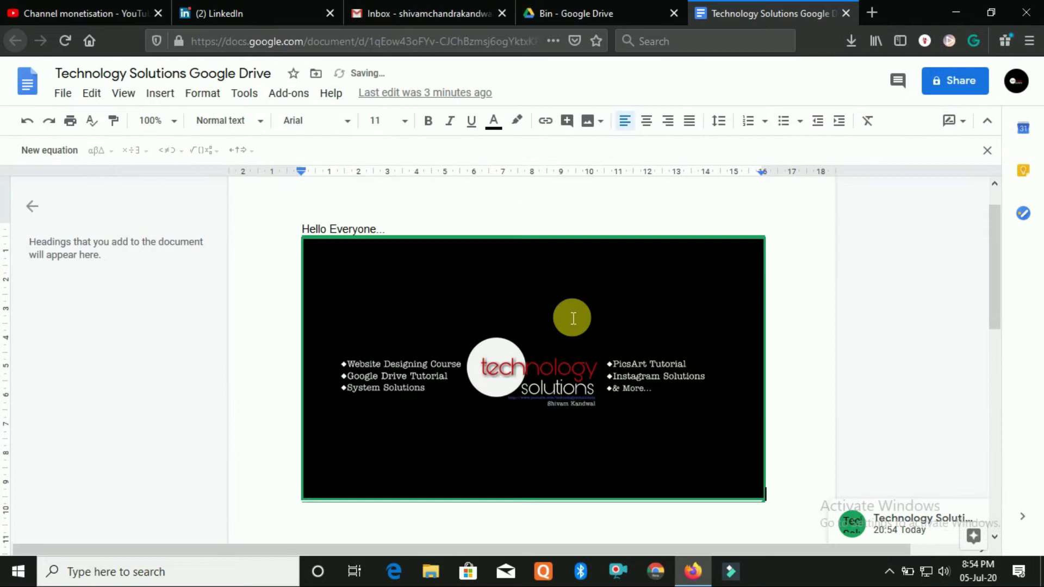
{"action": "left_click", "coordinate": [318, 247]}
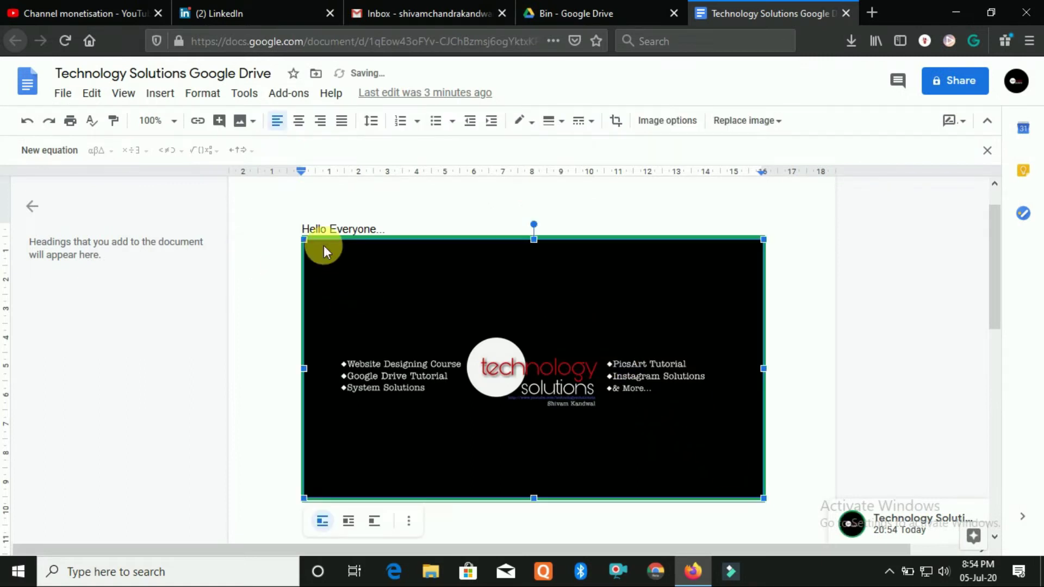
{"action": "left_click_drag", "start_coordinate": [311, 244], "coordinate": [492, 346]}
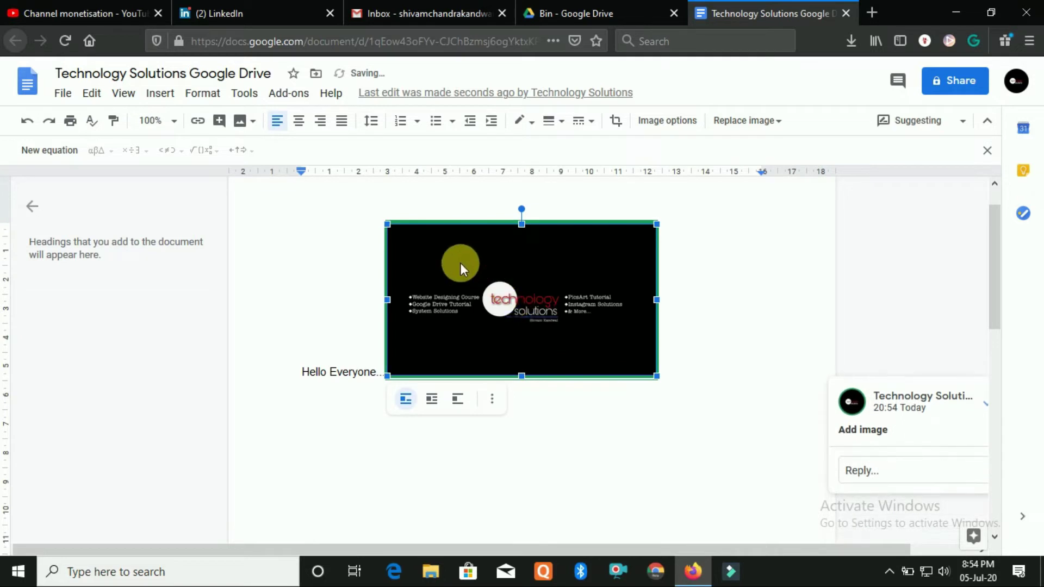
{"action": "left_click", "coordinate": [156, 95]}
{"action": "mouse_move", "coordinate": [173, 129]}
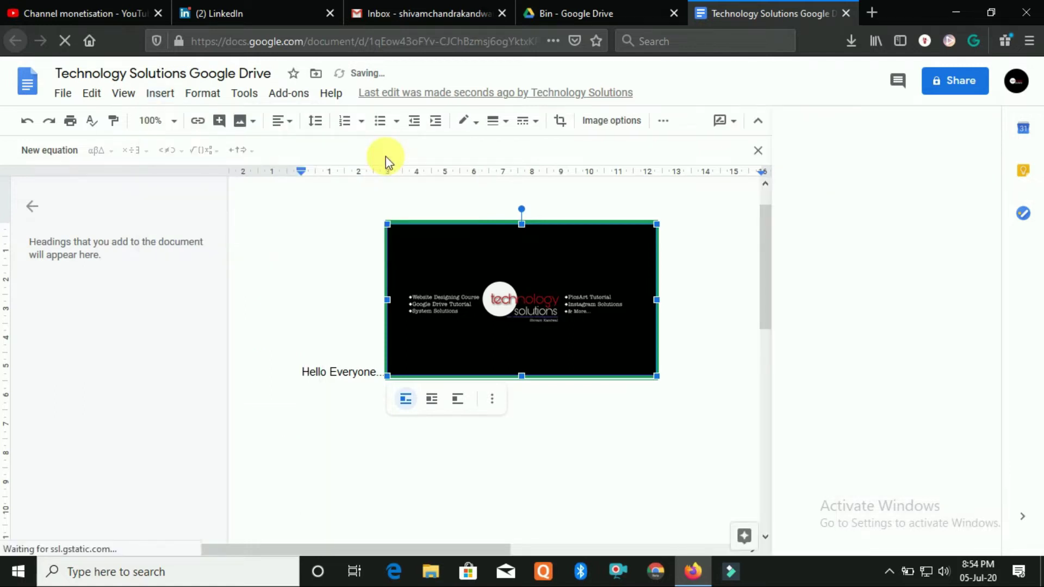
Insert a food photo from a web image search for 'food', then delete it
{"action": "left_click", "coordinate": [164, 95]}
{"action": "mouse_move", "coordinate": [233, 131]}
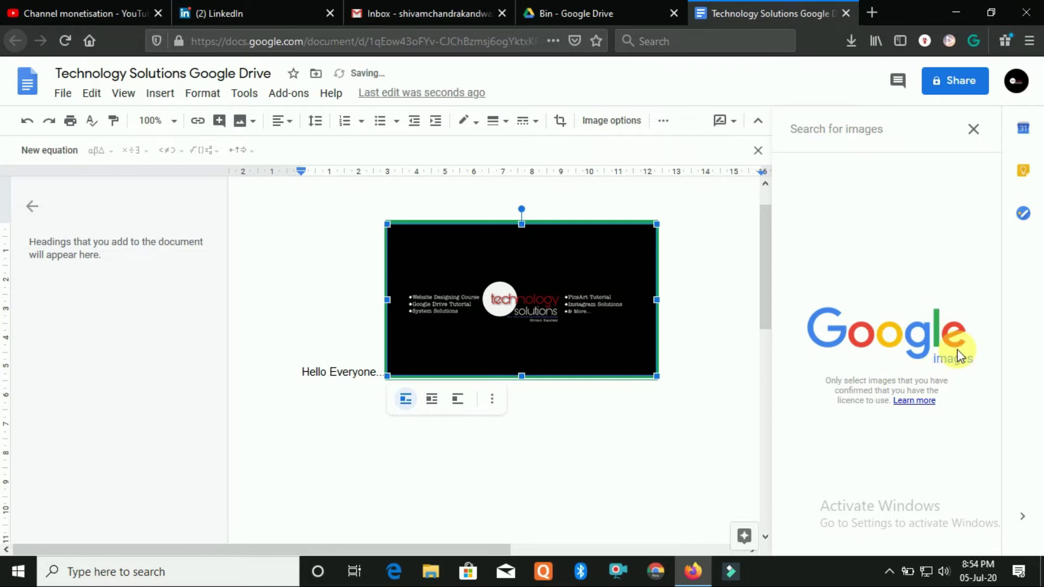
{"action": "type", "text": "food"}
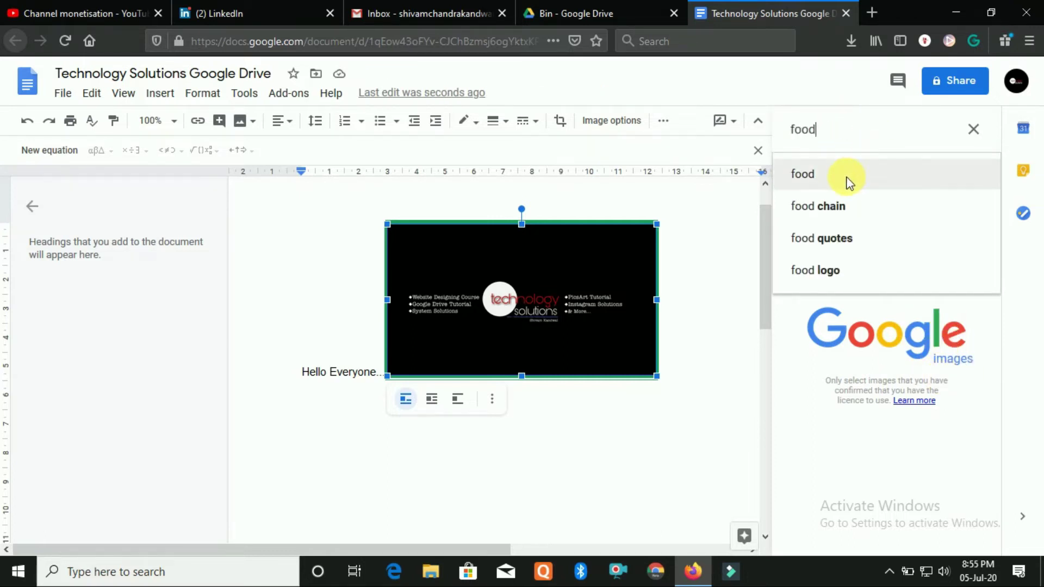
{"action": "left_click", "coordinate": [848, 177]}
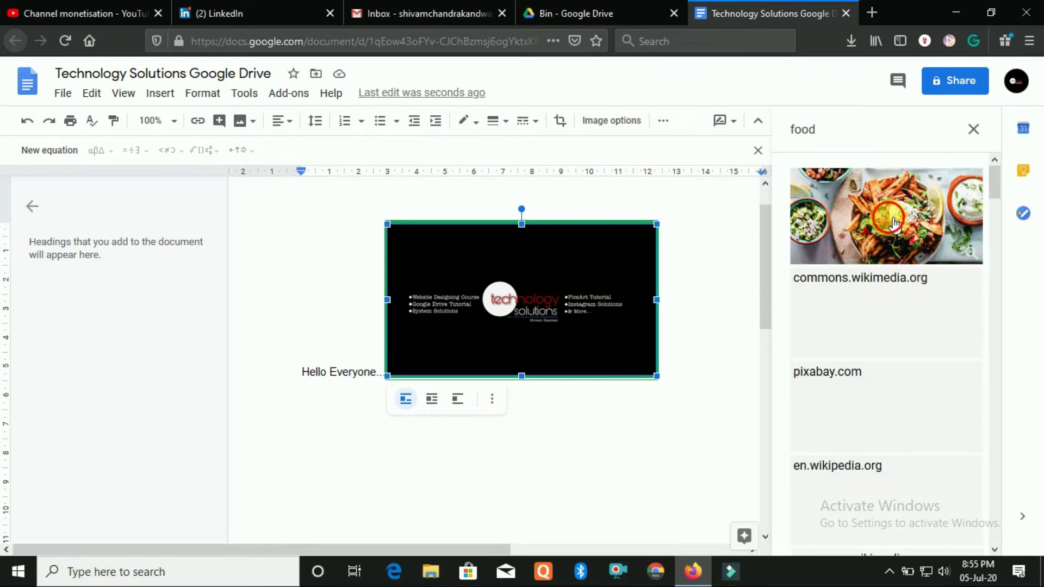
{"action": "left_click", "coordinate": [893, 223]}
{"action": "scroll", "coordinate": [693, 294], "scroll_direction": "right", "scroll_amount": 3}
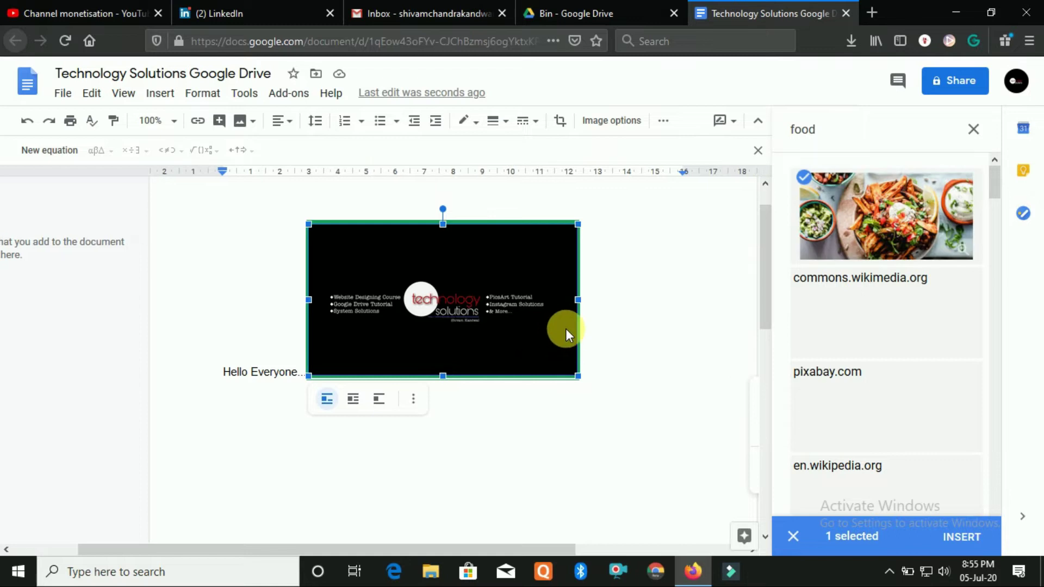
{"action": "left_click", "coordinate": [857, 223]}
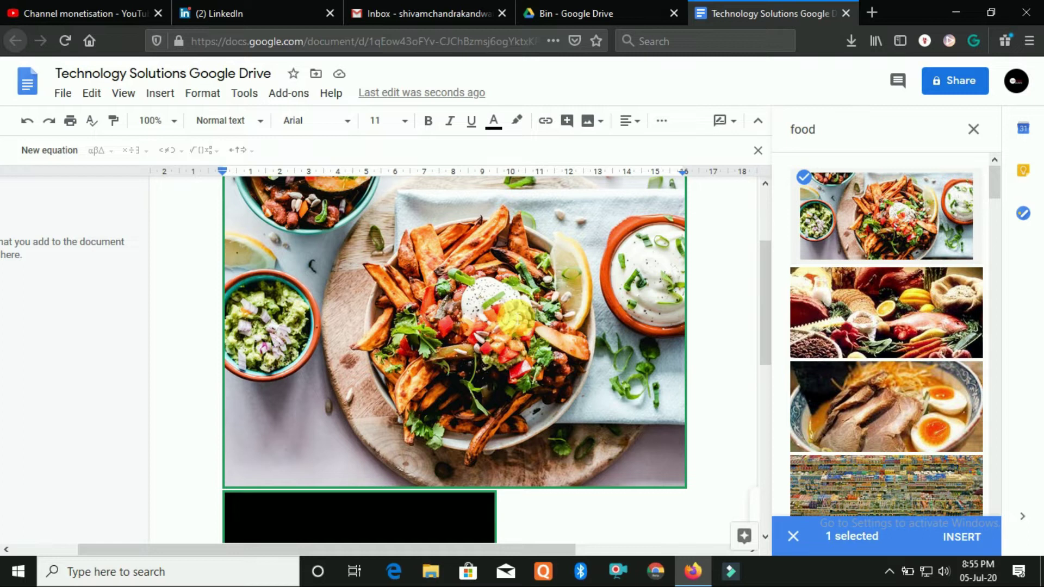
{"action": "left_click", "coordinate": [862, 212]}
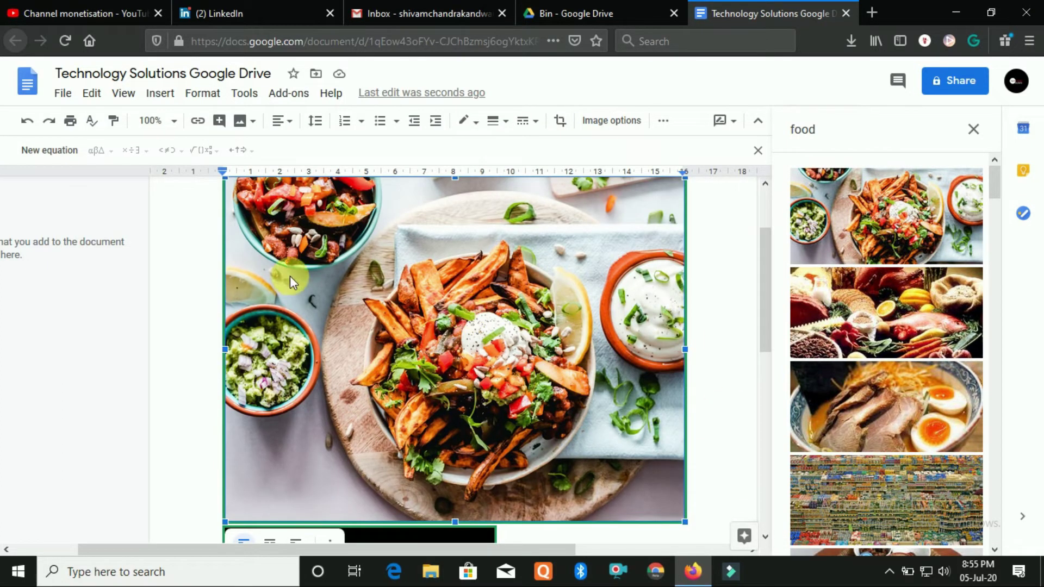
{"action": "key", "text": "Delete"}
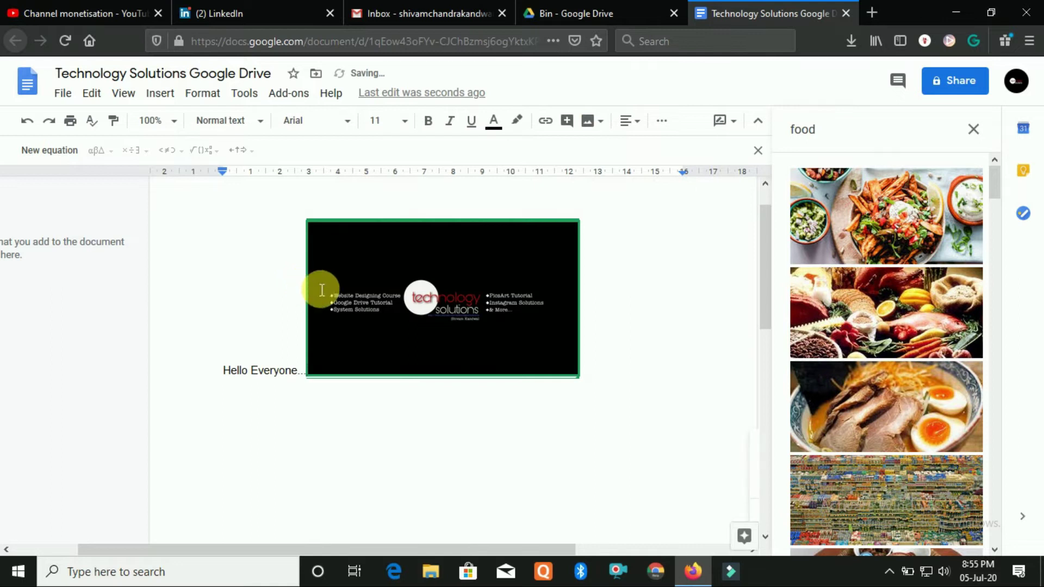
Close the image search panel and delete the black Technology Solutions banner image
{"action": "left_click", "coordinate": [974, 129]}
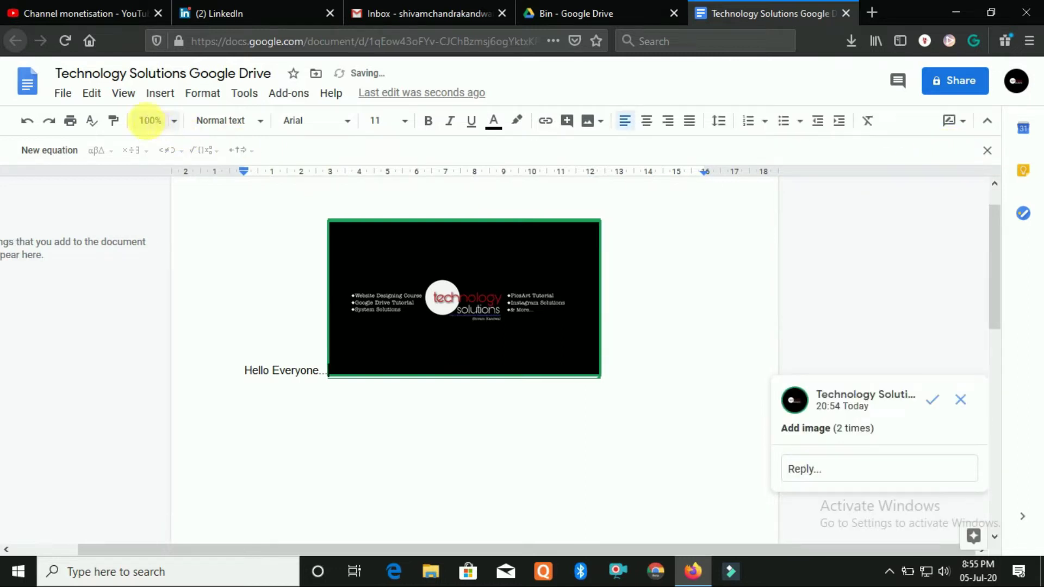
{"action": "left_click", "coordinate": [159, 95]}
{"action": "left_click", "coordinate": [163, 96]}
{"action": "left_click", "coordinate": [163, 96]}
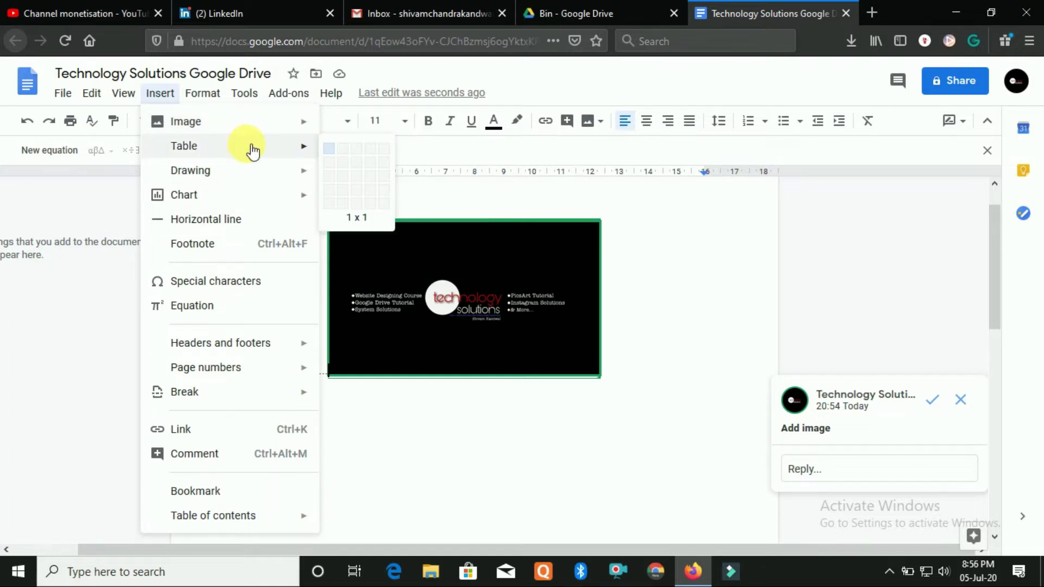
{"action": "left_click", "coordinate": [527, 325]}
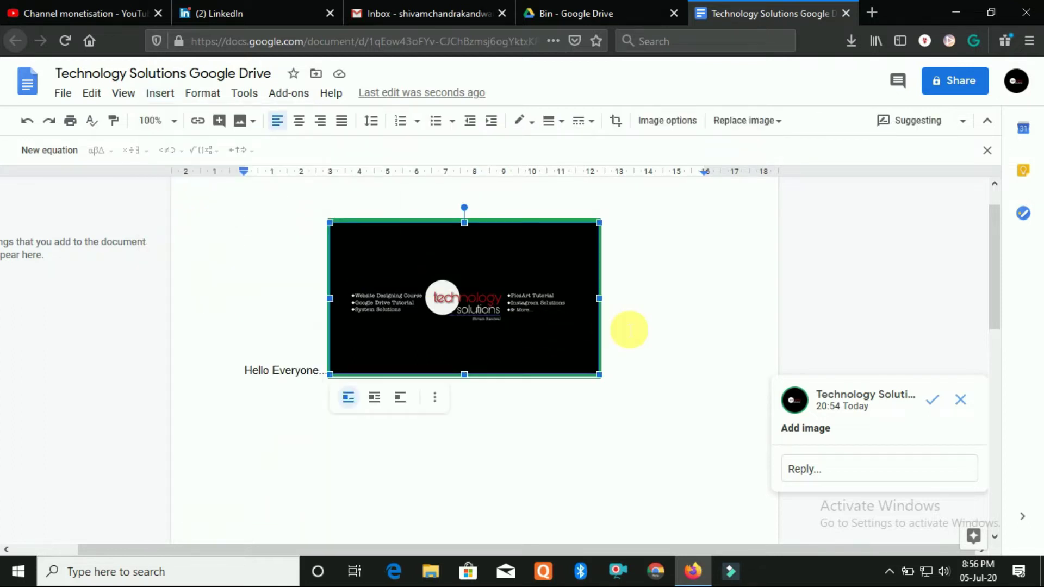
{"action": "key", "text": "Delete"}
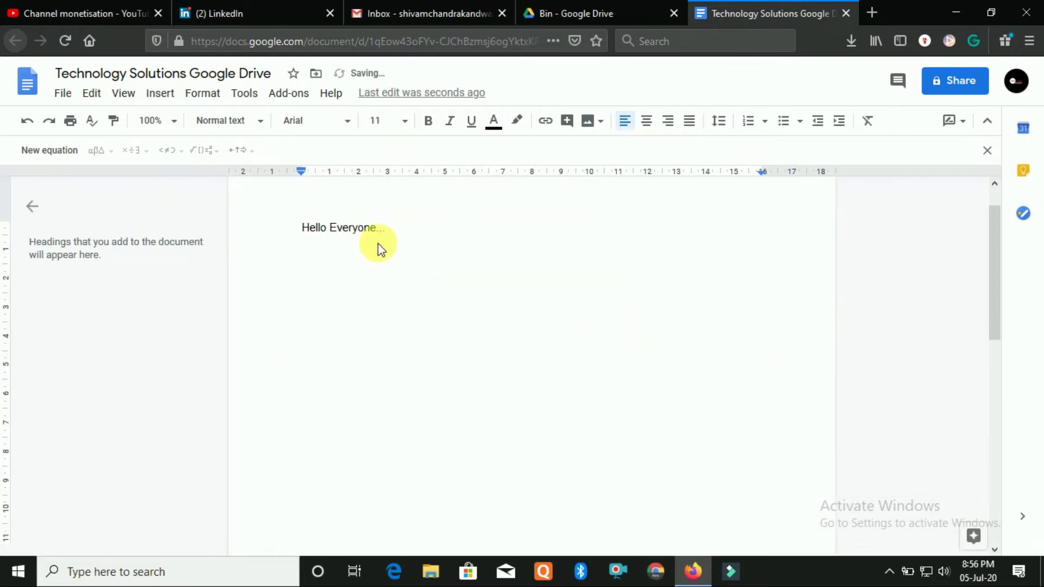
{"action": "left_click", "coordinate": [159, 96]}
{"action": "mouse_move", "coordinate": [235, 182]}
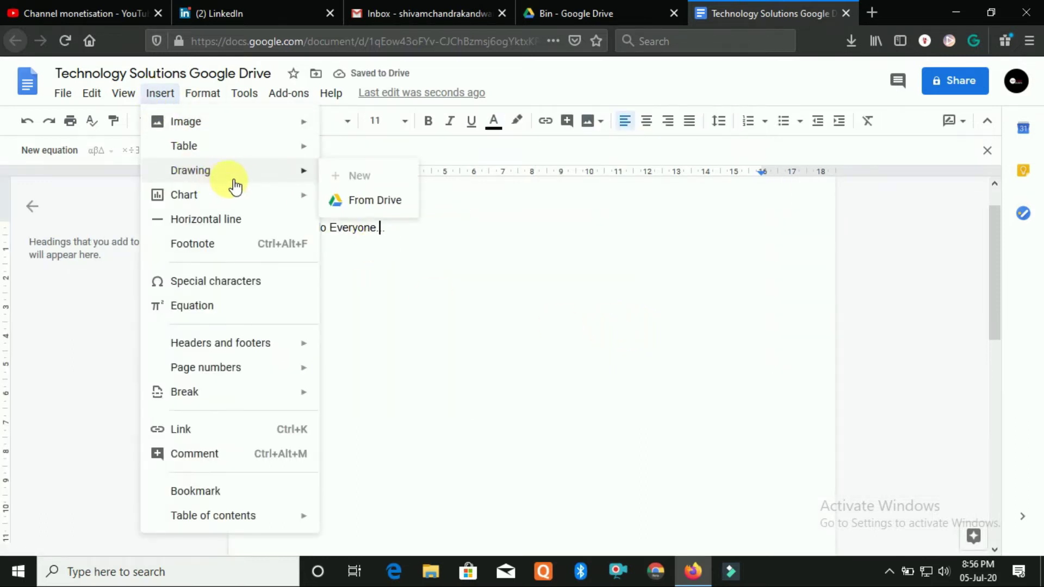
{"action": "mouse_move", "coordinate": [288, 148]}
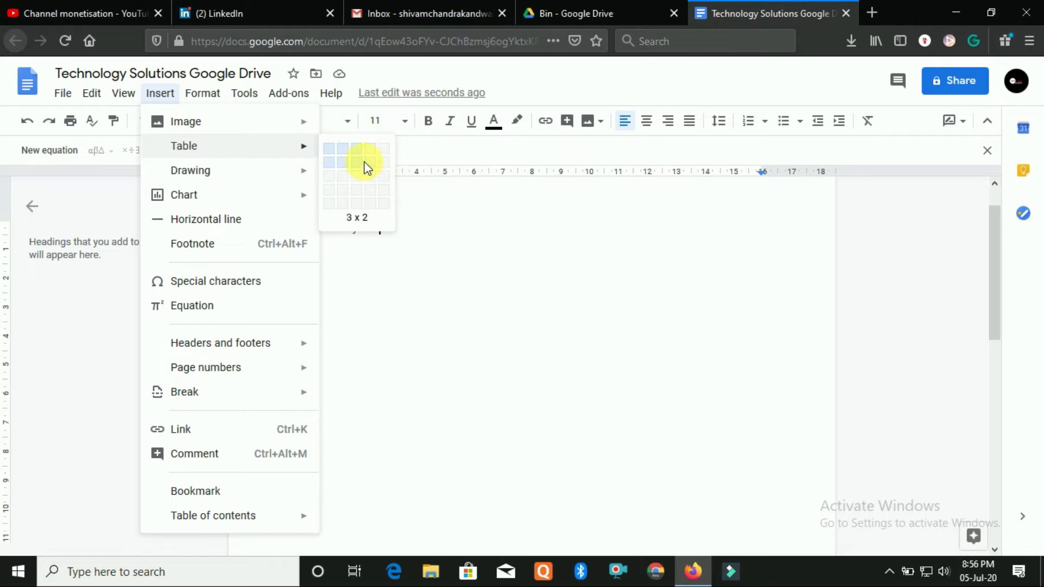
Insert a 3x2 table with headers First Name, Last Name and Mob
{"action": "left_click", "coordinate": [353, 190]}
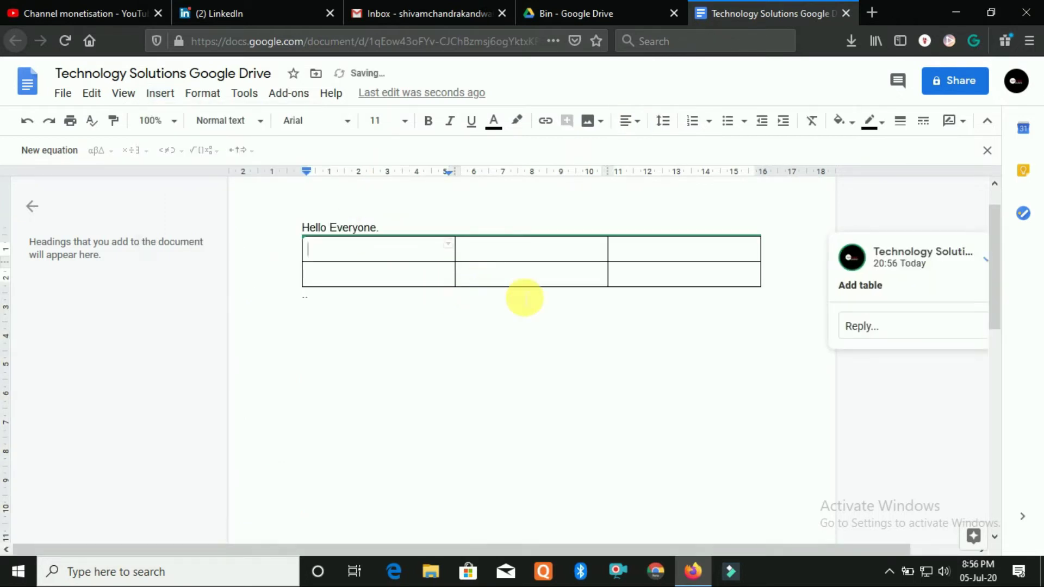
{"action": "type", "text": "Name"}
{"action": "key", "text": "Tab"}
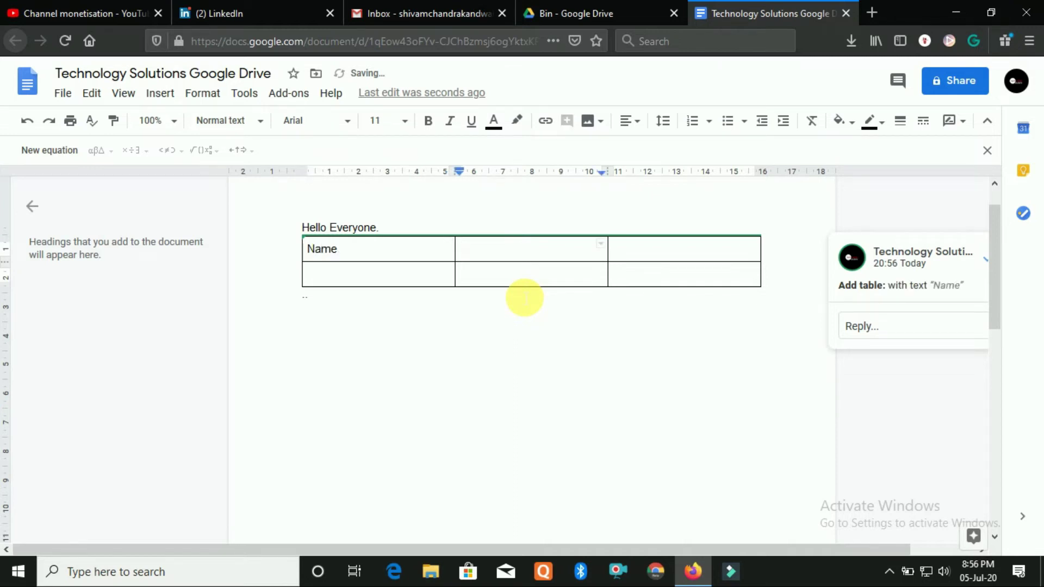
{"action": "left_click", "coordinate": [310, 251]}
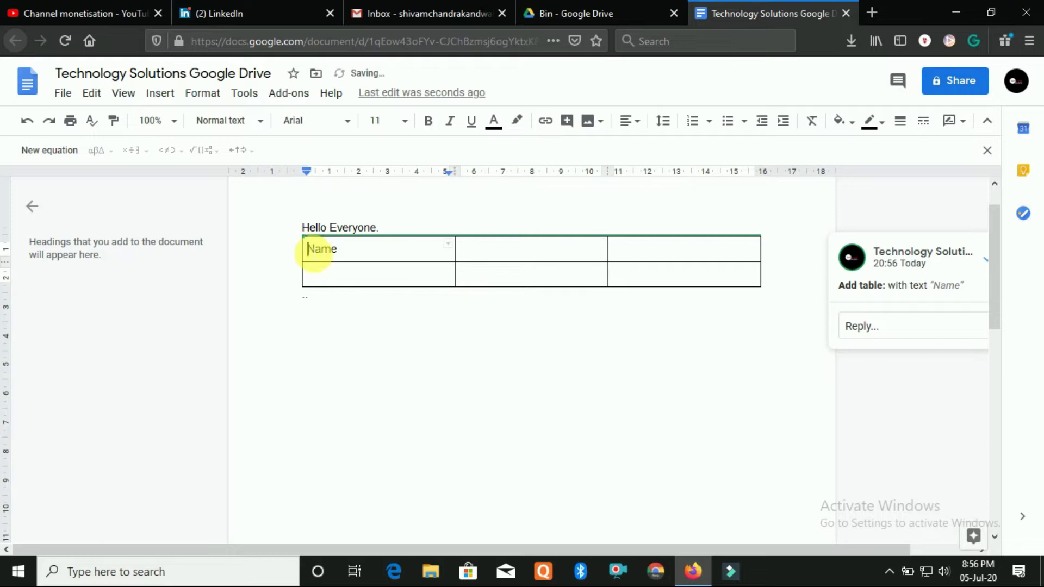
{"action": "type", "text": "F"}
{"action": "type", "text": "irst"}
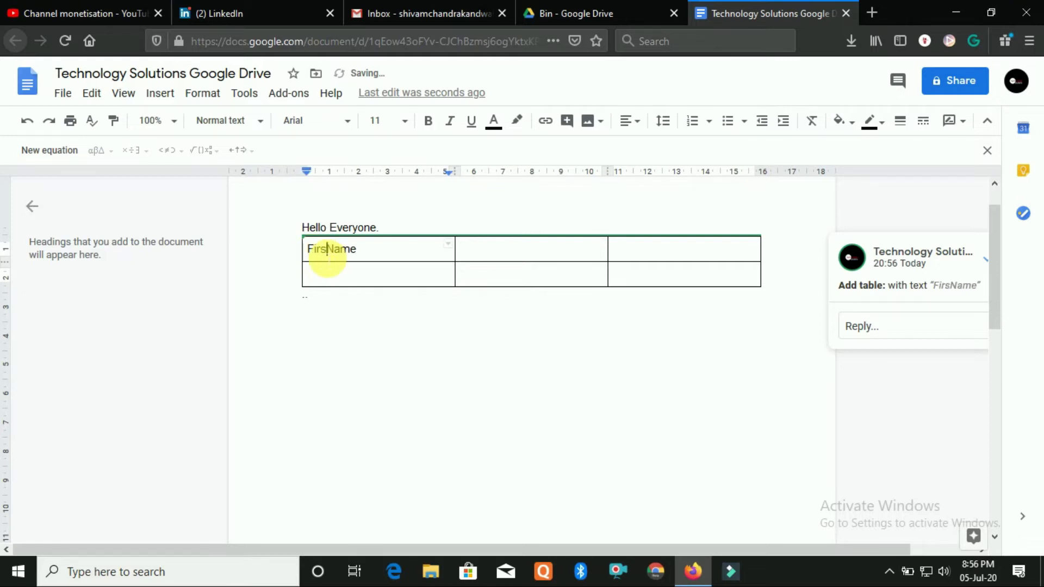
{"action": "key", "text": "Tab"}
{"action": "type", "text": "Last Name"}
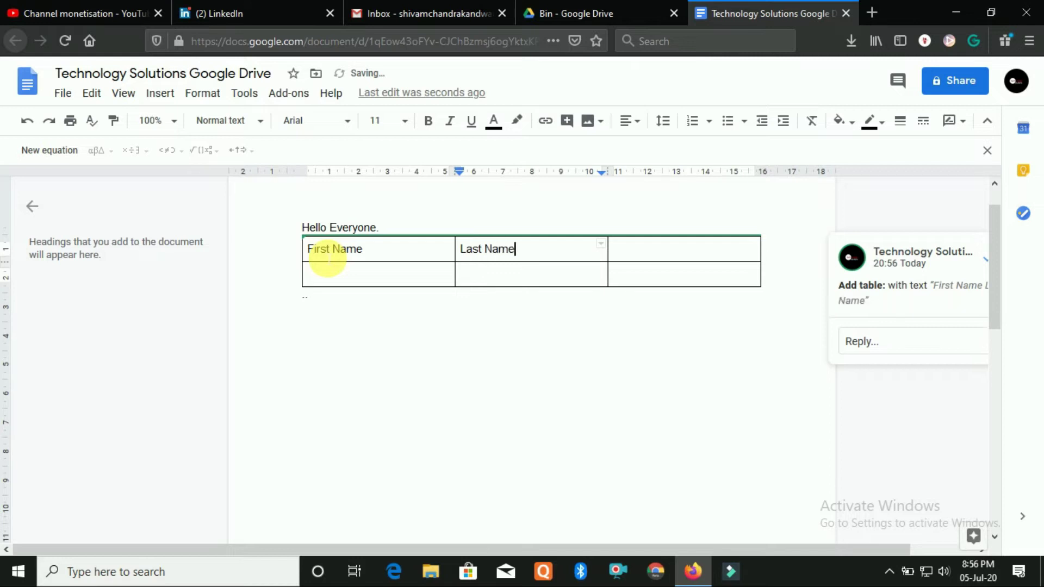
{"action": "key", "text": "Tab"}
{"action": "type", "text": "Mob"}
{"action": "key", "text": "Tab"}
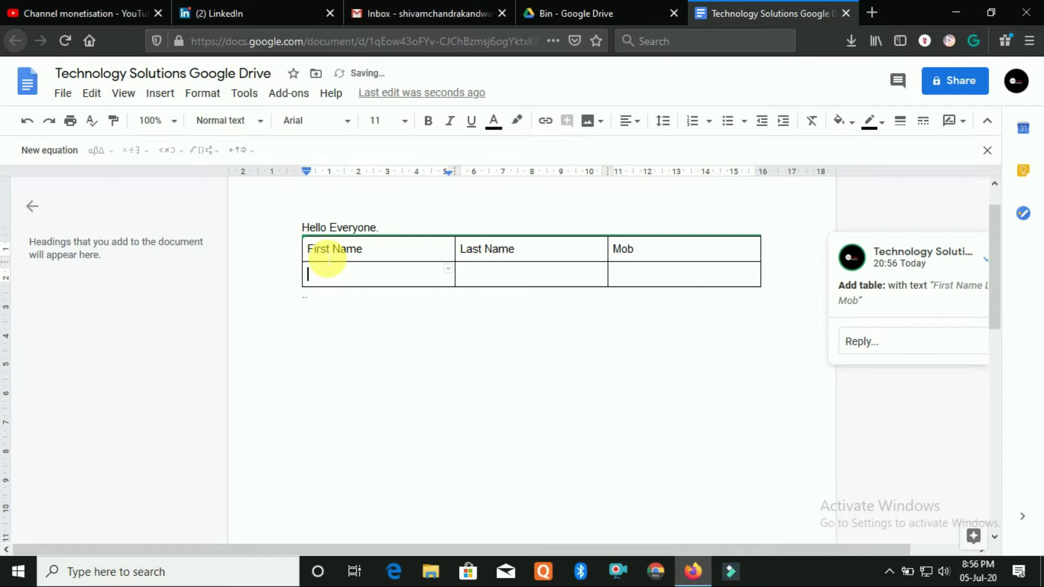
Fill the second row with a person's first name, last name and mobile number, then select it
{"action": "key", "text": "Tab"}
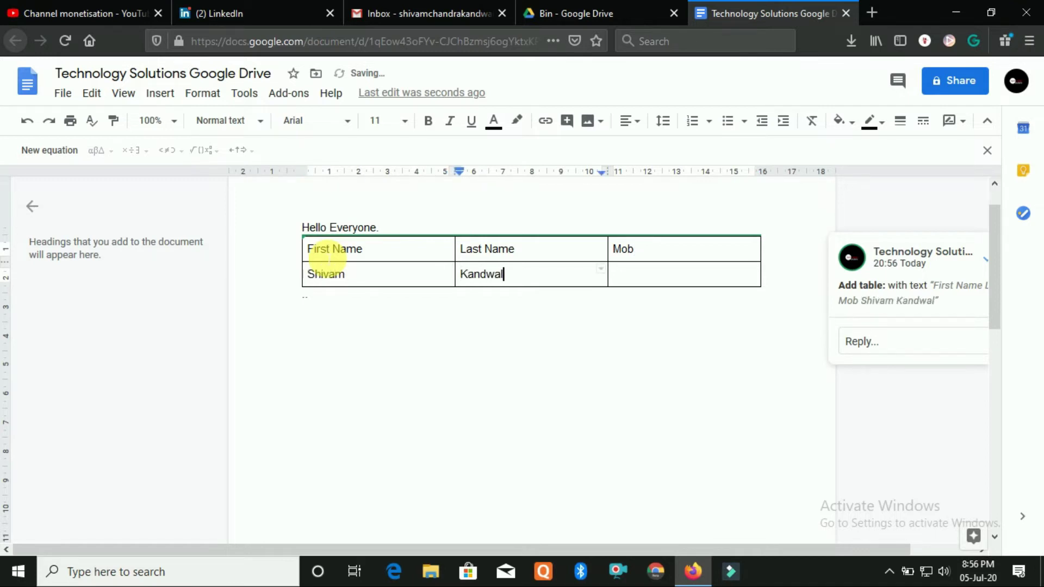
{"action": "key", "text": "Tab"}
{"action": "type", "text": "987"}
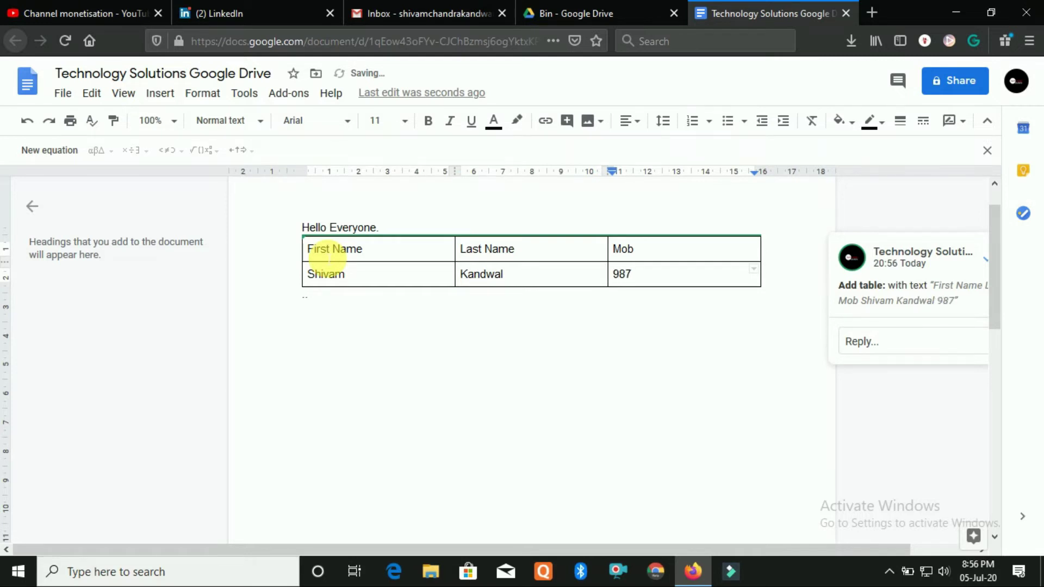
{"action": "type", "text": "00000"}
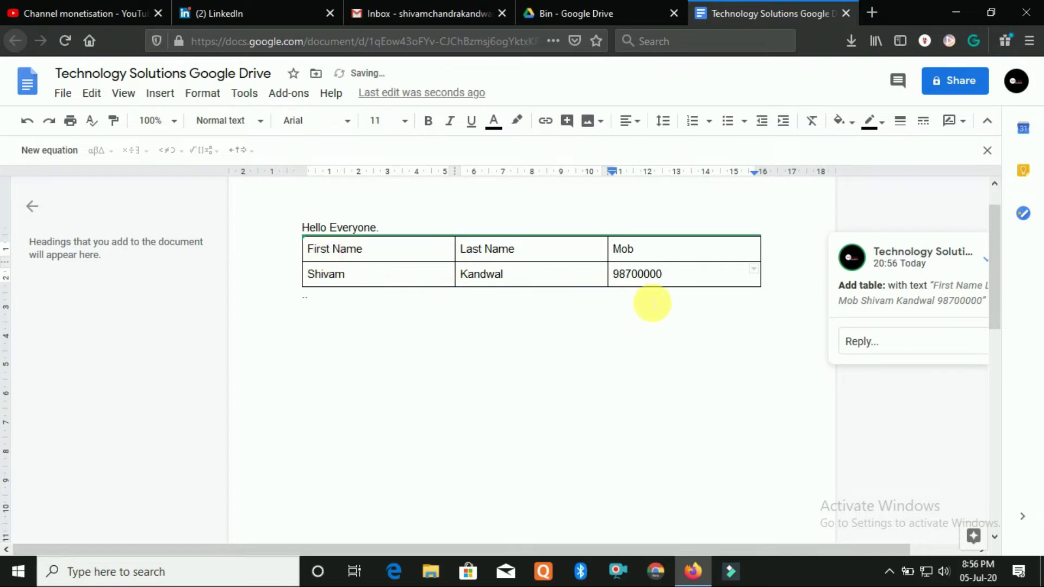
{"action": "left_click_drag", "start_coordinate": [690, 275], "coordinate": [368, 277]}
{"action": "key", "text": "Delete"}
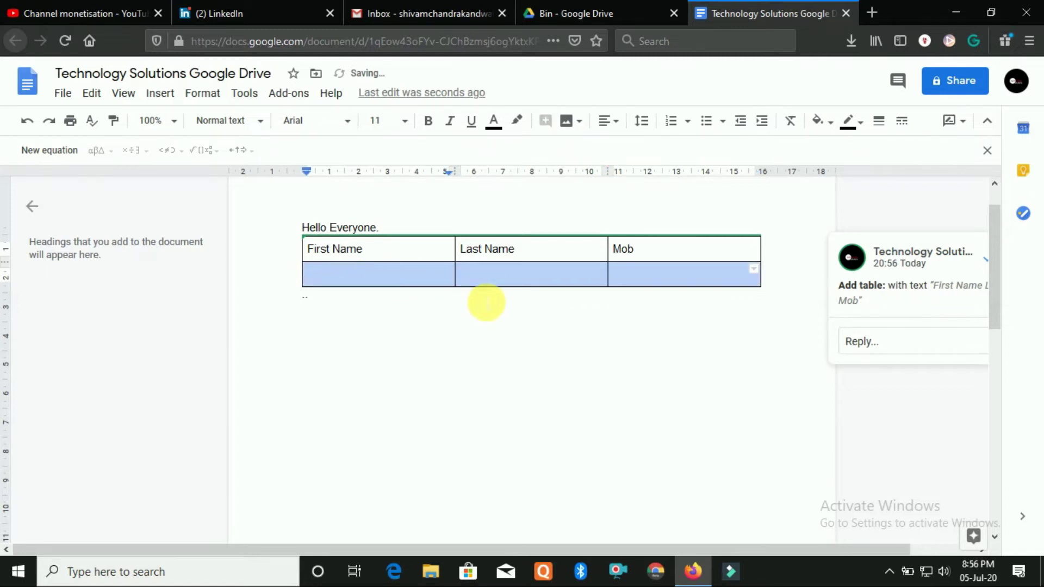
{"action": "left_click", "coordinate": [560, 279]}
{"action": "left_click", "coordinate": [650, 280]}
{"action": "left_click", "coordinate": [415, 283]}
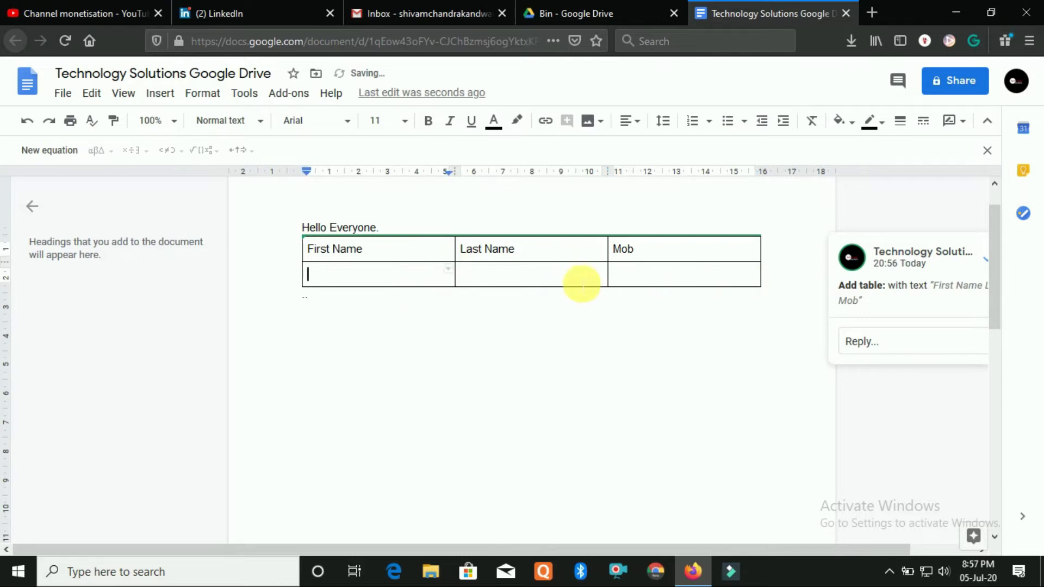
{"action": "key", "text": "ctrl+z"}
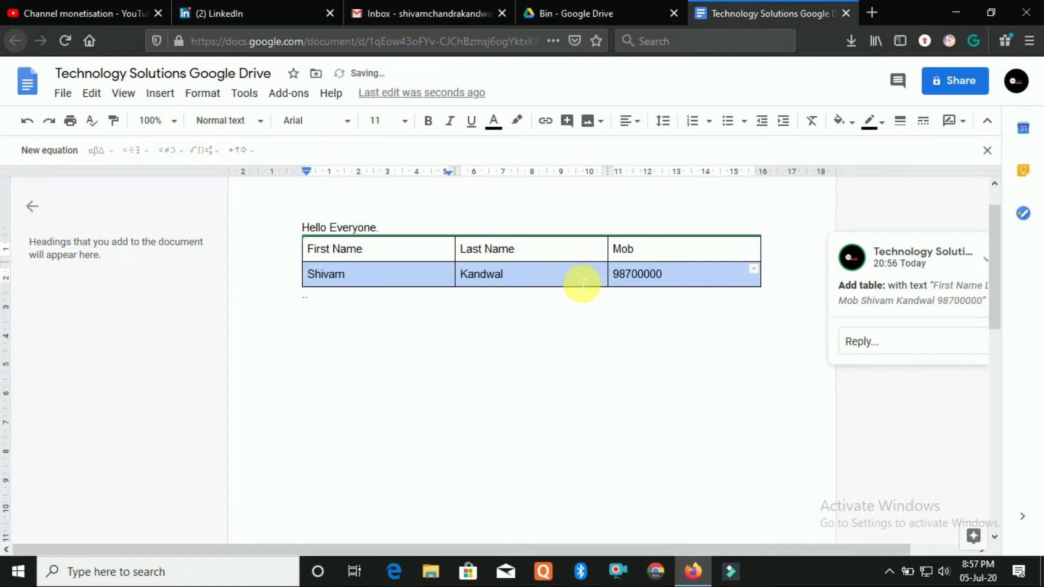
{"action": "left_click", "coordinate": [702, 281]}
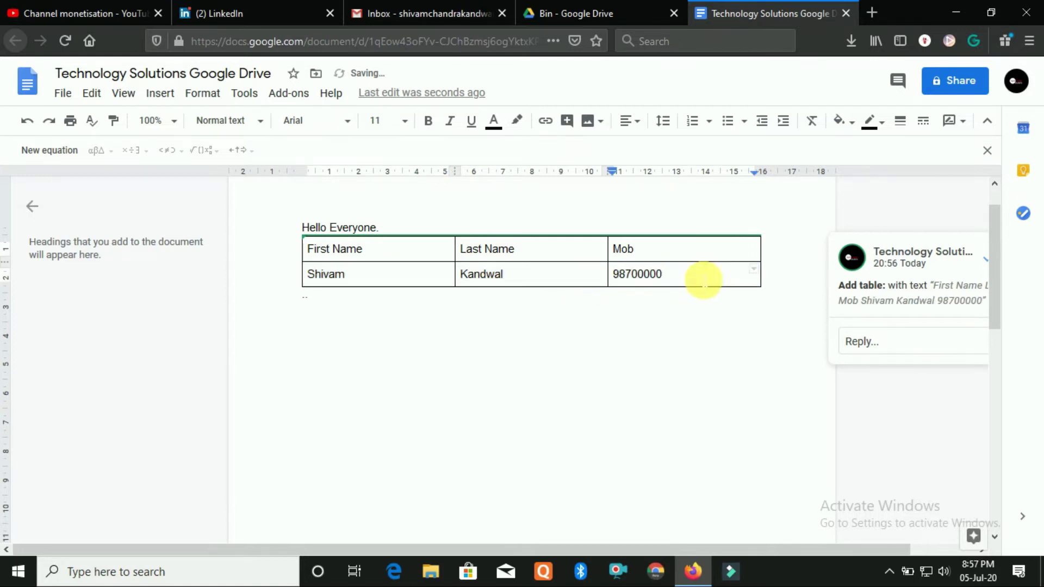
{"action": "key", "text": "Tab"}
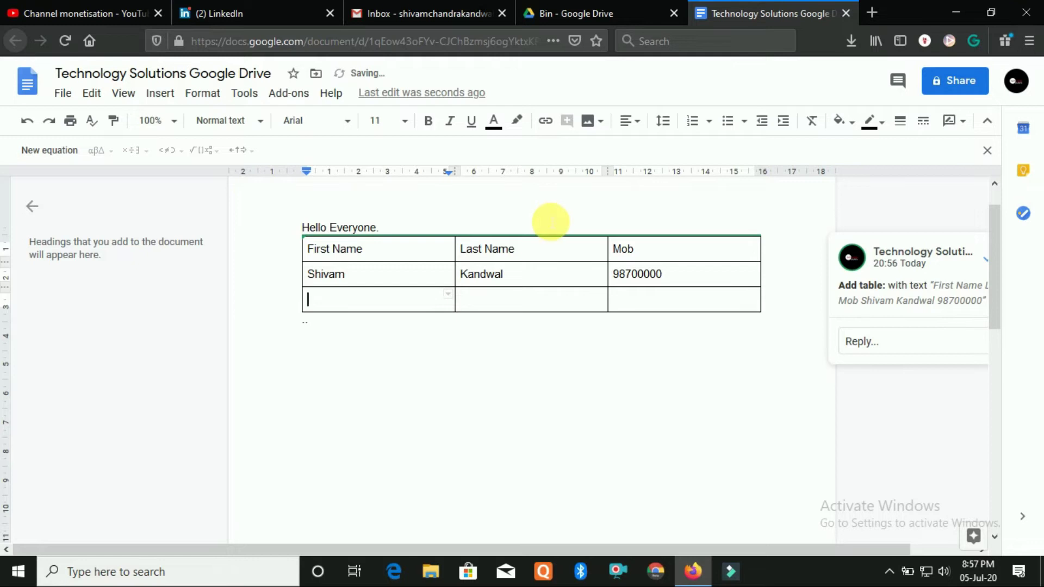
{"action": "key", "text": "ctrl+z"}
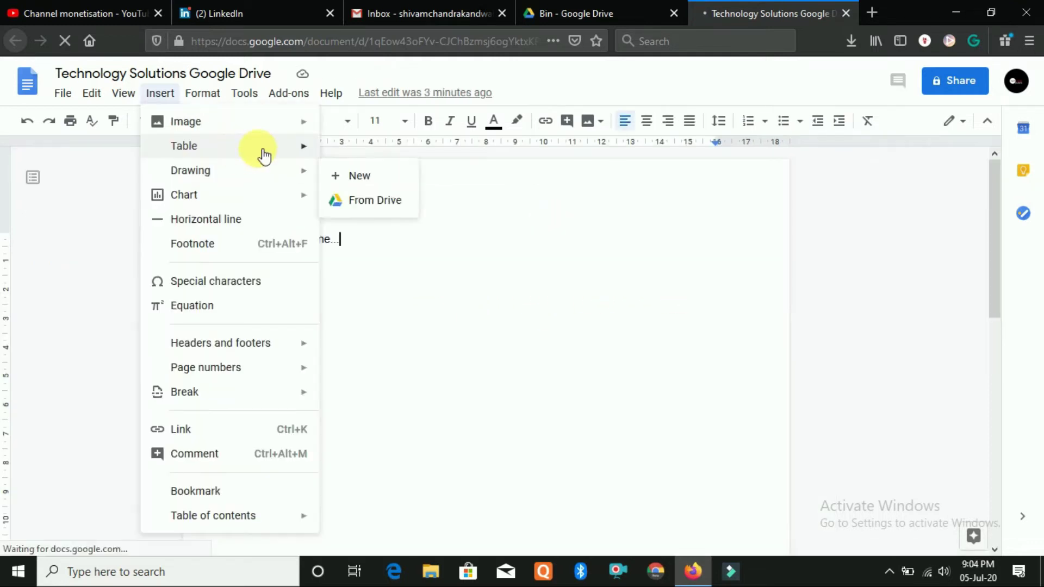
Open a blank canvas in the Drawing editor via Insert > Drawing > New
{"action": "mouse_move", "coordinate": [329, 147]}
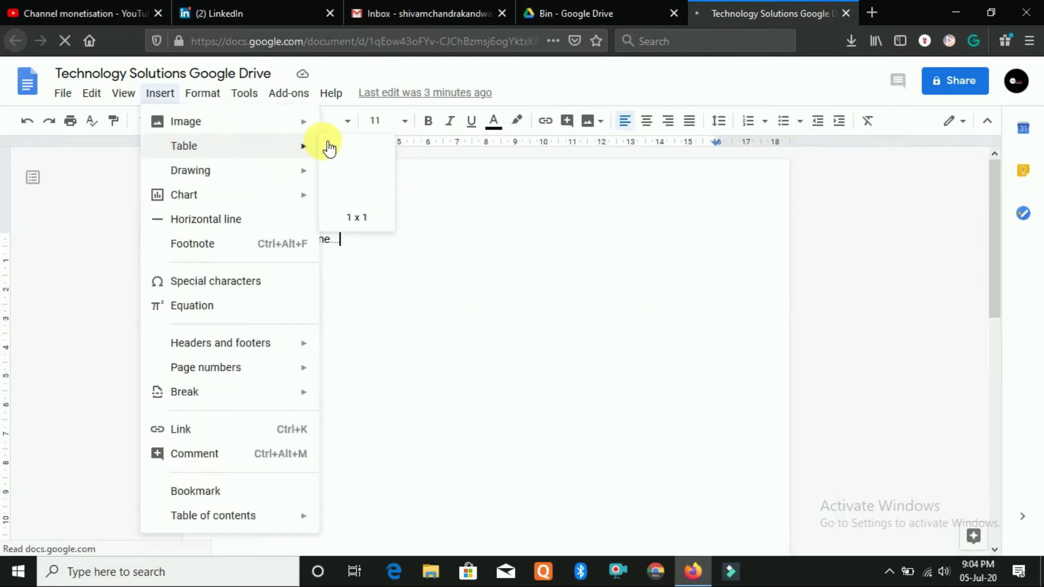
{"action": "mouse_move", "coordinate": [245, 174]}
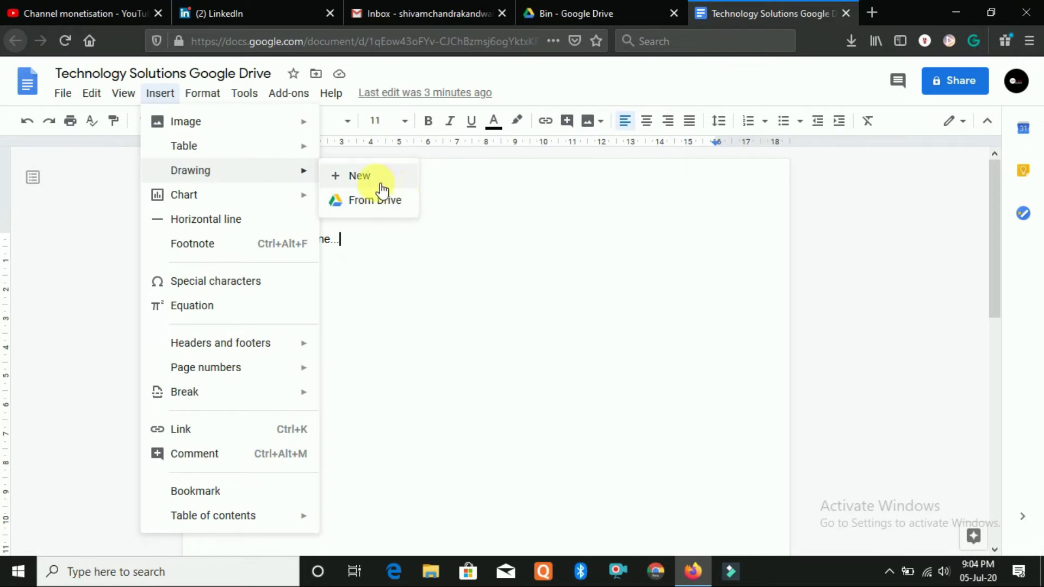
{"action": "left_click", "coordinate": [379, 188]}
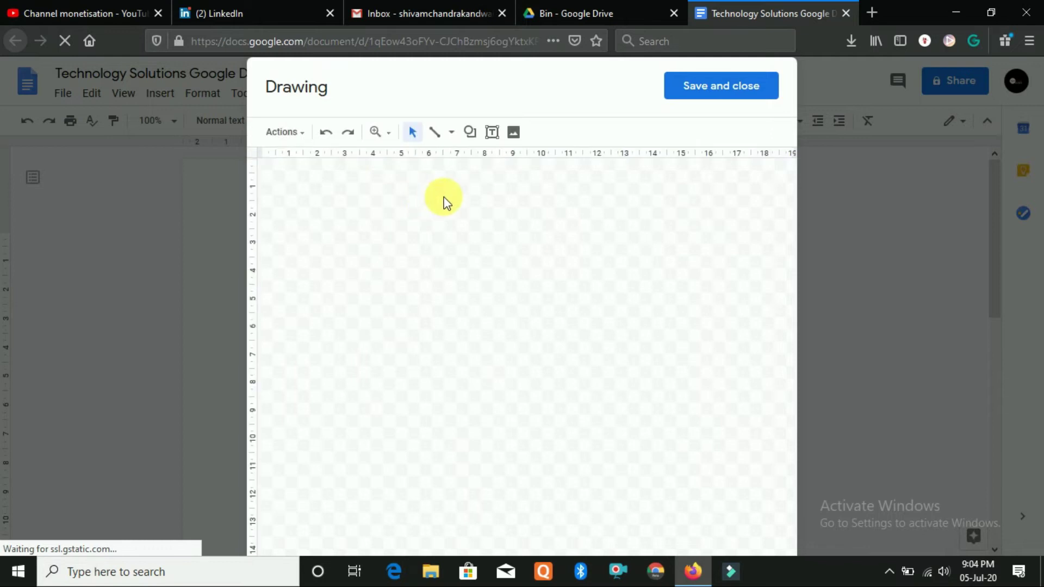
Draw a plain rectangle near the top of the drawing canvas
{"action": "left_click", "coordinate": [471, 132]}
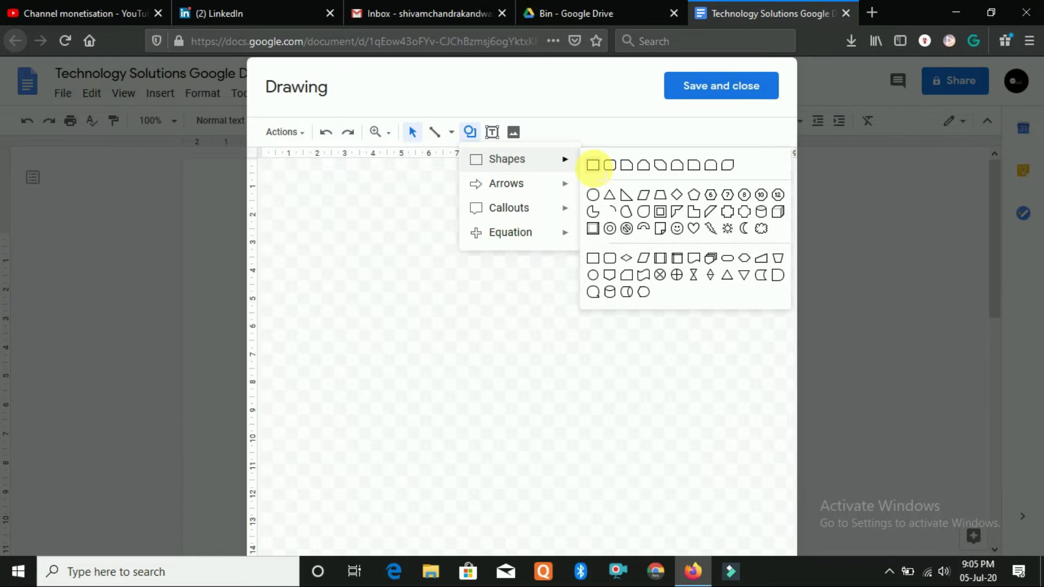
{"action": "left_click", "coordinate": [593, 165]}
{"action": "mouse_move", "coordinate": [375, 194]}
{"action": "left_mouse_down"}
{"action": "mouse_move", "coordinate": [489, 261]}
{"action": "mouse_move", "coordinate": [576, 285]}
{"action": "left_mouse_up"}
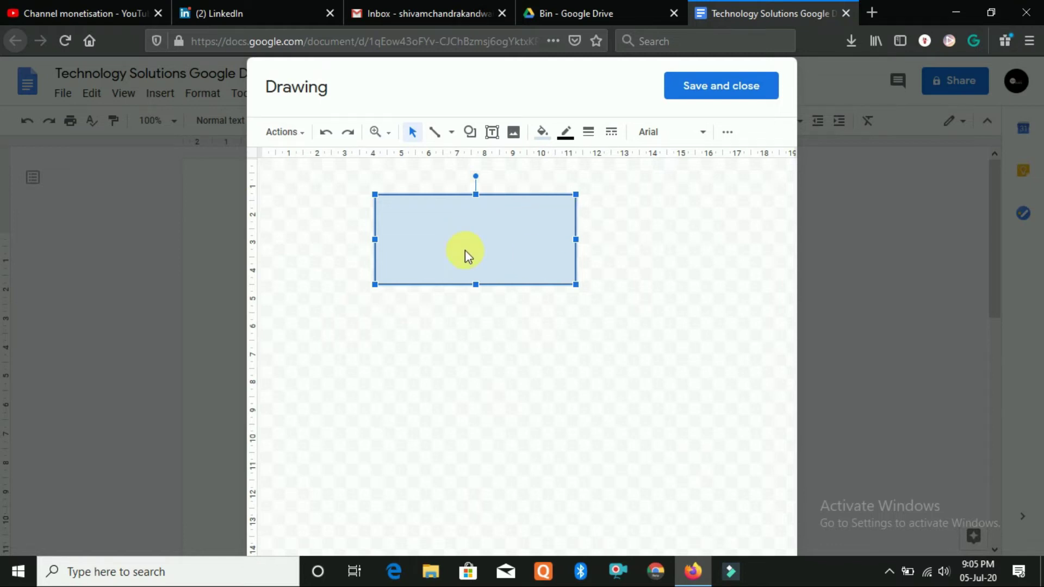
Fill the rectangle with red and save the drawing into the document
{"action": "left_click", "coordinate": [550, 146]}
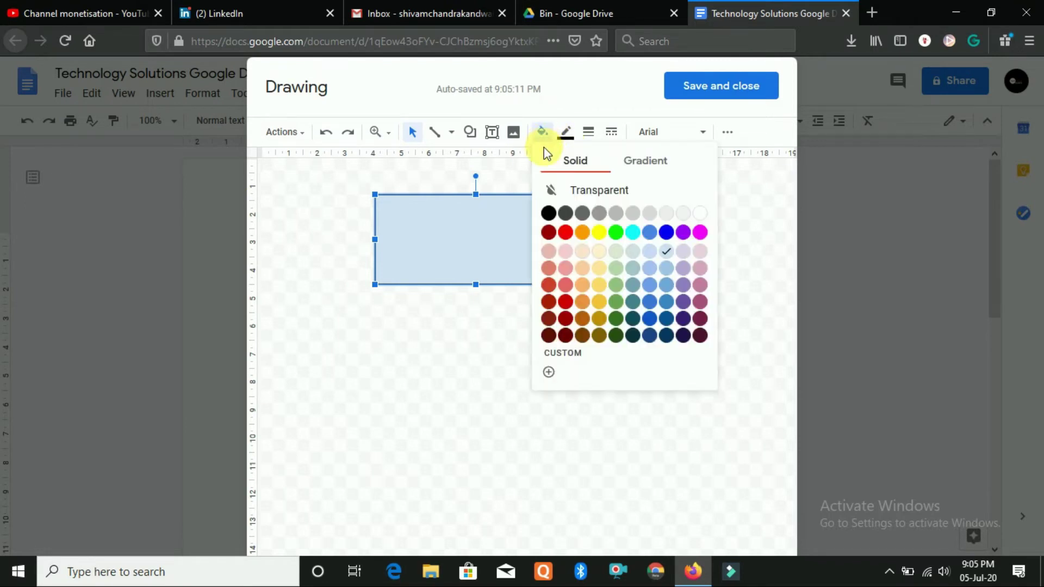
{"action": "left_click", "coordinate": [565, 232]}
{"action": "left_click", "coordinate": [679, 184]}
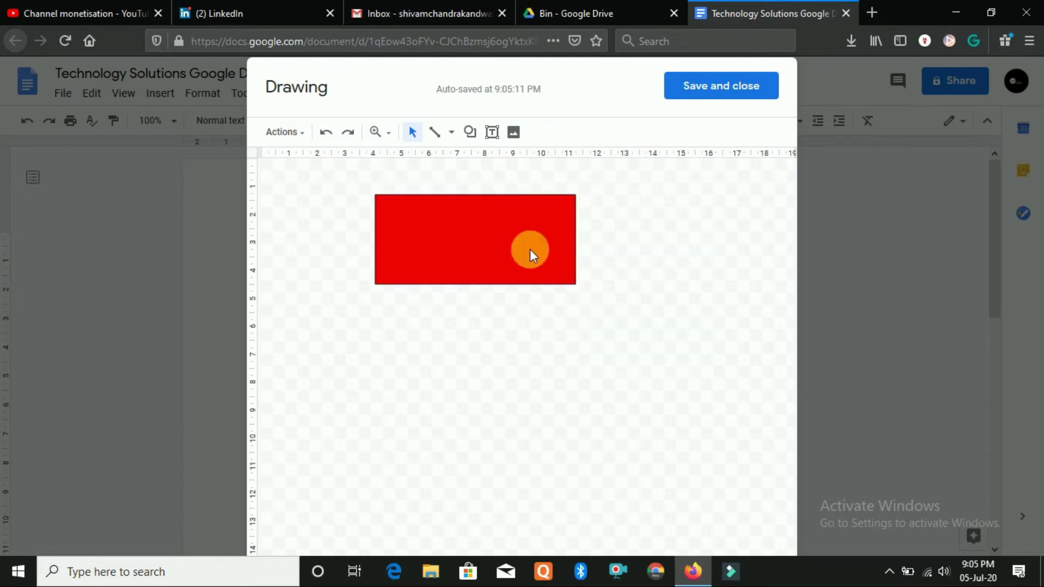
{"action": "left_click", "coordinate": [729, 87]}
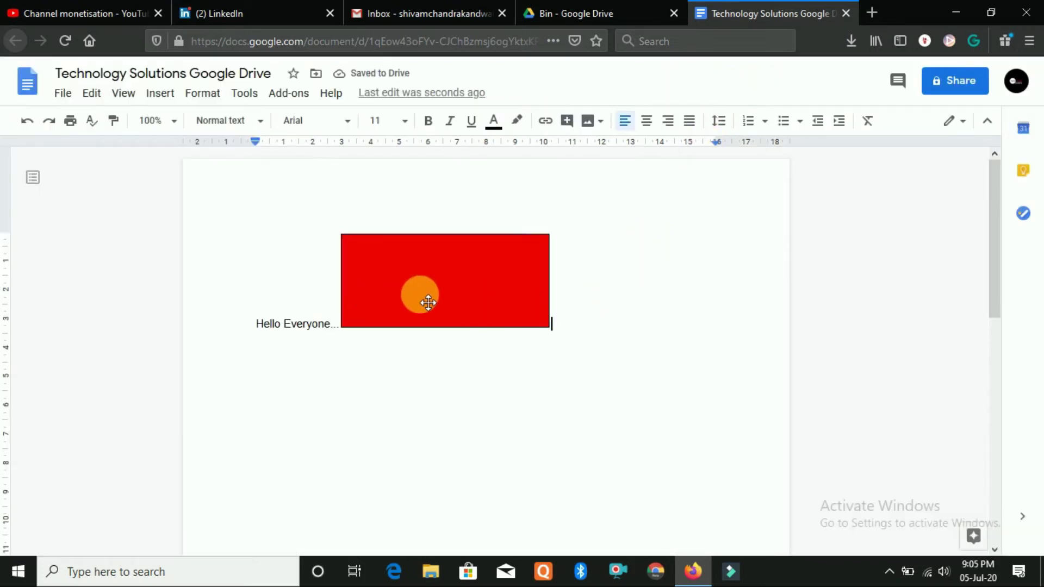
Try the Wrap text, Break text and Inline layouts on the red drawing
{"action": "left_click", "coordinate": [514, 285]}
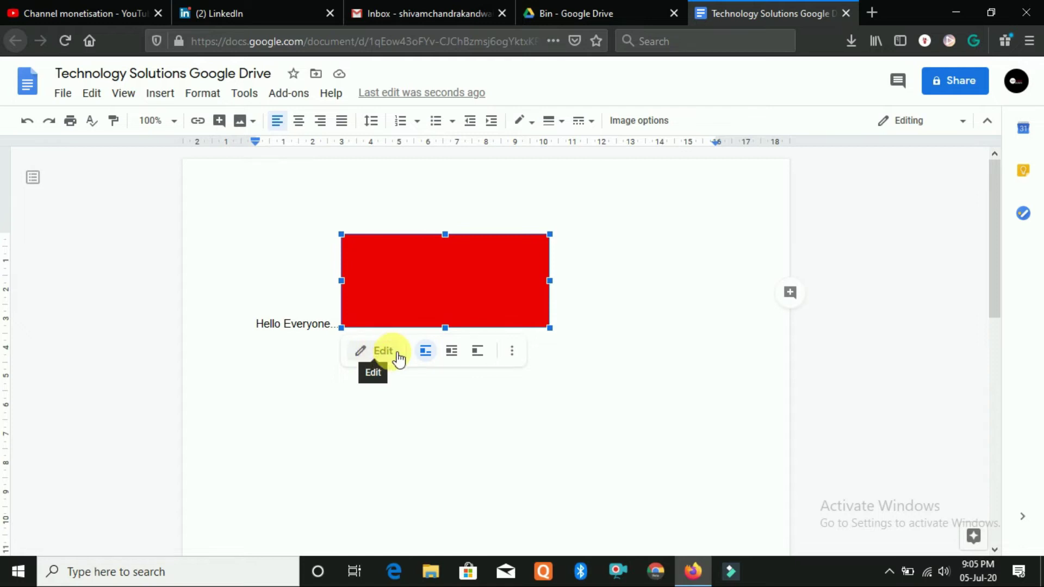
{"action": "left_click", "coordinate": [452, 351]}
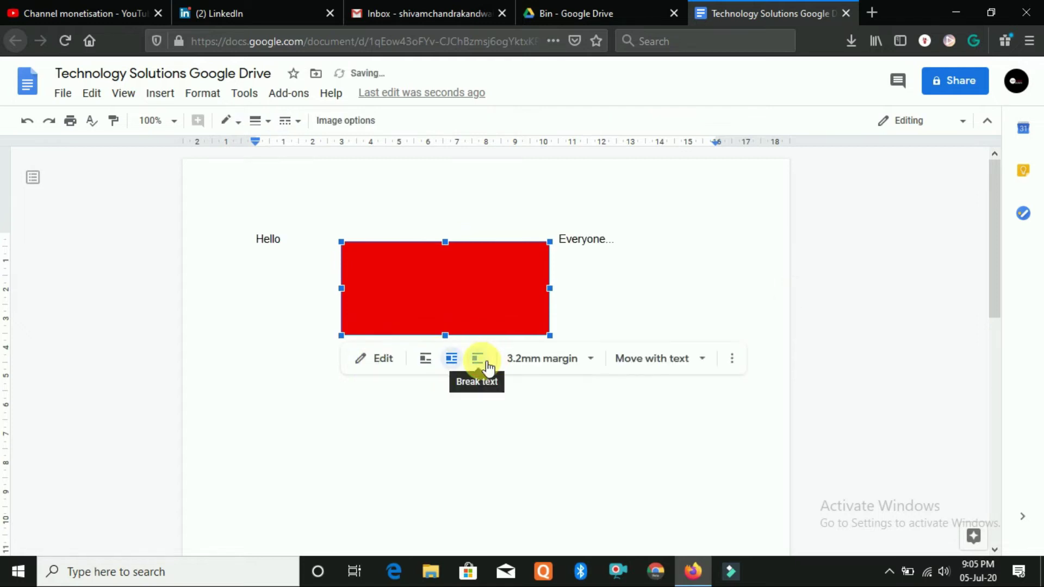
{"action": "left_click", "coordinate": [478, 359]}
{"action": "left_click", "coordinate": [427, 359]}
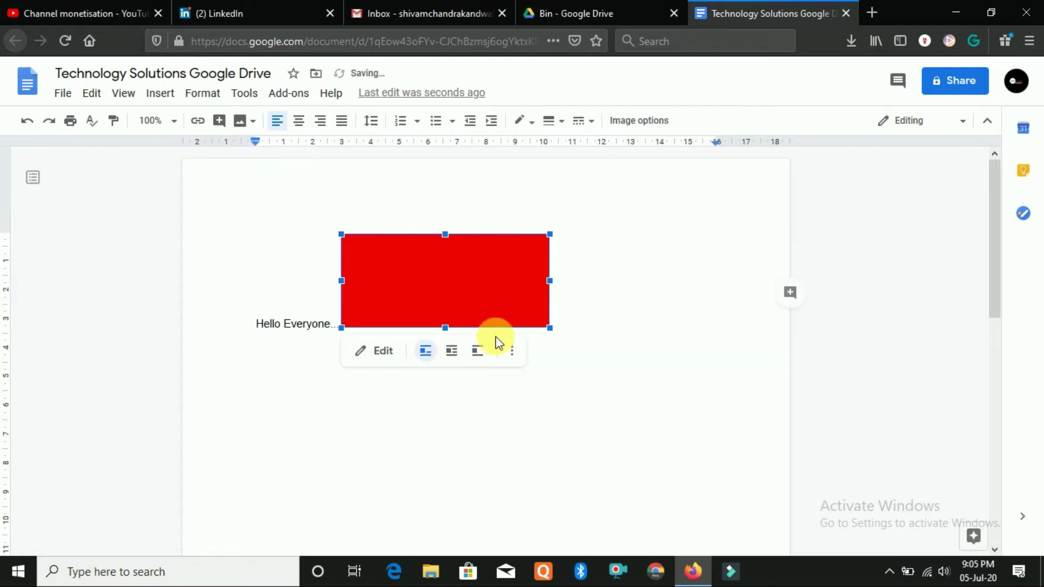
Open the drawing for editing, close it unchanged, then delete the red drawing
{"action": "left_click", "coordinate": [388, 359]}
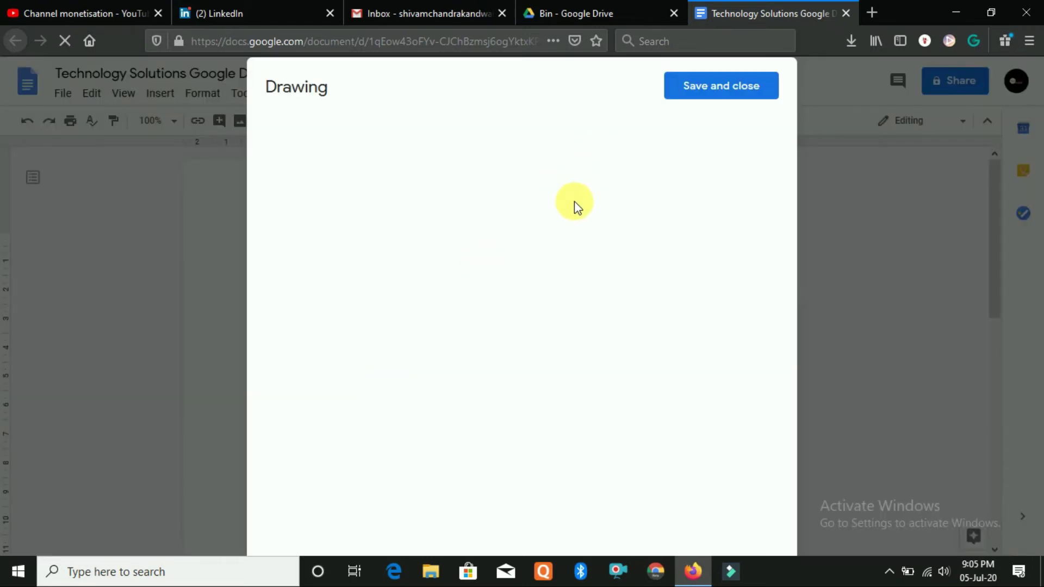
{"action": "left_click", "coordinate": [737, 85]}
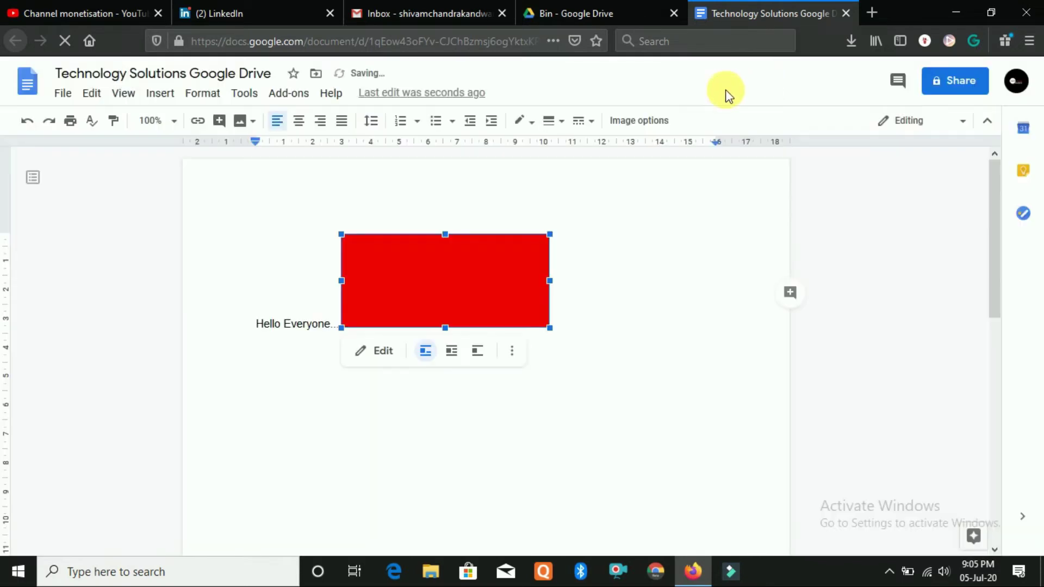
{"action": "left_click", "coordinate": [515, 286]}
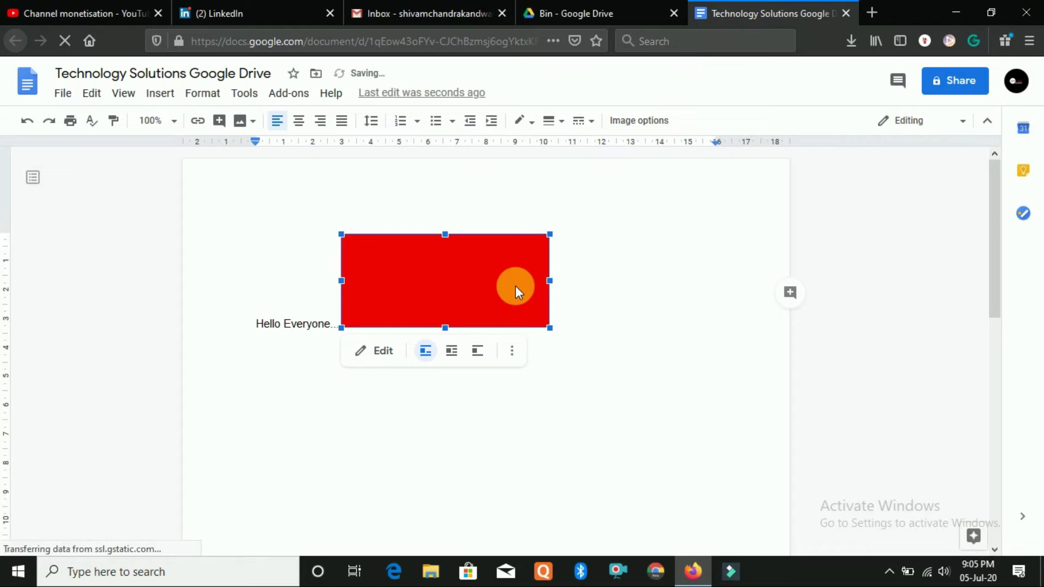
{"action": "key", "text": "Delete"}
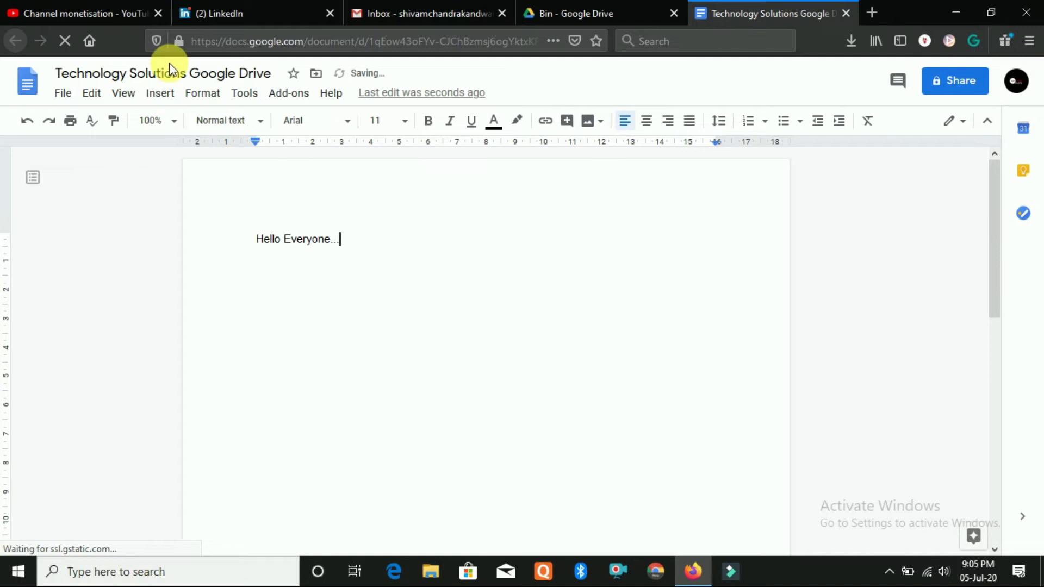
Insert a horizontal line below 'Hello Everyone...' and type 'How are you?' beneath it
{"action": "left_click", "coordinate": [160, 93]}
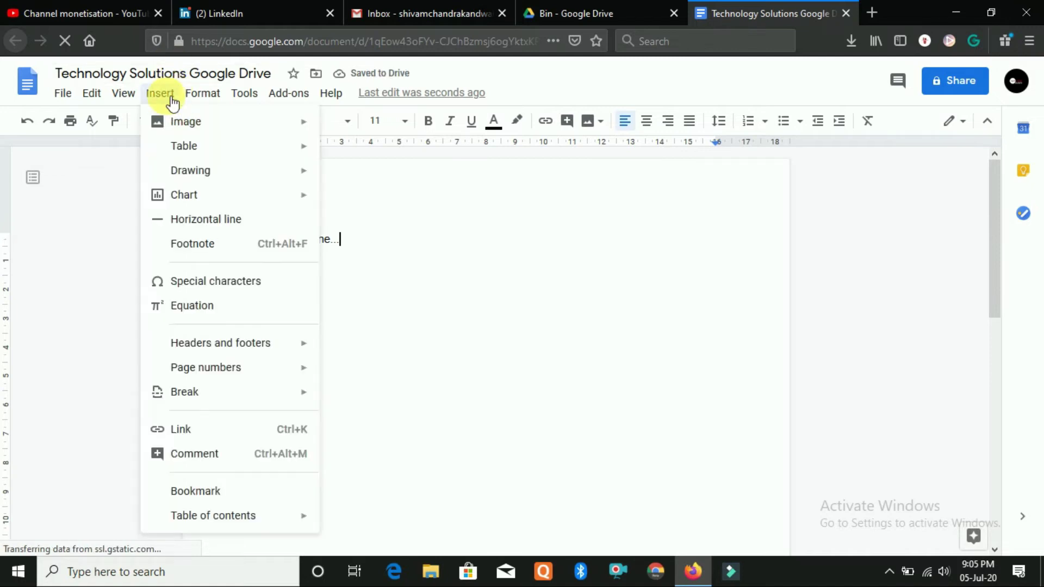
{"action": "mouse_move", "coordinate": [190, 200]}
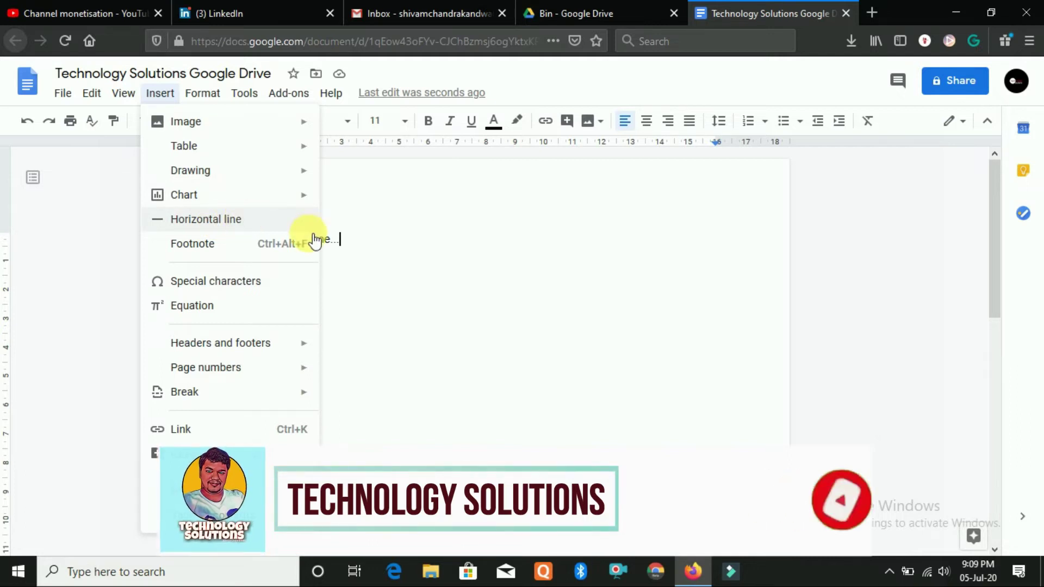
{"action": "left_click", "coordinate": [345, 242]}
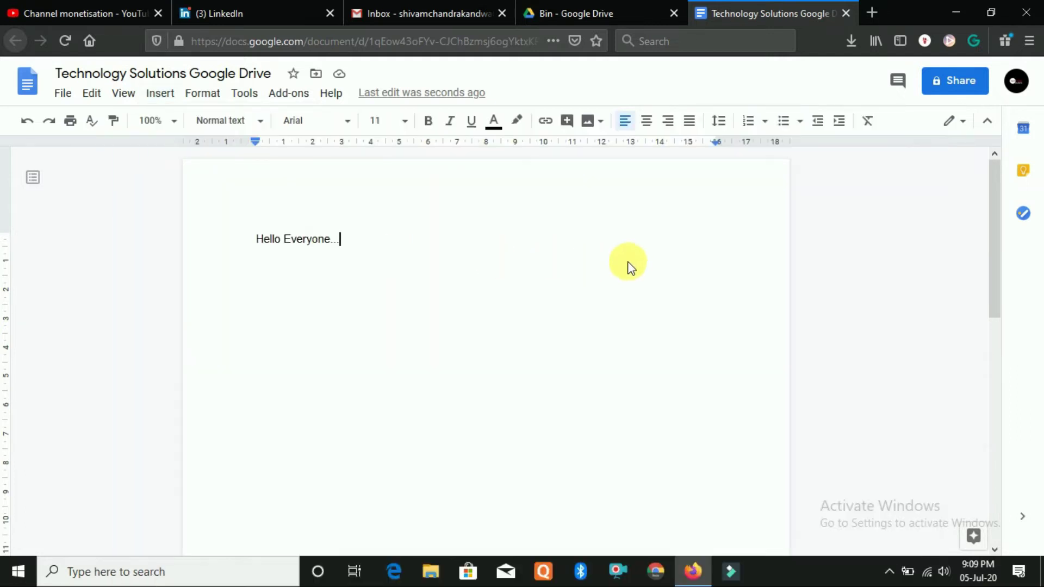
{"action": "left_click", "coordinate": [176, 97]}
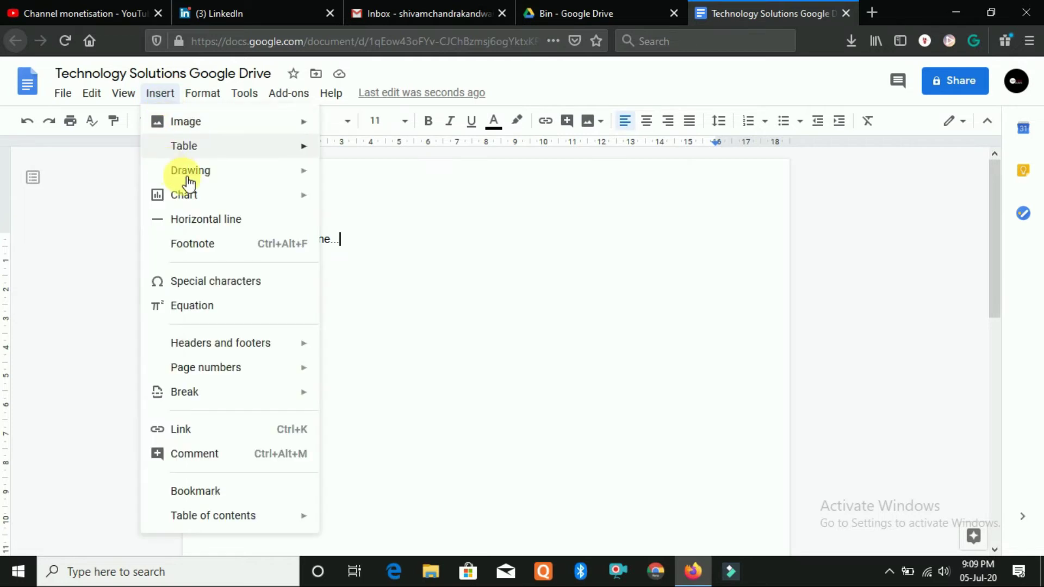
{"action": "left_click", "coordinate": [210, 221]}
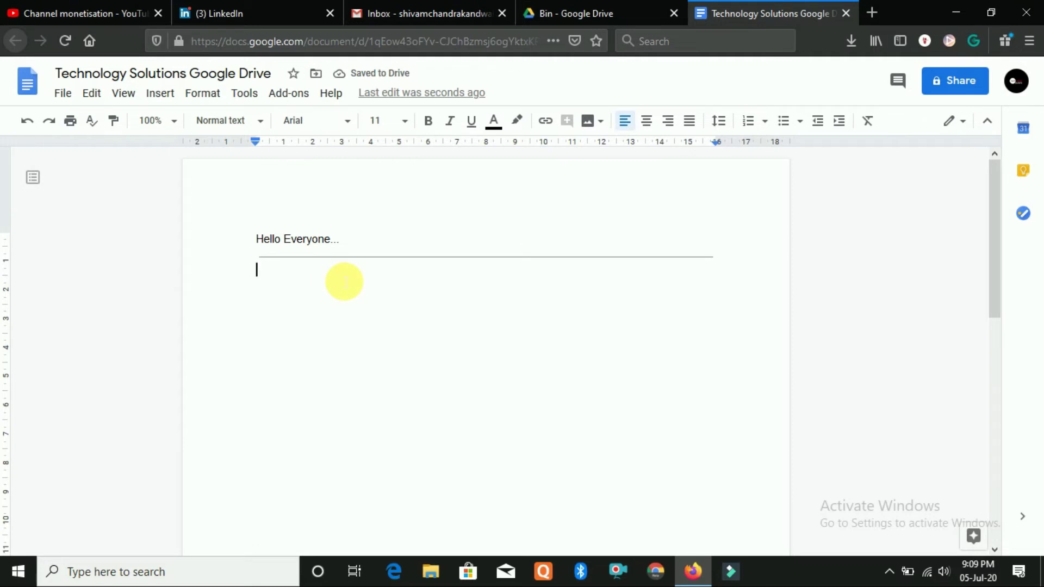
{"action": "type", "text": "Ho"}
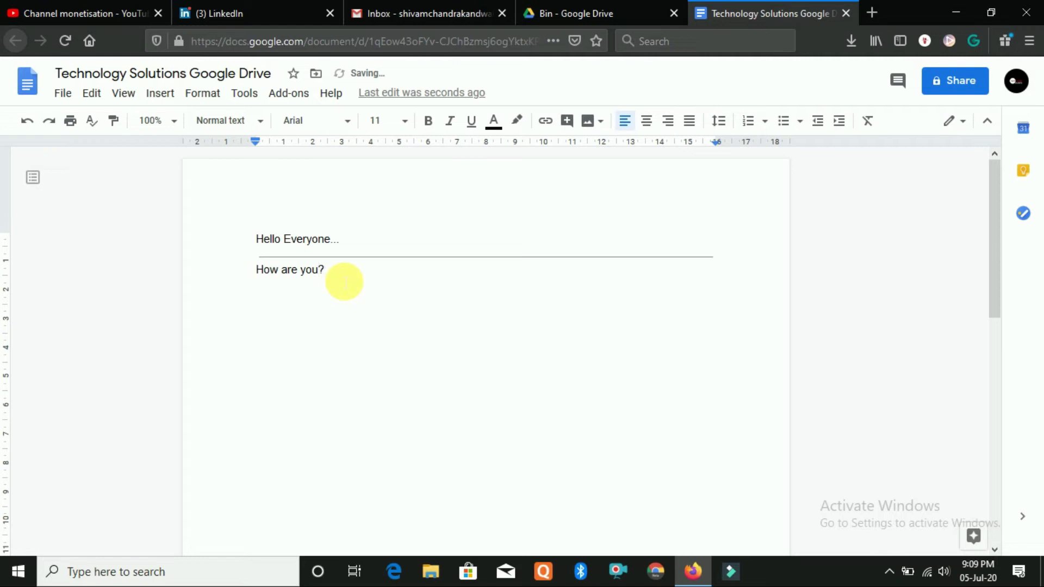
Add footnote 1 to 'How are you?' containing 'Ap kaise ho?', then return to the body text
{"action": "left_click", "coordinate": [160, 94]}
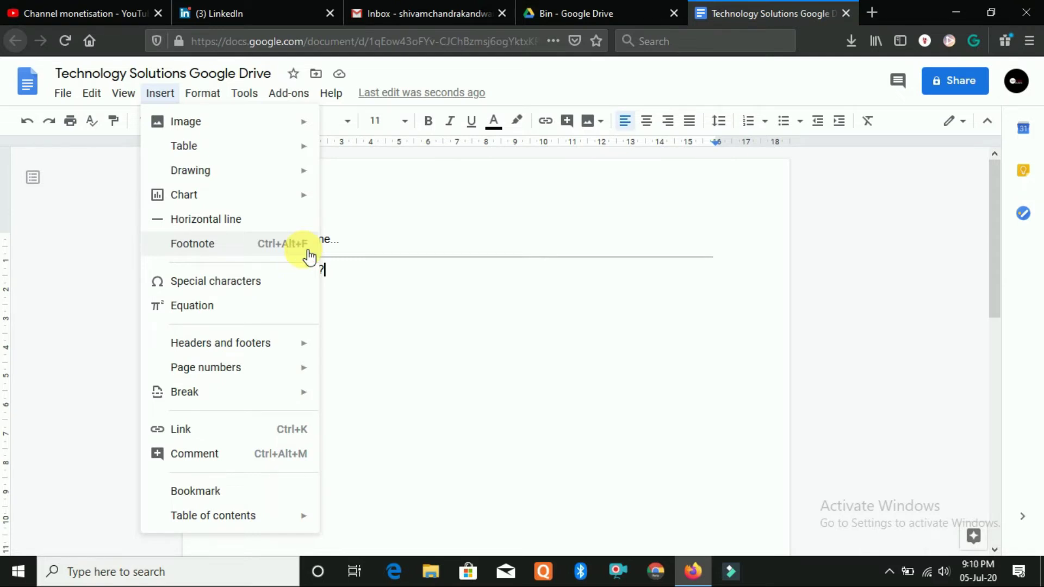
{"action": "left_click", "coordinate": [308, 254]}
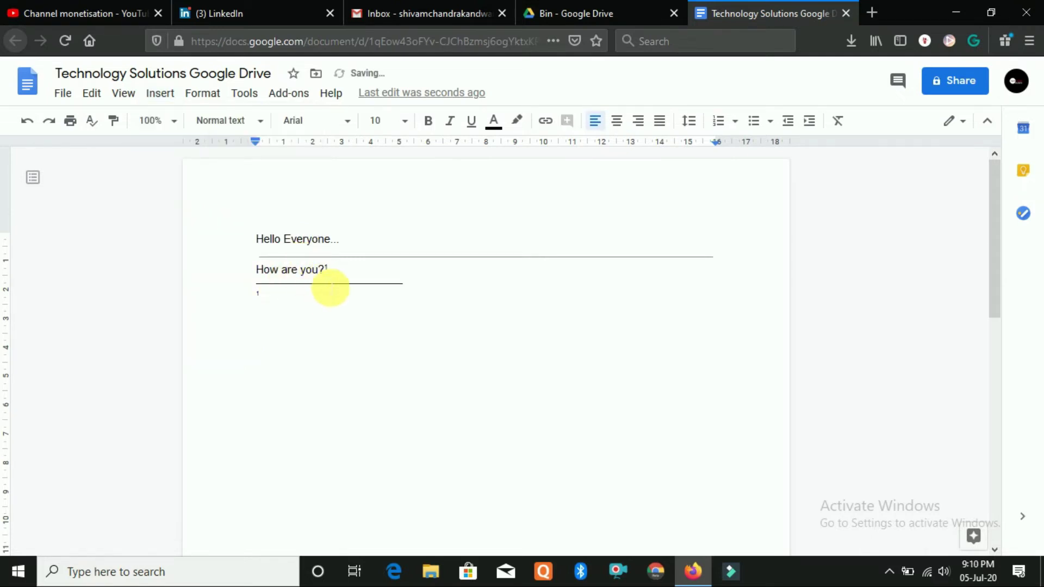
{"action": "type", "text": "a"}
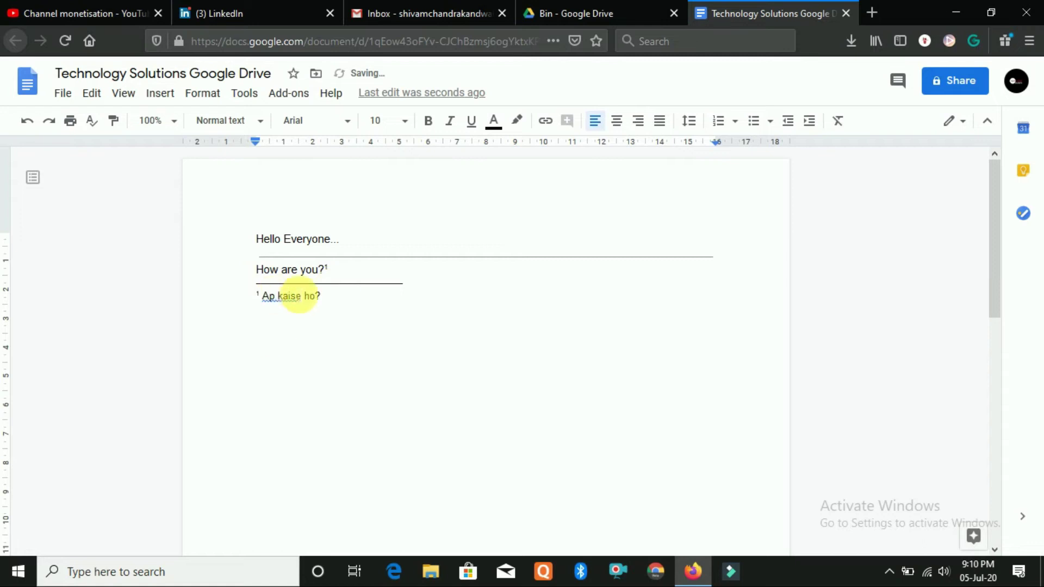
{"action": "left_click", "coordinate": [499, 284]}
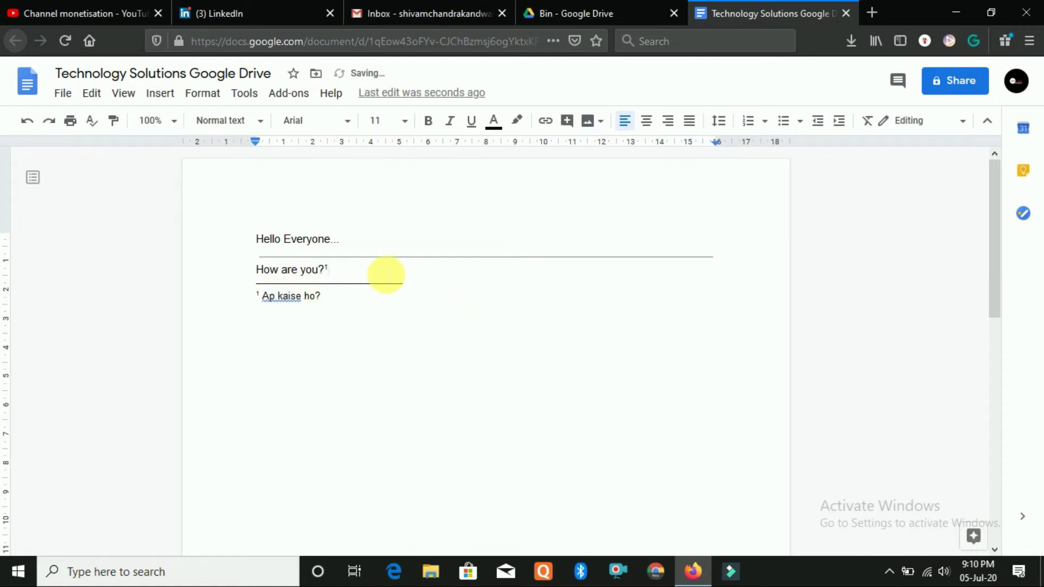
{"action": "left_click", "coordinate": [163, 94]}
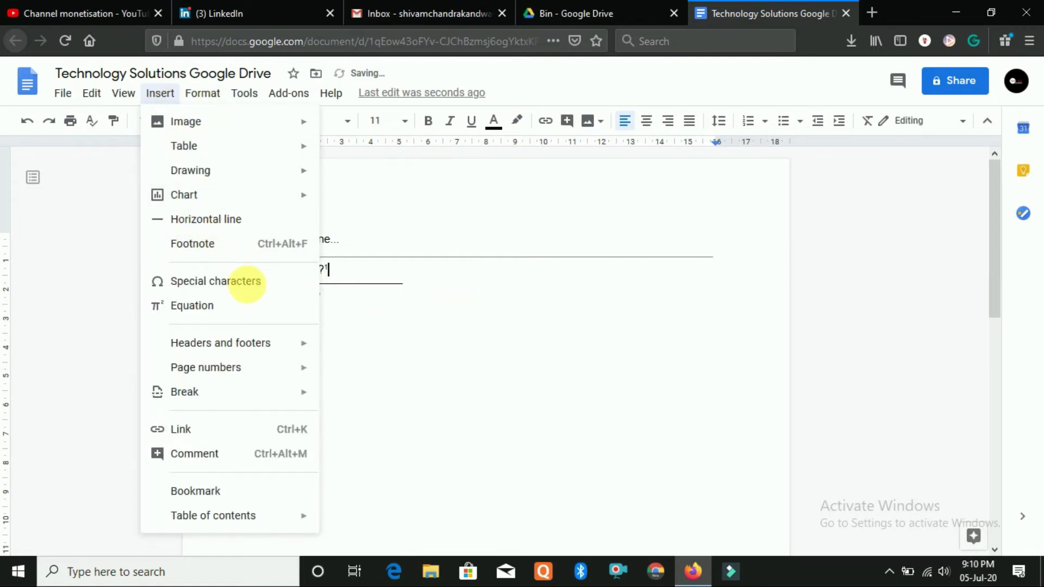
Browse the arrows in the Special characters picker, then close it
{"action": "left_click", "coordinate": [245, 288]}
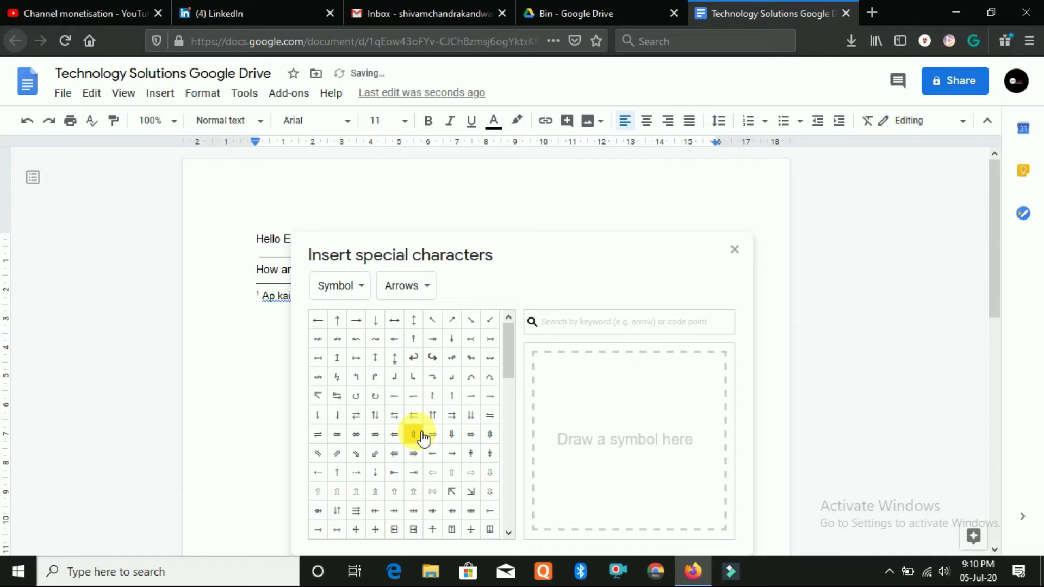
{"action": "scroll", "coordinate": [423, 437], "scroll_direction": "down", "scroll_amount": 5}
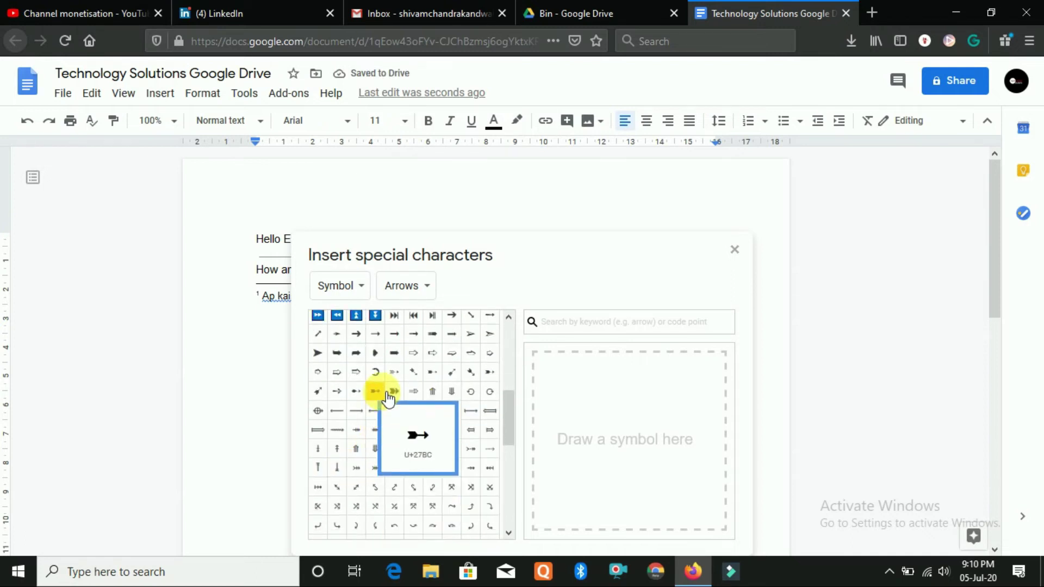
{"action": "scroll", "coordinate": [389, 400], "scroll_direction": "down", "scroll_amount": 5}
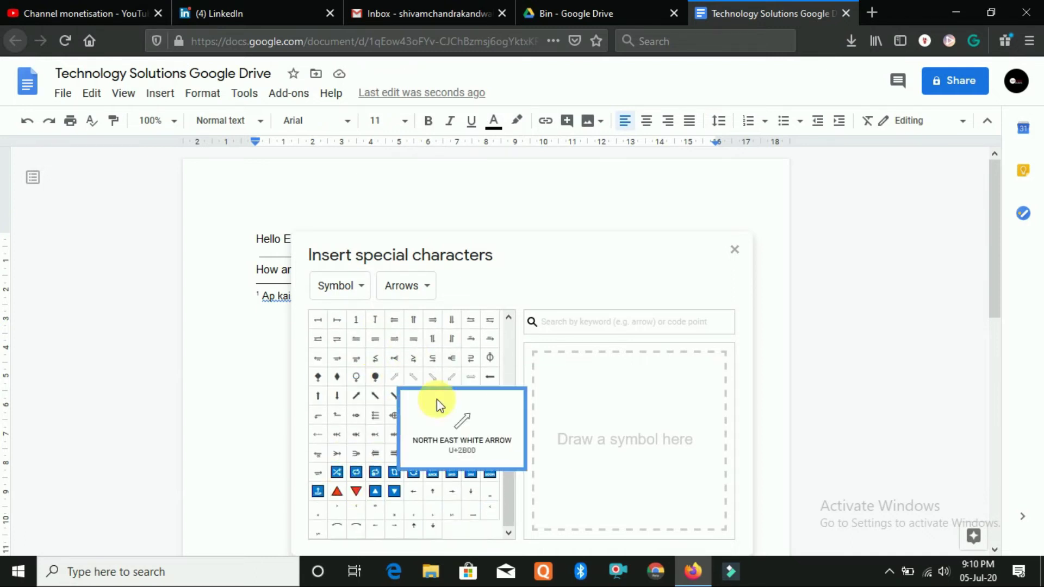
{"action": "left_click", "coordinate": [734, 250]}
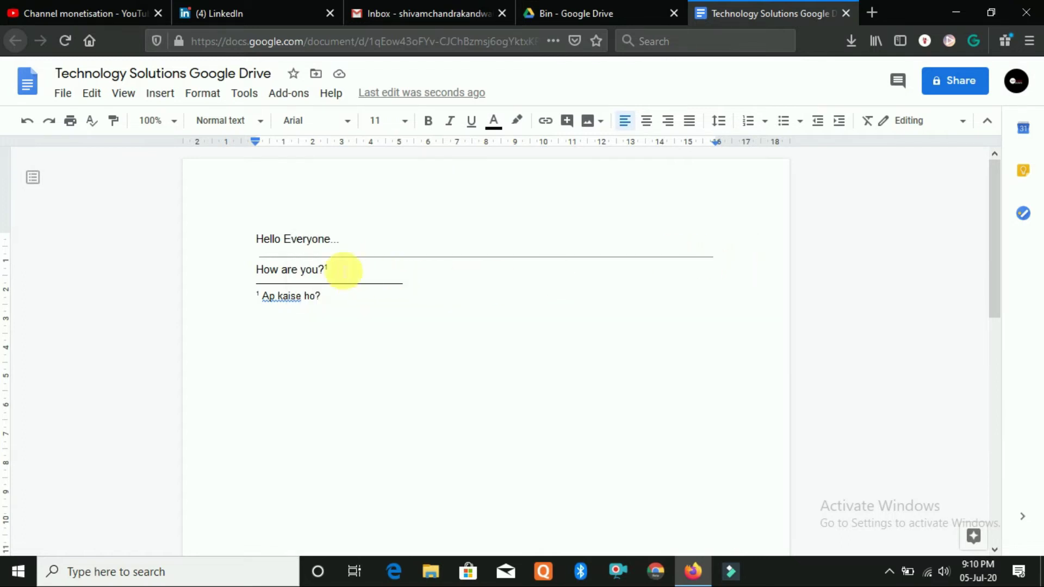
Start a new equation after 'How are you?' and leave it empty
{"action": "left_click", "coordinate": [165, 98]}
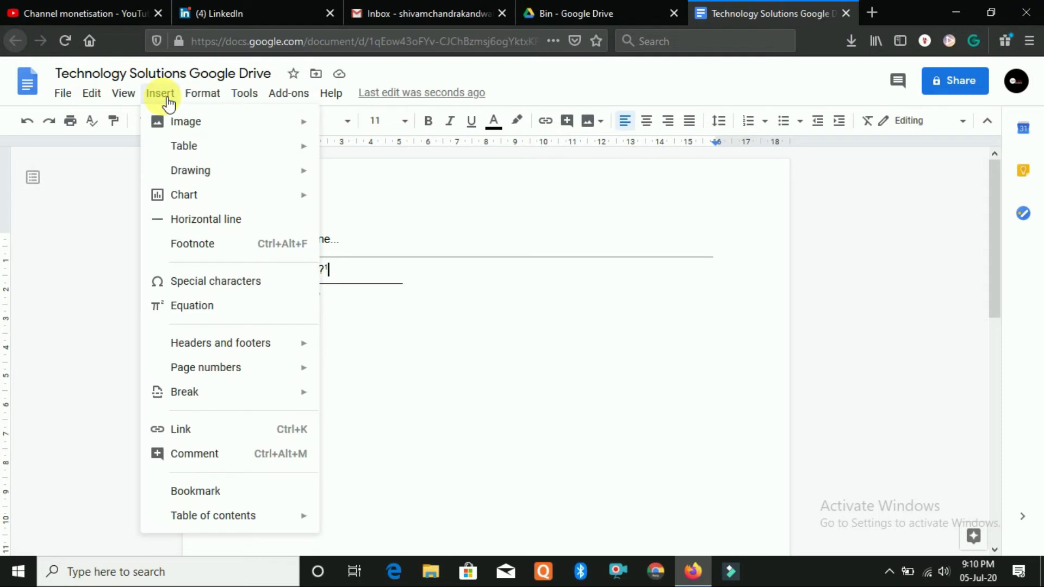
{"action": "left_click", "coordinate": [217, 321]}
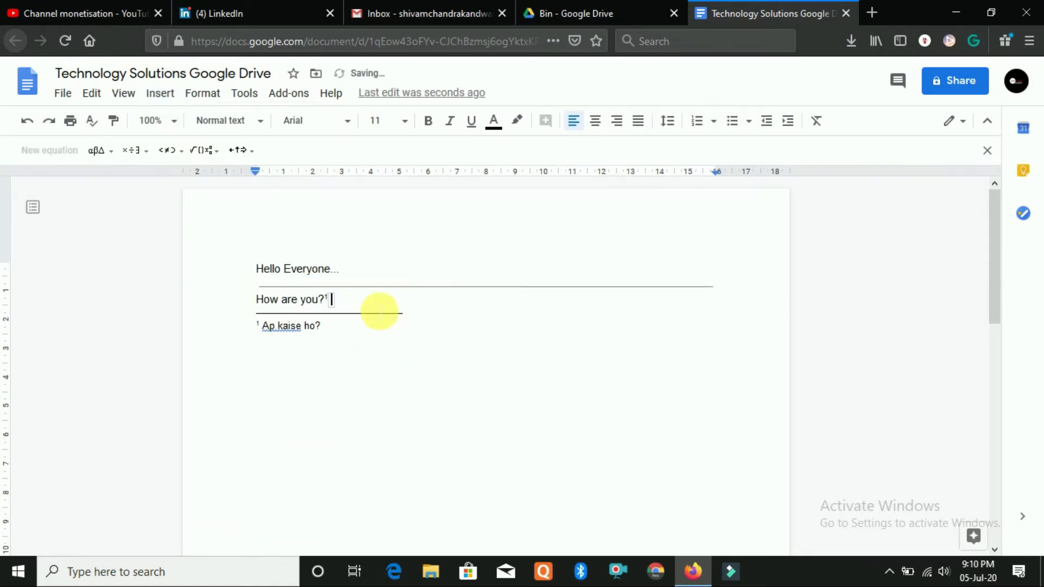
{"action": "left_click", "coordinate": [354, 309]}
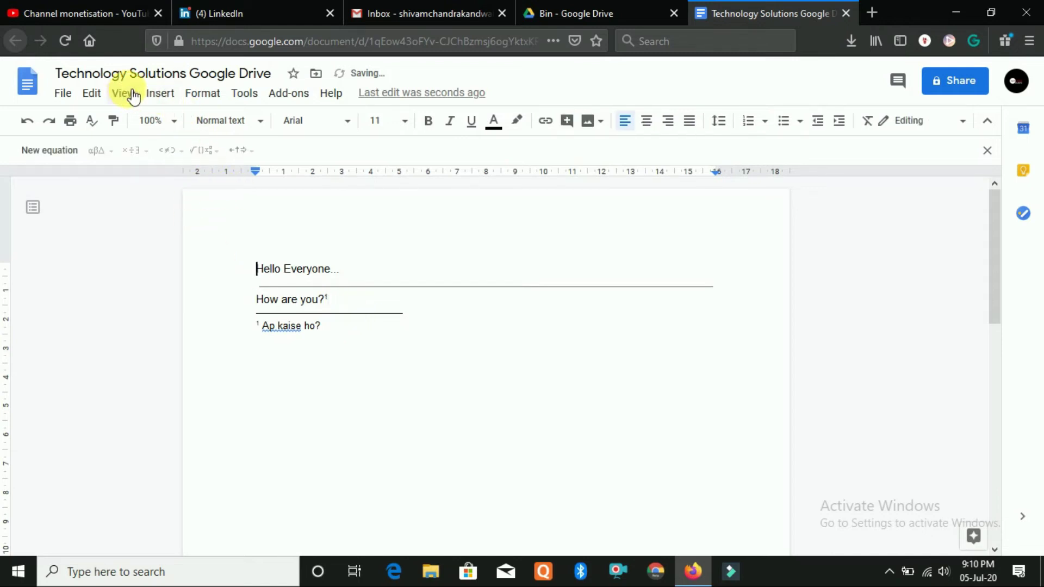
{"action": "left_click", "coordinate": [160, 93]}
Insert a page break from Insert > Break and scroll to check the pages
{"action": "mouse_move", "coordinate": [220, 354]}
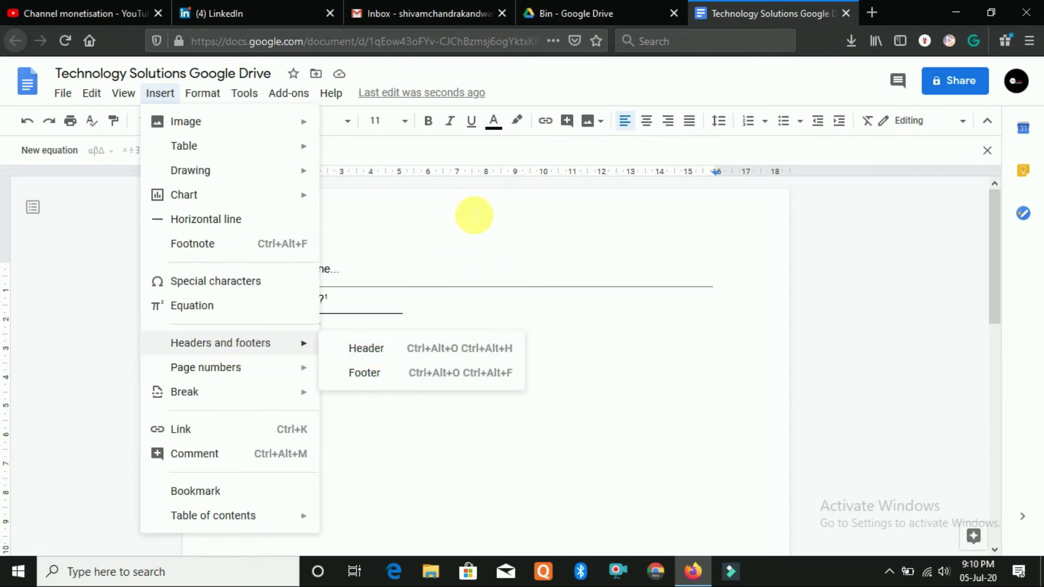
{"action": "scroll", "coordinate": [466, 506], "scroll_direction": "down", "scroll_amount": 5}
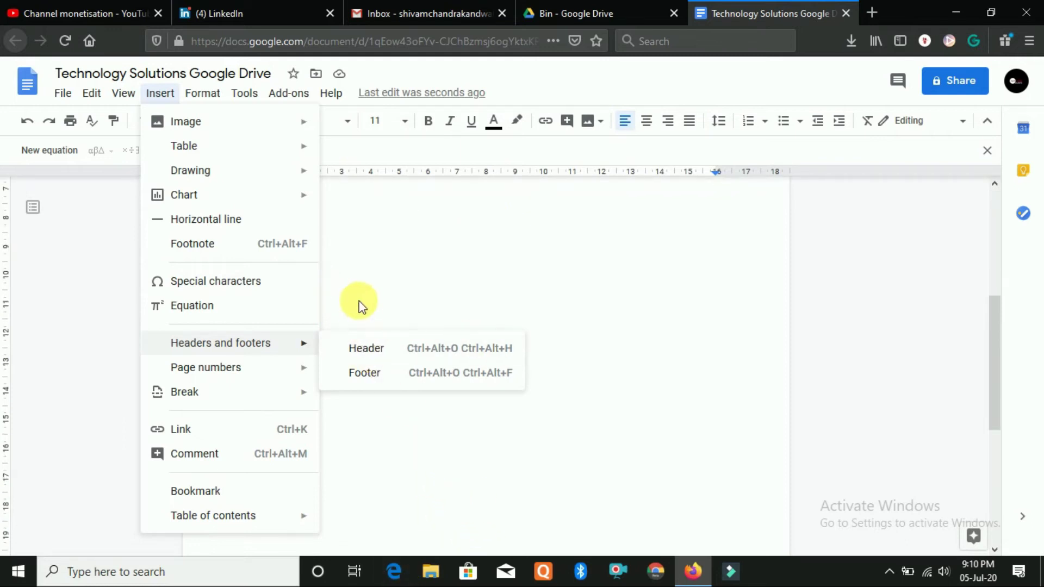
{"action": "scroll", "coordinate": [356, 303], "scroll_direction": "up", "scroll_amount": 5}
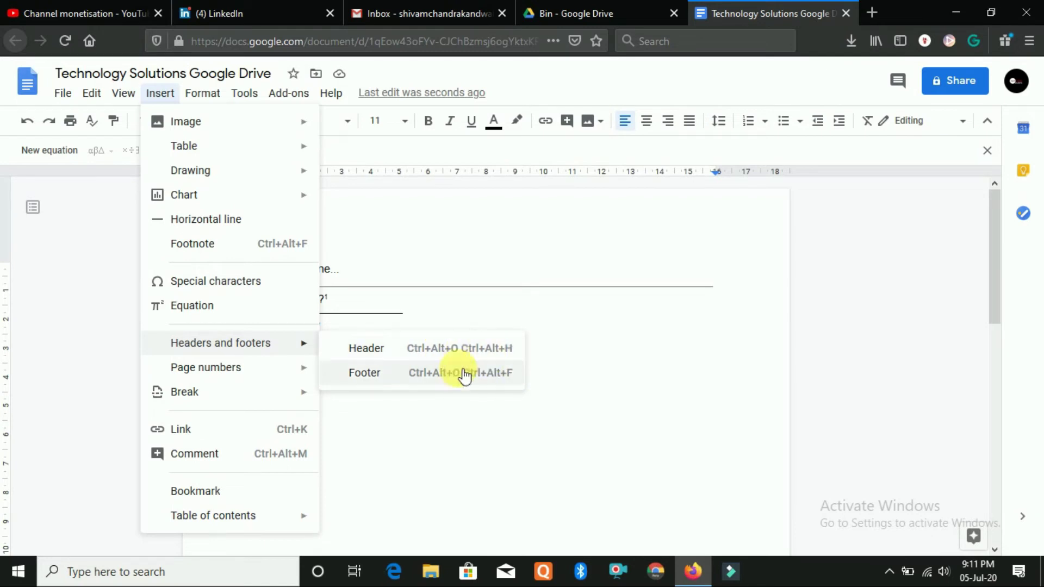
{"action": "mouse_move", "coordinate": [222, 375]}
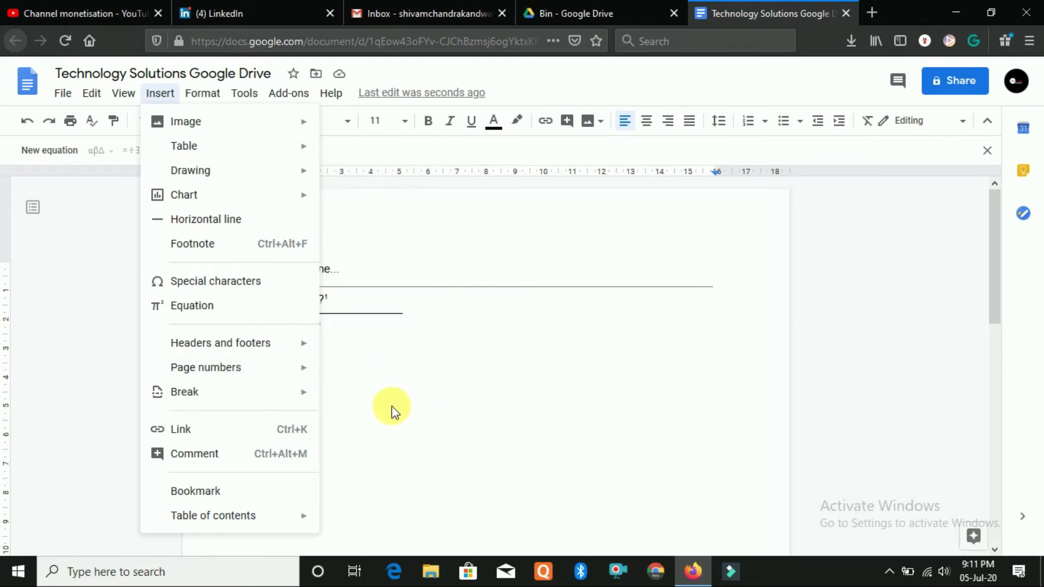
{"action": "mouse_move", "coordinate": [283, 395]}
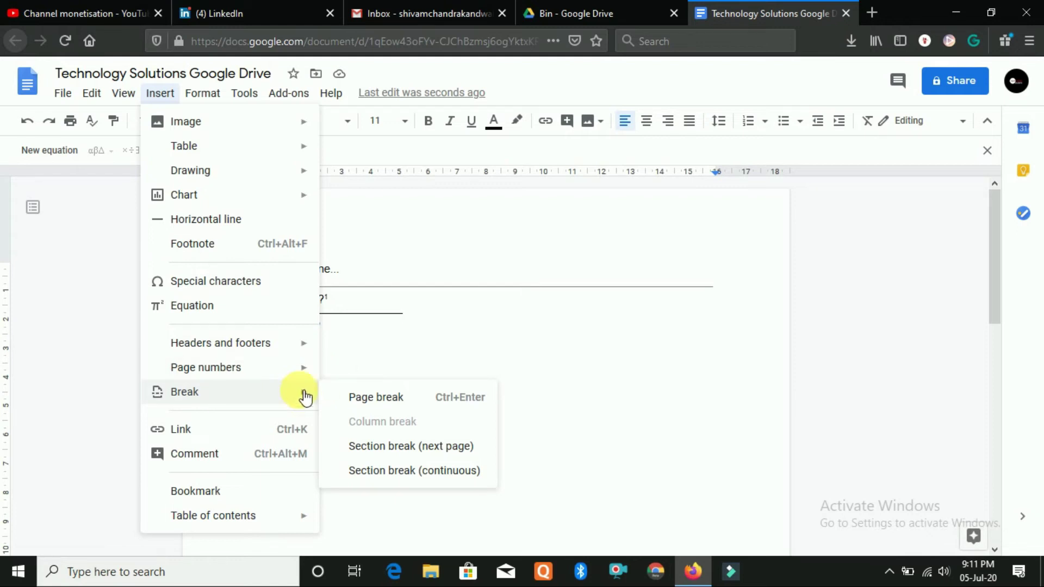
{"action": "left_click", "coordinate": [373, 403]}
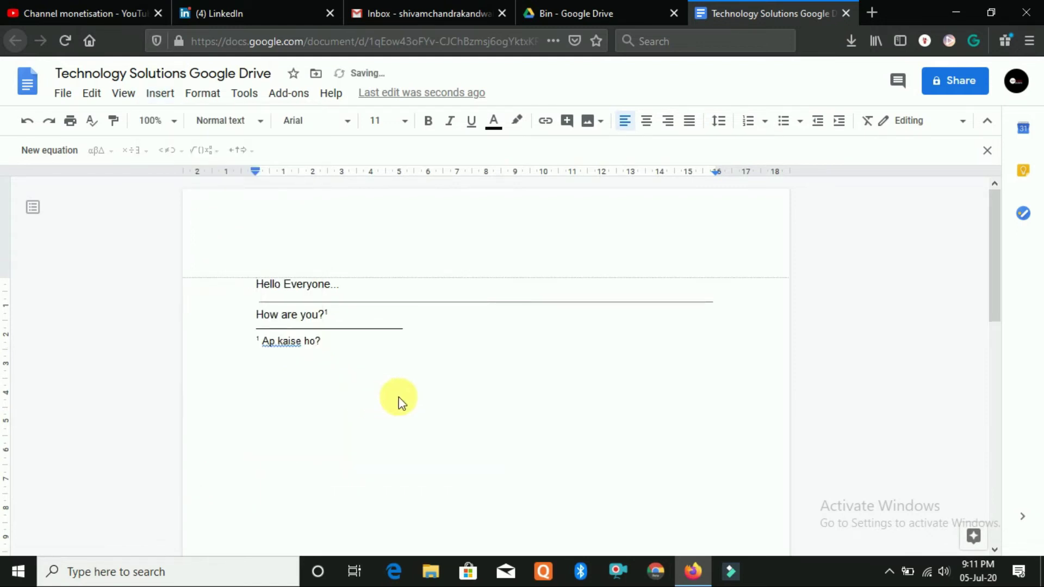
{"action": "scroll", "coordinate": [408, 400], "scroll_direction": "down", "scroll_amount": 10}
{"action": "scroll", "coordinate": [408, 427], "scroll_direction": "down", "scroll_amount": 1}
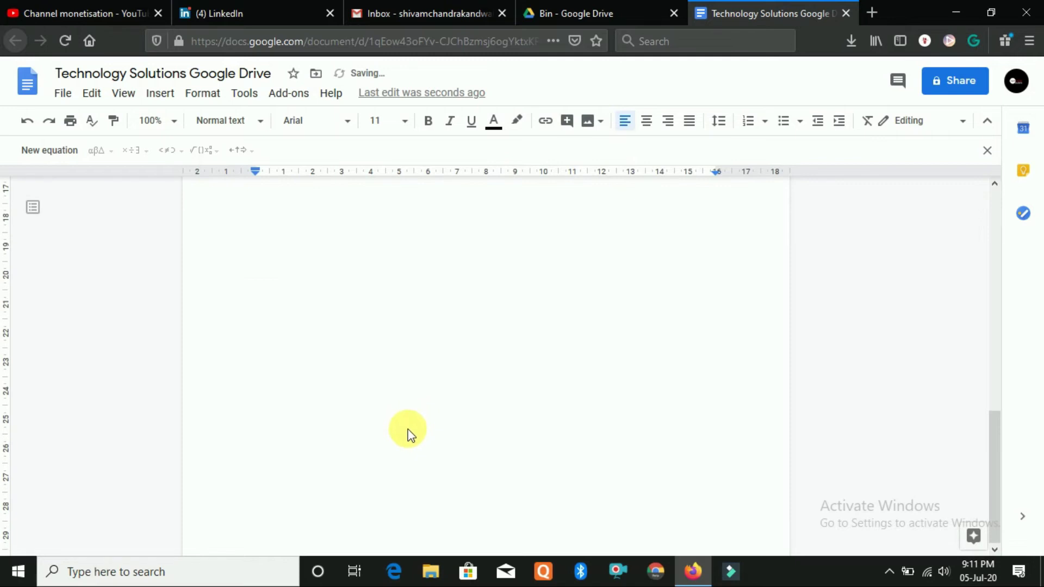
{"action": "scroll", "coordinate": [408, 427], "scroll_direction": "up", "scroll_amount": 8}
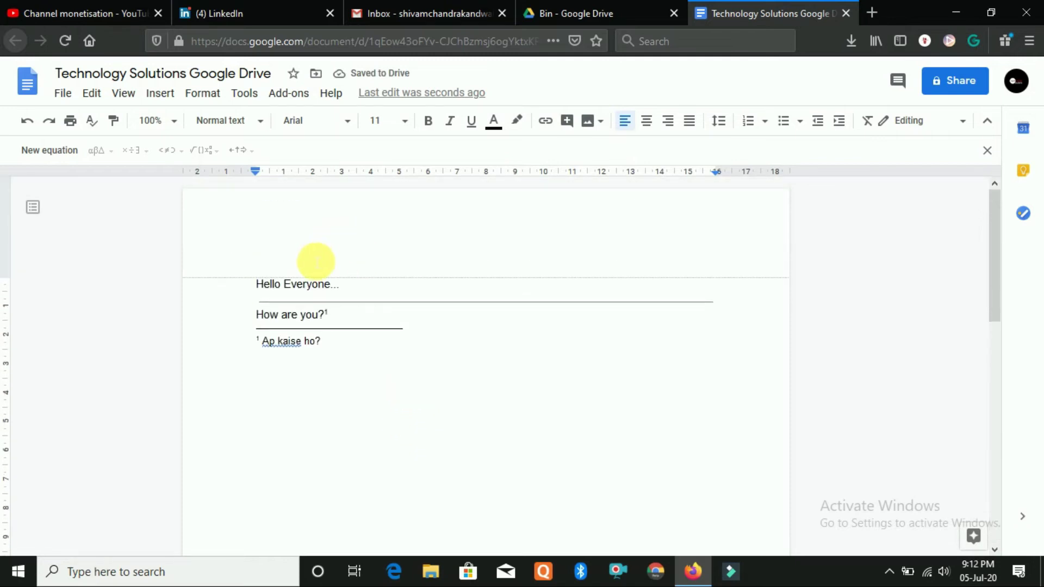
{"action": "scroll", "coordinate": [303, 280], "scroll_direction": "down", "scroll_amount": 10}
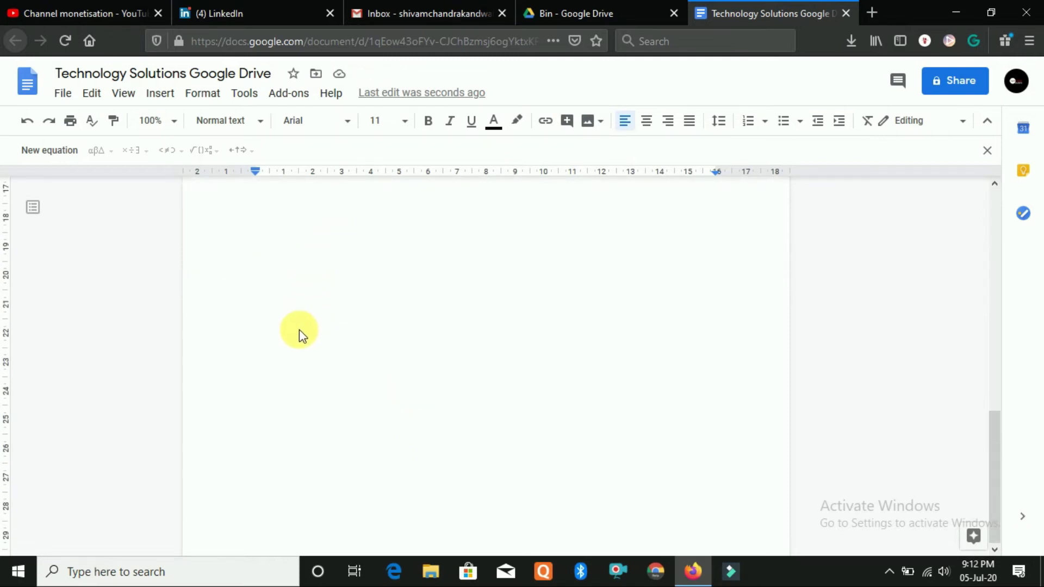
Place the caret in the footnote area and look through the Insert and Format menus
{"action": "left_click", "coordinate": [301, 328]}
{"action": "scroll", "coordinate": [289, 380], "scroll_direction": "down", "scroll_amount": 10}
{"action": "left_click", "coordinate": [293, 373]}
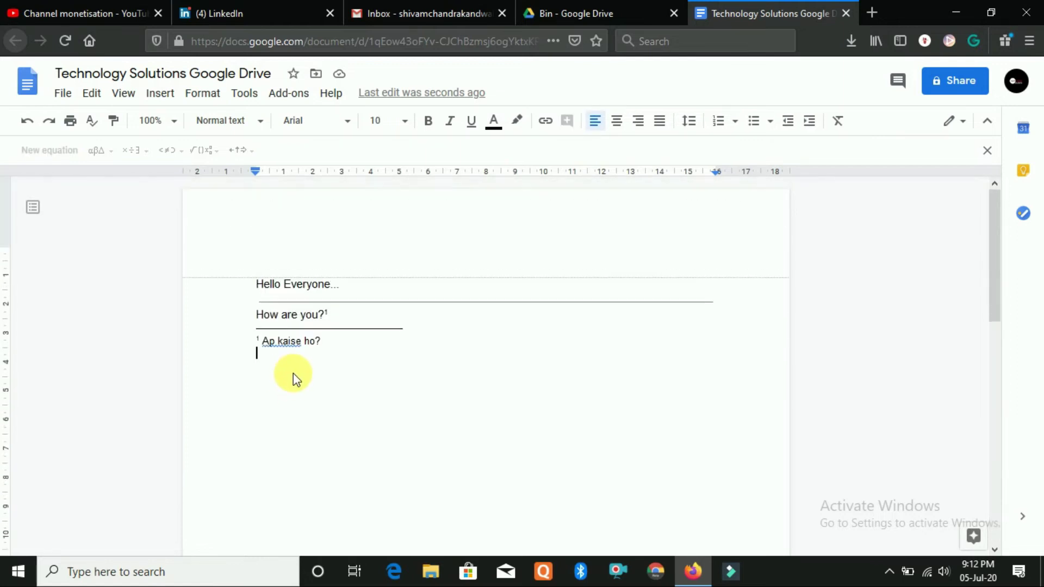
{"action": "left_click", "coordinate": [155, 95]}
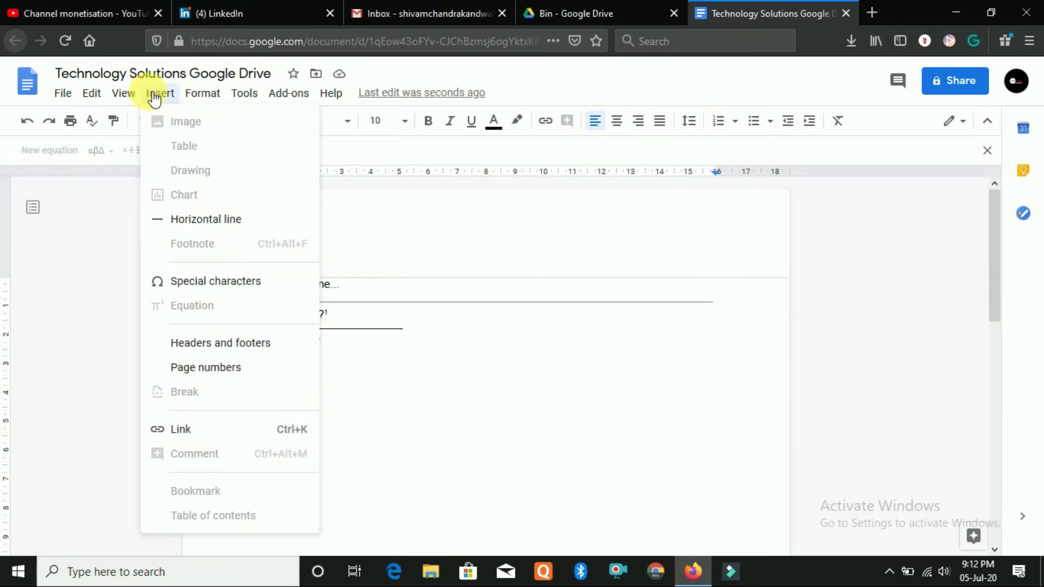
{"action": "left_click", "coordinate": [379, 374]}
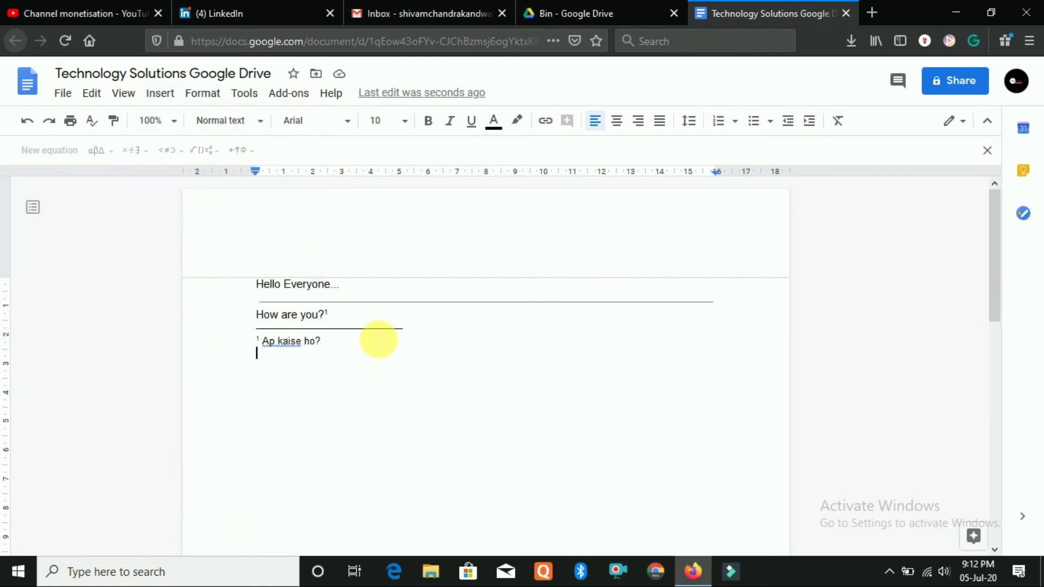
{"action": "left_click", "coordinate": [206, 95]}
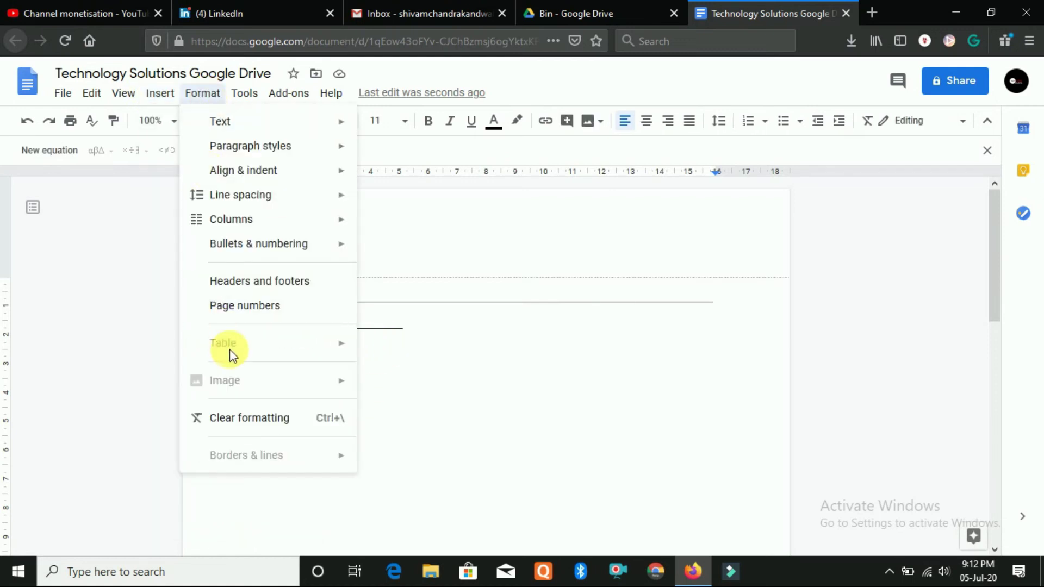
{"action": "mouse_move", "coordinate": [163, 97]}
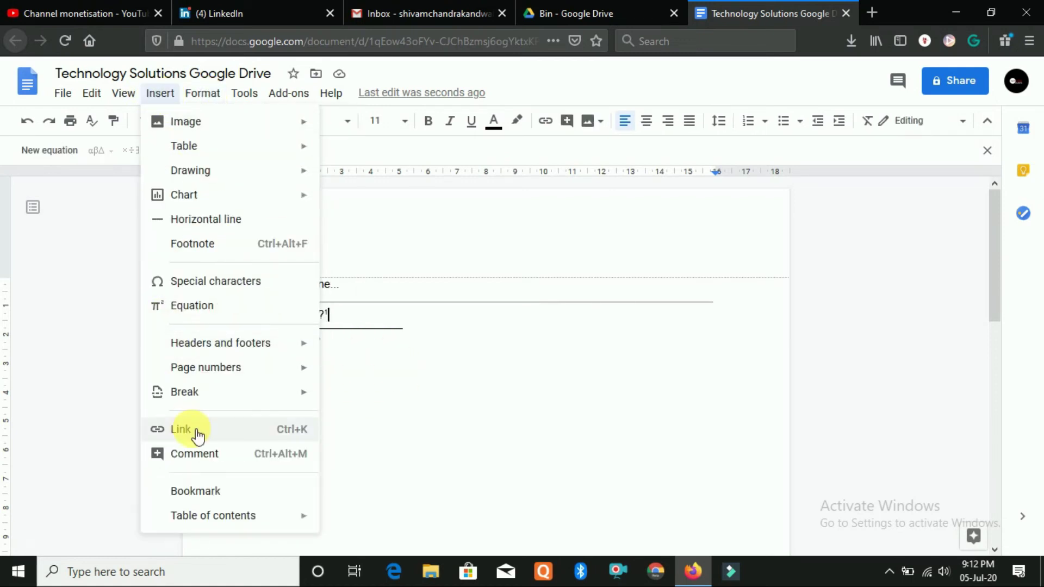
{"action": "left_click", "coordinate": [373, 411]}
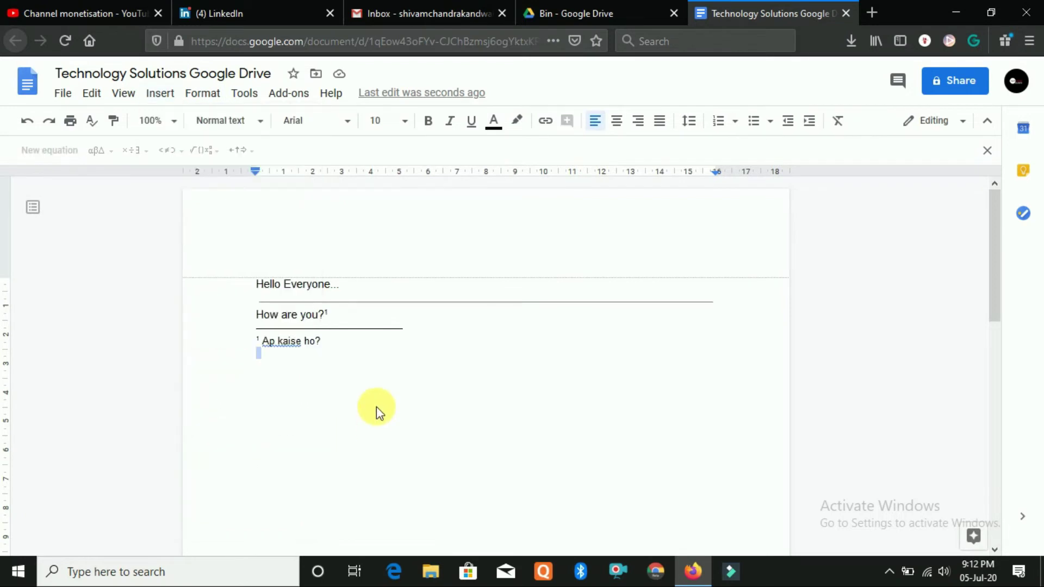
Link the footnote text 'Ap kaise ho?' to the YouTube channel URL, followed by 'Click here'
{"action": "left_click_drag", "start_coordinate": [318, 344], "coordinate": [261, 342]}
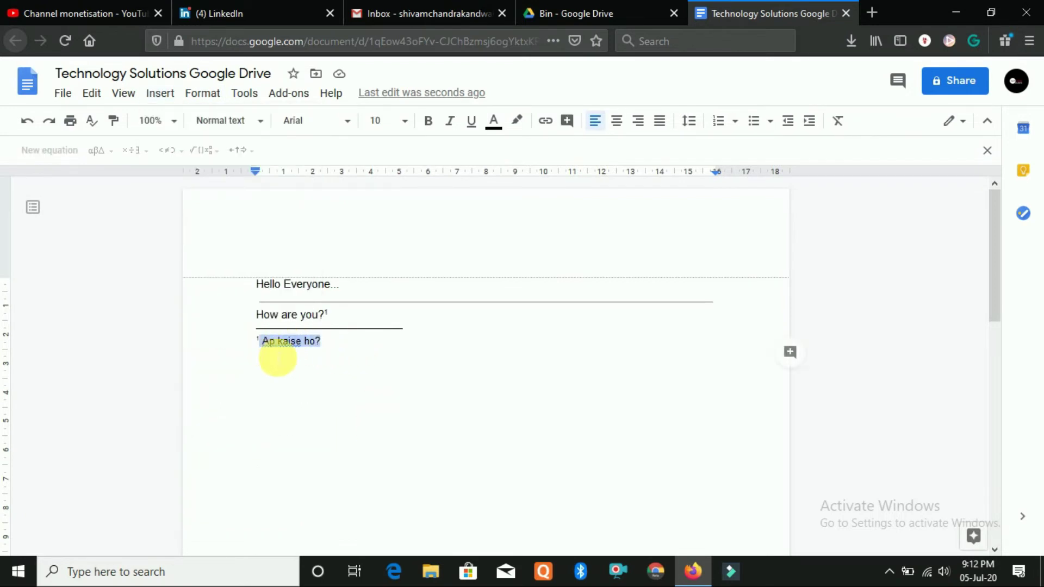
{"action": "left_click", "coordinate": [162, 95]}
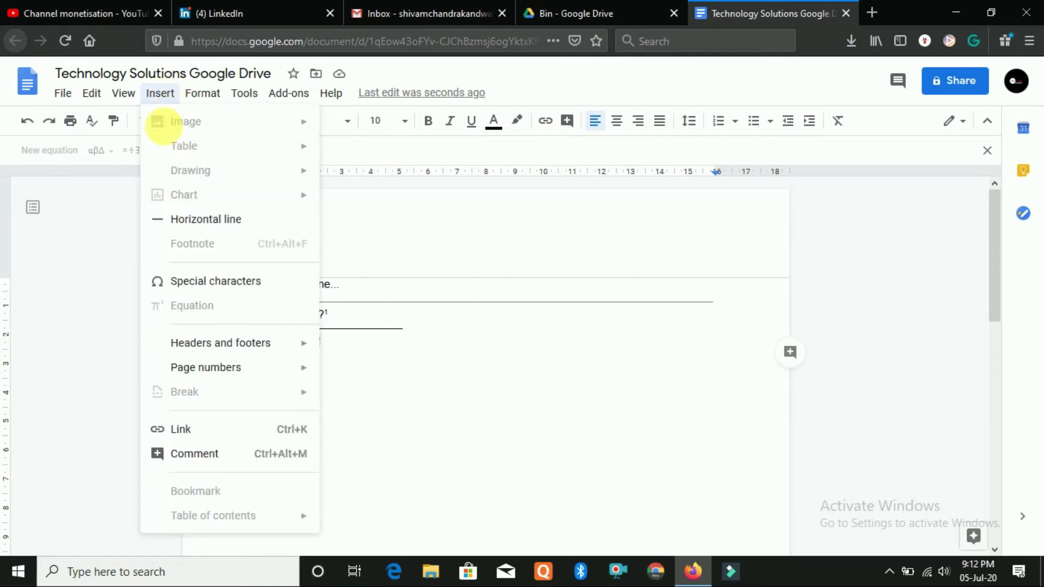
{"action": "left_click", "coordinate": [214, 430]}
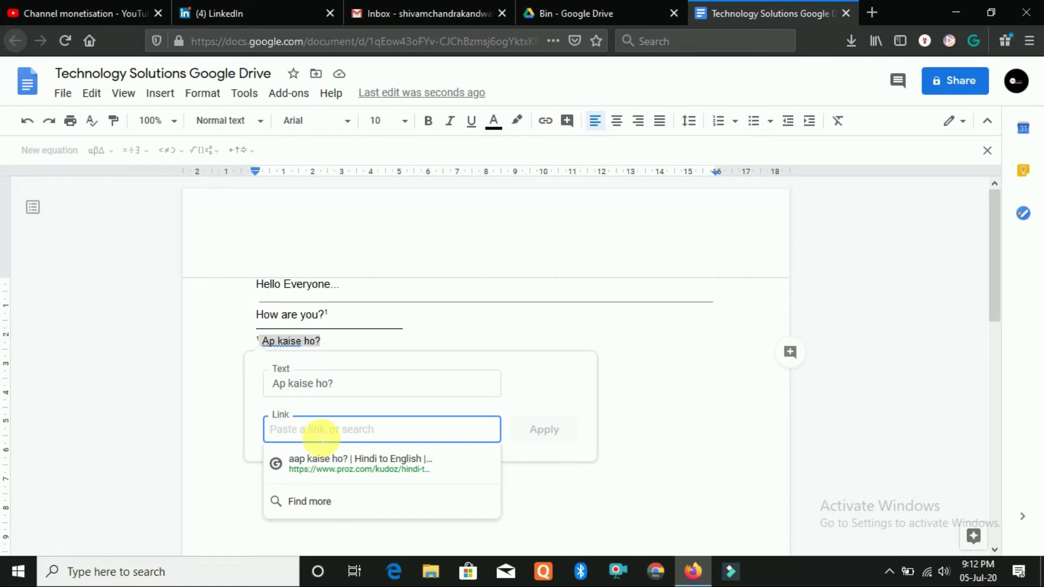
{"action": "type", "text": "www.youtube.com/technologyso"}
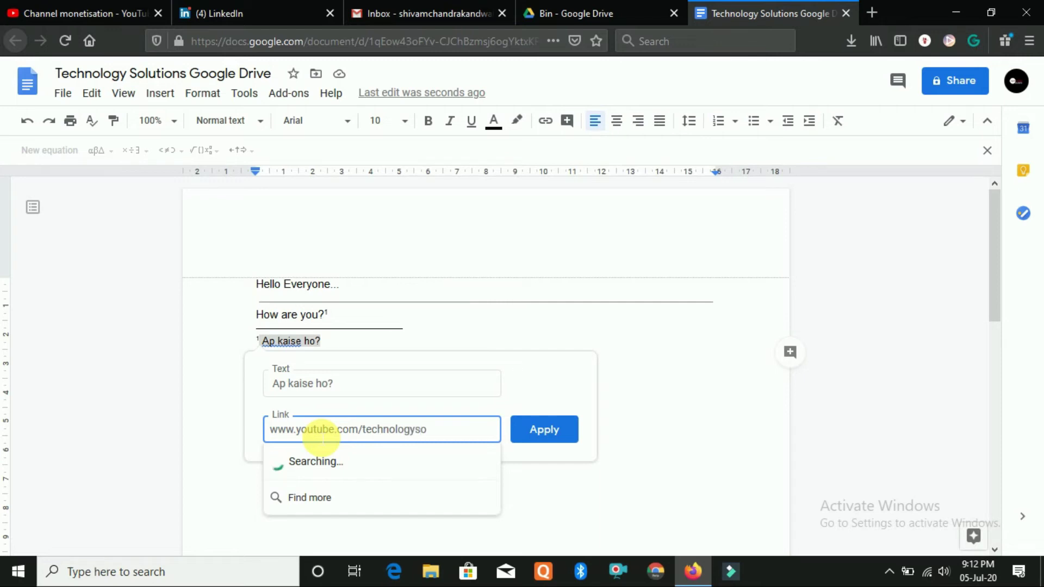
{"action": "type", "text": "ts"}
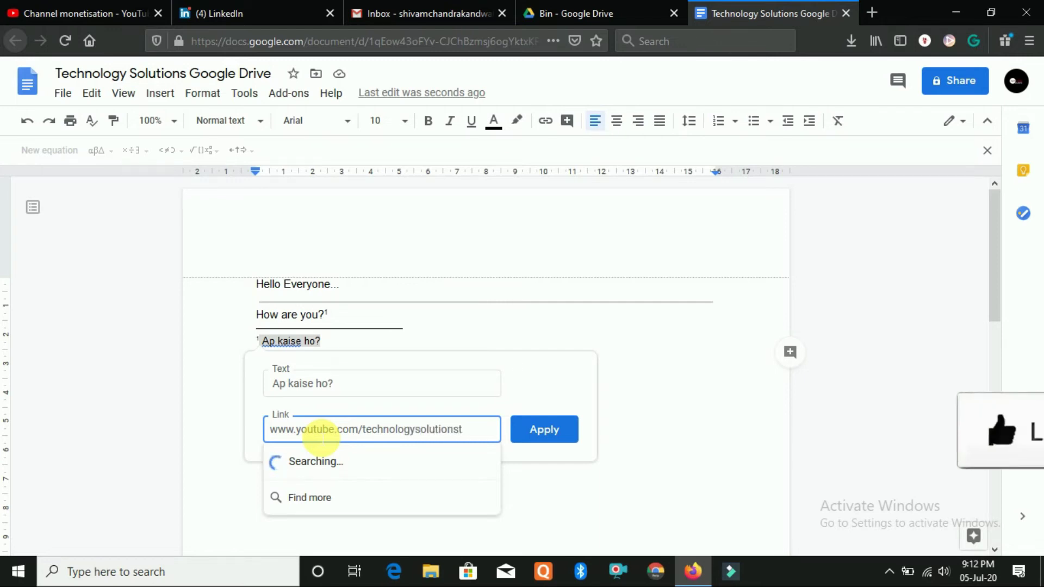
{"action": "left_click", "coordinate": [542, 429]}
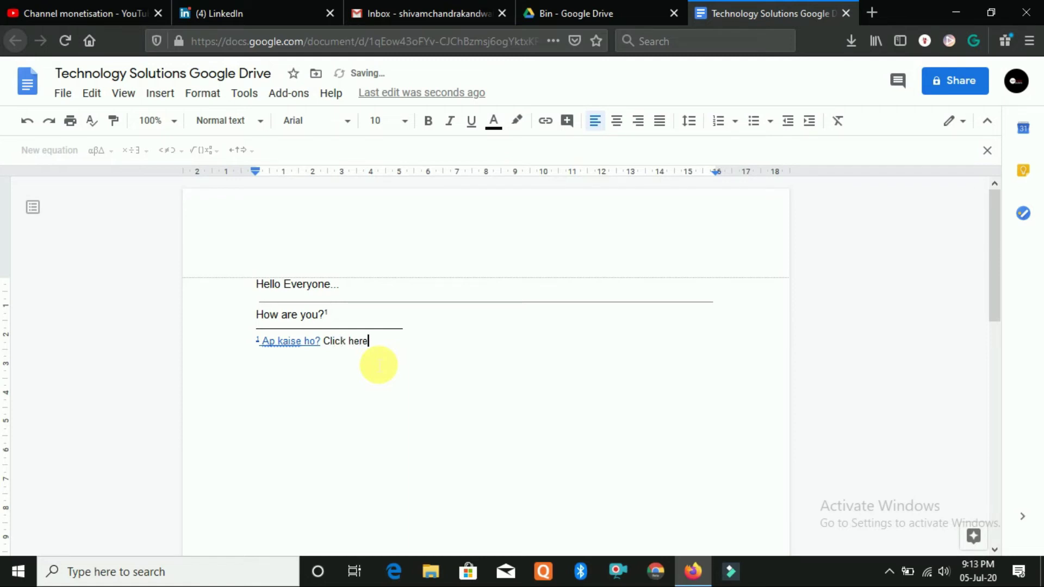
{"action": "left_click_drag", "start_coordinate": [333, 351], "coordinate": [390, 354]}
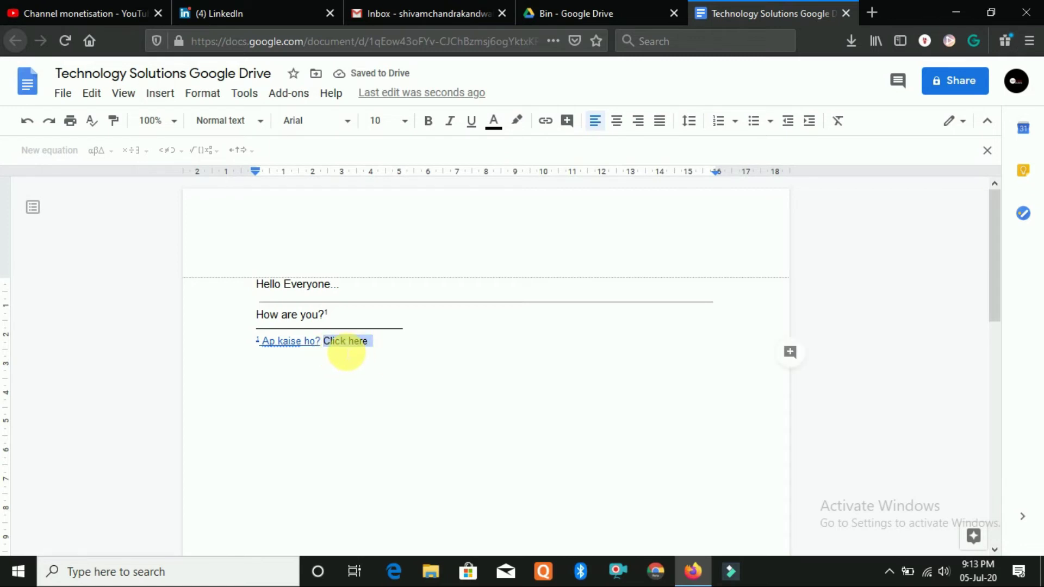
{"action": "left_click", "coordinate": [347, 352]}
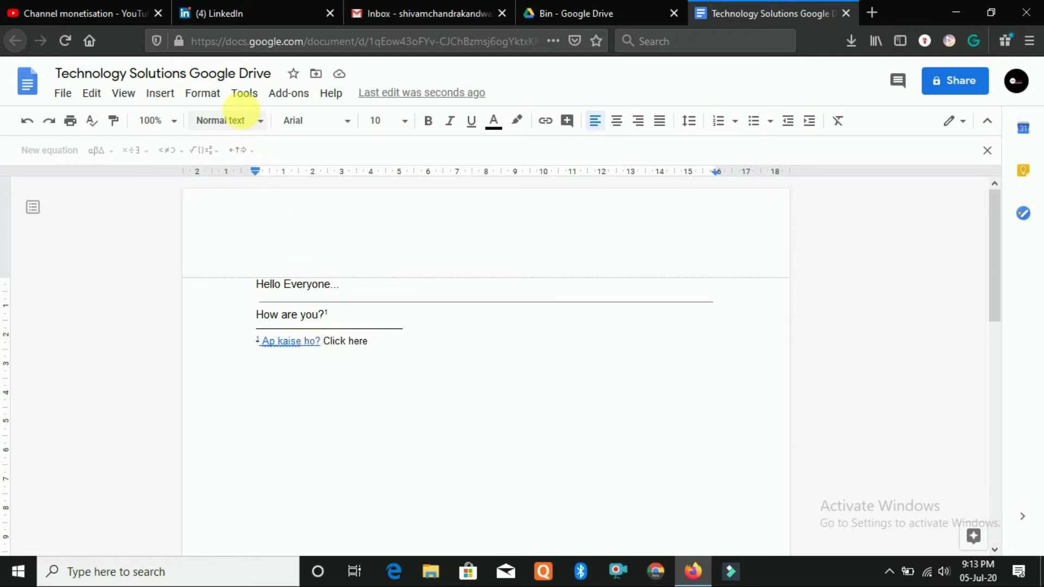
{"action": "left_click", "coordinate": [160, 93]}
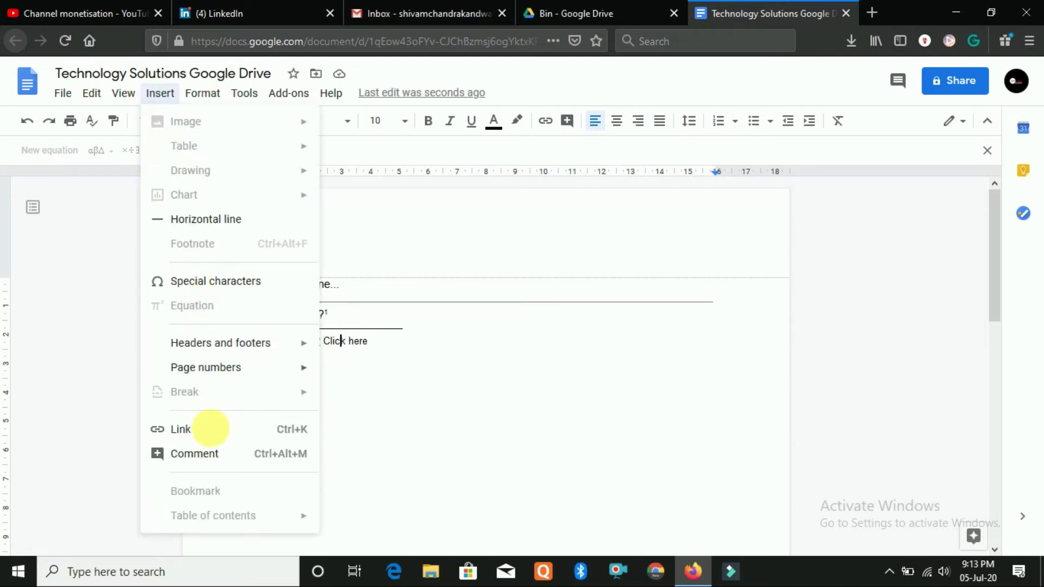
{"action": "left_click", "coordinate": [216, 455]}
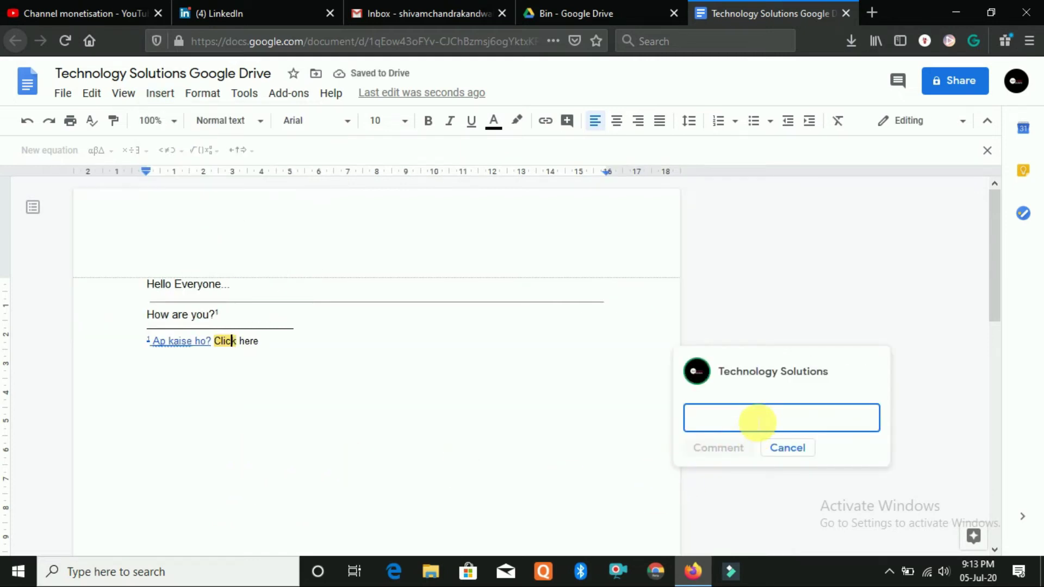
{"action": "type", "text": "just click"}
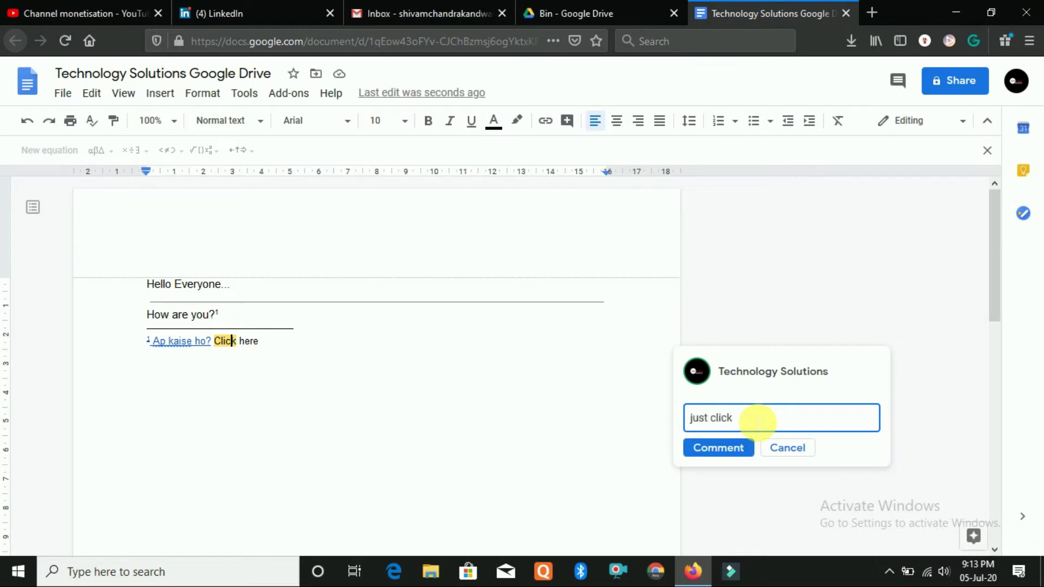
{"action": "left_click", "coordinate": [729, 445]}
{"action": "left_click", "coordinate": [415, 410]}
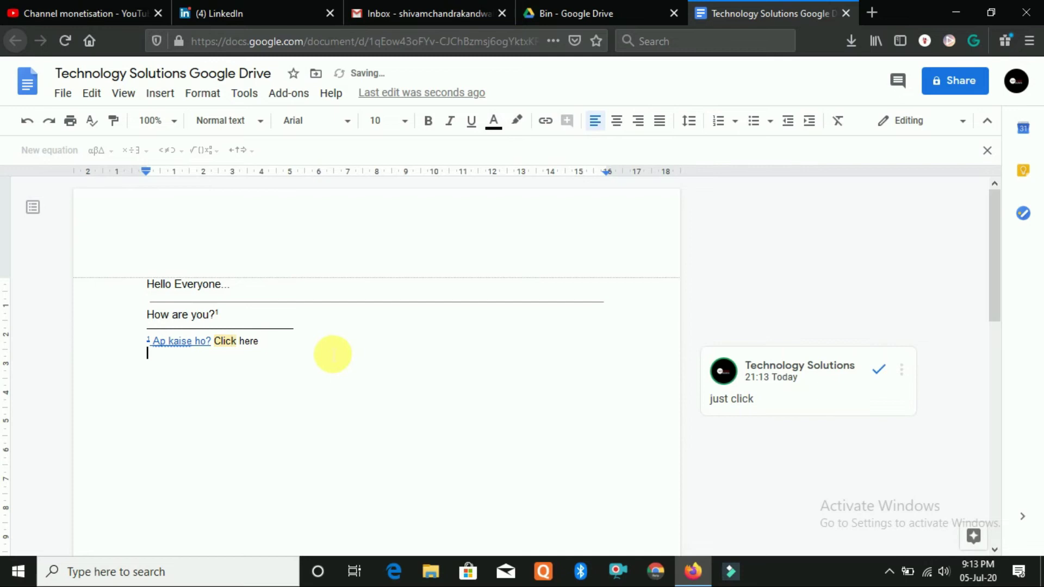
{"action": "left_click", "coordinate": [214, 341]}
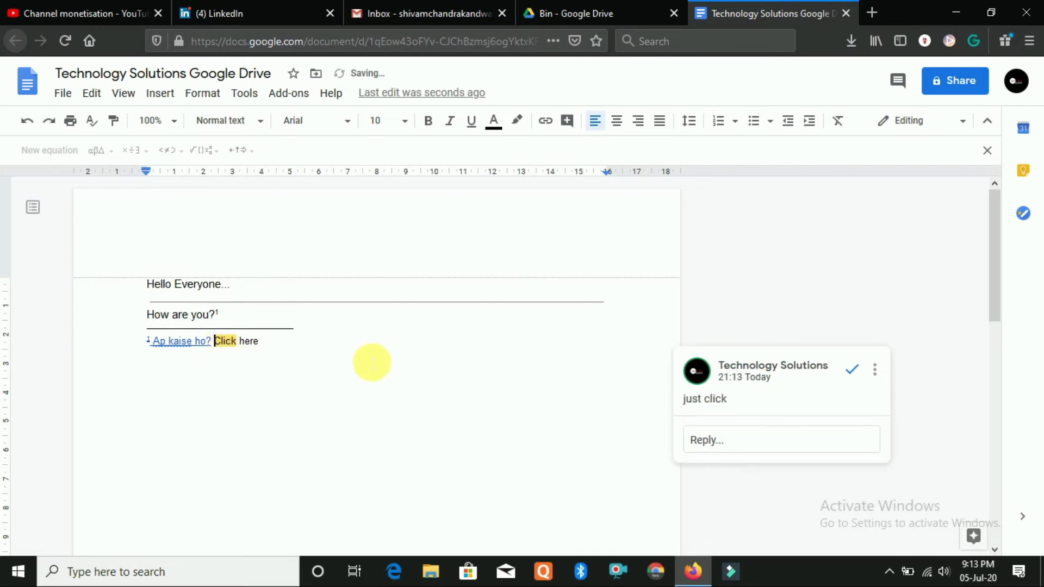
{"action": "left_click", "coordinate": [715, 447]}
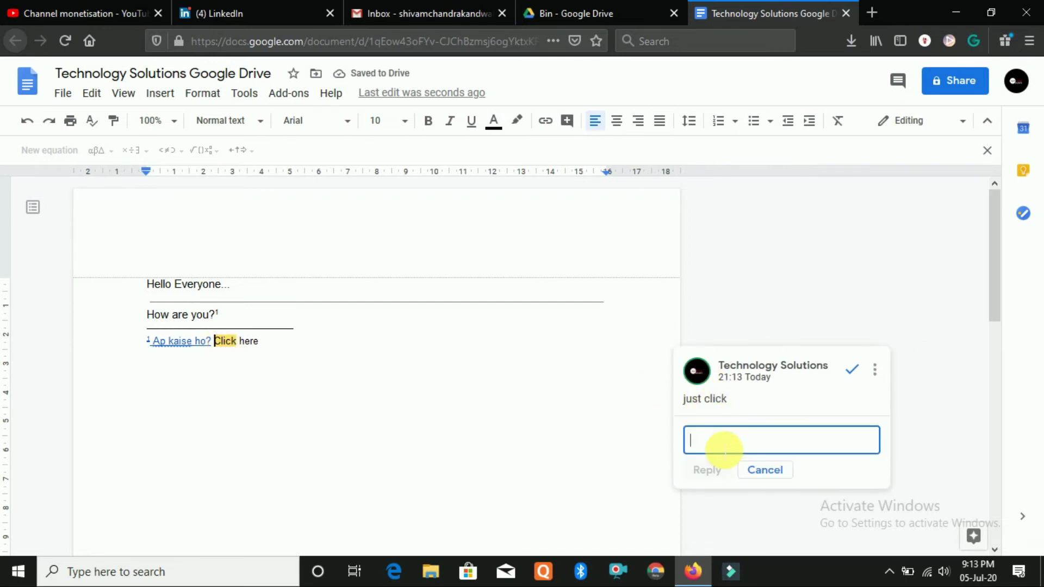
{"action": "left_click", "coordinate": [764, 469]}
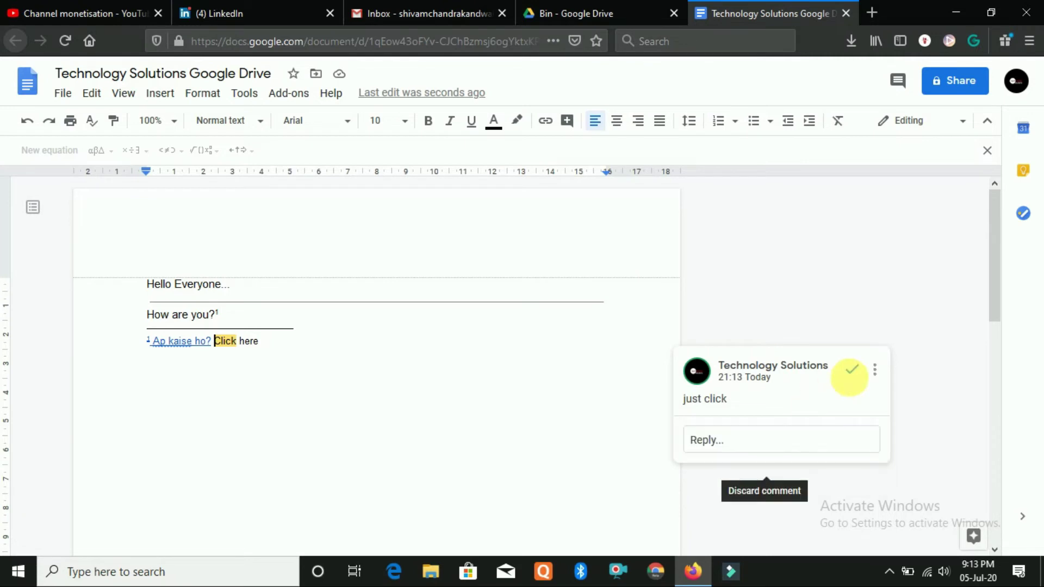
{"action": "left_click", "coordinate": [876, 372]}
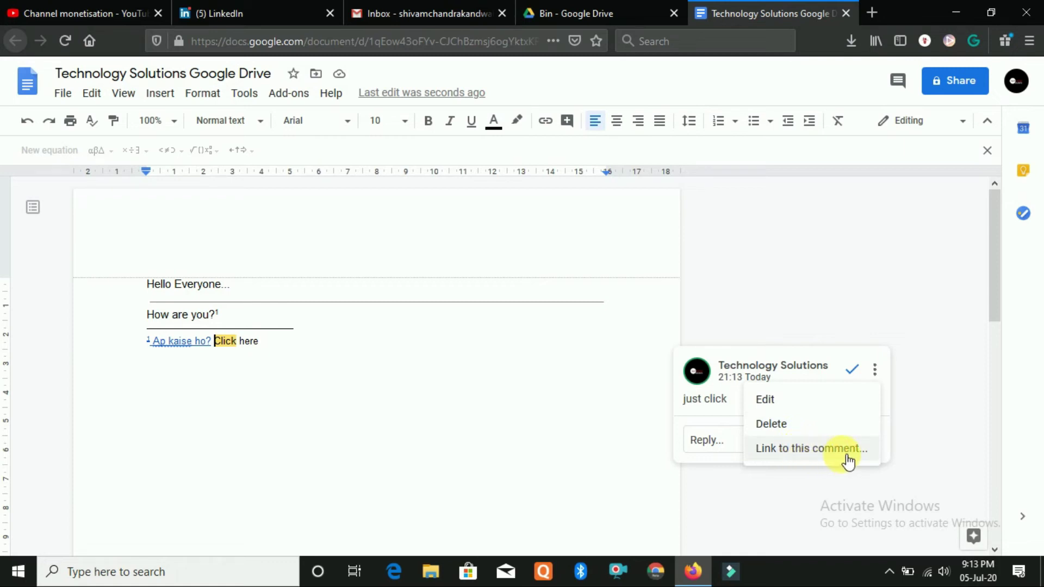
{"action": "left_click", "coordinate": [798, 429]}
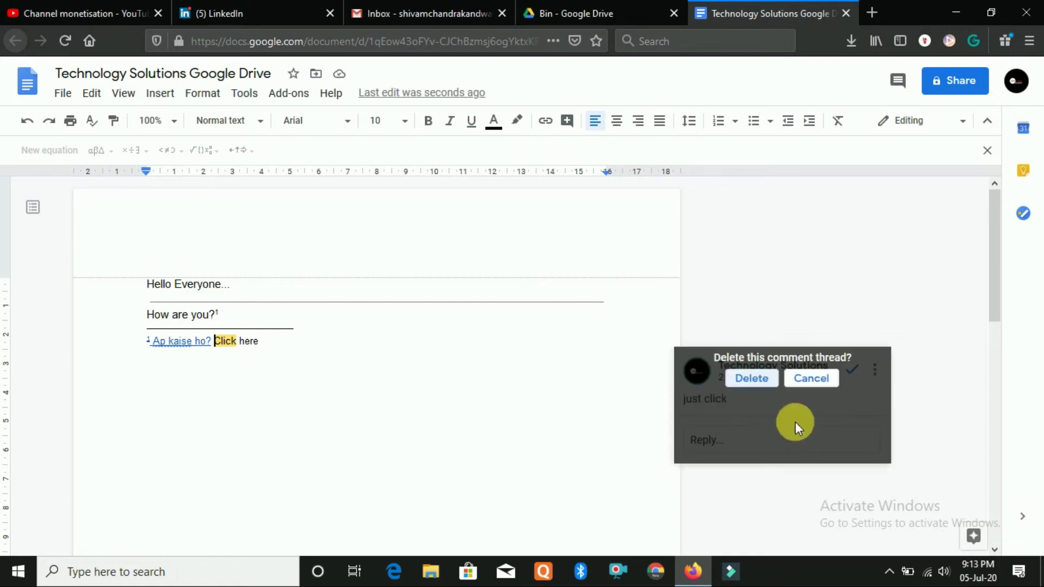
{"action": "left_click", "coordinate": [750, 380]}
{"action": "left_click", "coordinate": [473, 366]}
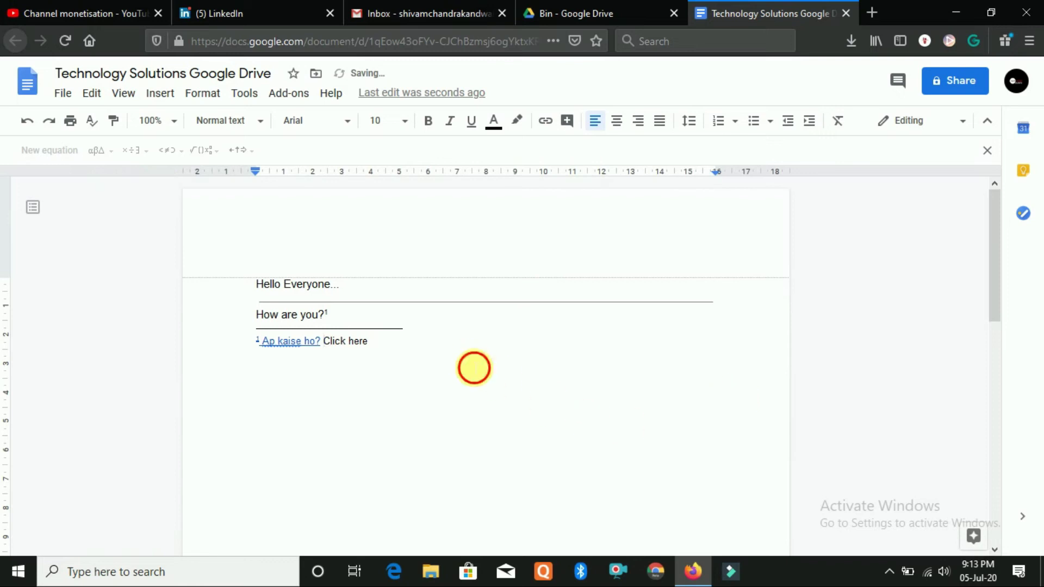
Browse the Insert menu items with the caret and selection in the footnote's 'Click here' text
{"action": "left_click", "coordinate": [162, 101]}
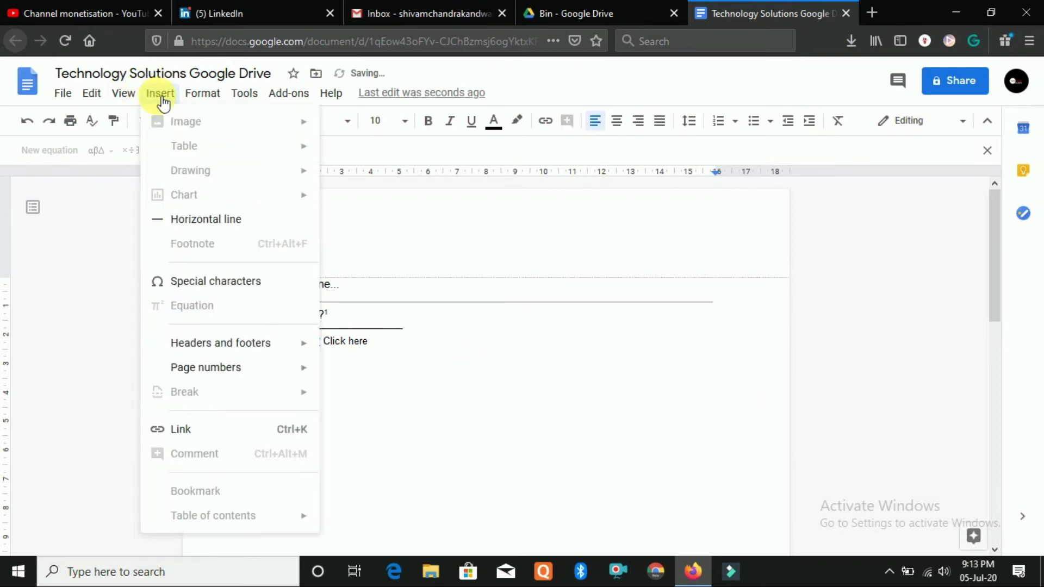
{"action": "left_click", "coordinate": [356, 366]}
{"action": "left_click", "coordinate": [323, 341]}
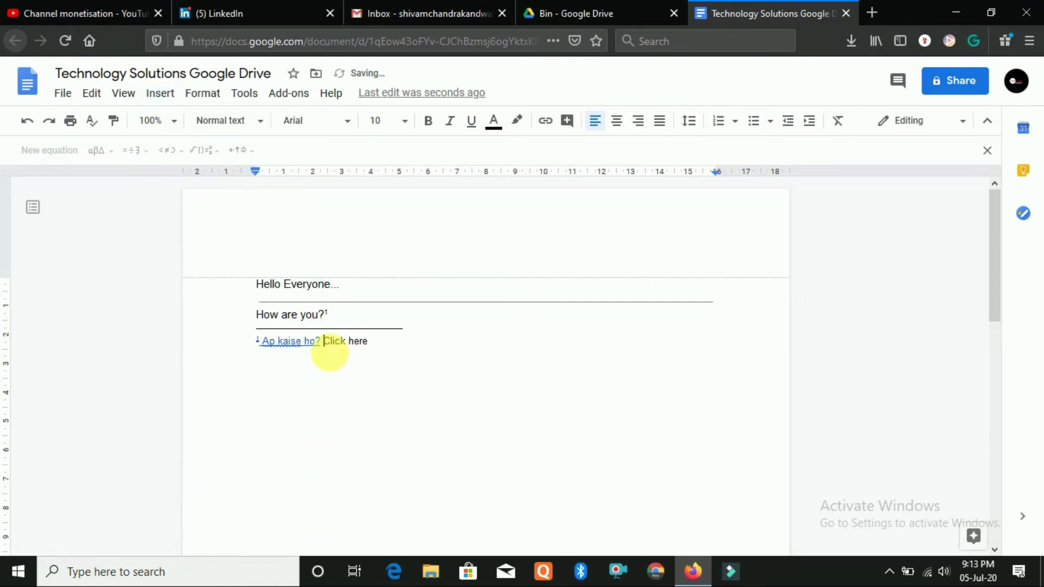
{"action": "left_click", "coordinate": [157, 96]}
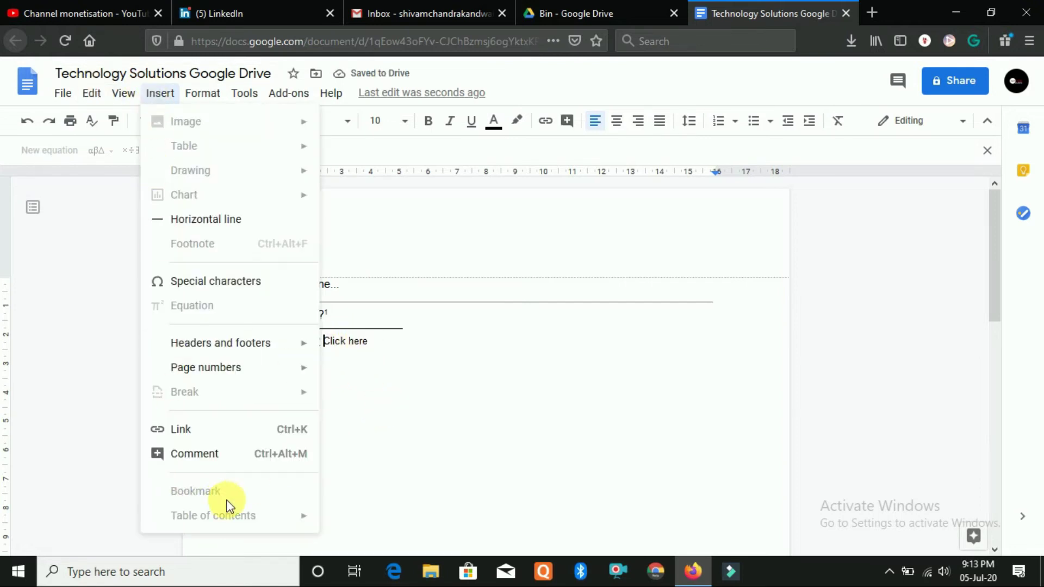
{"action": "left_click", "coordinate": [391, 353]}
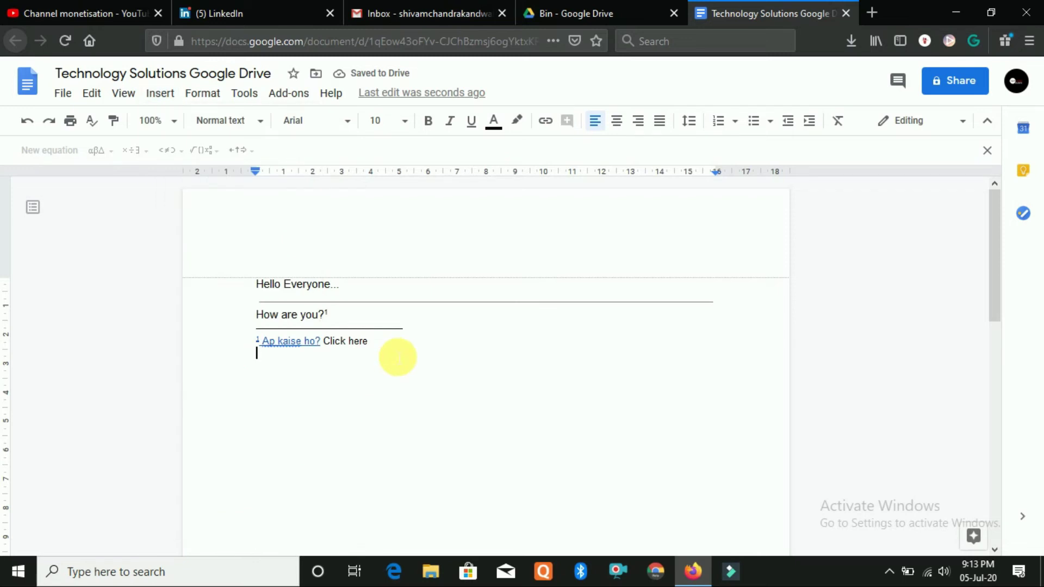
{"action": "left_click_drag", "start_coordinate": [362, 350], "coordinate": [326, 359]}
{"action": "left_click", "coordinate": [160, 93]}
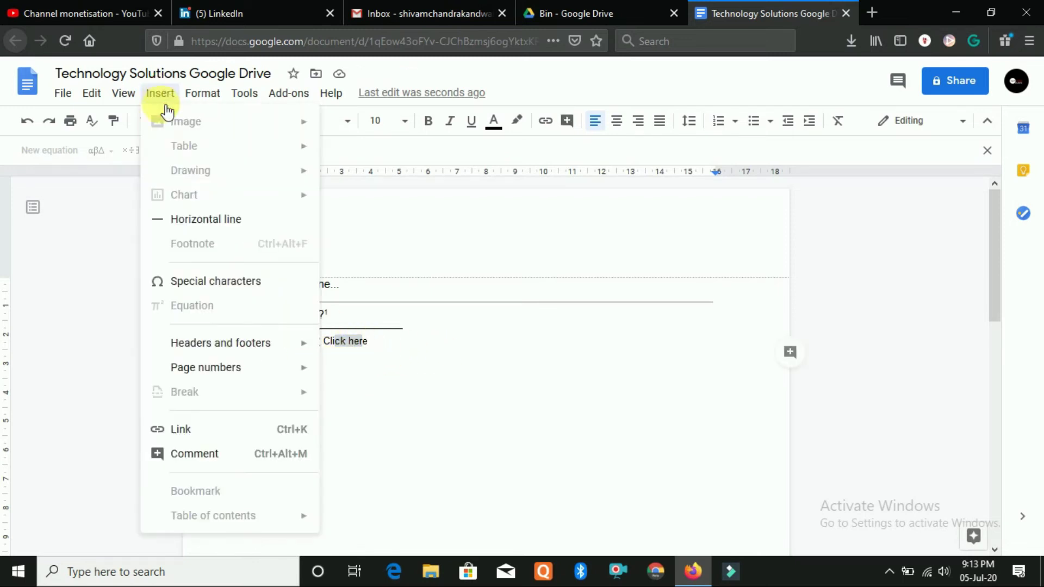
{"action": "left_click", "coordinate": [382, 456]}
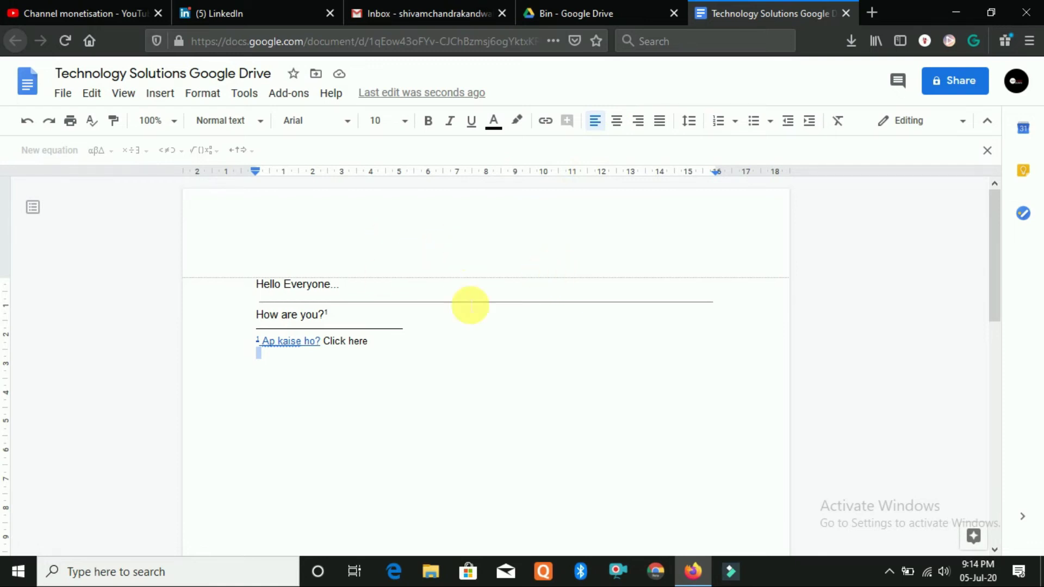
{"action": "scroll", "coordinate": [492, 368], "scroll_direction": "down", "scroll_amount": 6}
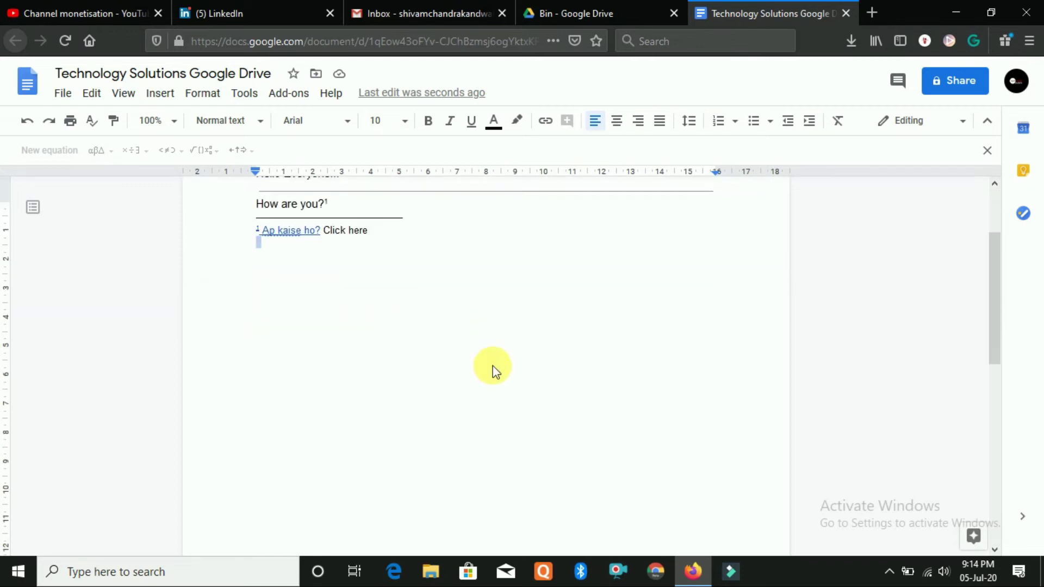
{"action": "scroll", "coordinate": [488, 359], "scroll_direction": "up", "scroll_amount": 6}
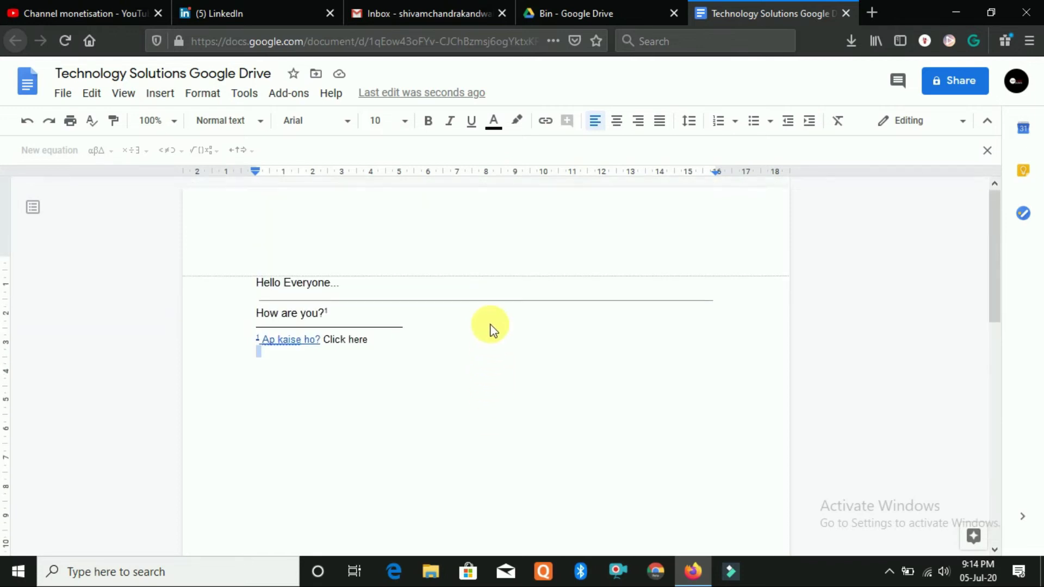
{"action": "left_click", "coordinate": [160, 93]}
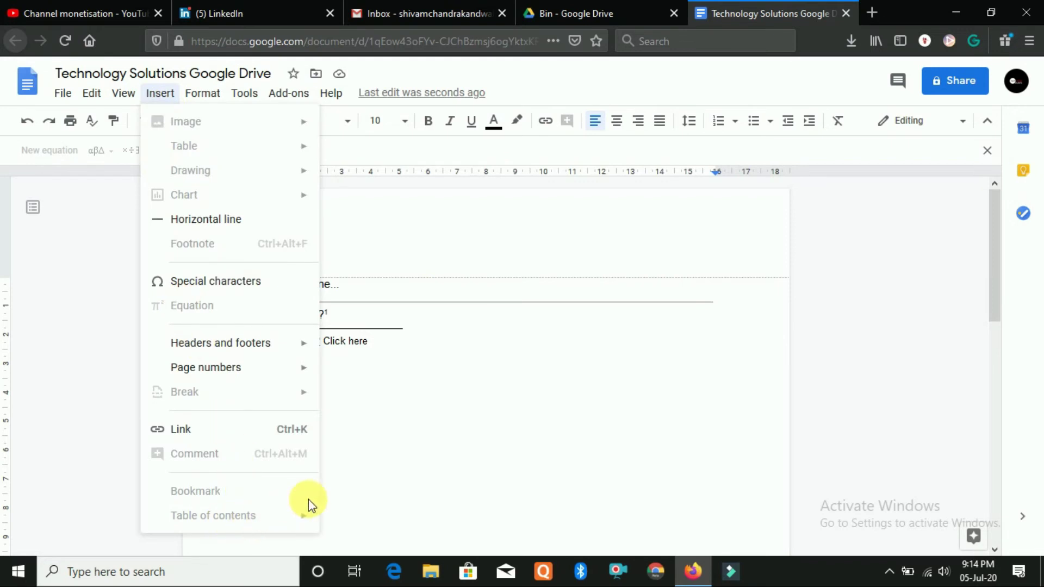
Browse Format > Text, Paragraph styles and Line spacing, then start a new line after 'Click here'
{"action": "left_click", "coordinate": [425, 461]}
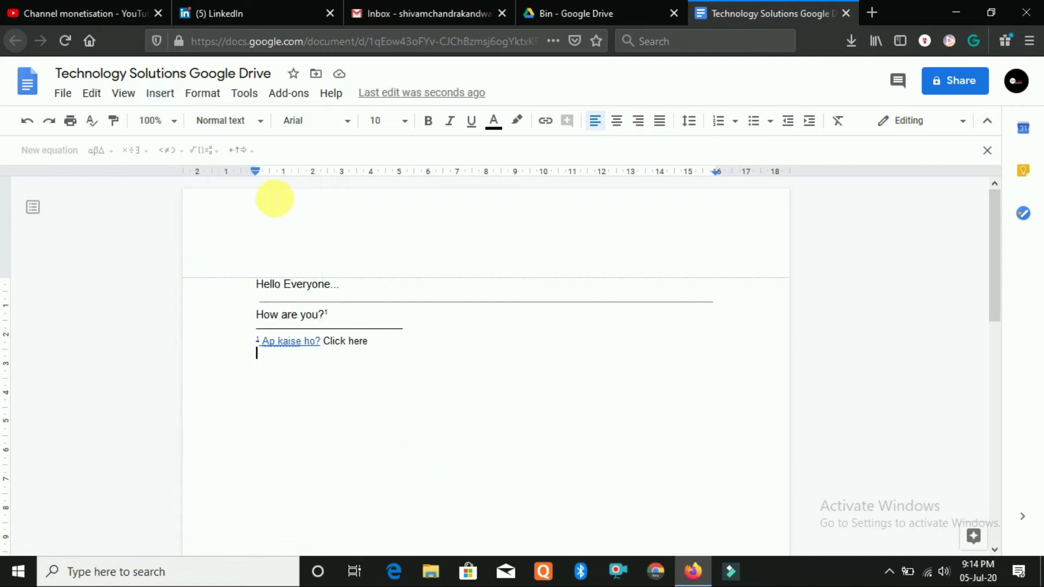
{"action": "left_click", "coordinate": [207, 95]}
{"action": "mouse_move", "coordinate": [247, 133]}
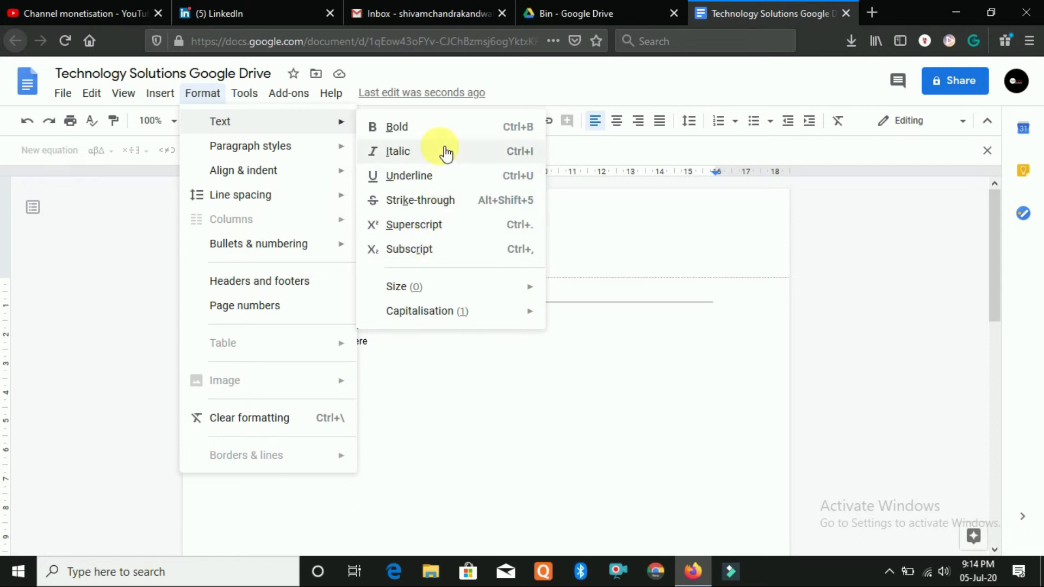
{"action": "mouse_move", "coordinate": [283, 150]}
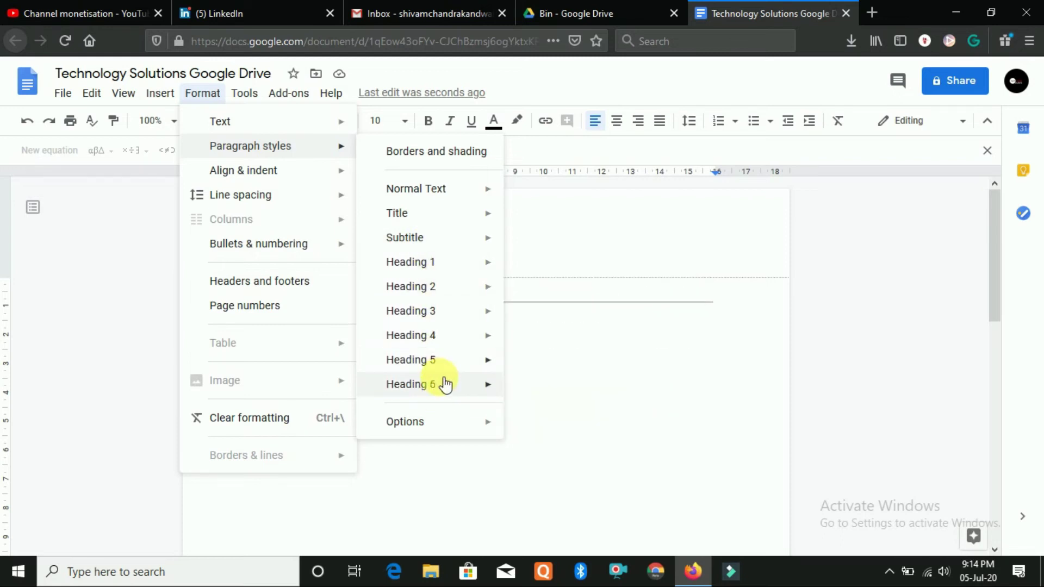
{"action": "mouse_move", "coordinate": [443, 371]}
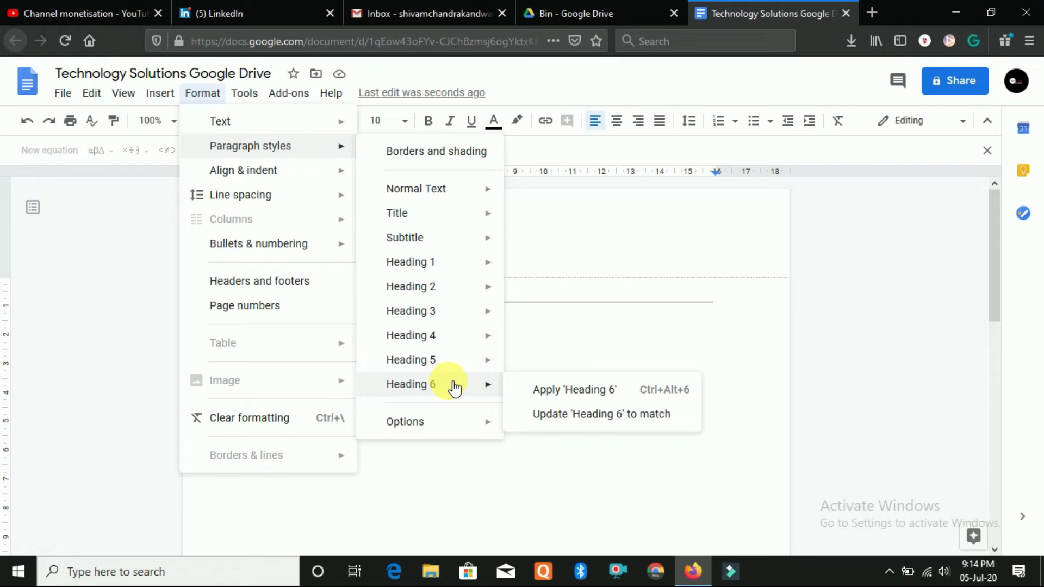
{"action": "mouse_move", "coordinate": [443, 277]}
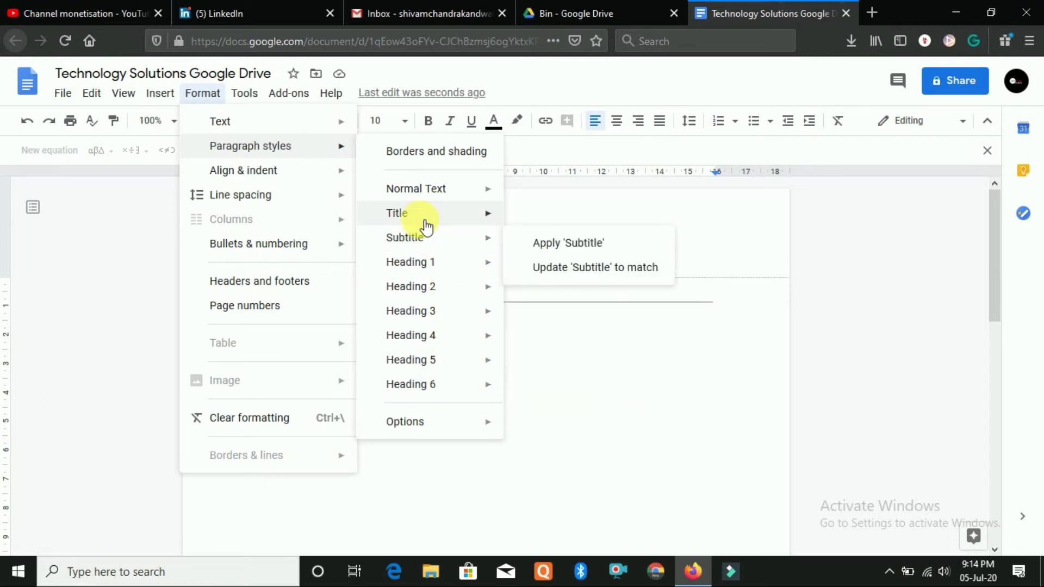
{"action": "mouse_move", "coordinate": [449, 217]}
{"action": "mouse_move", "coordinate": [433, 195]}
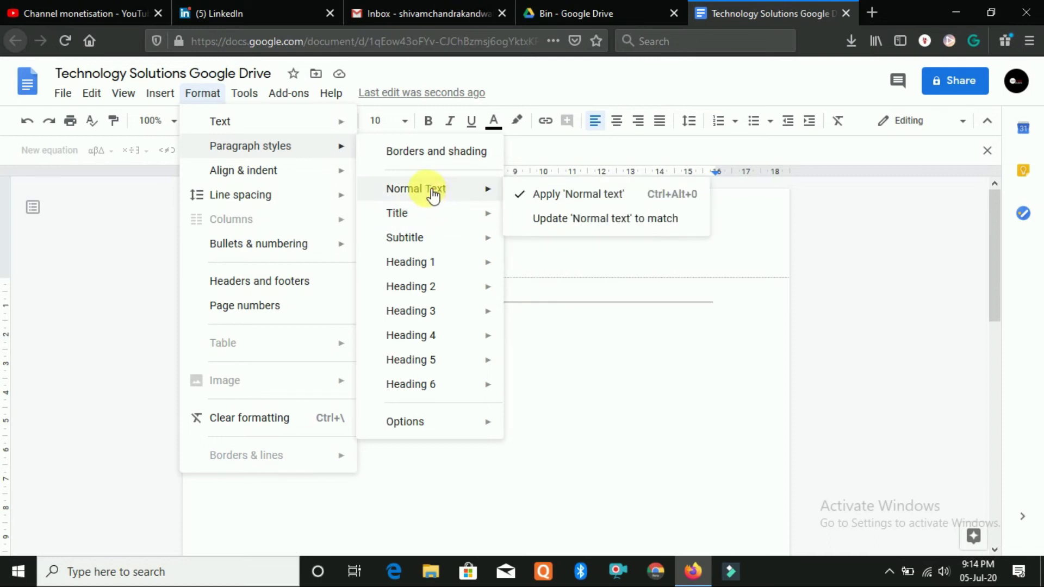
{"action": "mouse_move", "coordinate": [263, 170]}
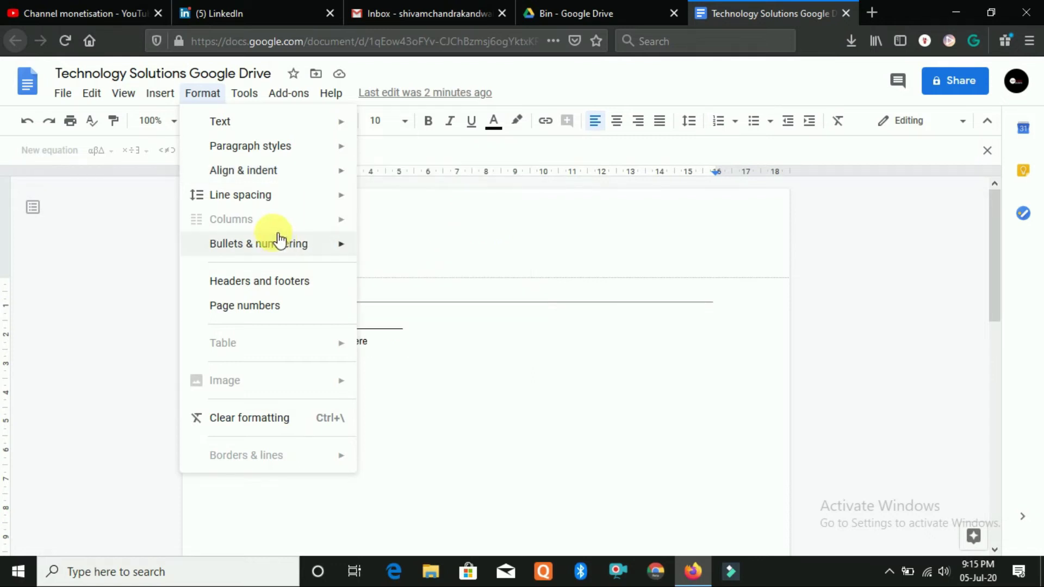
{"action": "mouse_move", "coordinate": [273, 207]}
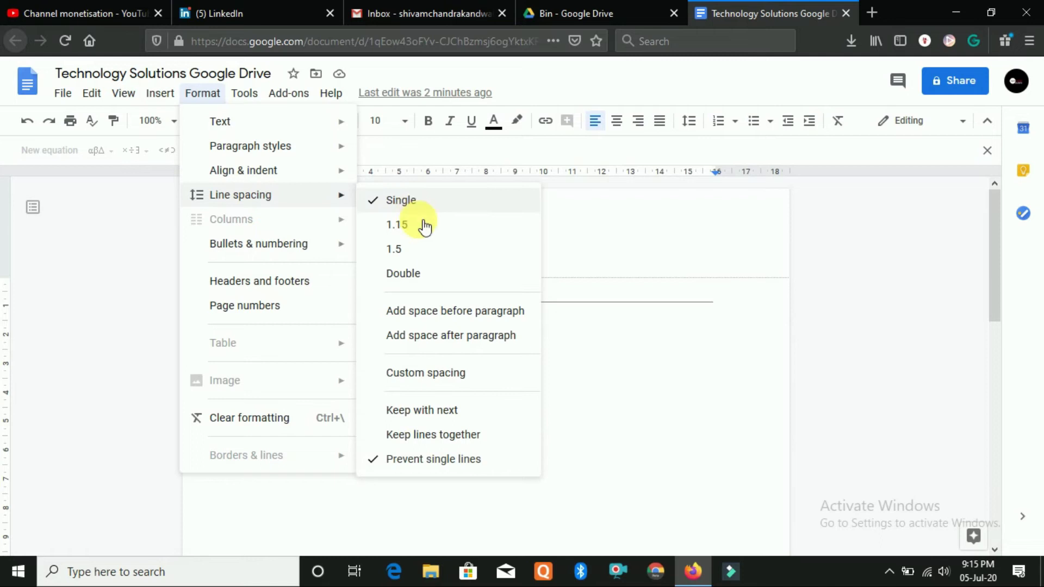
{"action": "left_click", "coordinate": [601, 342]}
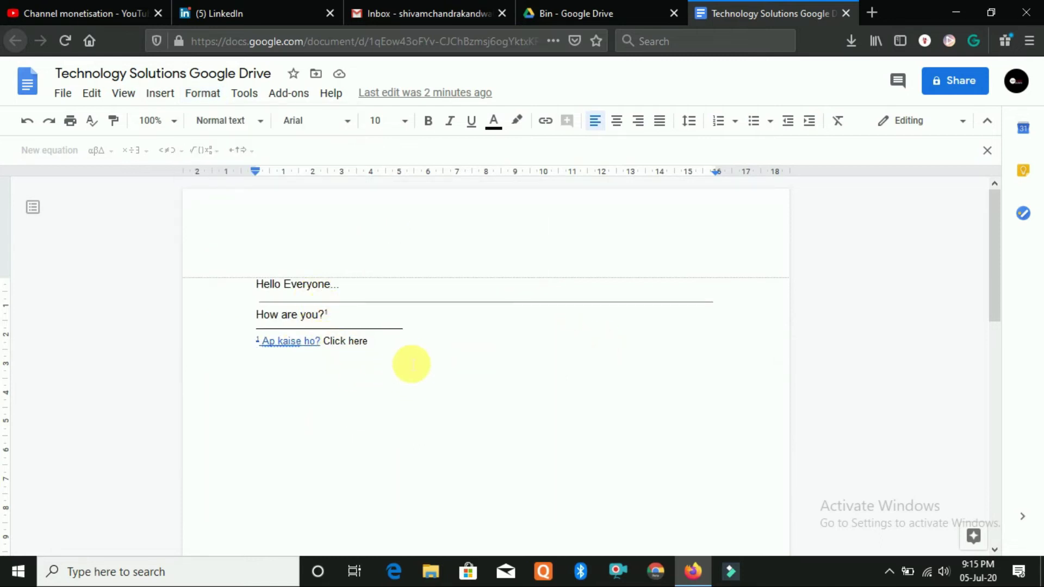
{"action": "key", "text": "Return"}
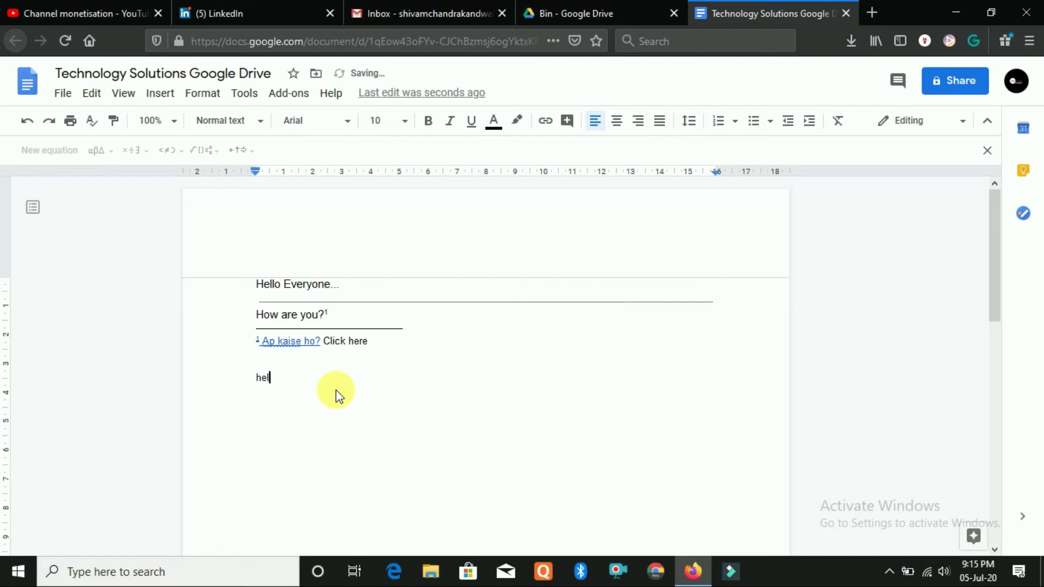
Type 'hello' and 'Kaise ho?' on two lines below the footnote and select both for formatting
{"action": "type", "text": "hello"}
{"action": "key", "text": "Return"}
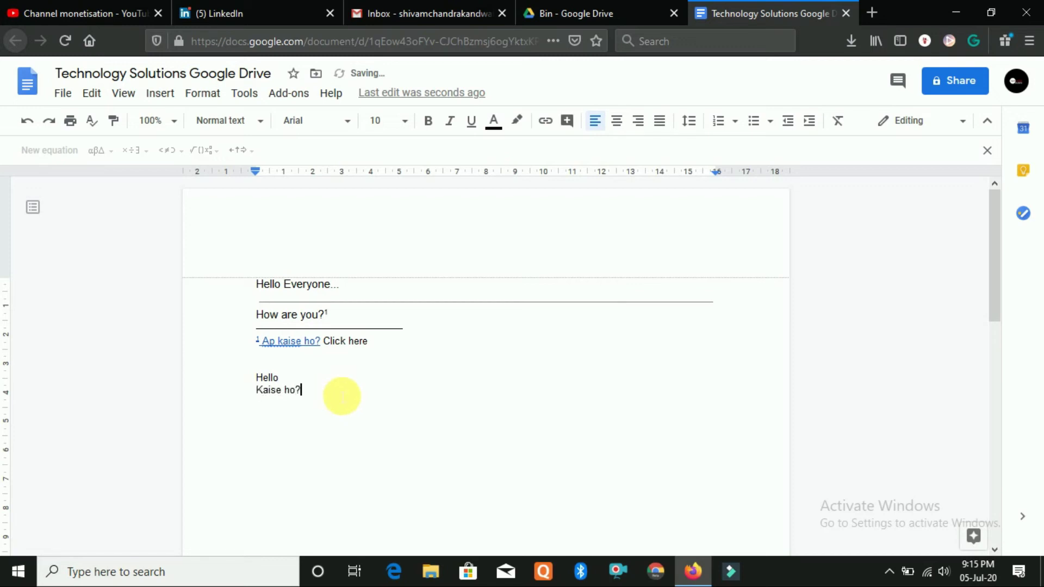
{"action": "double_click", "coordinate": [260, 366]}
{"action": "left_click", "coordinate": [288, 396], "text": "shift"}
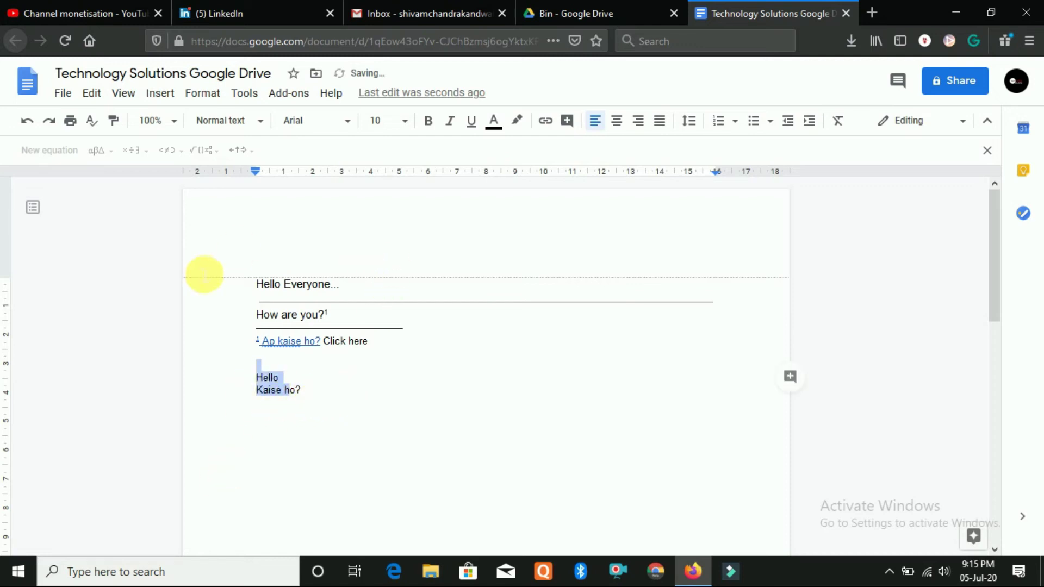
{"action": "left_click", "coordinate": [210, 93]}
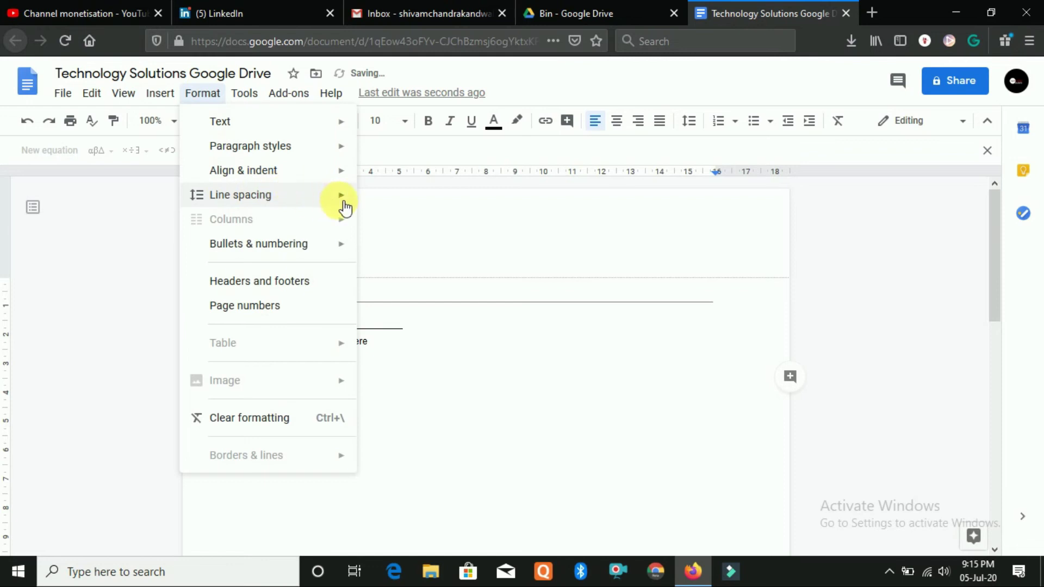
Look over the Line spacing and Bullets & numbering options, then clear formatting from the Hello and Kaise ho? lines
{"action": "mouse_move", "coordinate": [344, 198]}
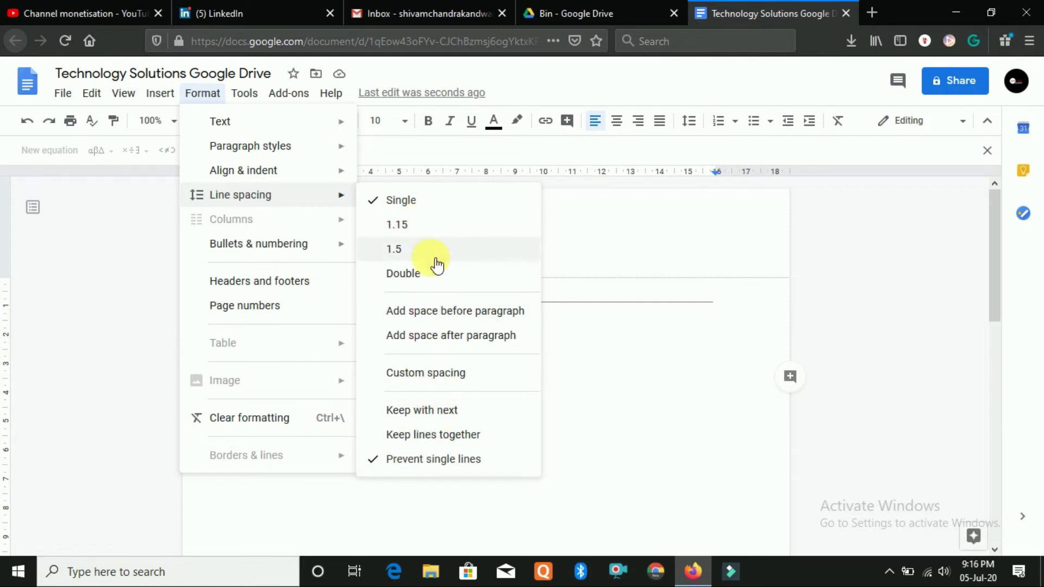
{"action": "mouse_move", "coordinate": [325, 254]}
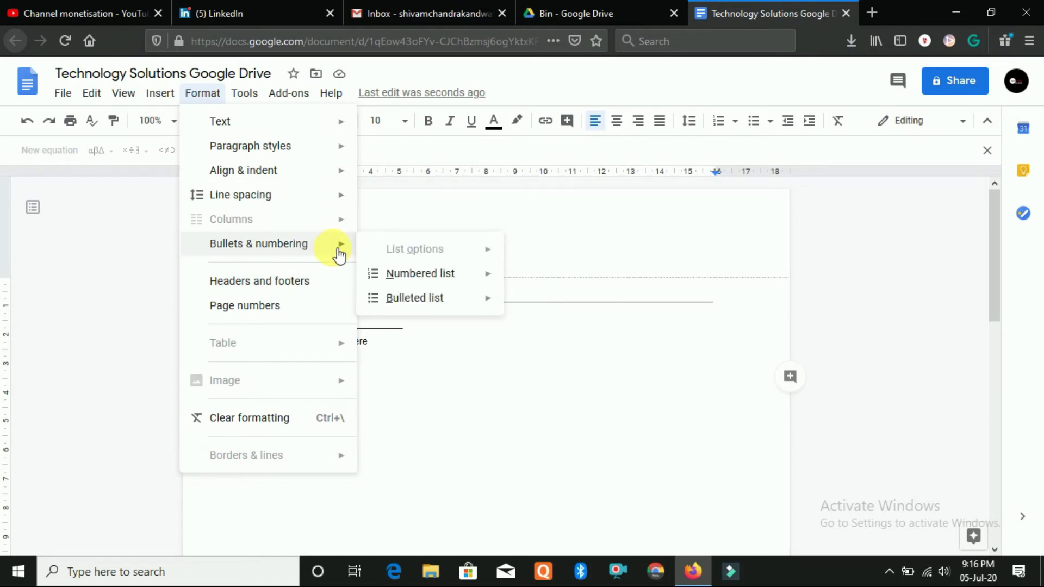
{"action": "mouse_move", "coordinate": [450, 279]}
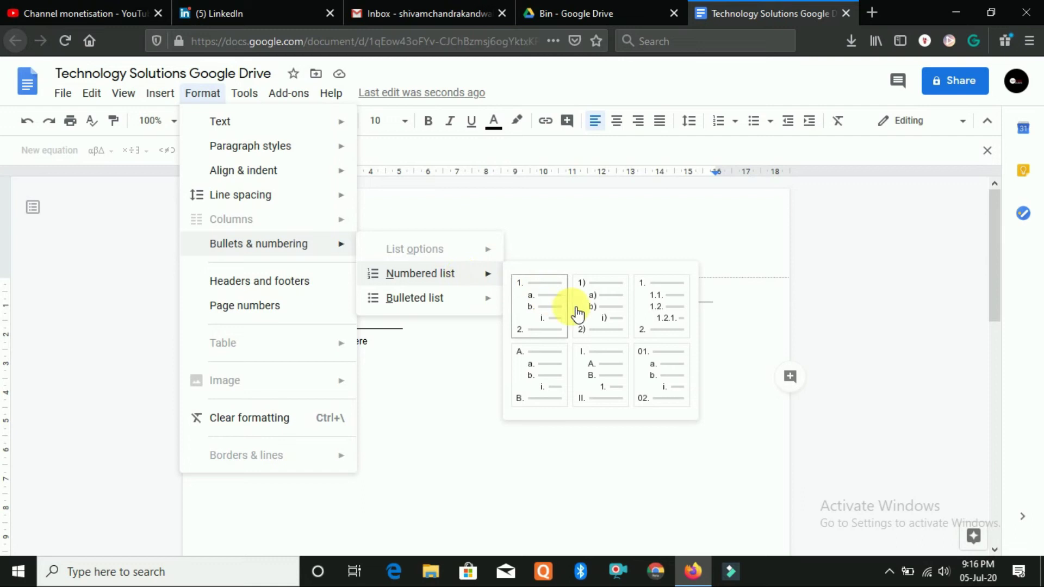
{"action": "mouse_move", "coordinate": [466, 314]}
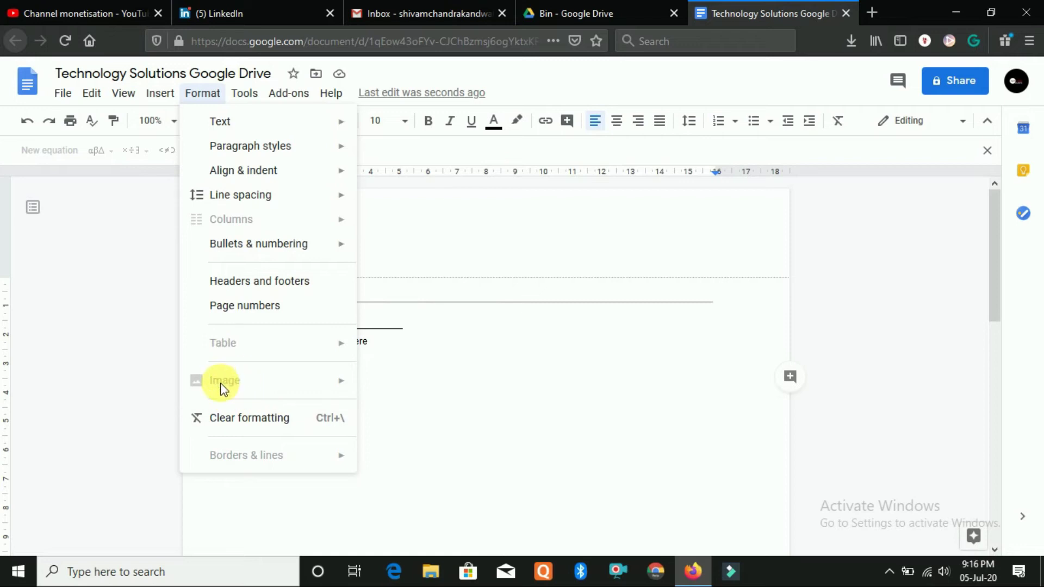
{"action": "left_click", "coordinate": [249, 420]}
{"action": "left_click", "coordinate": [361, 365]}
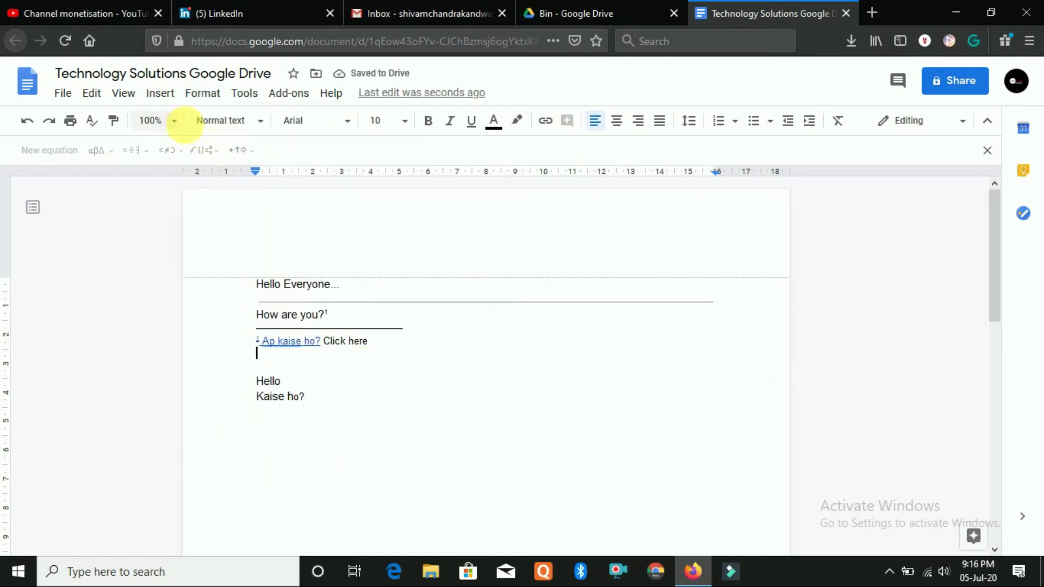
Browse the Format options, dismiss the spelling suggestions, and place the cursor after How are you?
{"action": "left_click", "coordinate": [203, 95]}
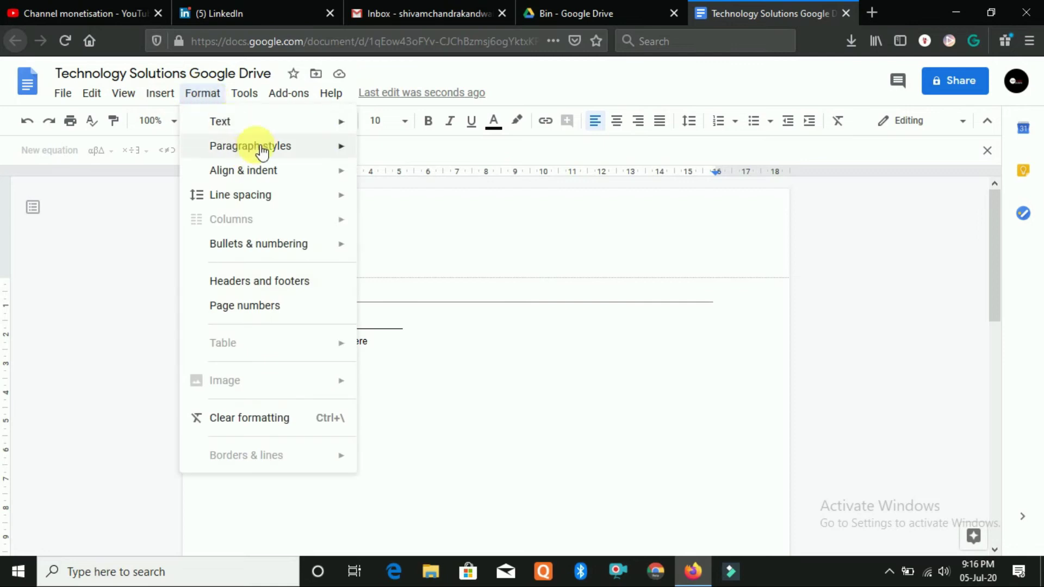
{"action": "mouse_move", "coordinate": [256, 102]}
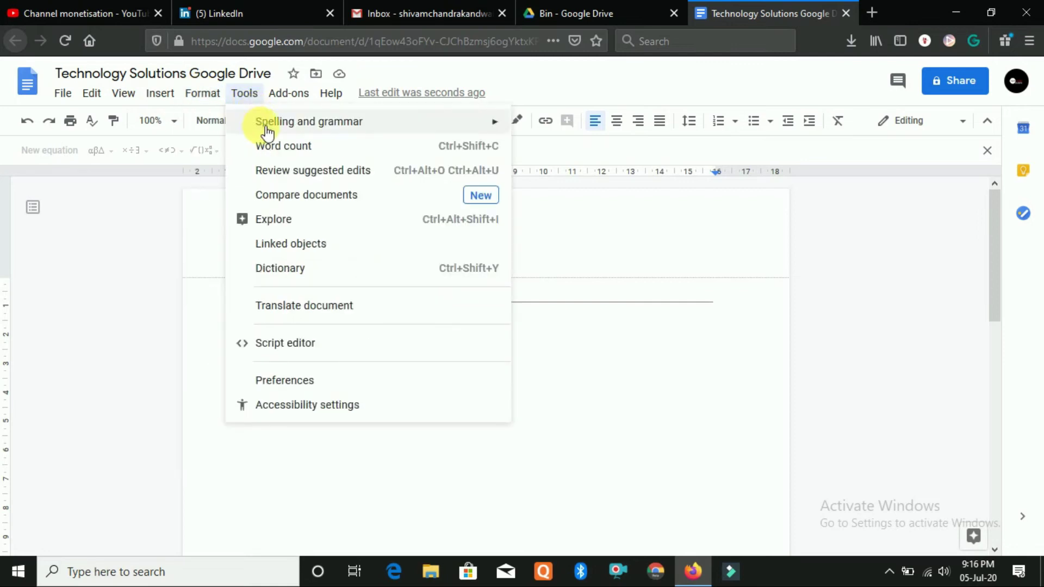
{"action": "mouse_move", "coordinate": [326, 126]}
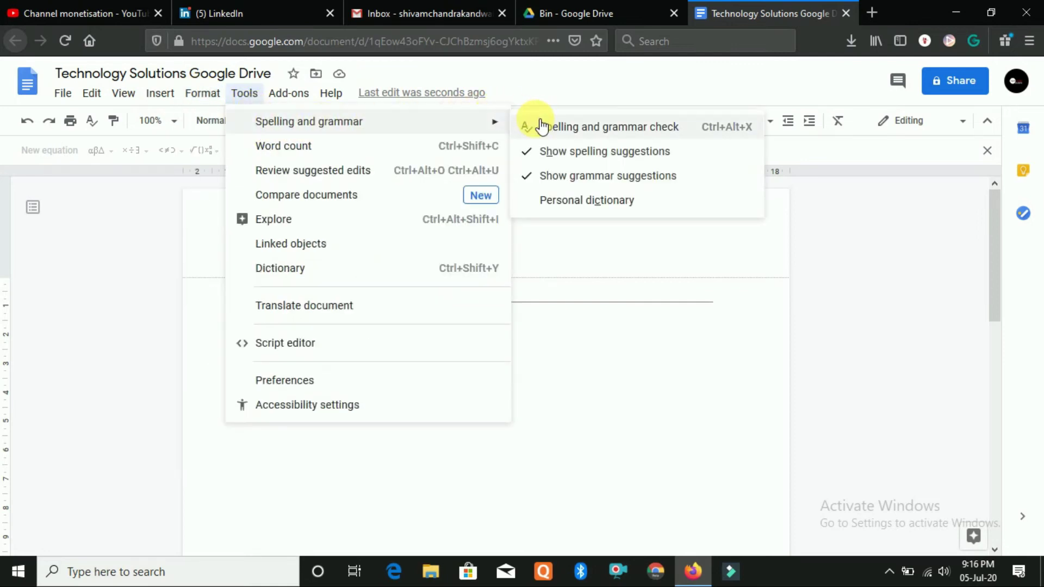
{"action": "left_click", "coordinate": [565, 358]}
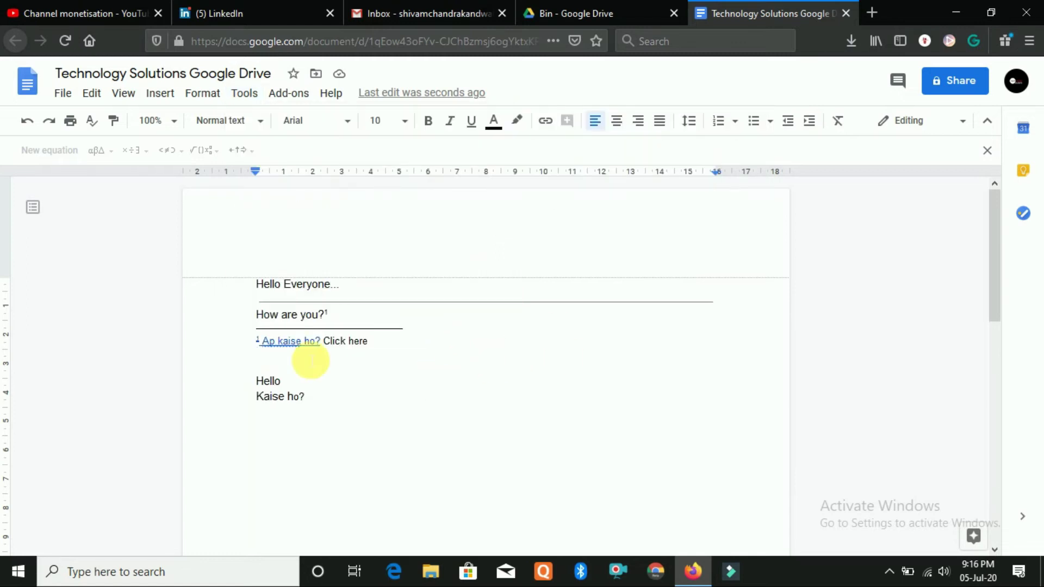
{"action": "left_click", "coordinate": [456, 341]}
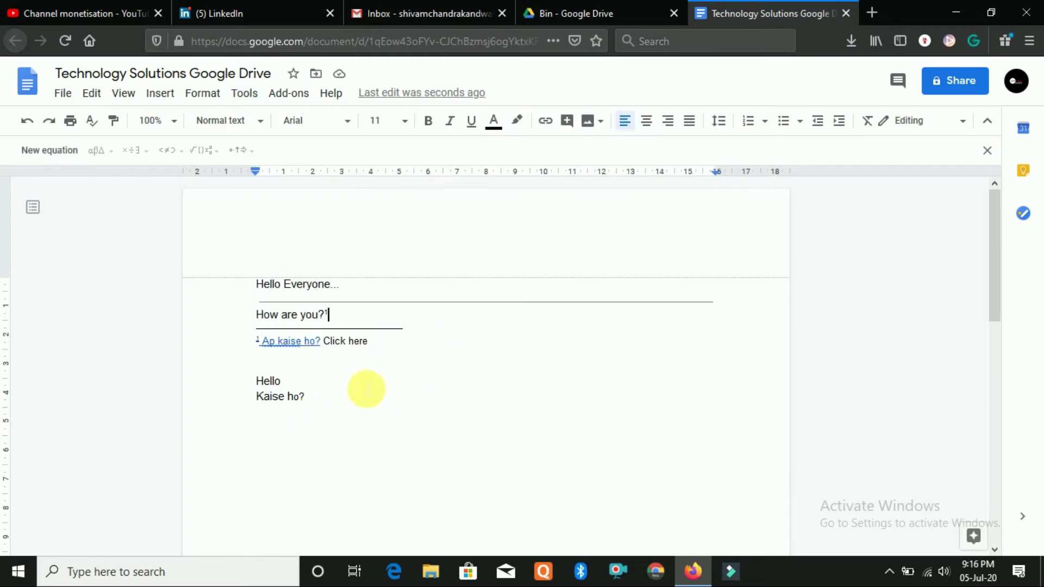
Remove the YouTube link from 'kaise ho?' and 'Ap kaise' in the footnote, then check 'Click here'
{"action": "left_click_drag", "start_coordinate": [275, 342], "coordinate": [318, 356]}
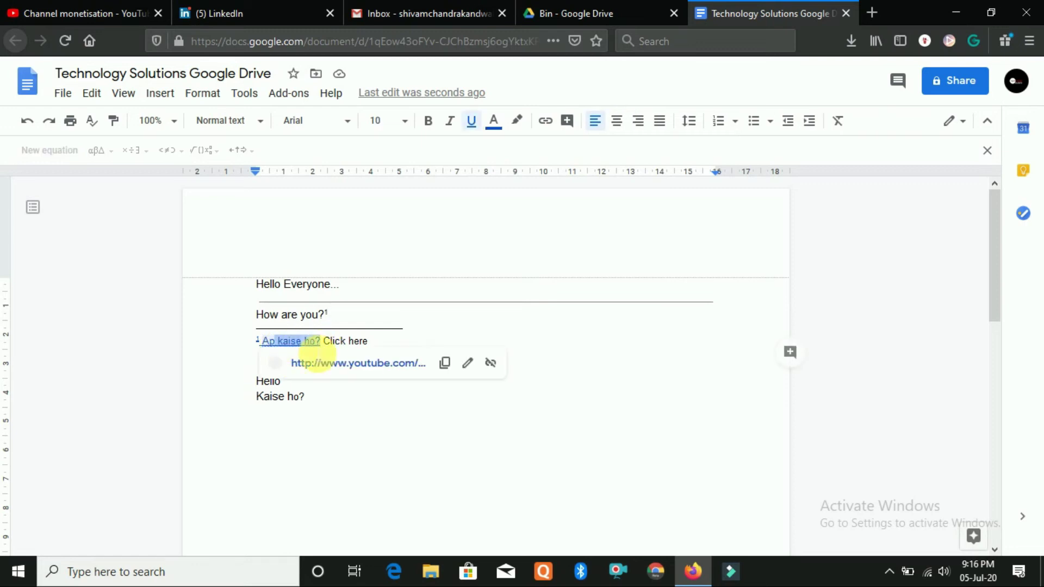
{"action": "left_click", "coordinate": [491, 362]}
{"action": "left_click", "coordinate": [304, 363]}
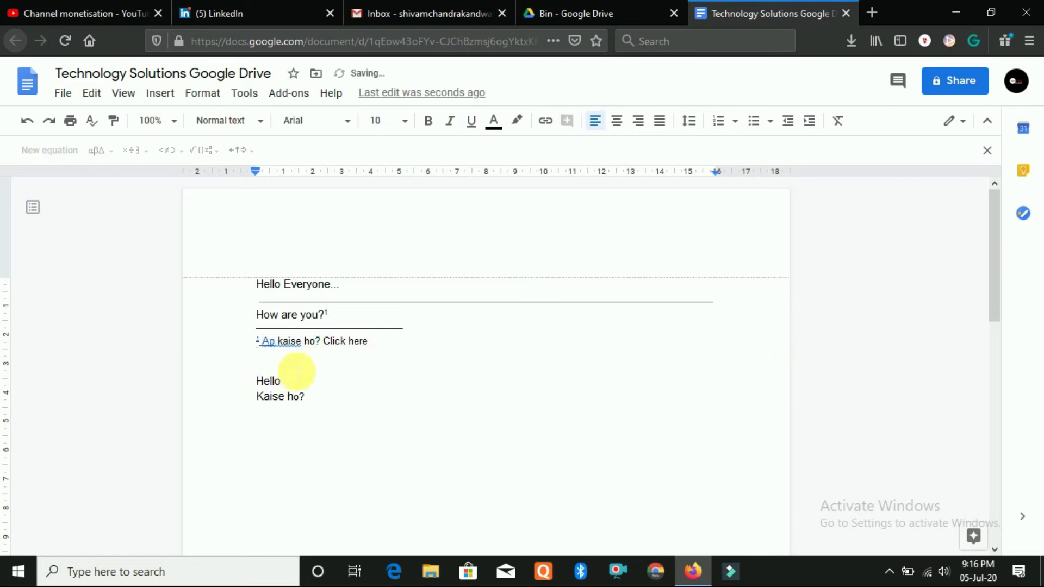
{"action": "left_click", "coordinate": [270, 341]}
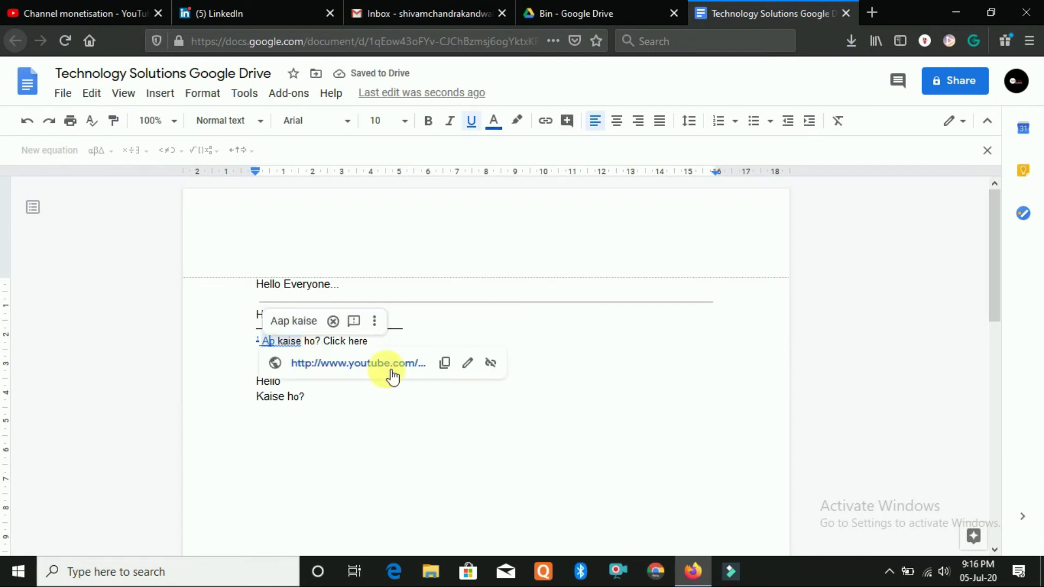
{"action": "left_click", "coordinate": [487, 366]}
{"action": "left_click", "coordinate": [271, 364]}
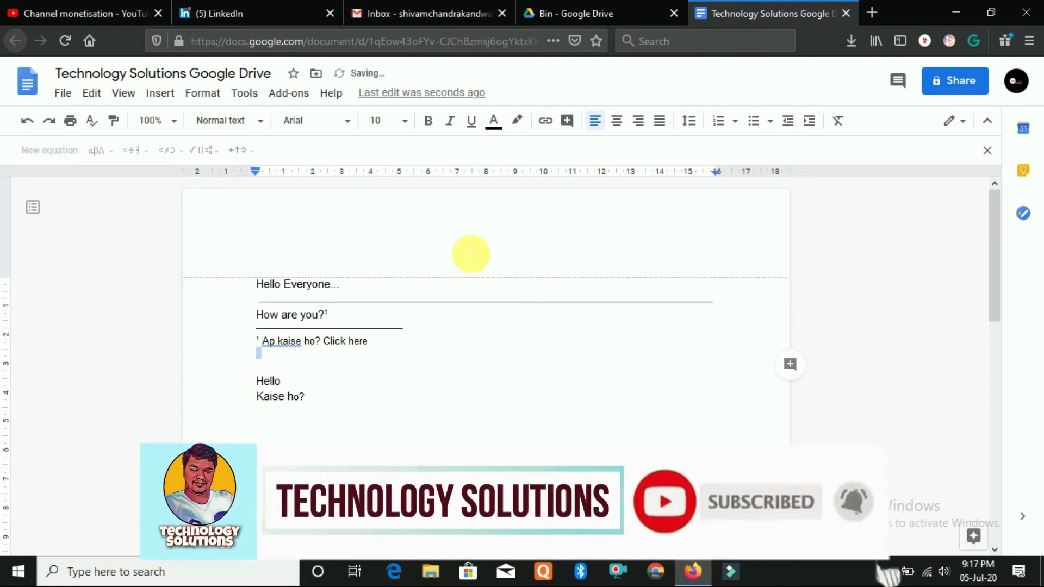
{"action": "left_click_drag", "start_coordinate": [324, 342], "coordinate": [396, 345]}
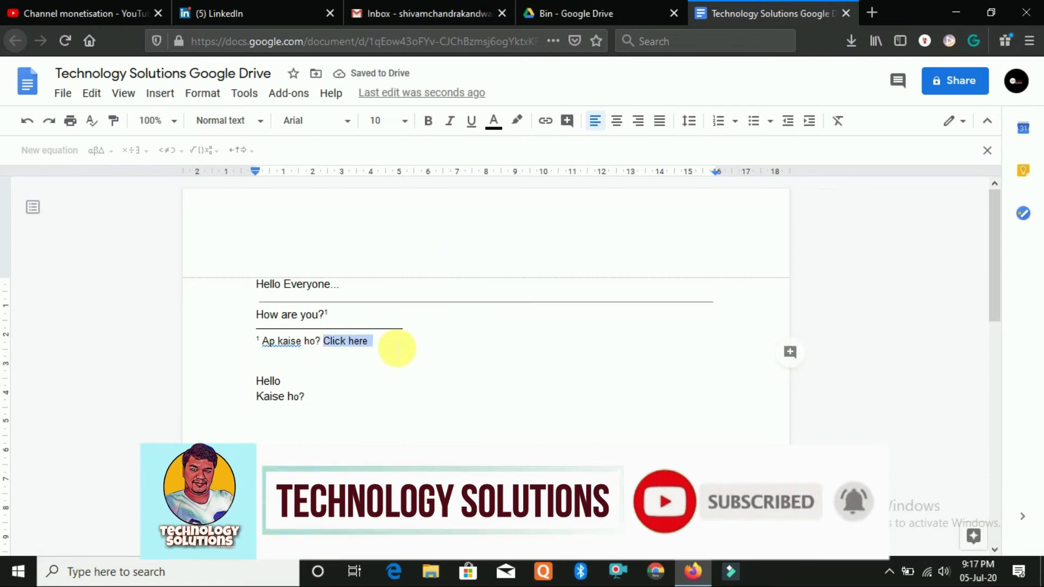
{"action": "left_click", "coordinate": [364, 374]}
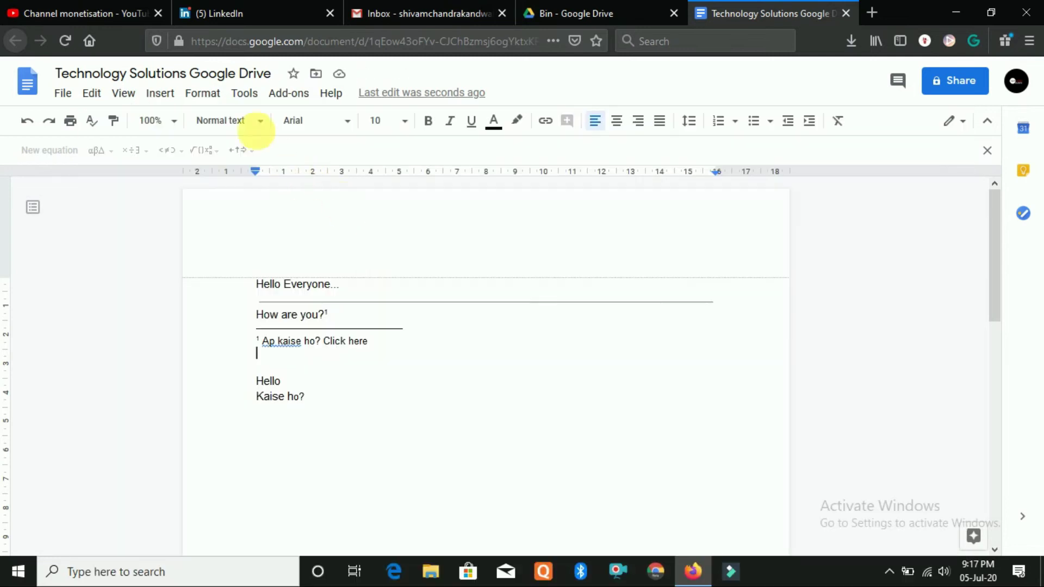
{"action": "left_click", "coordinate": [244, 93]}
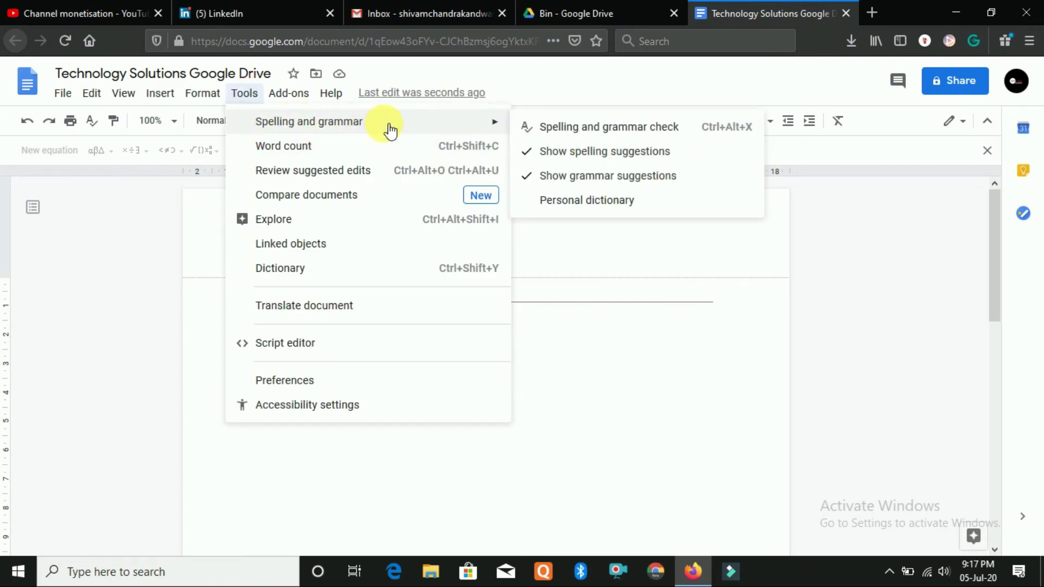
{"action": "left_click", "coordinate": [322, 147]}
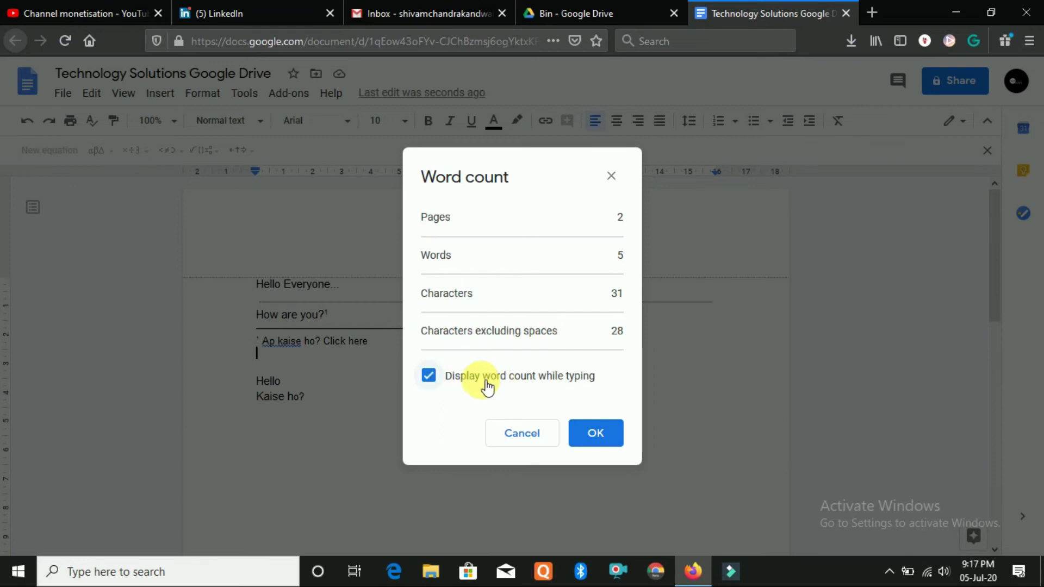
{"action": "left_click", "coordinate": [526, 433]}
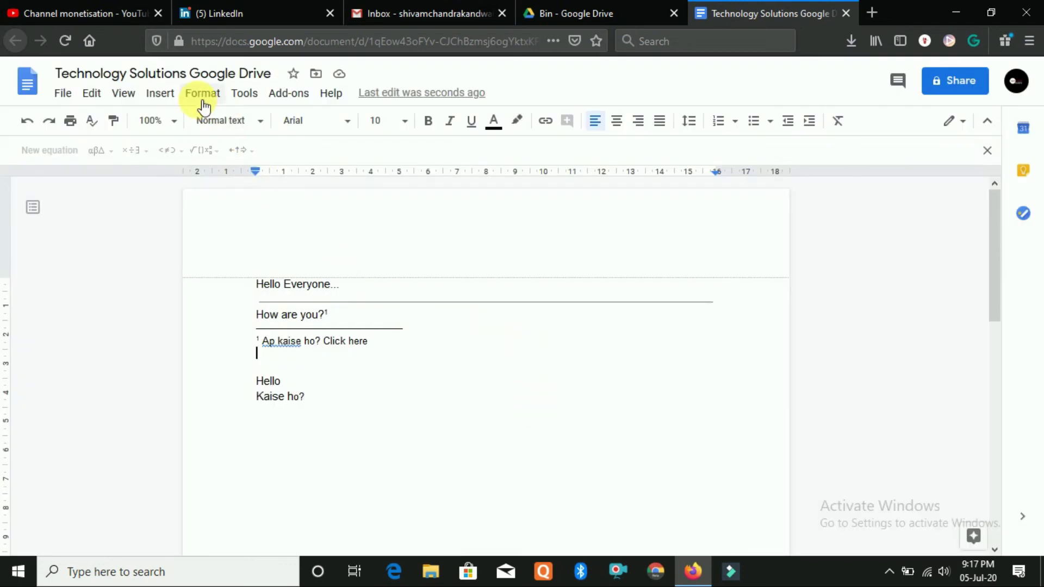
Open and close the Tools menu several times, selecting after Hello before reopening it toward Script editor
{"action": "left_click", "coordinate": [244, 94]}
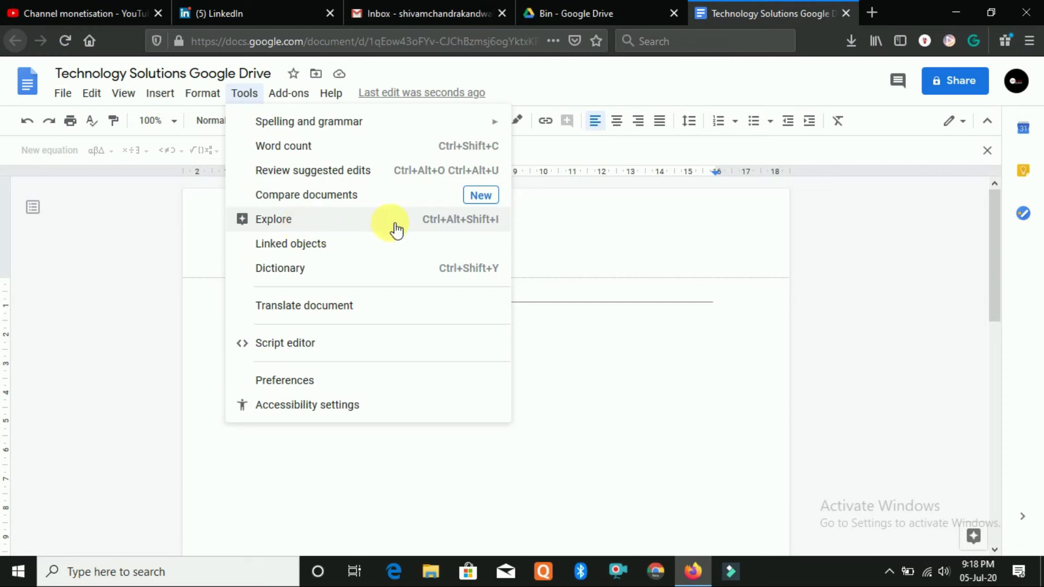
{"action": "scroll", "coordinate": [825, 285], "scroll_direction": "down", "scroll_amount": 5}
{"action": "scroll", "coordinate": [820, 285], "scroll_direction": "up", "scroll_amount": 5}
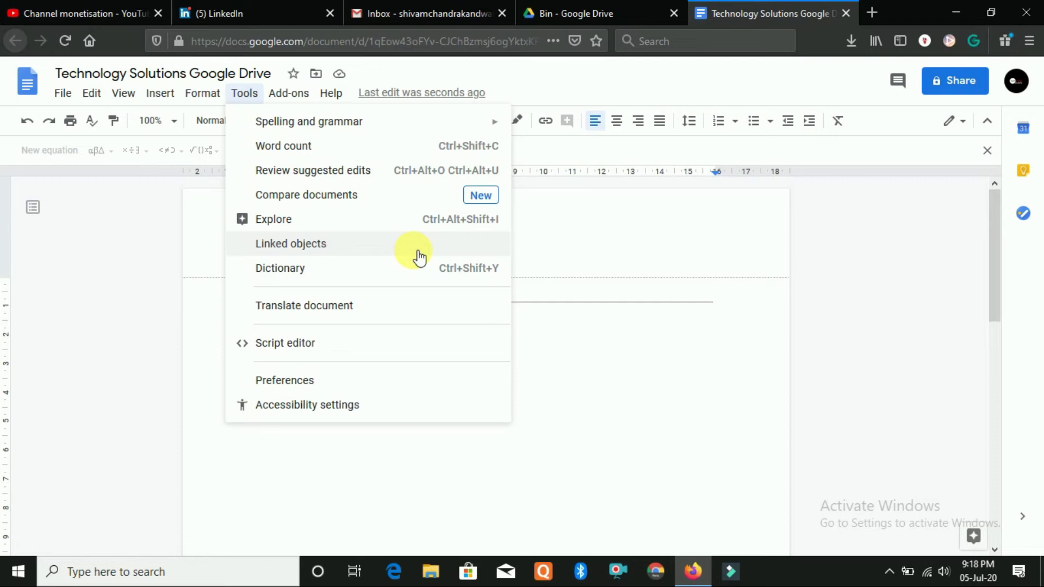
{"action": "left_click", "coordinate": [593, 334]}
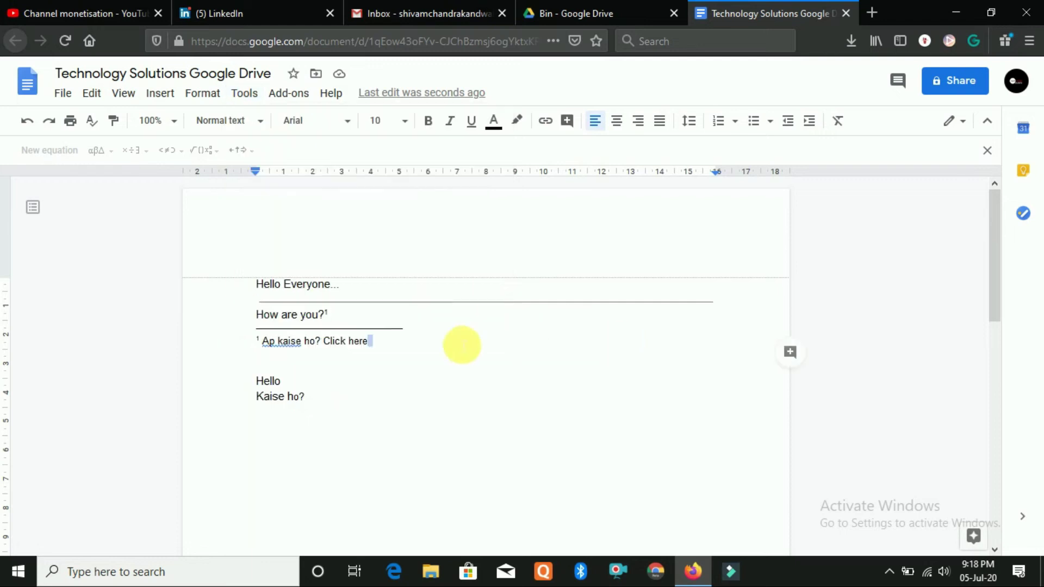
{"action": "left_click", "coordinate": [250, 97]}
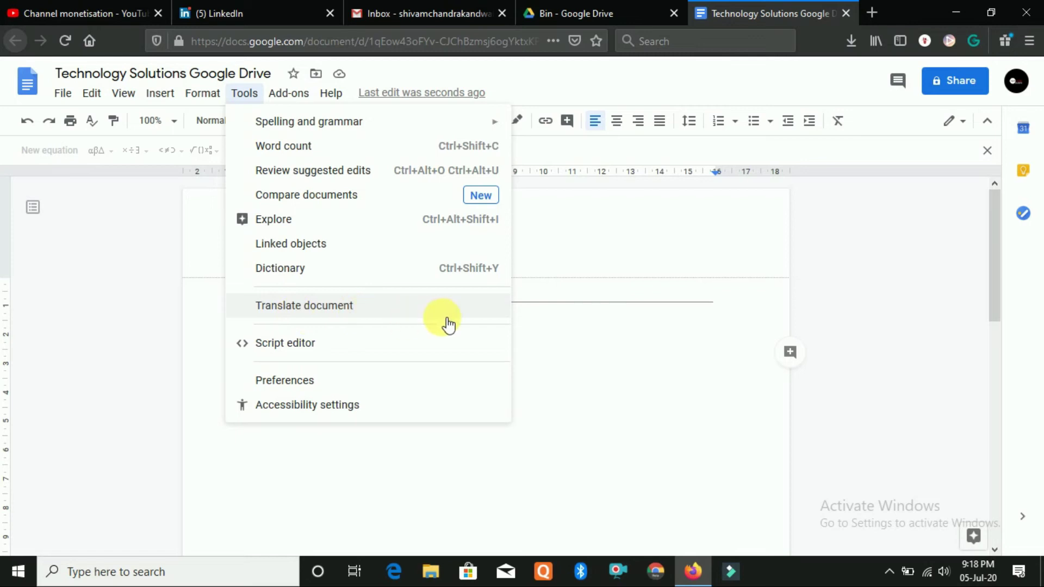
{"action": "left_click", "coordinate": [588, 346]}
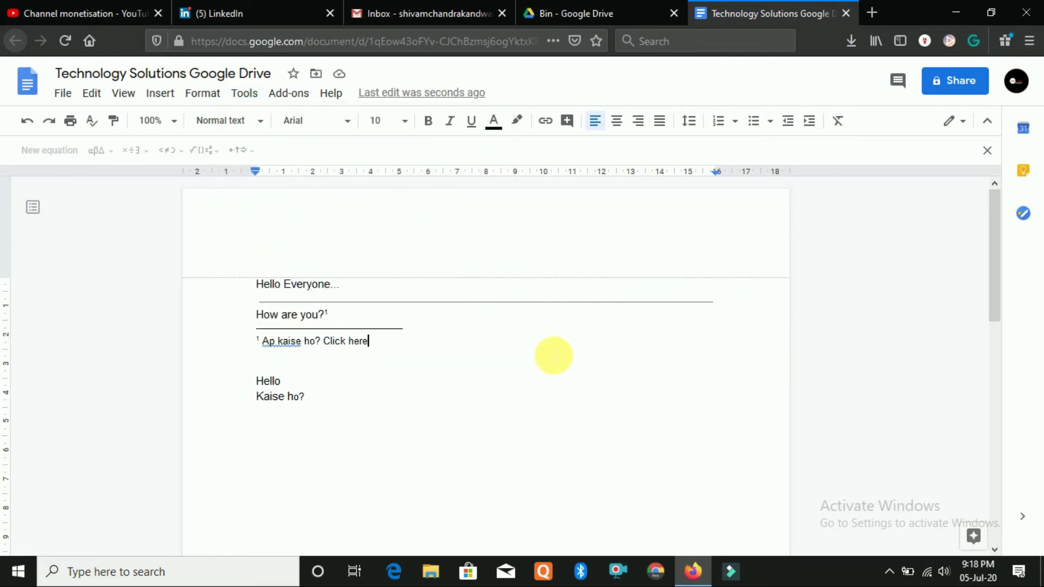
{"action": "left_click_drag", "start_coordinate": [506, 361], "coordinate": [606, 396]}
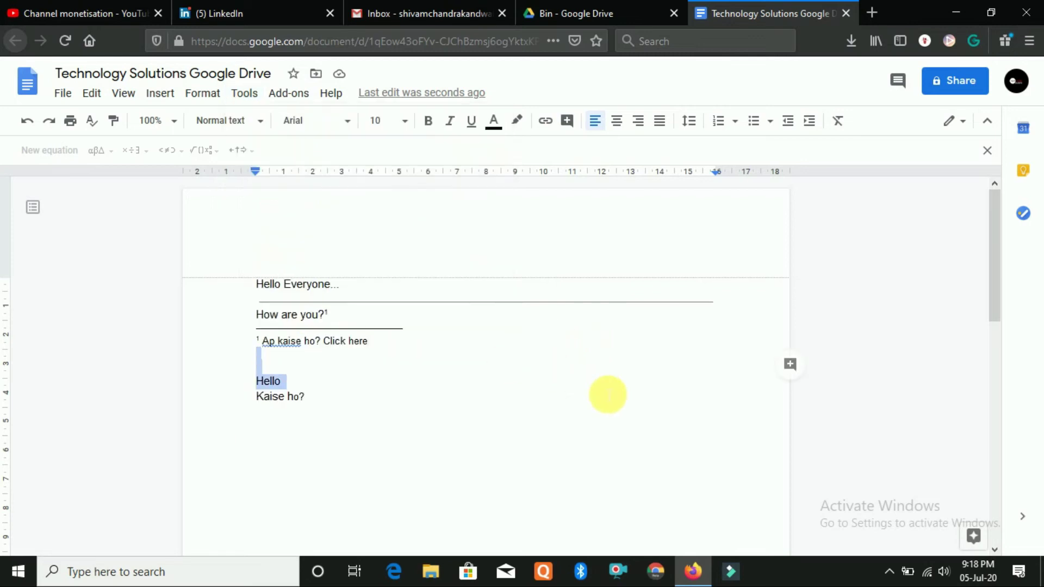
{"action": "left_click", "coordinate": [528, 371]}
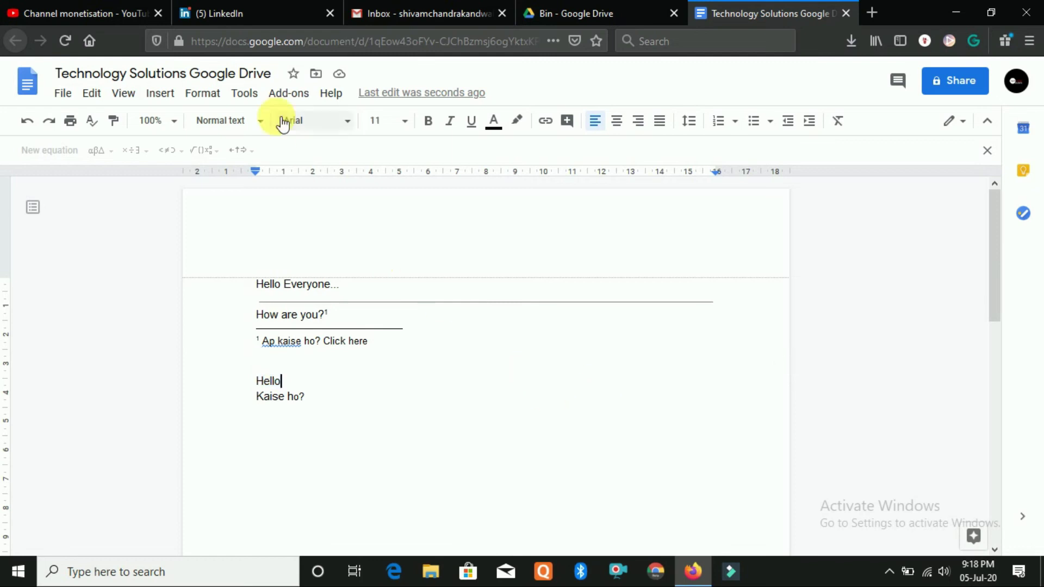
{"action": "left_click", "coordinate": [253, 96]}
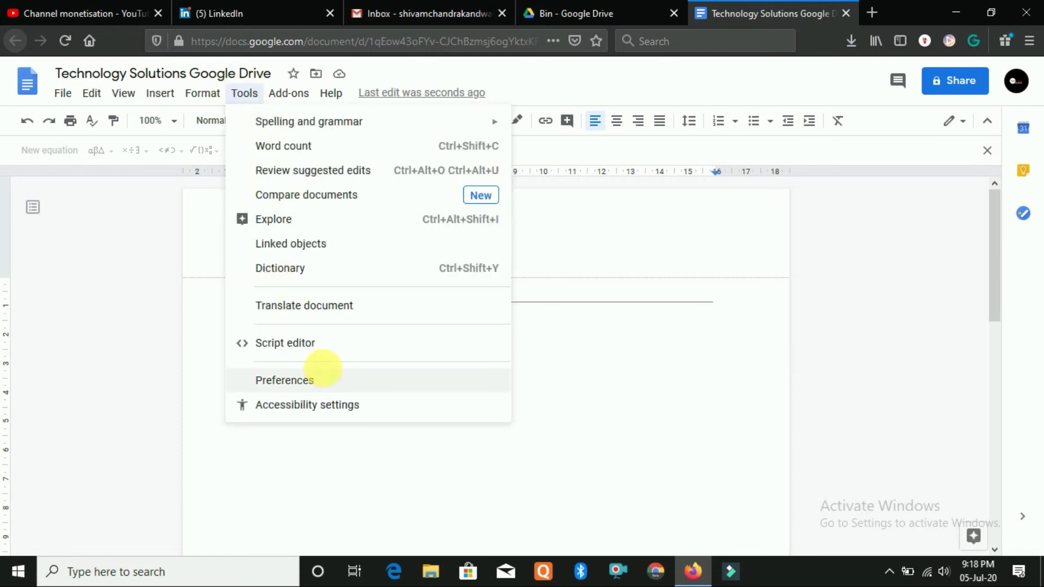
Launch Script editor to create an Untitled Apps Script project, then go back to the document tab
{"action": "left_click", "coordinate": [284, 343]}
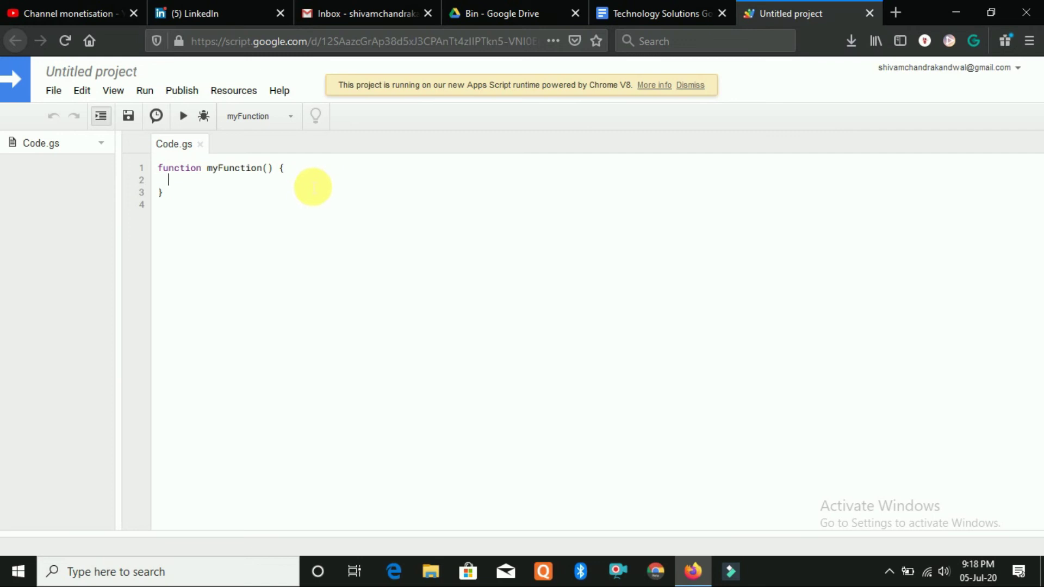
{"action": "left_click", "coordinate": [647, 12]}
{"action": "left_click", "coordinate": [792, 13]}
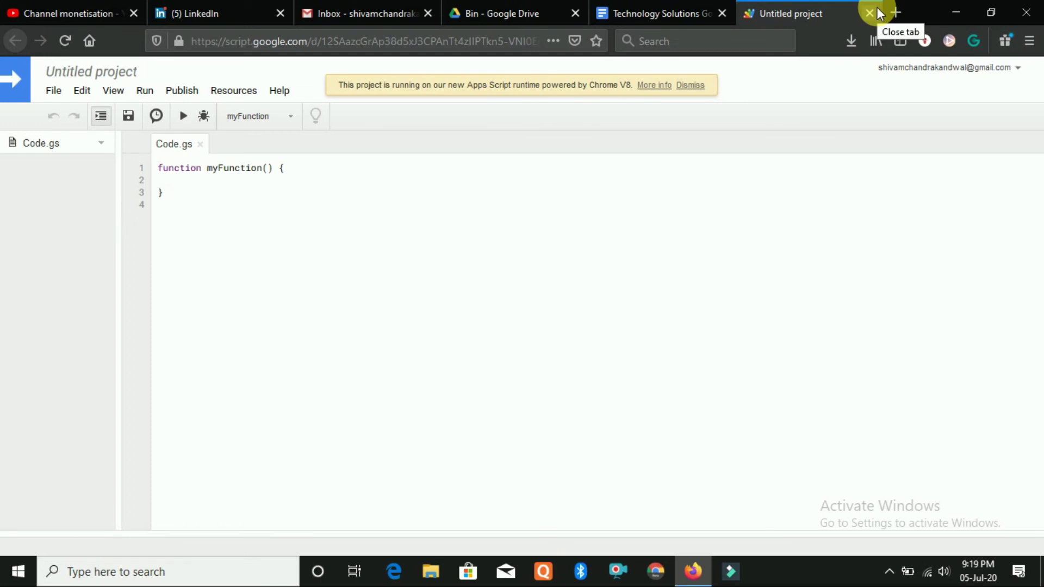
{"action": "left_click", "coordinate": [668, 13]}
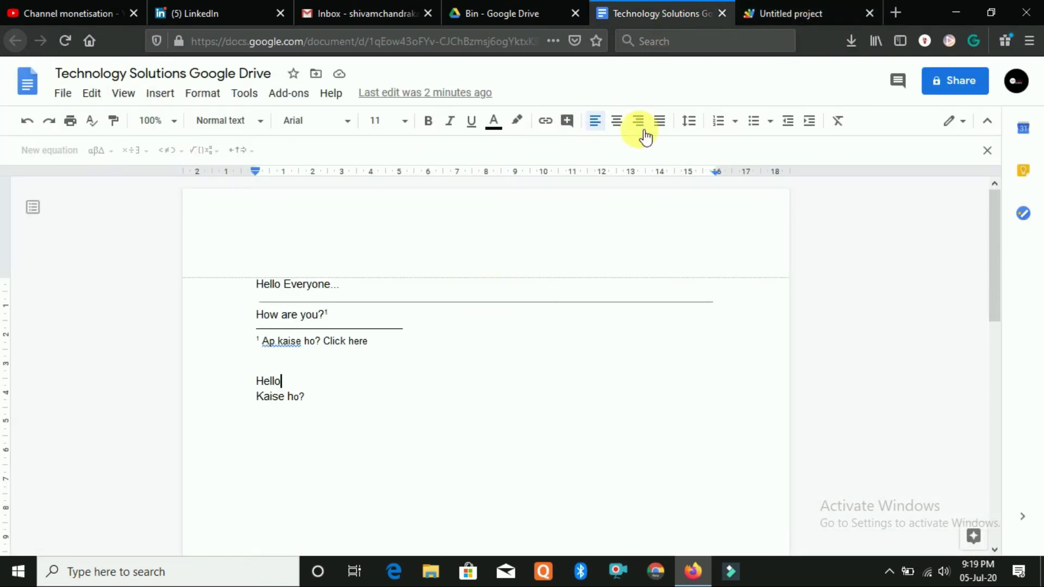
Close the Untitled project tab, then glance through the Tools and Add-ons menus
{"action": "left_click", "coordinate": [872, 9]}
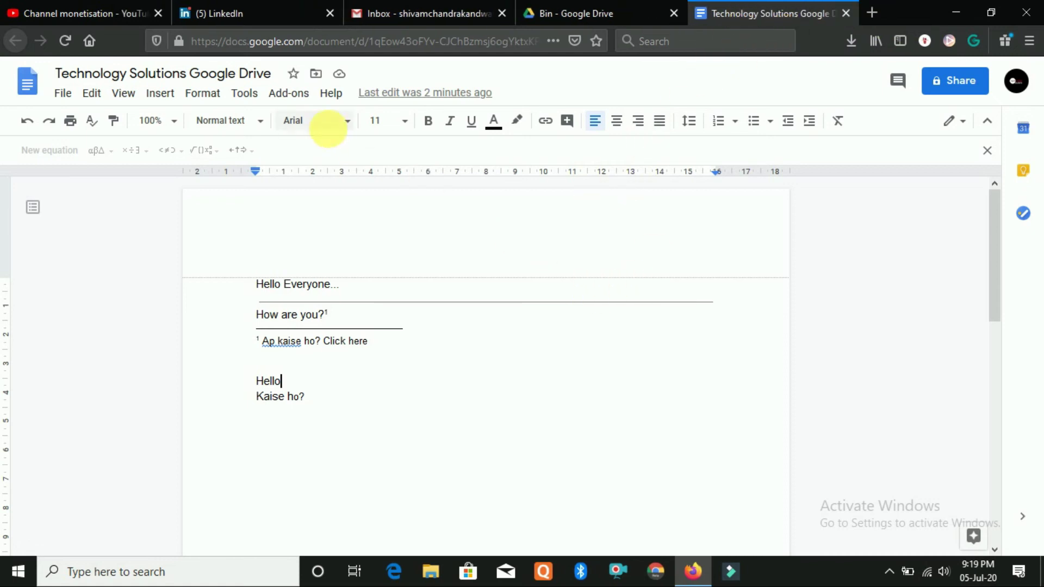
{"action": "left_click", "coordinate": [245, 93]}
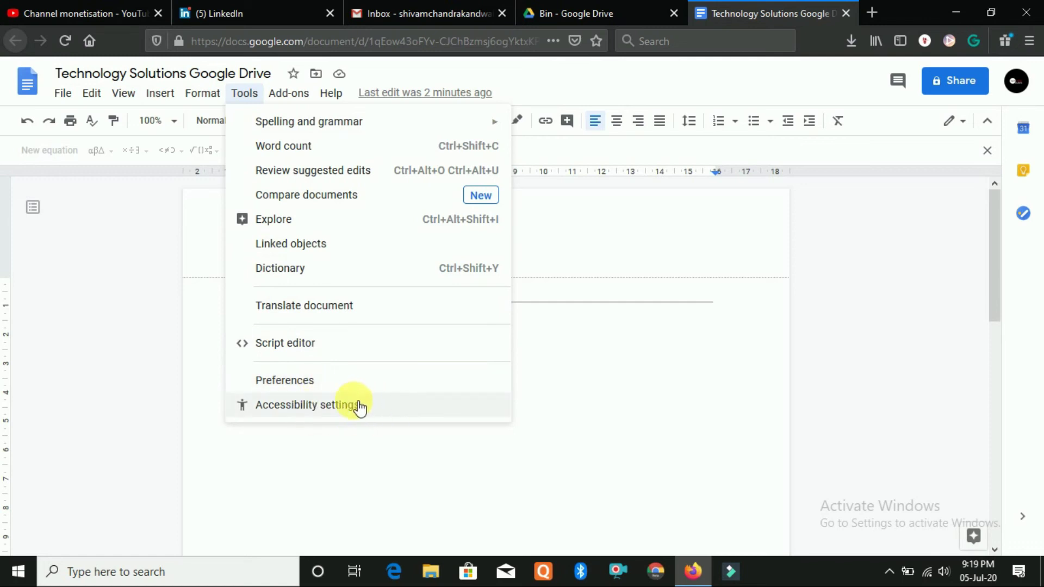
{"action": "left_click", "coordinate": [603, 397]}
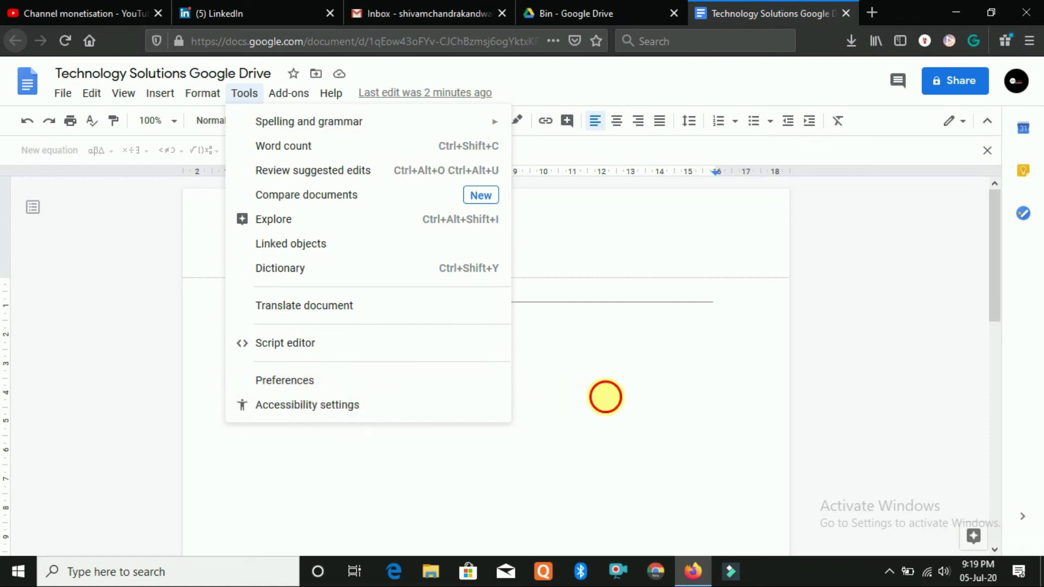
{"action": "left_click", "coordinate": [292, 96]}
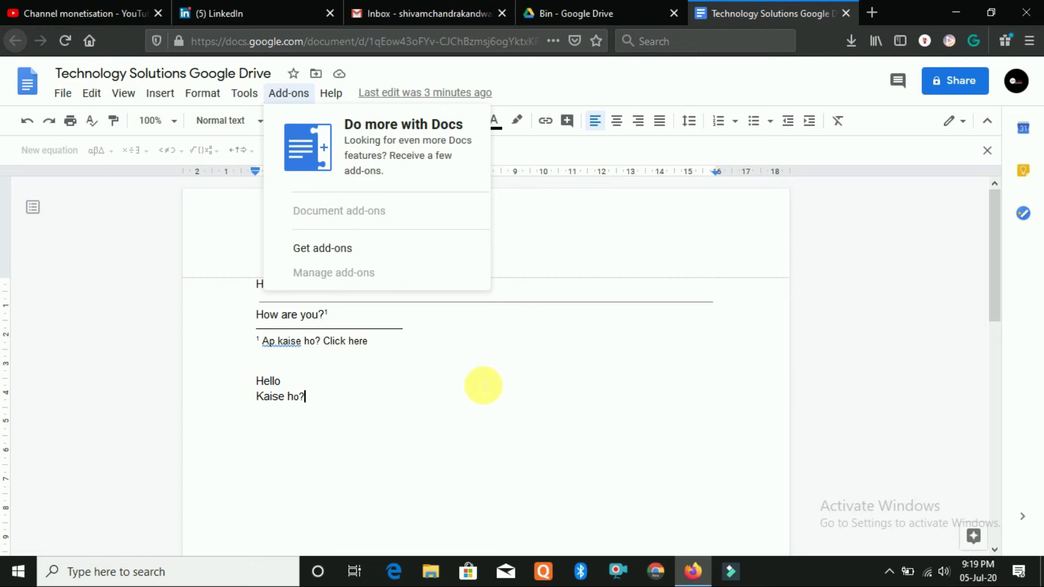
{"action": "left_click", "coordinate": [331, 95]}
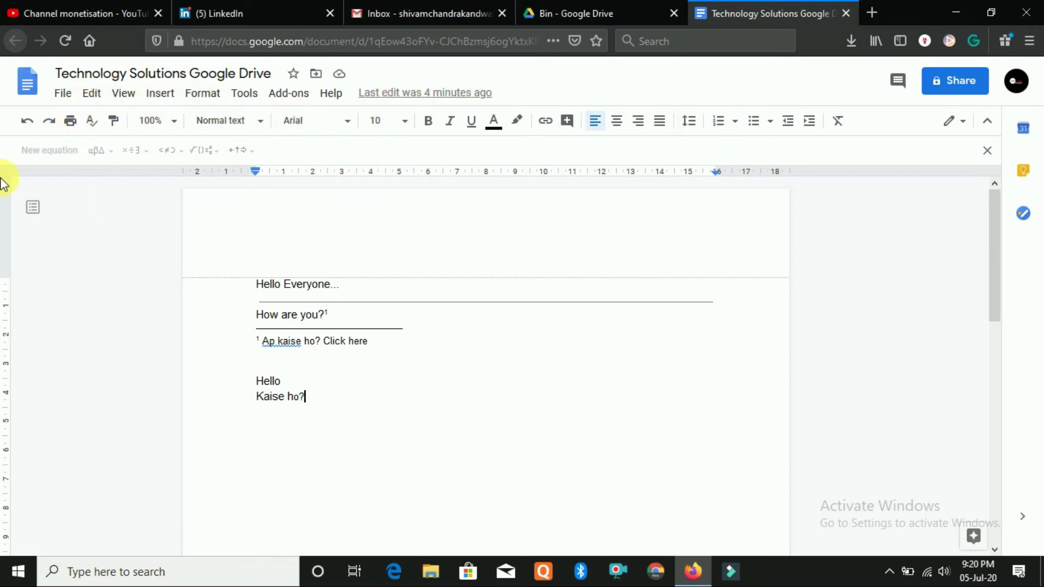
Copy formatting onto the Hello and Kaise ho? lines with Paint format
{"action": "left_click", "coordinate": [114, 122]}
{"action": "mouse_move", "coordinate": [370, 361]}
{"action": "left_mouse_down"}
{"action": "mouse_move", "coordinate": [522, 422]}
{"action": "mouse_move", "coordinate": [518, 402]}
{"action": "left_mouse_up"}
{"action": "left_click", "coordinate": [518, 403]}
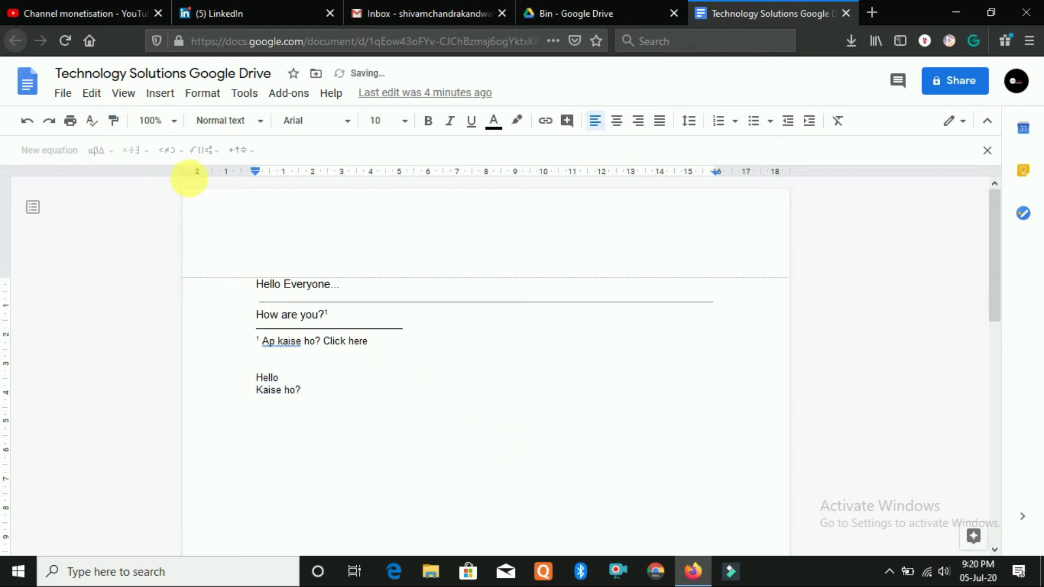
Set the top line to Title style and delete the test text, leaving it empty
{"action": "left_click", "coordinate": [152, 120]}
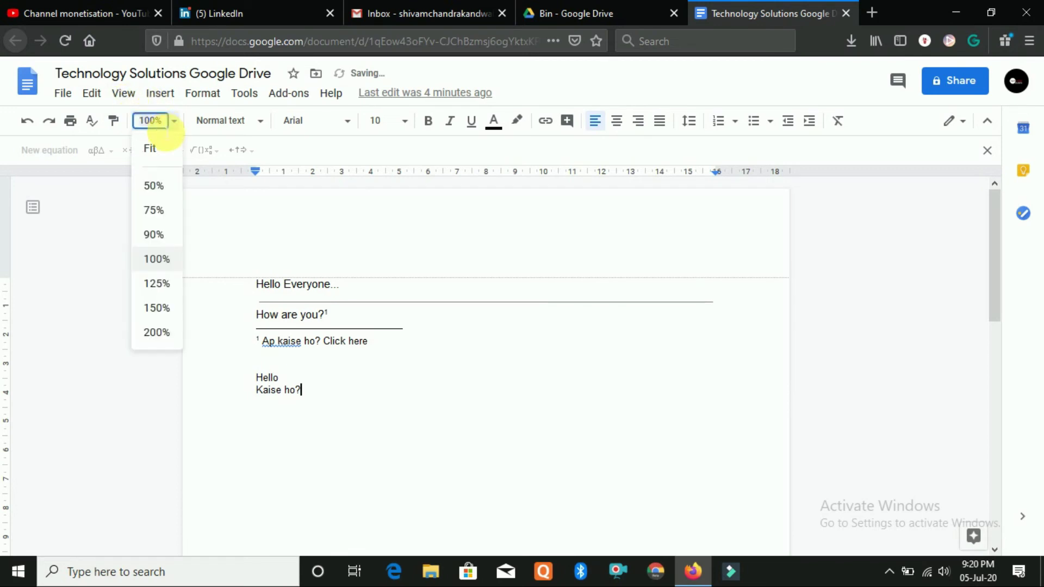
{"action": "left_click", "coordinate": [459, 271]}
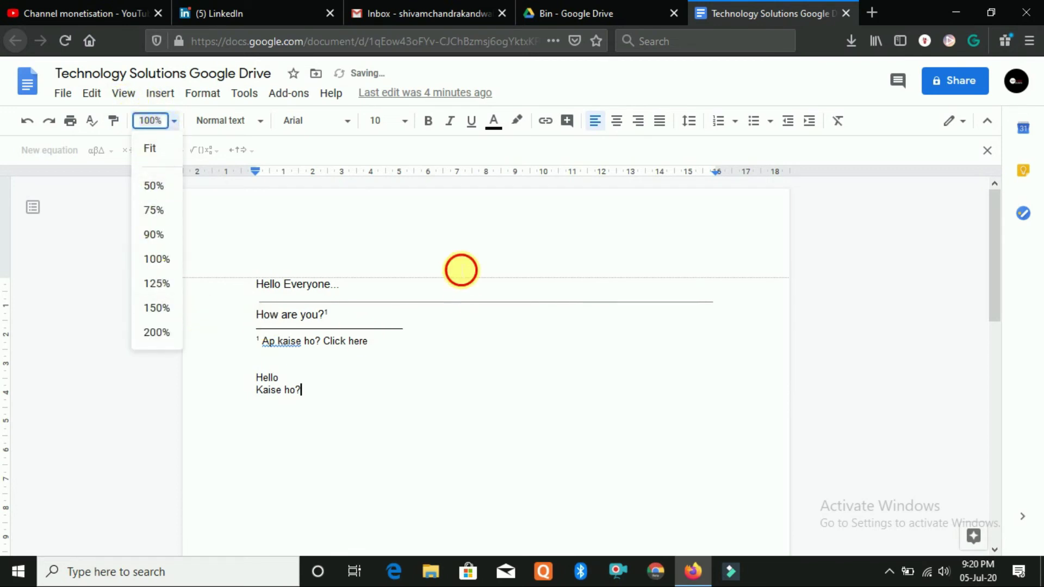
{"action": "left_click", "coordinate": [227, 121]}
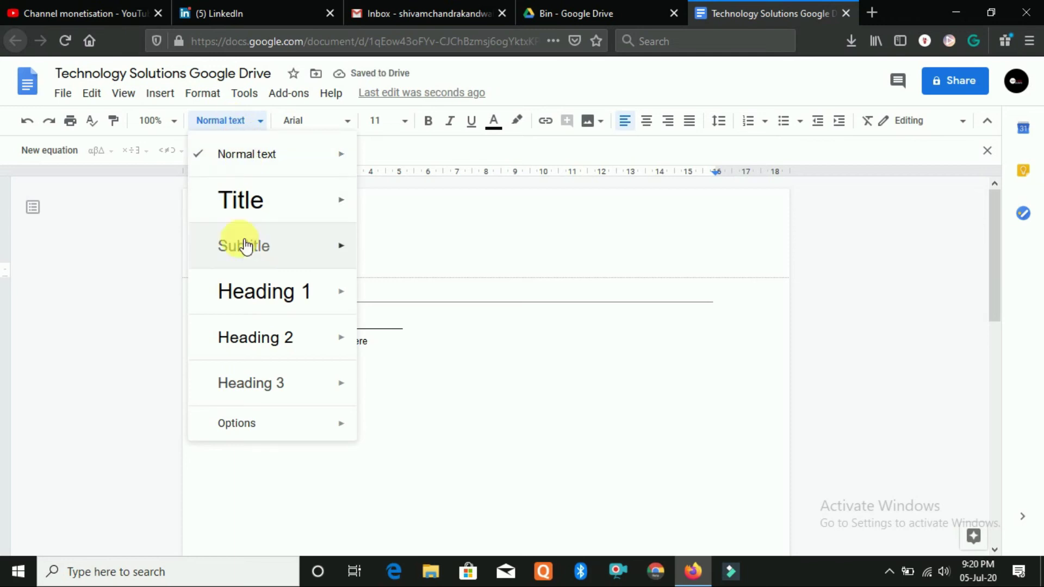
{"action": "left_click", "coordinate": [265, 207]}
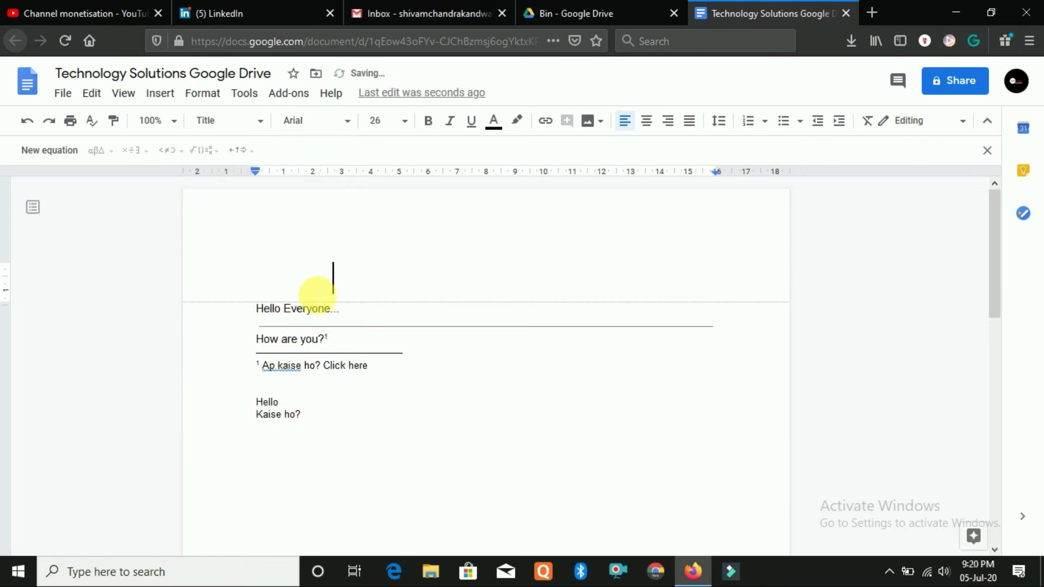
{"action": "type", "text": "dsfgdhj"}
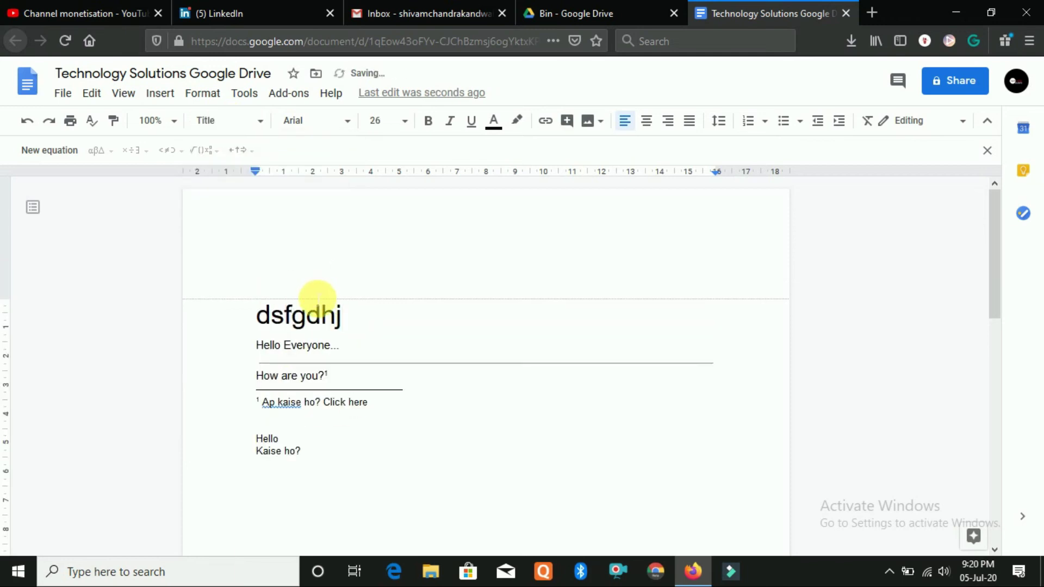
{"action": "key", "text": "ctrl+BackSpace"}
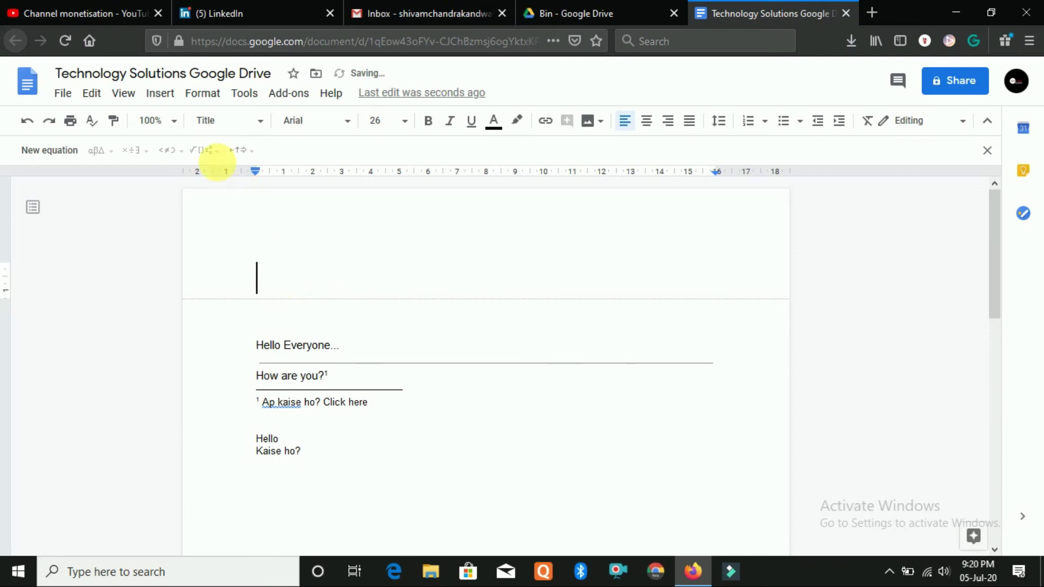
Browse the font and font size lists without changing anything
{"action": "left_click", "coordinate": [311, 121]}
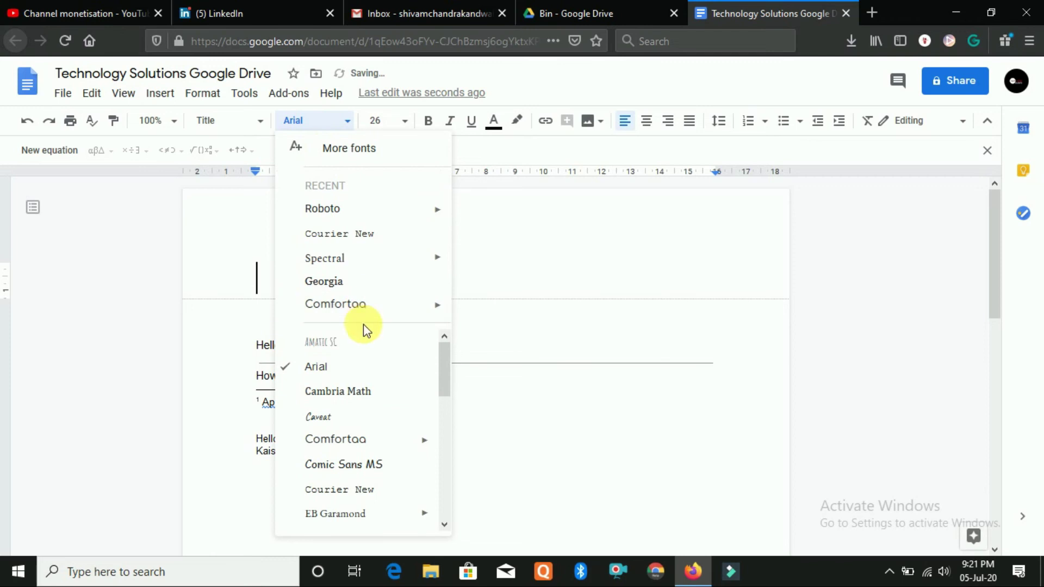
{"action": "scroll", "coordinate": [363, 348], "scroll_direction": "down", "scroll_amount": 5}
{"action": "scroll", "coordinate": [356, 474], "scroll_direction": "down", "scroll_amount": 4}
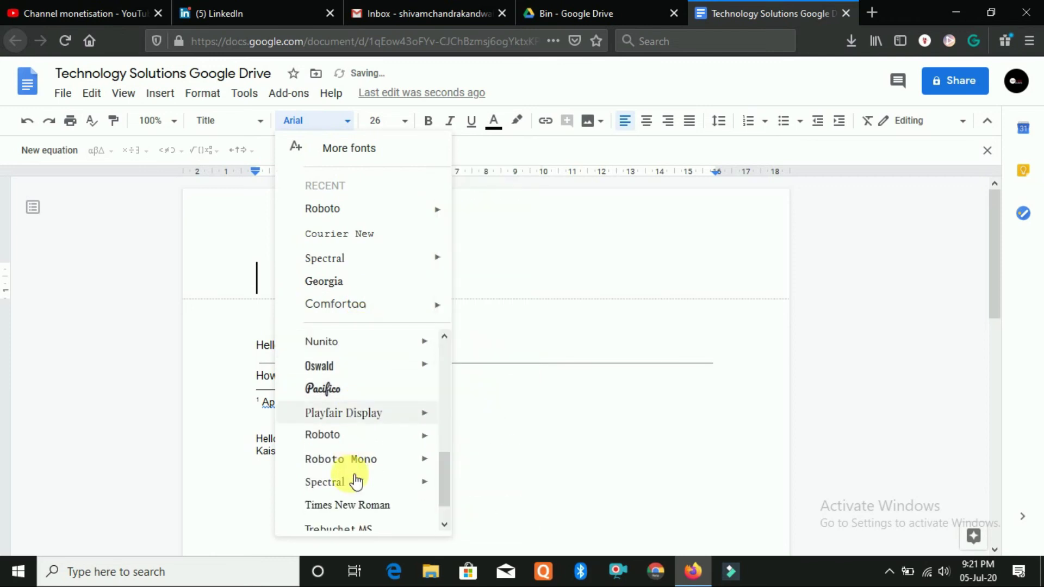
{"action": "scroll", "coordinate": [358, 467], "scroll_direction": "up", "scroll_amount": 9}
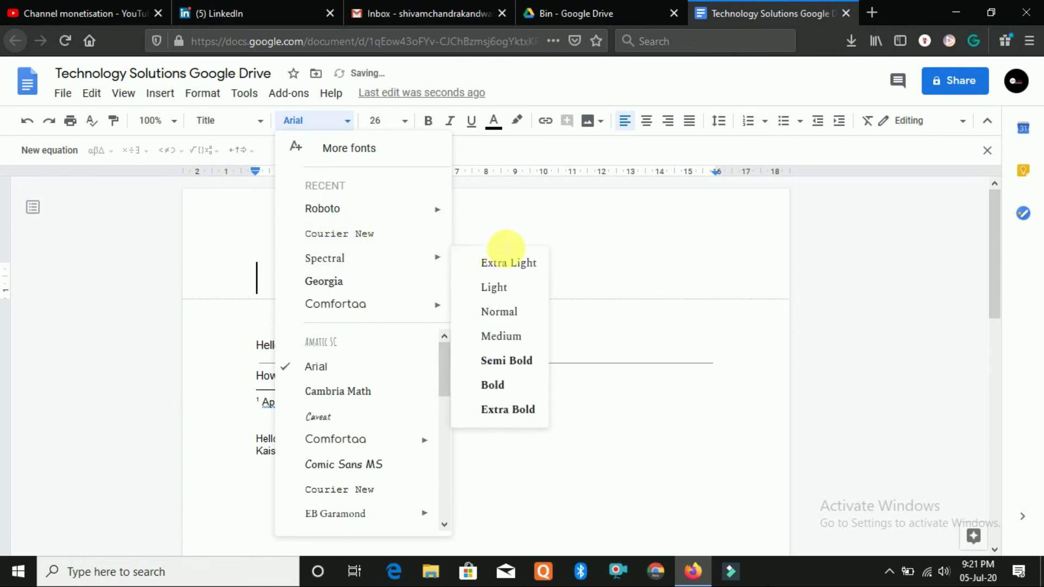
{"action": "left_click", "coordinate": [503, 241]}
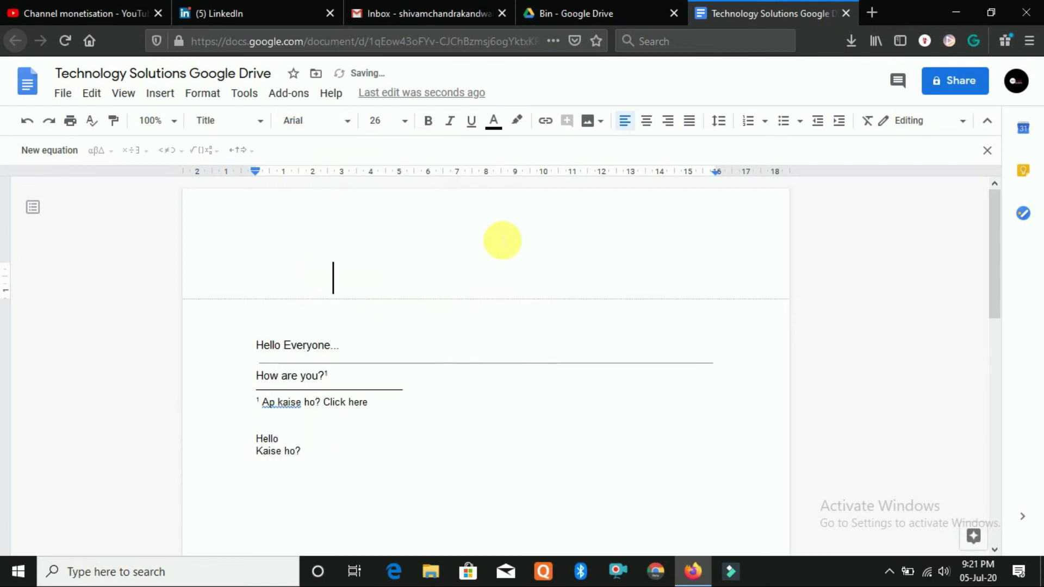
{"action": "left_click", "coordinate": [403, 122]}
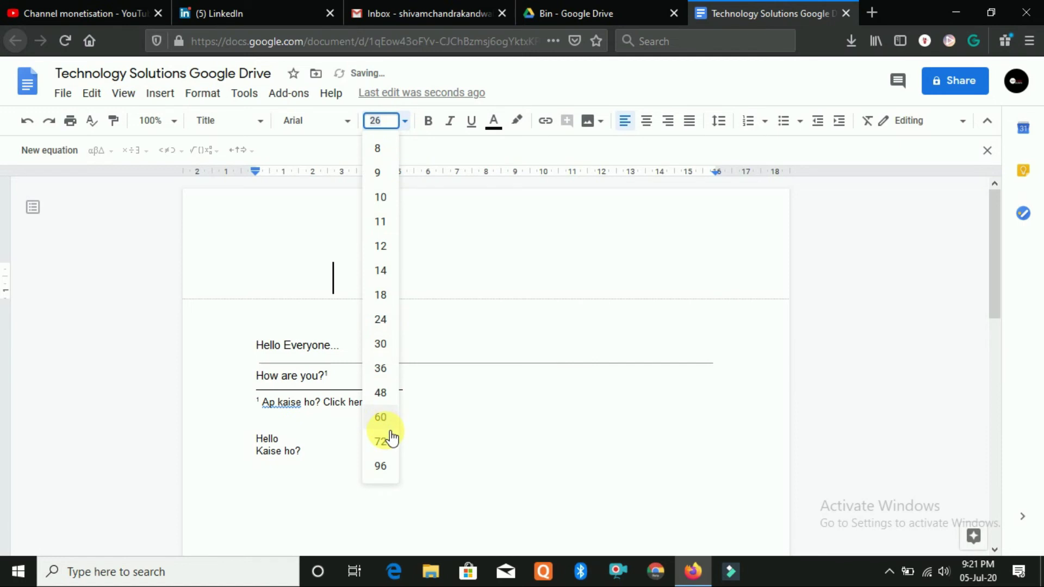
{"action": "left_click", "coordinate": [326, 348]}
Set the 'Hello Everyone...' line to 48 pt
{"action": "left_click_drag", "start_coordinate": [350, 354], "coordinate": [261, 305]}
{"action": "left_click", "coordinate": [405, 128]}
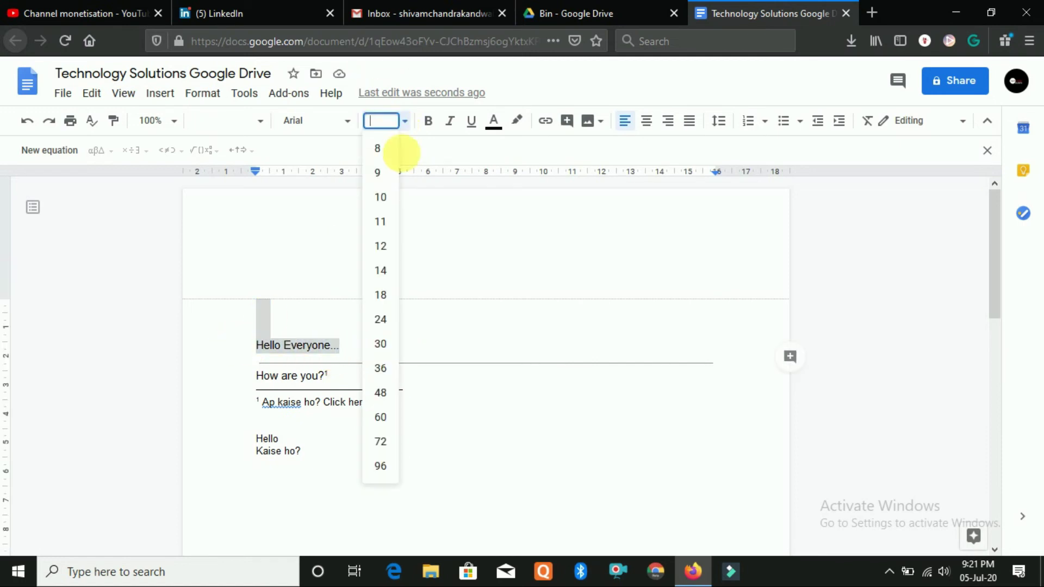
{"action": "left_click", "coordinate": [383, 394]}
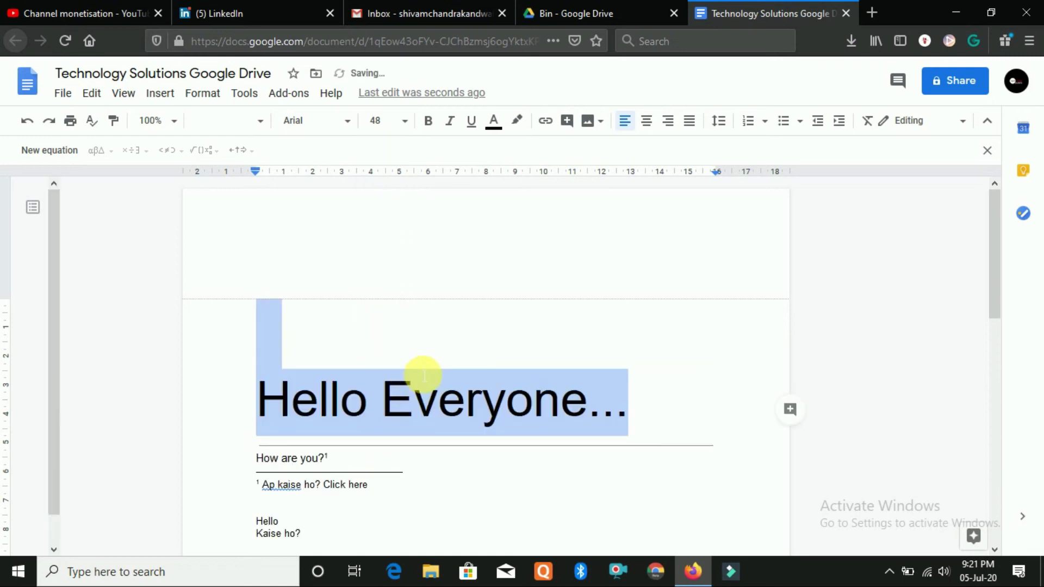
{"action": "scroll", "coordinate": [494, 324], "scroll_direction": "down", "scroll_amount": 3}
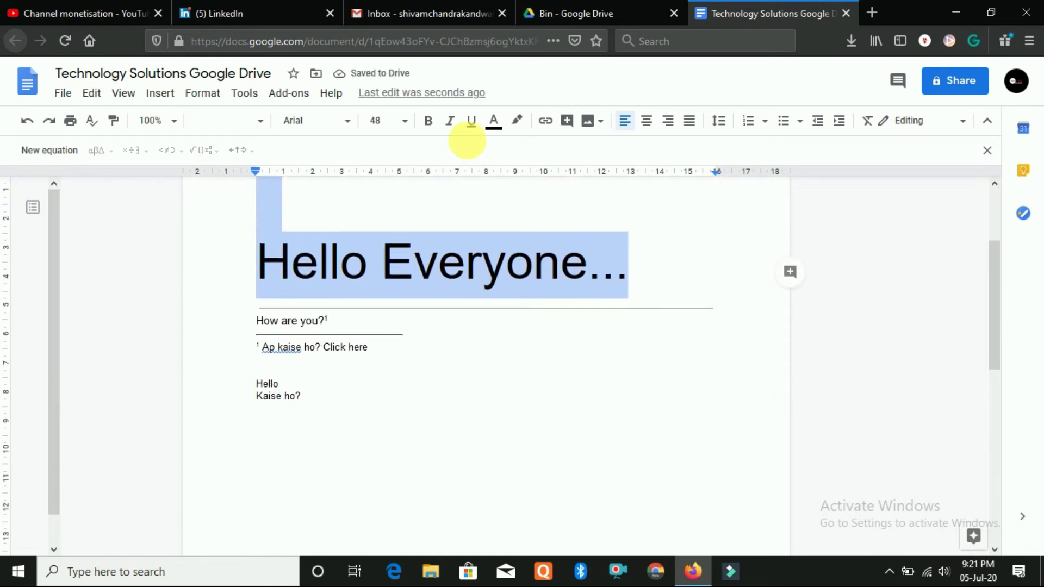
Make the heading bold, italic and underlined, then reselect the whole heading
{"action": "left_click", "coordinate": [429, 122]}
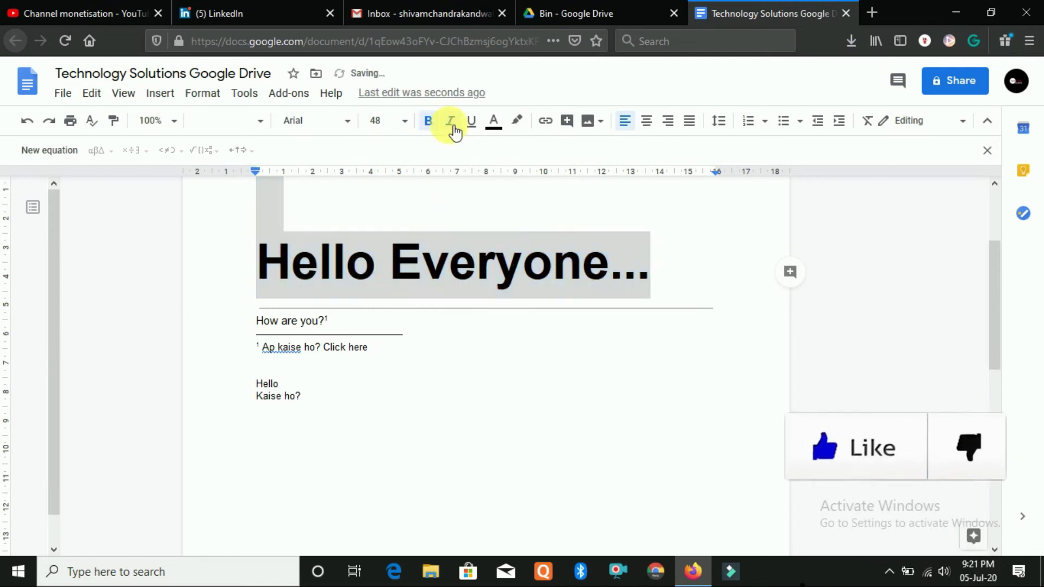
{"action": "left_click", "coordinate": [452, 125]}
{"action": "left_click", "coordinate": [473, 127]}
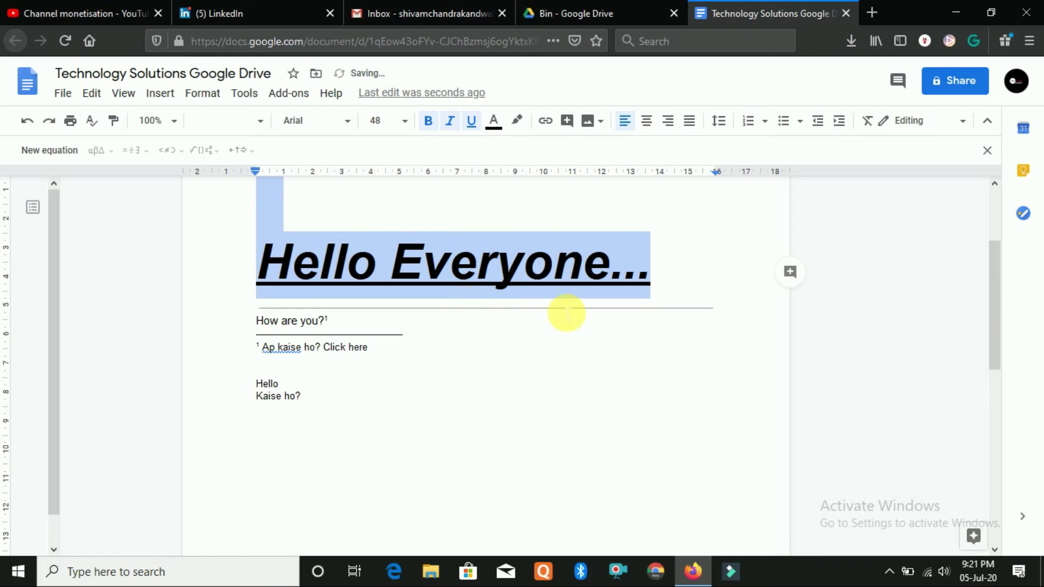
{"action": "left_click_drag", "start_coordinate": [338, 303], "coordinate": [612, 326]}
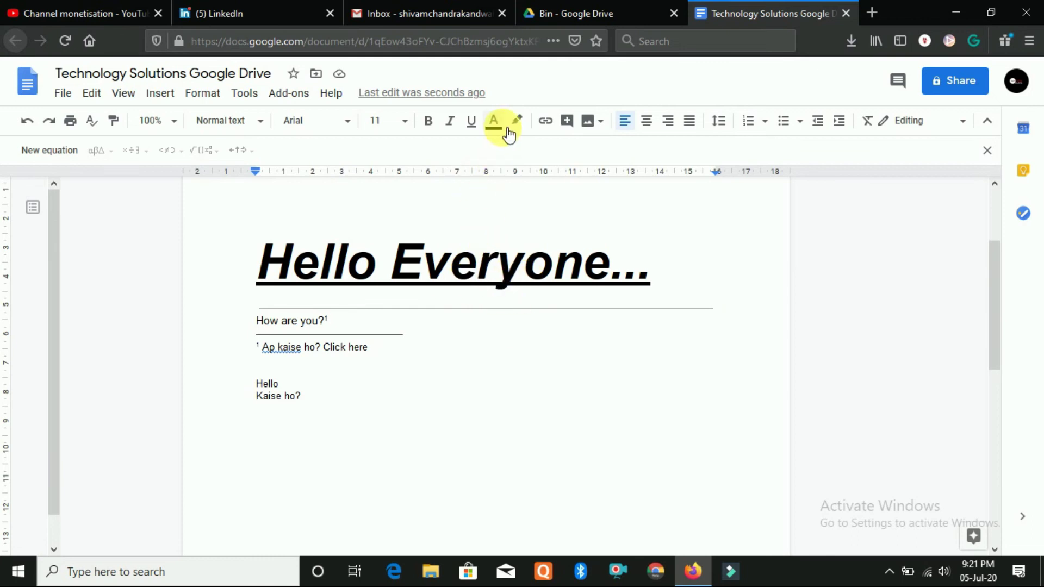
{"action": "left_click_drag", "start_coordinate": [644, 283], "coordinate": [182, 257]}
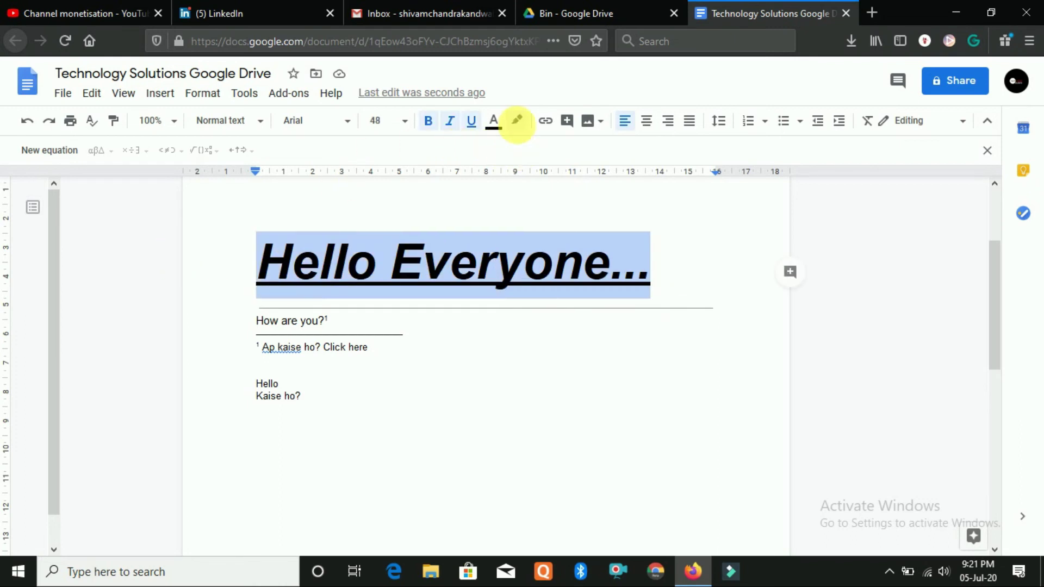
{"action": "left_click", "coordinate": [494, 122]}
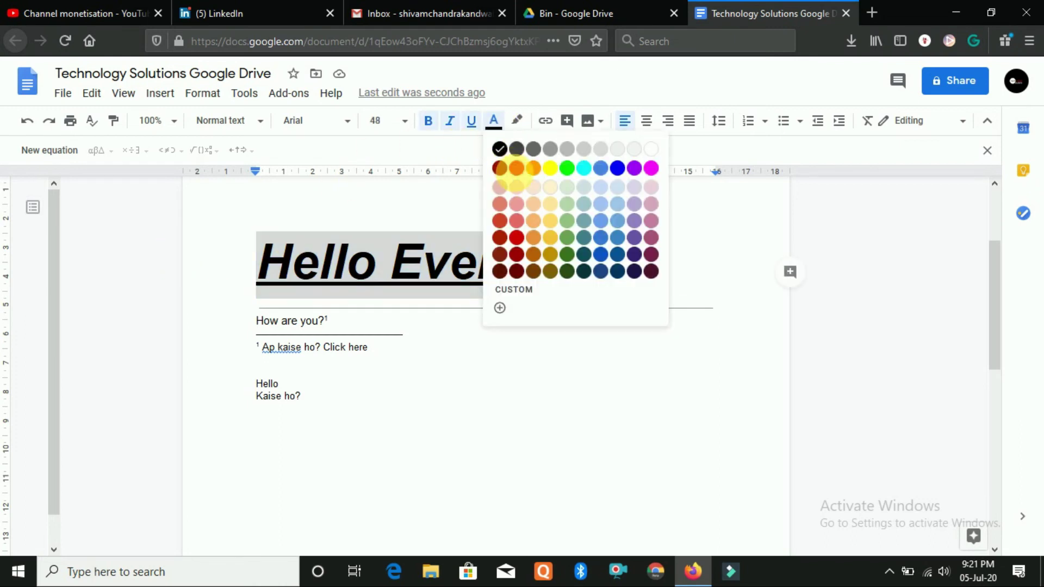
{"action": "left_click", "coordinate": [517, 168]}
{"action": "left_click", "coordinate": [494, 121]}
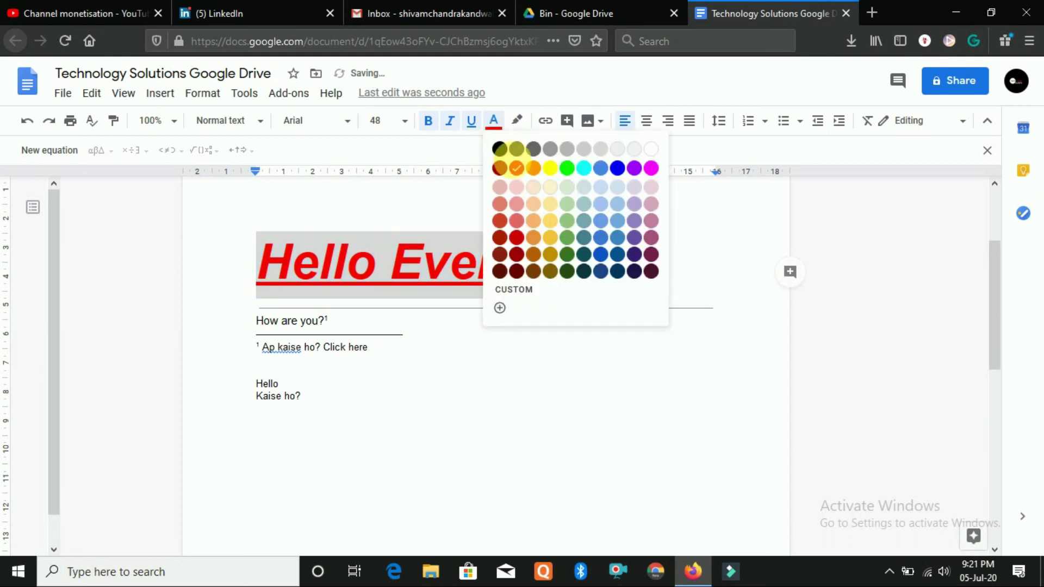
{"action": "left_click", "coordinate": [550, 168]}
{"action": "left_click", "coordinate": [500, 130]}
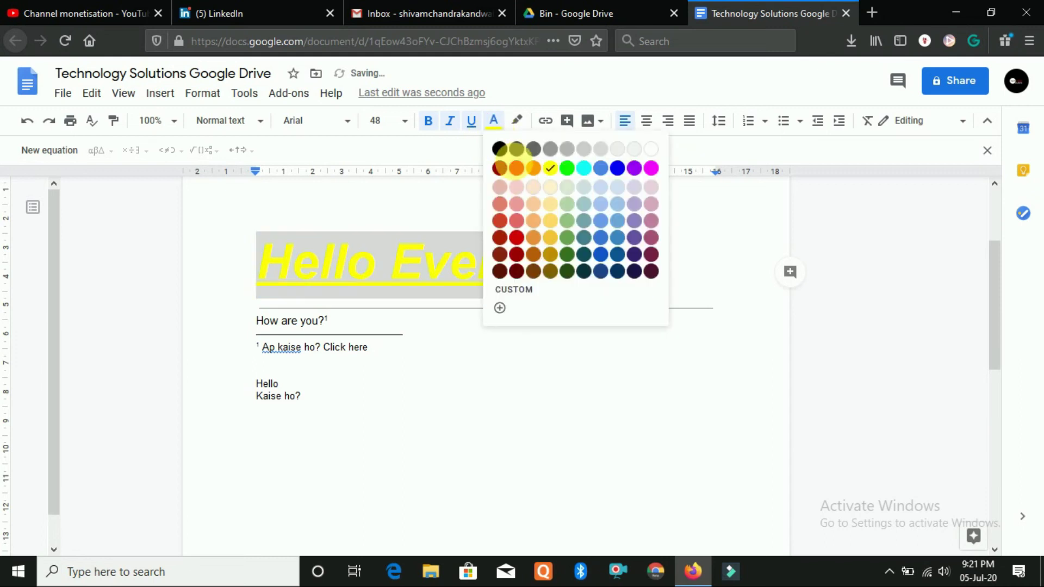
{"action": "left_click", "coordinate": [496, 148]}
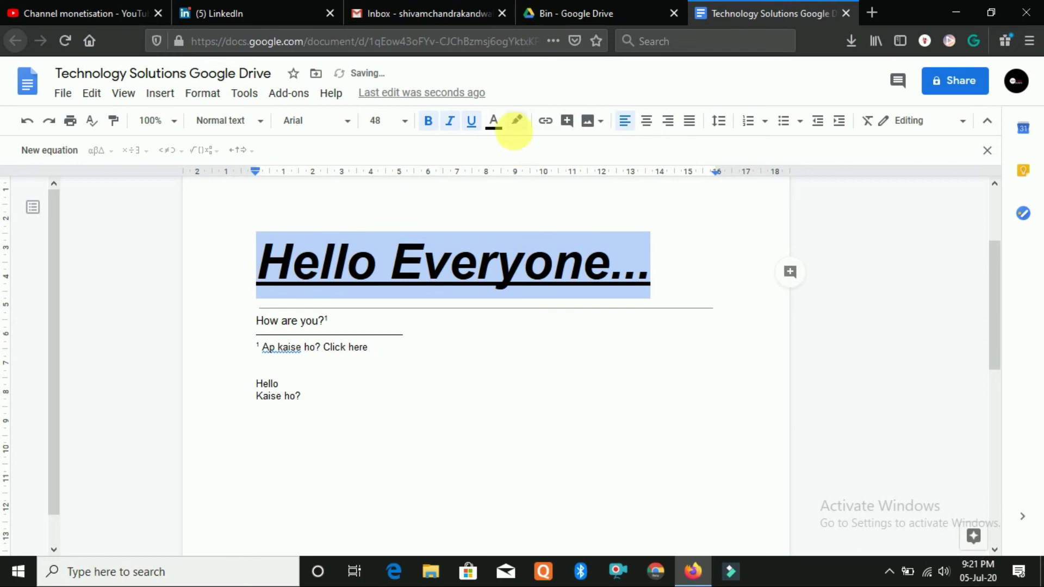
{"action": "left_click", "coordinate": [517, 120]}
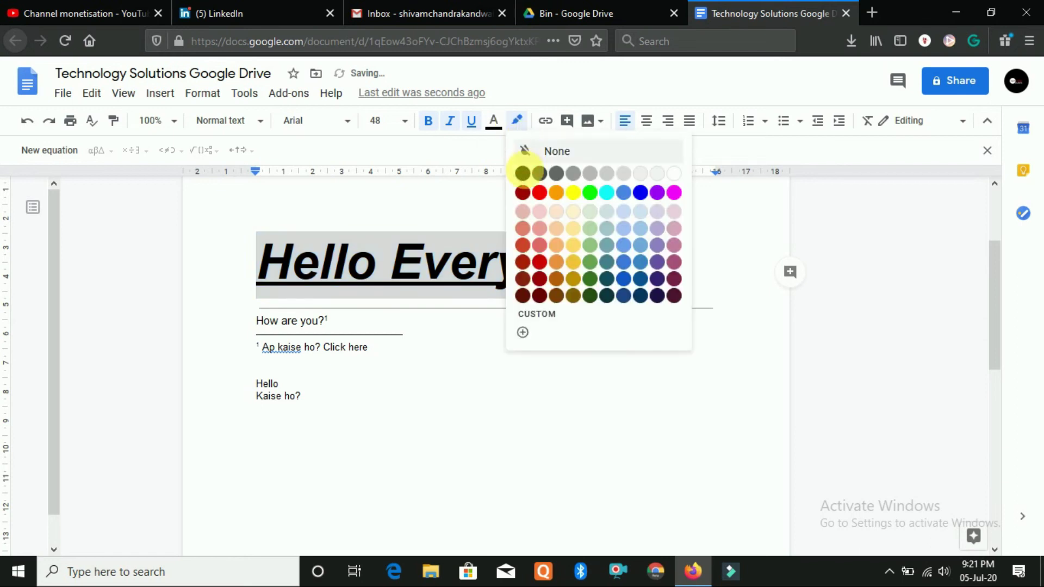
{"action": "left_click", "coordinate": [590, 193]}
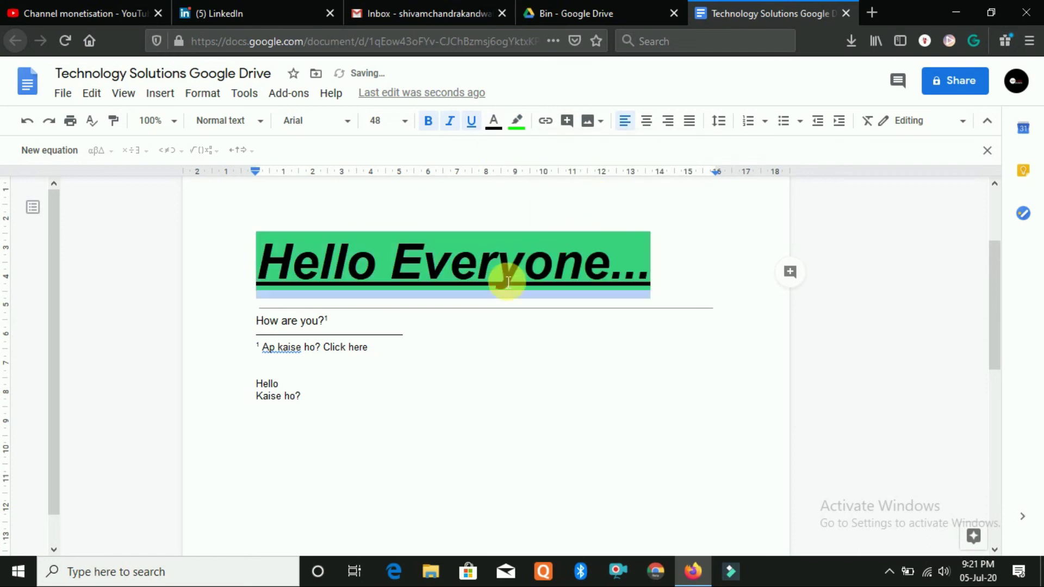
{"action": "left_click", "coordinate": [426, 375]}
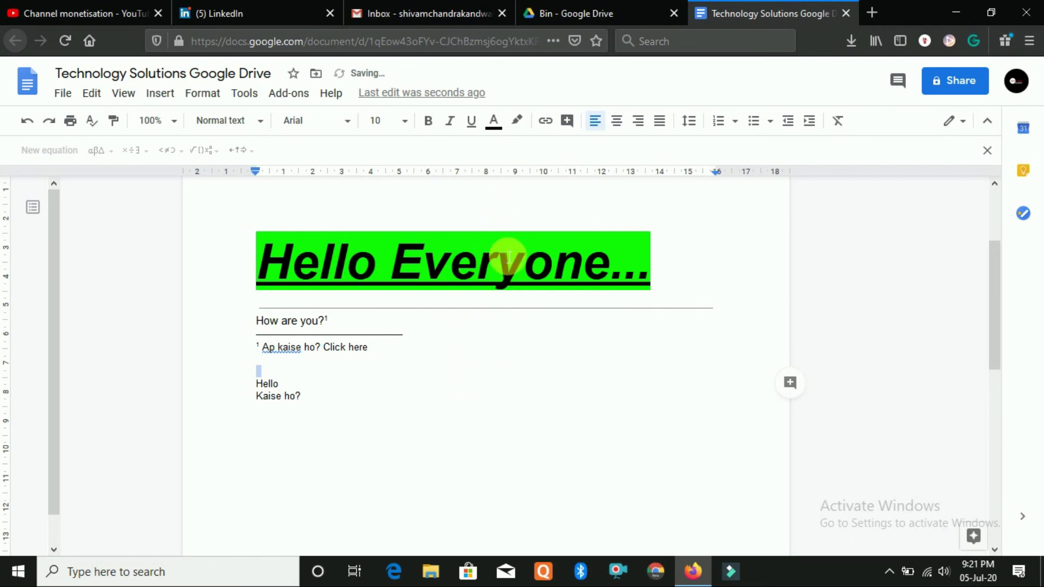
{"action": "key", "text": "ctrl+z"}
{"action": "left_click", "coordinate": [483, 203]}
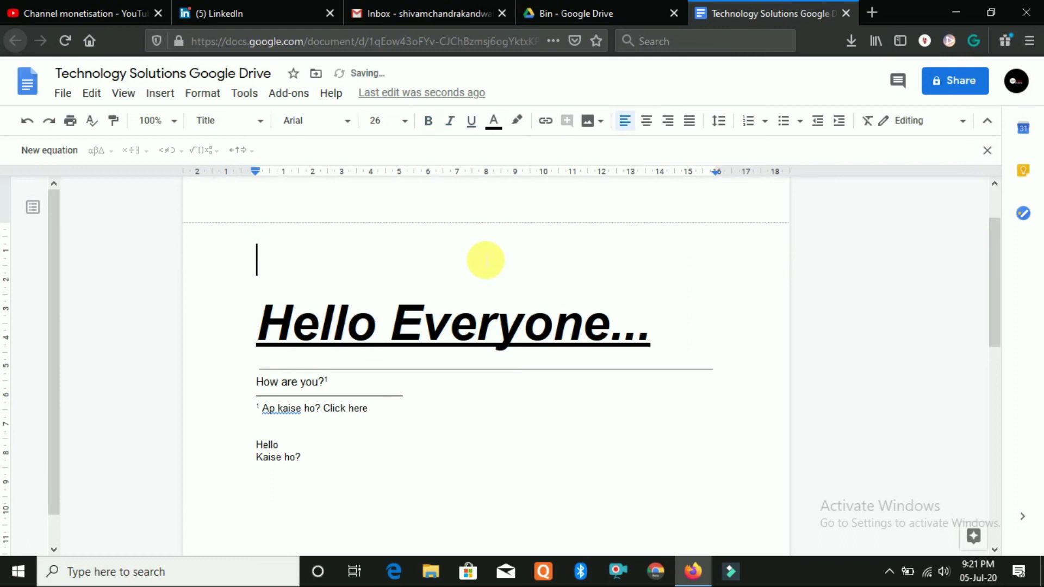
{"action": "left_click_drag", "start_coordinate": [674, 331], "coordinate": [223, 321]}
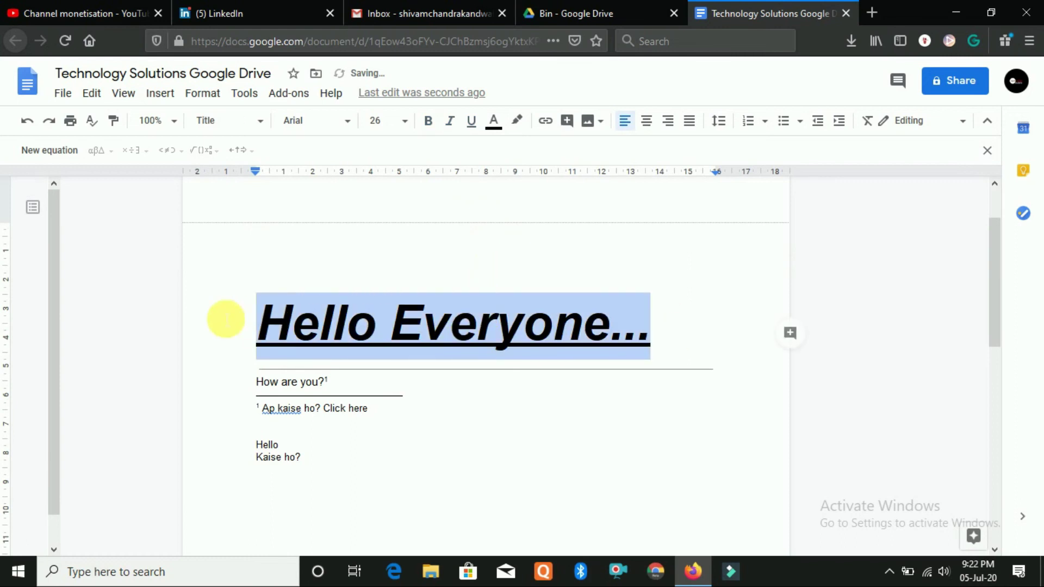
{"action": "left_click", "coordinate": [517, 120]}
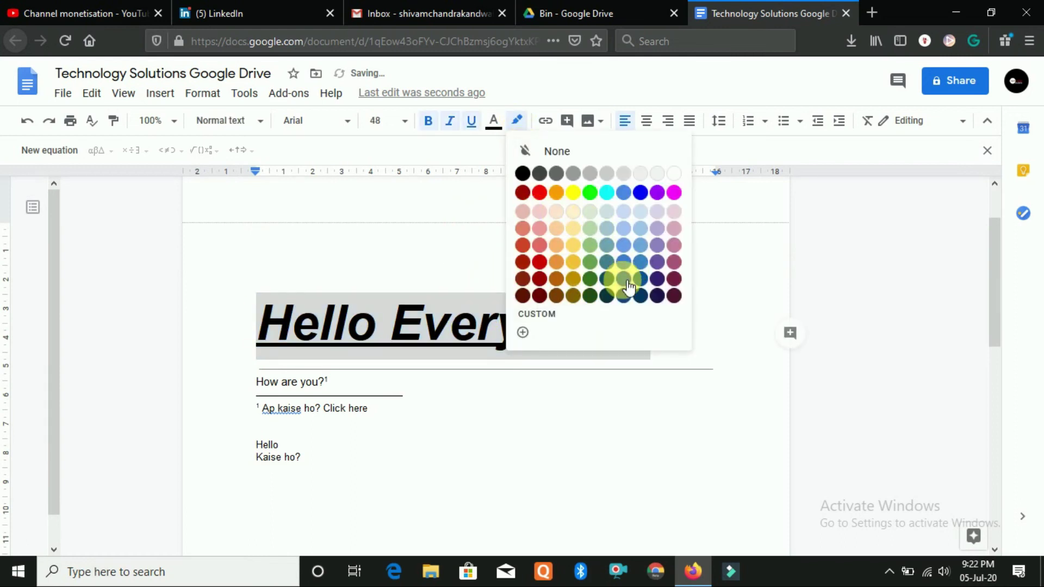
{"action": "left_click", "coordinate": [626, 263]}
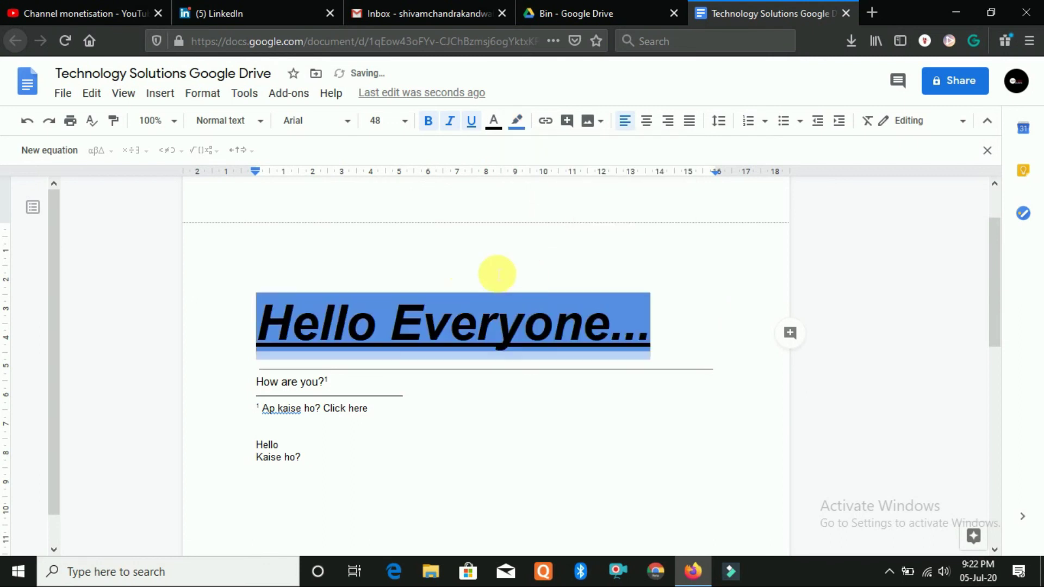
{"action": "left_click", "coordinate": [514, 275]}
{"action": "left_click_drag", "start_coordinate": [689, 319], "coordinate": [261, 306]}
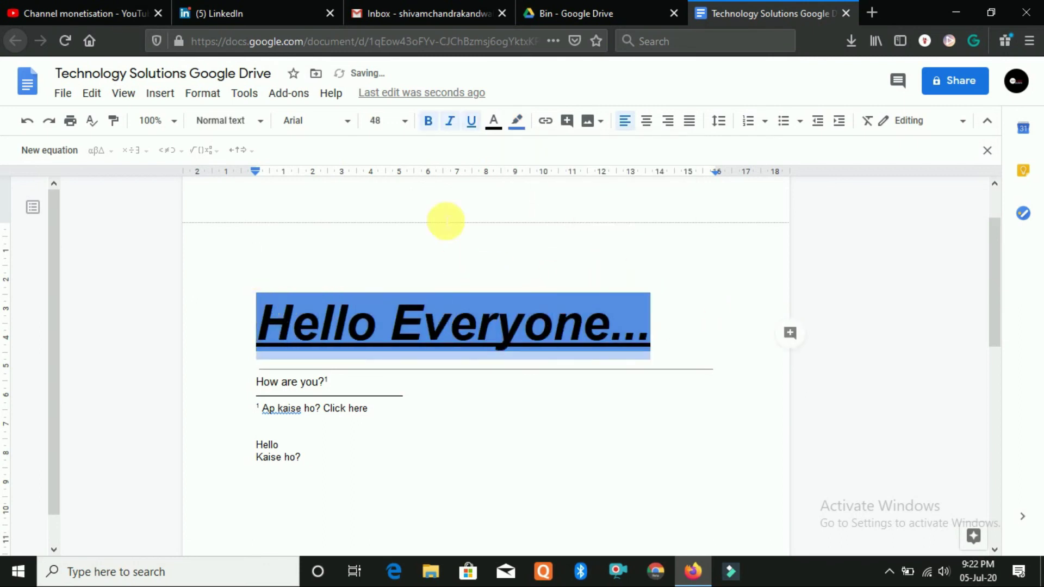
{"action": "left_click", "coordinate": [487, 206]}
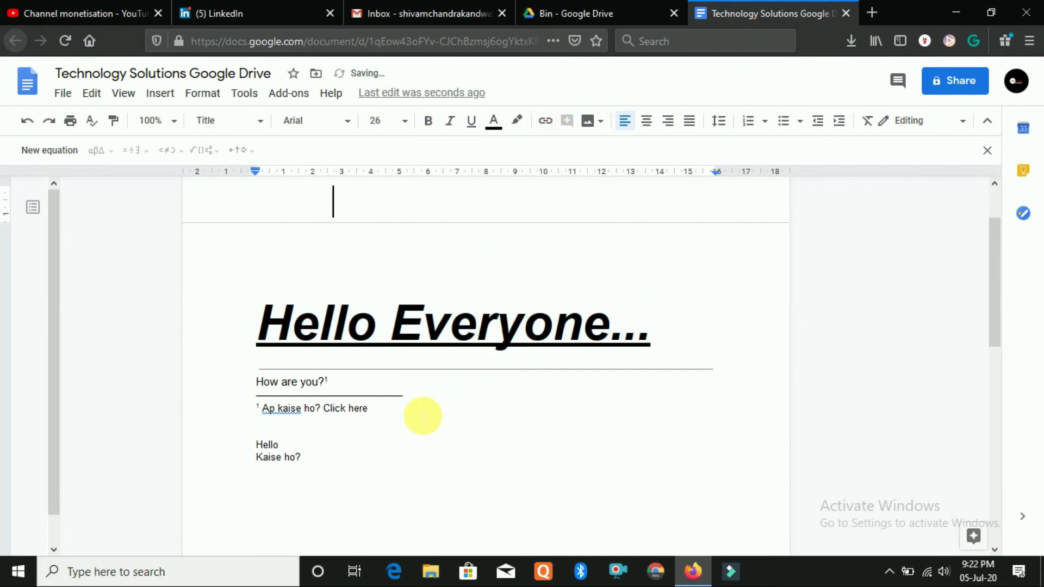
{"action": "scroll", "coordinate": [423, 416], "scroll_direction": "down", "scroll_amount": 5}
{"action": "scroll", "coordinate": [320, 317], "scroll_direction": "up", "scroll_amount": 2}
{"action": "left_click", "coordinate": [258, 271]}
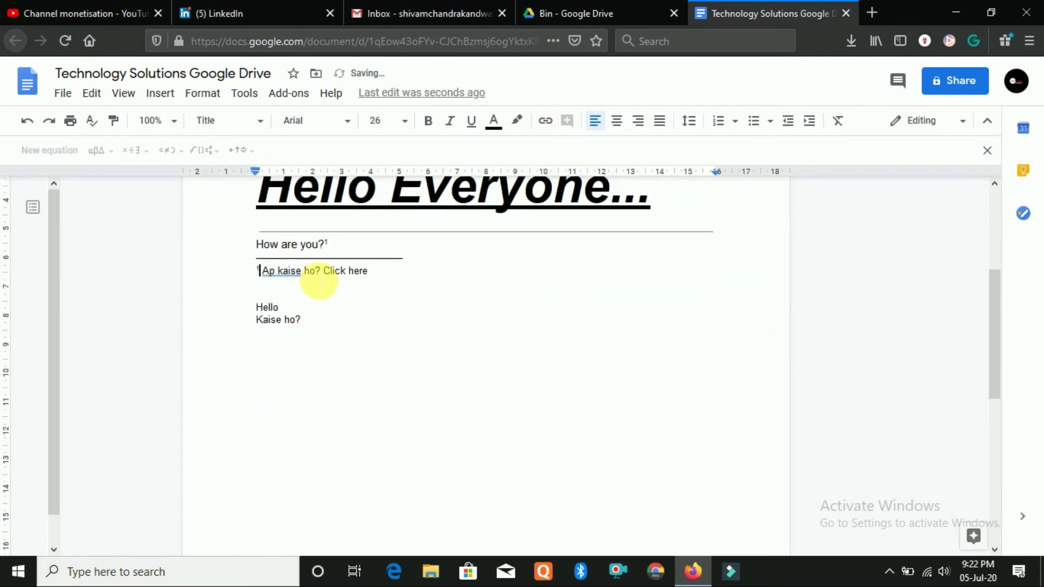
{"action": "left_click", "coordinate": [340, 272], "text": "shift"}
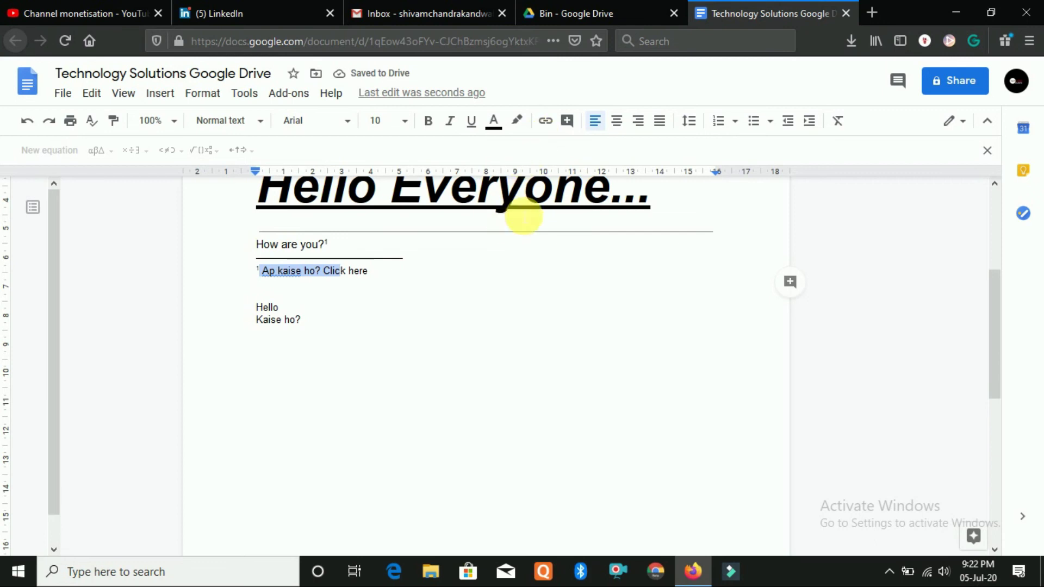
{"action": "left_click_drag", "start_coordinate": [380, 278], "coordinate": [325, 271]}
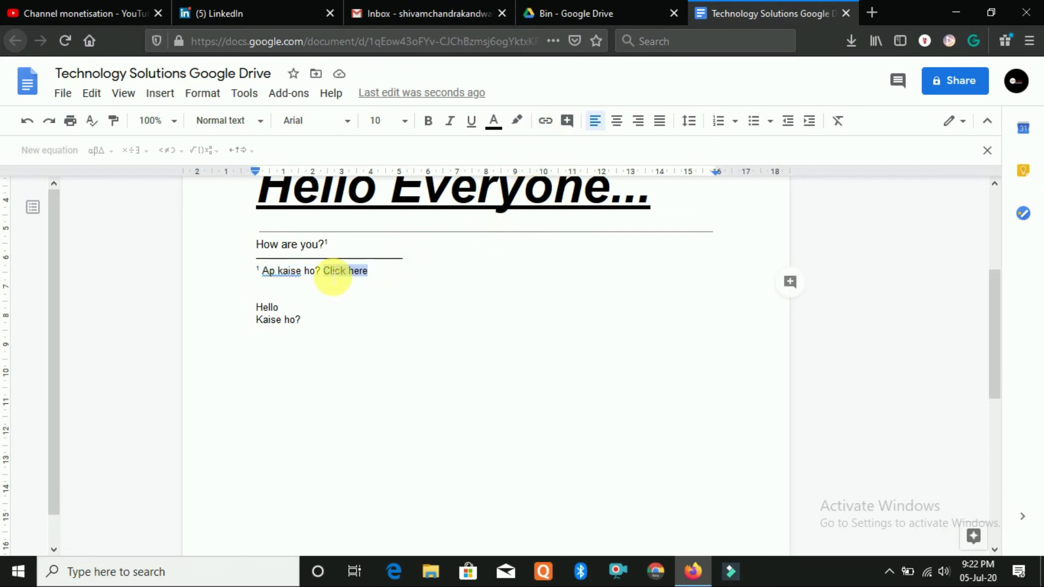
{"action": "left_click", "coordinate": [546, 121]}
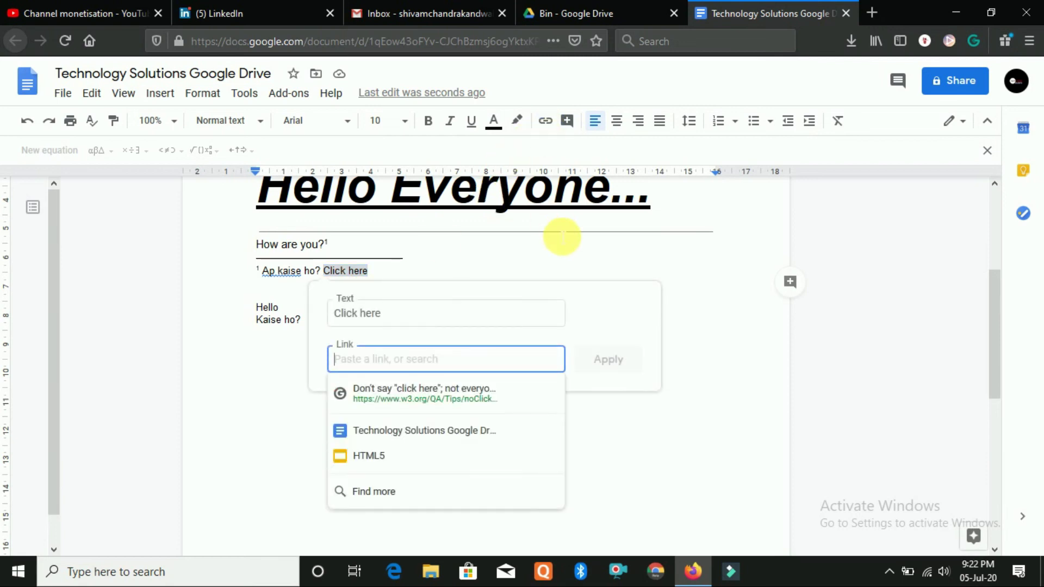
{"action": "type", "text": "www.youtube.com"}
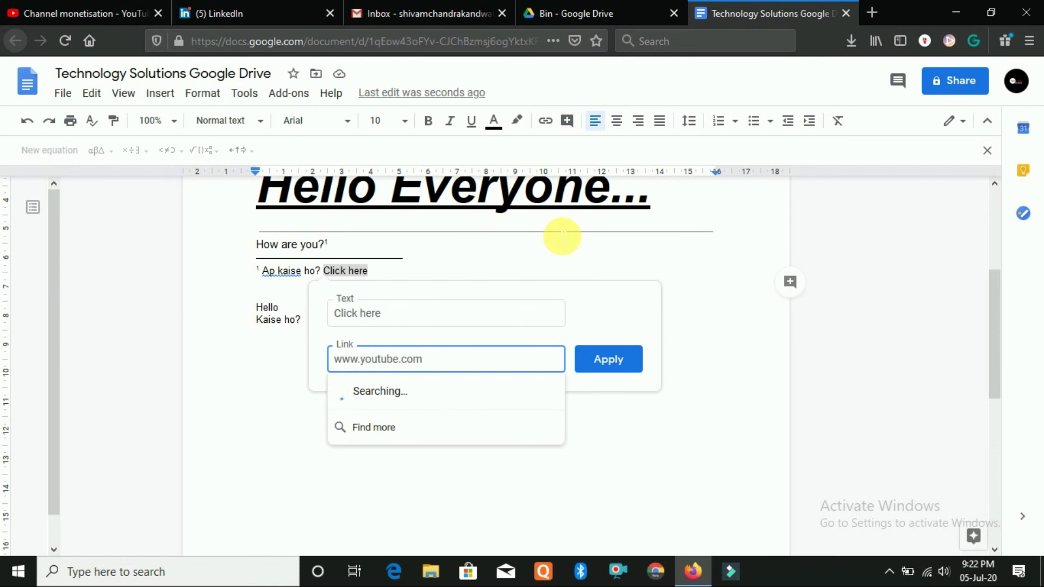
{"action": "left_click", "coordinate": [613, 368]}
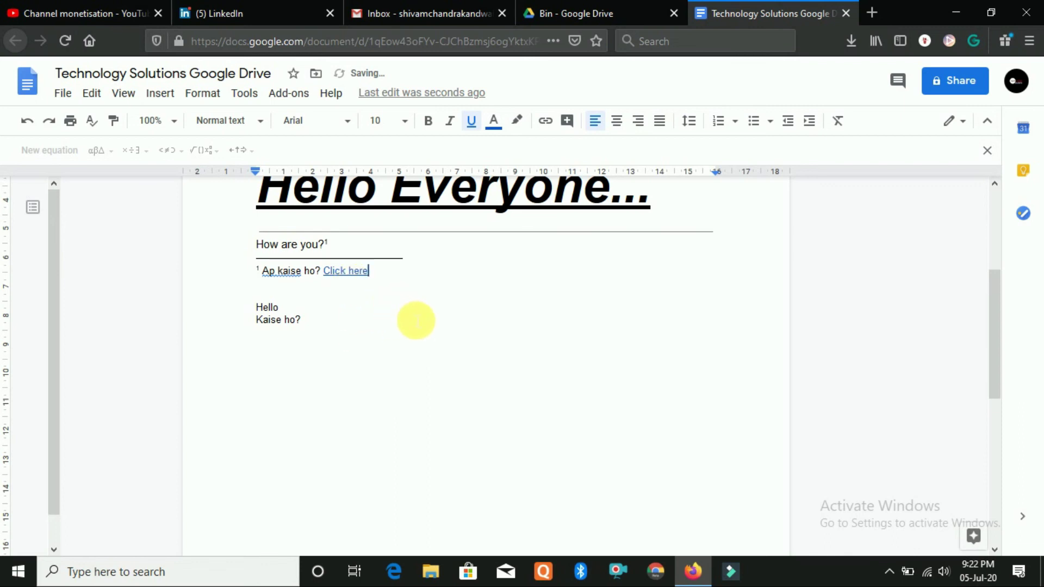
{"action": "scroll", "coordinate": [416, 321], "scroll_direction": "up", "scroll_amount": 4}
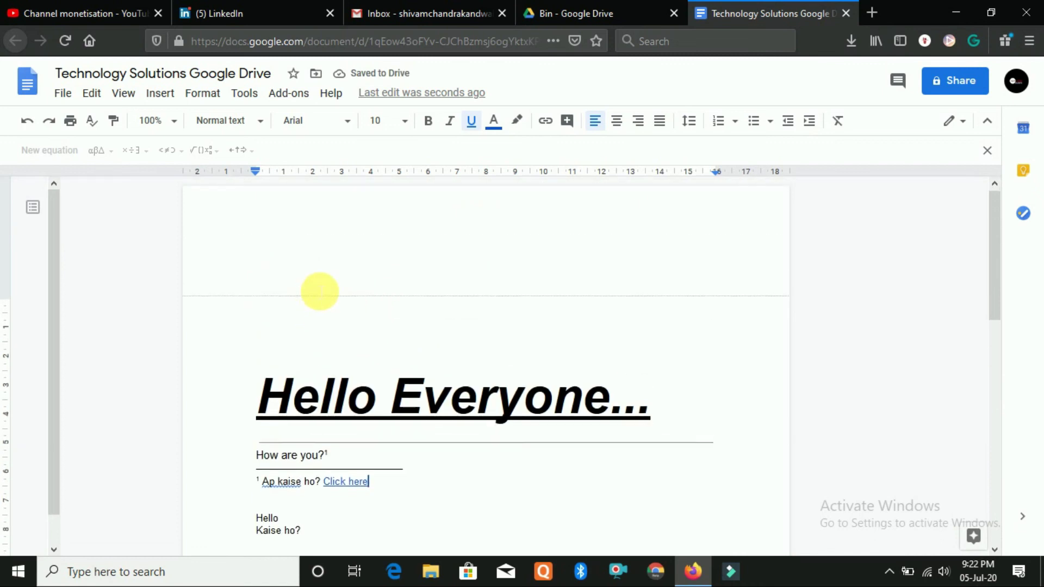
{"action": "scroll", "coordinate": [319, 291], "scroll_direction": "down", "scroll_amount": 2}
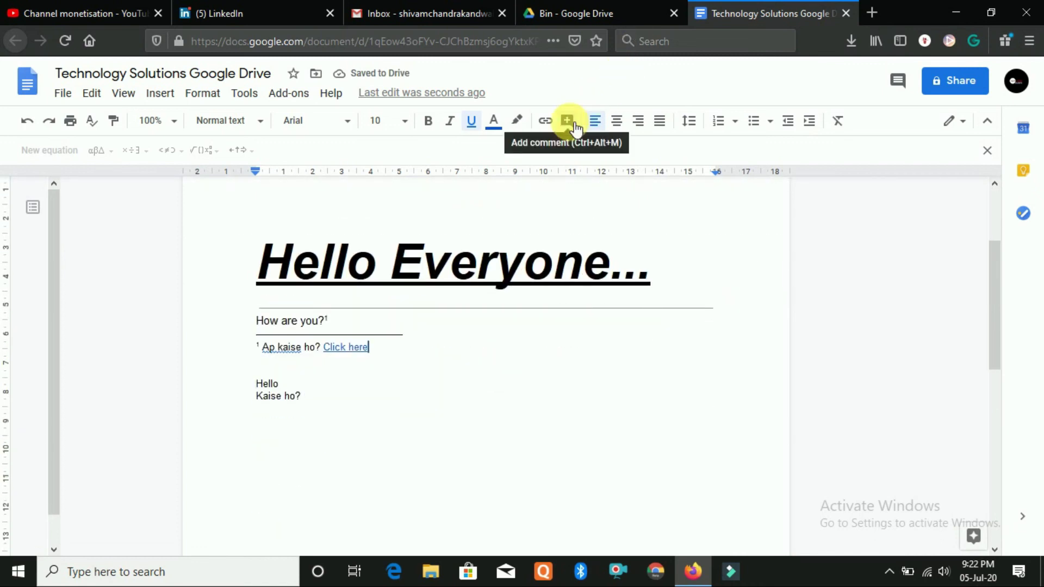
{"action": "left_click_drag", "start_coordinate": [396, 361], "coordinate": [296, 348]}
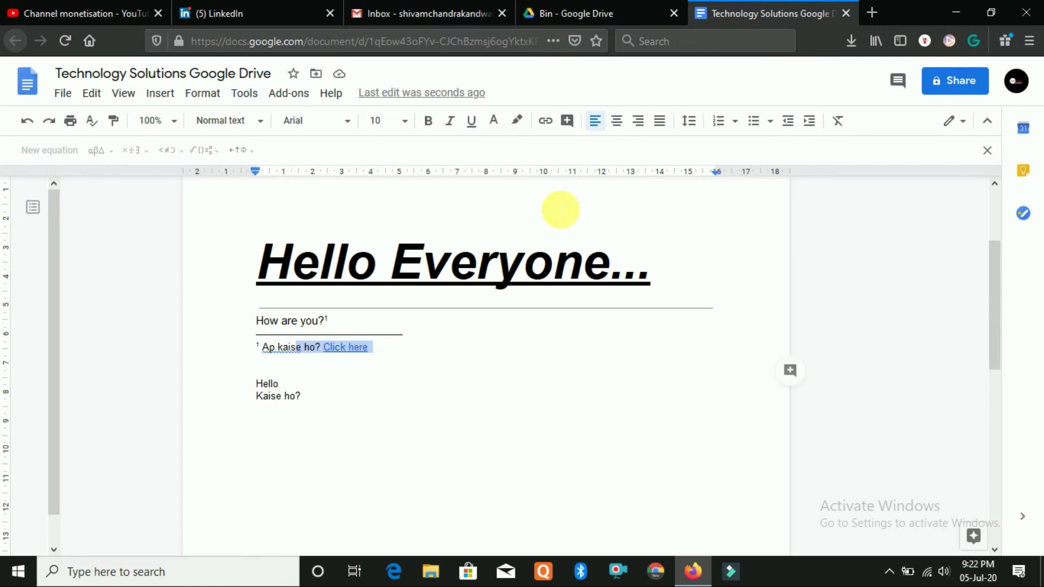
{"action": "left_click", "coordinate": [567, 121]}
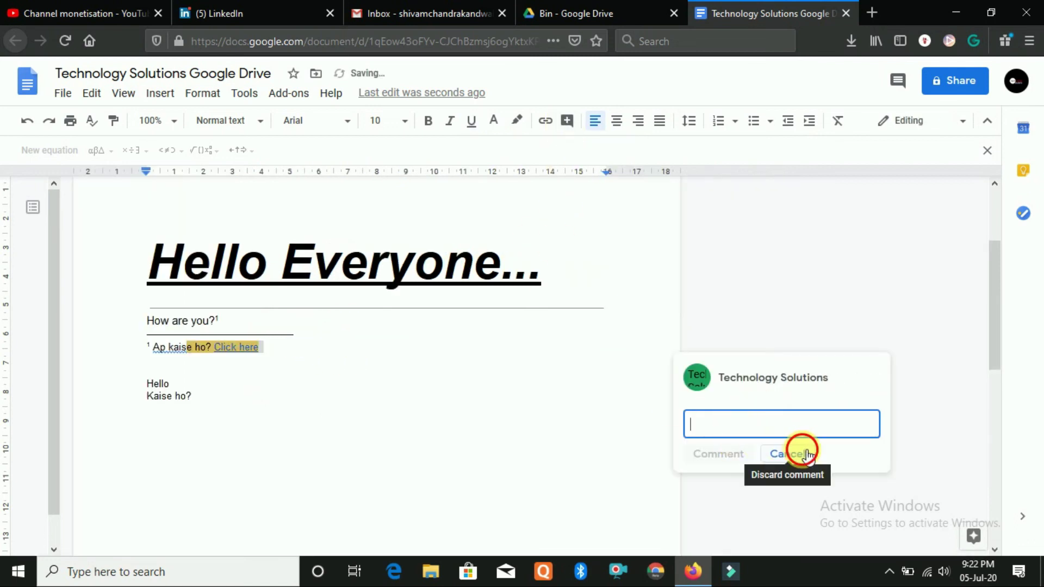
{"action": "left_click", "coordinate": [791, 454]}
{"action": "left_click", "coordinate": [519, 386]}
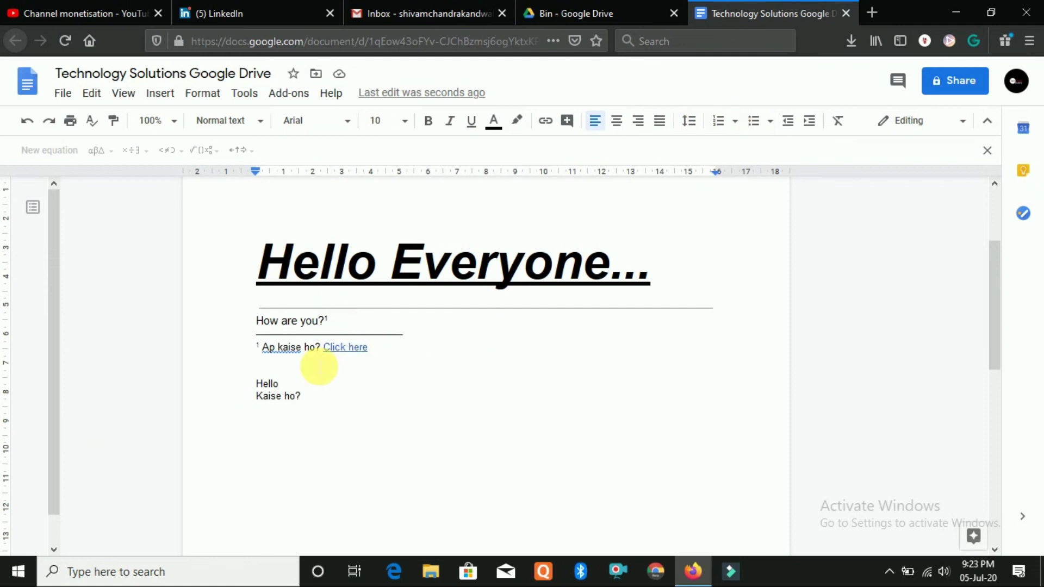
Clear the formatting from 'ho?' in the Kaise ho? footnote line
{"action": "left_click_drag", "start_coordinate": [286, 400], "coordinate": [321, 407]}
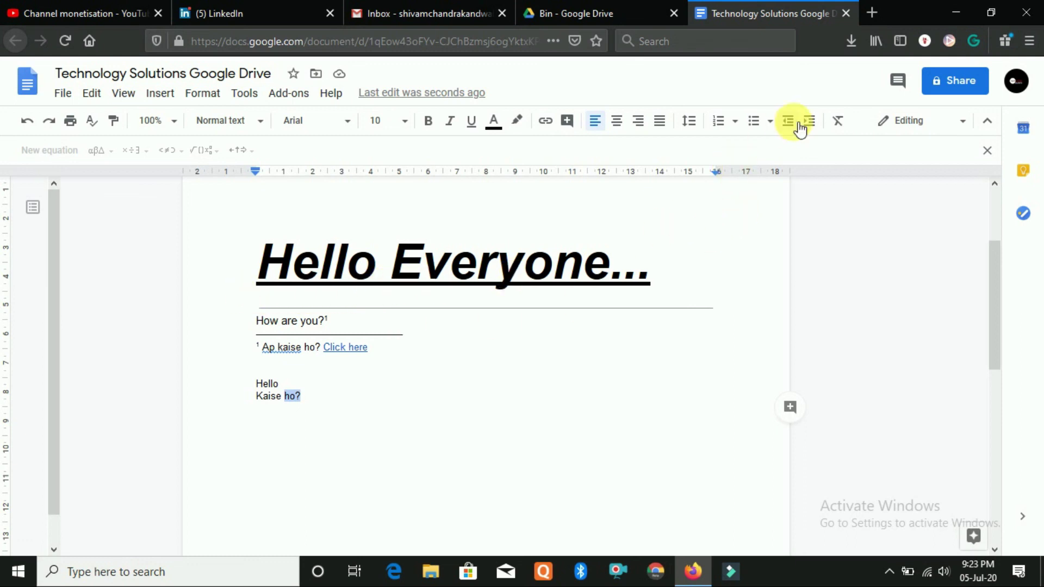
{"action": "left_click", "coordinate": [839, 123]}
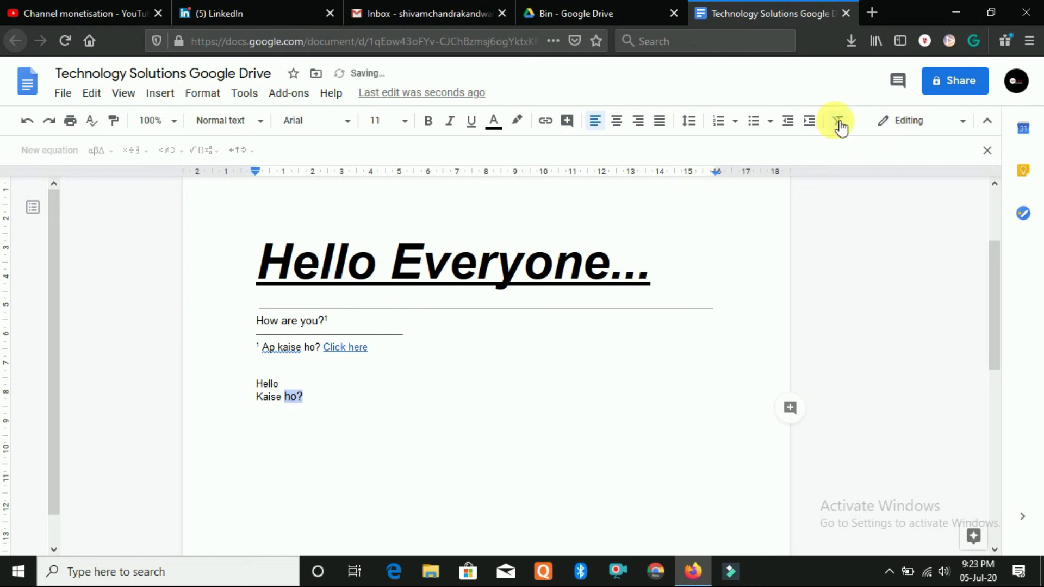
{"action": "left_click", "coordinate": [315, 413]}
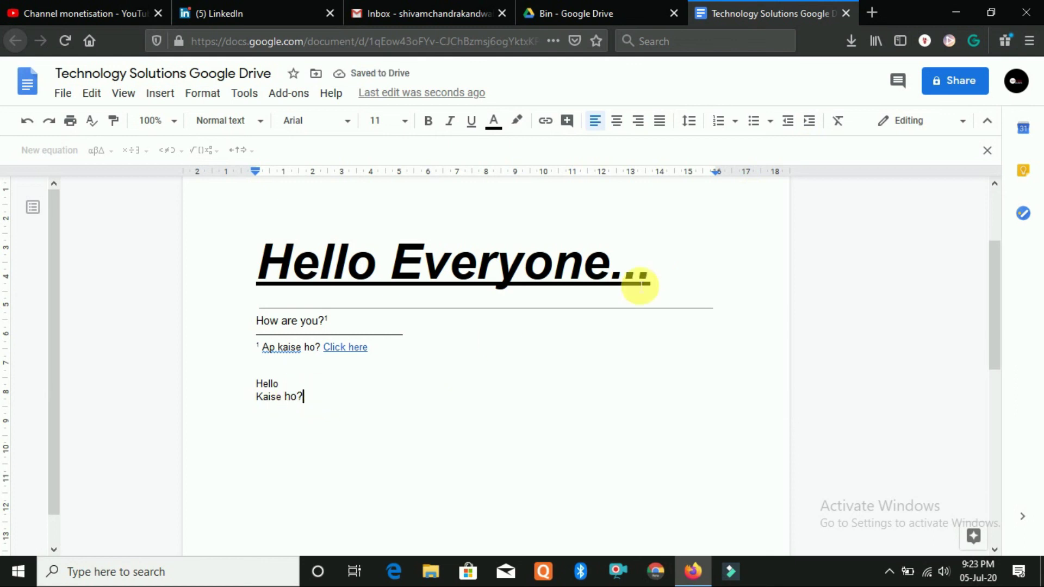
Look at the Editing mode list and Edit menu, then place the caret in the footnote
{"action": "left_click", "coordinate": [921, 126]}
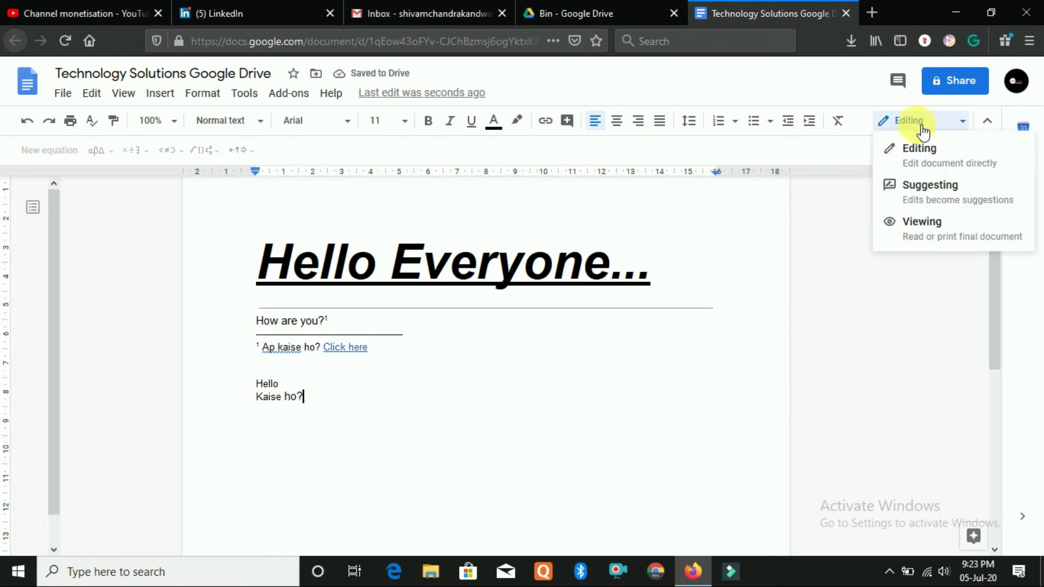
{"action": "left_click", "coordinate": [94, 96]}
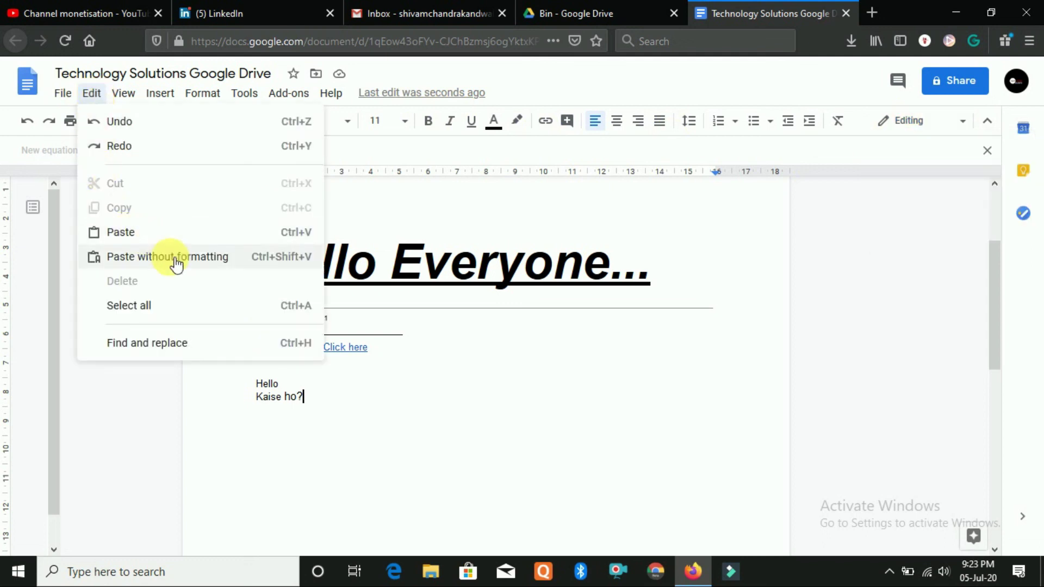
{"action": "left_click", "coordinate": [662, 364]}
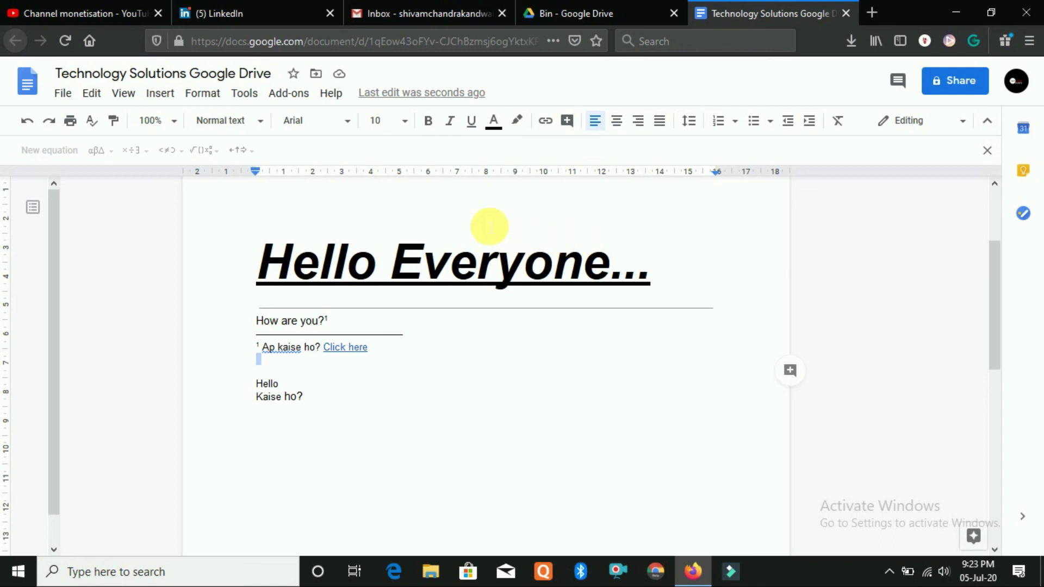
Empty the footnote, then delete the 'Hello Everyone...' heading and 'How are you?' line
{"action": "key", "text": "ctrl+a"}
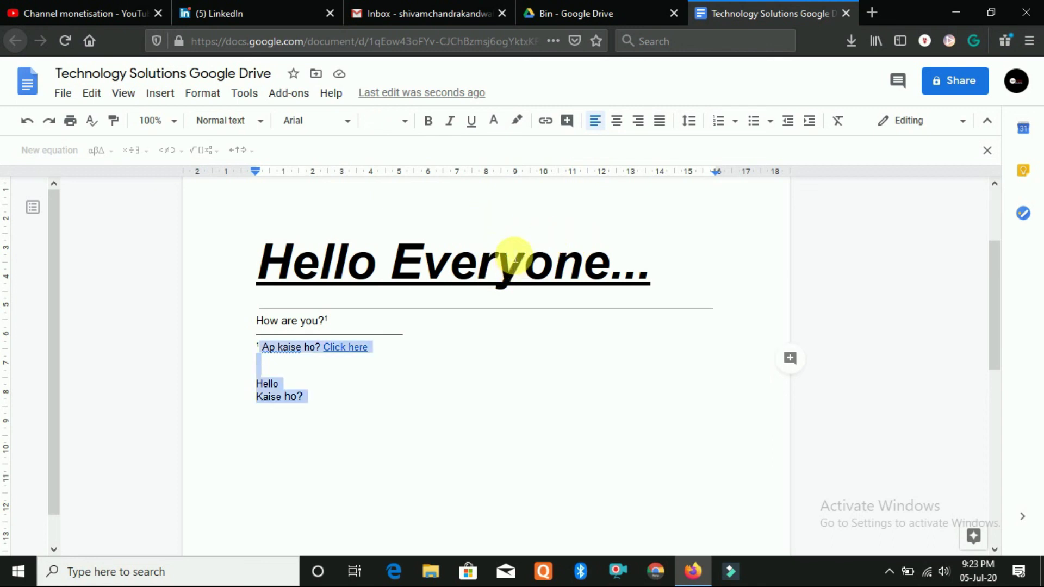
{"action": "key", "text": "BackSpace"}
{"action": "left_click_drag", "start_coordinate": [256, 261], "coordinate": [697, 303]}
{"action": "key", "text": "BackSpace"}
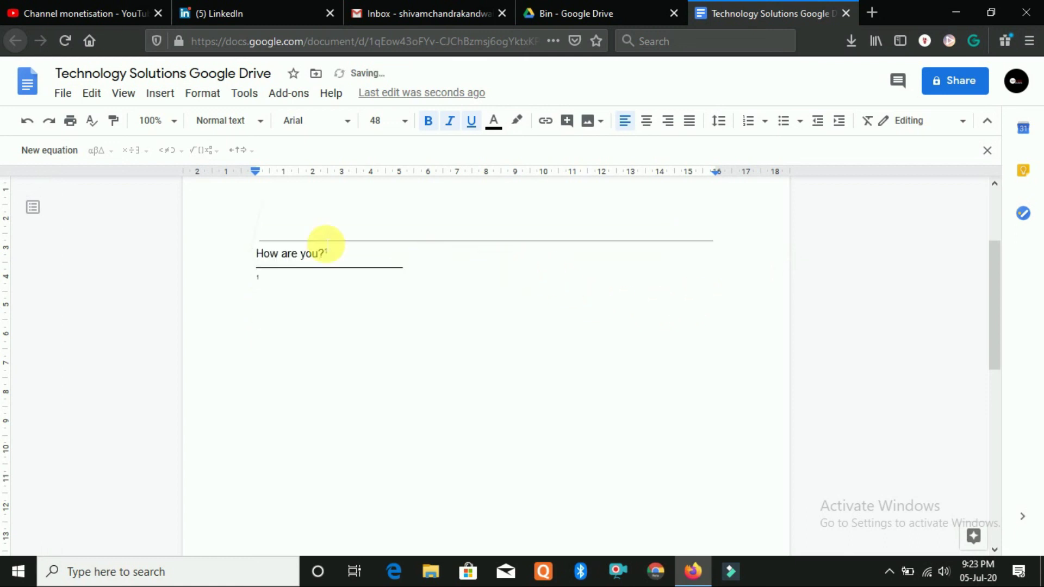
{"action": "left_click_drag", "start_coordinate": [270, 228], "coordinate": [434, 355]}
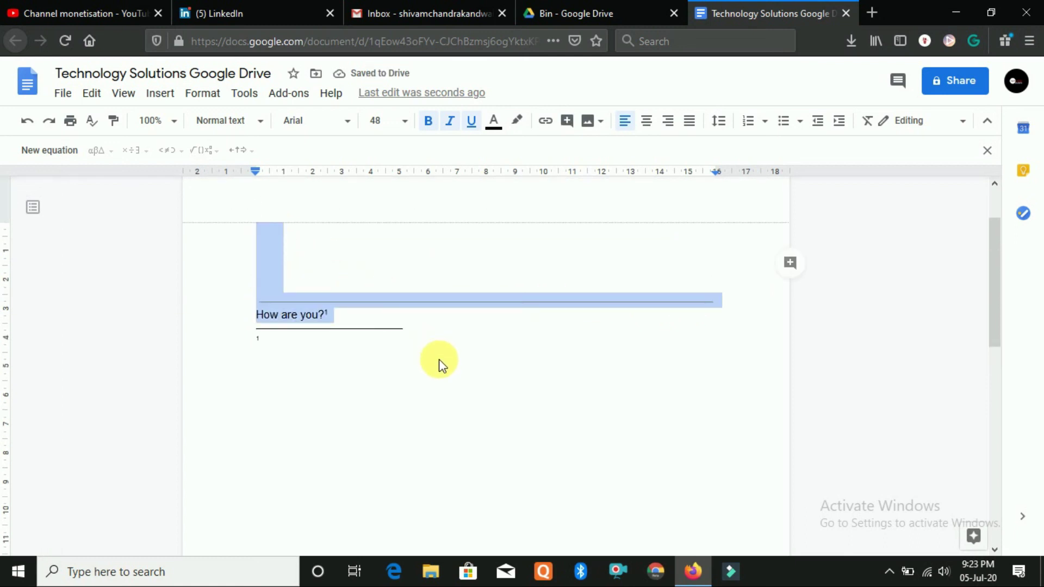
{"action": "key", "text": "BackSpace"}
{"action": "scroll", "coordinate": [437, 360], "scroll_direction": "up", "scroll_amount": 3}
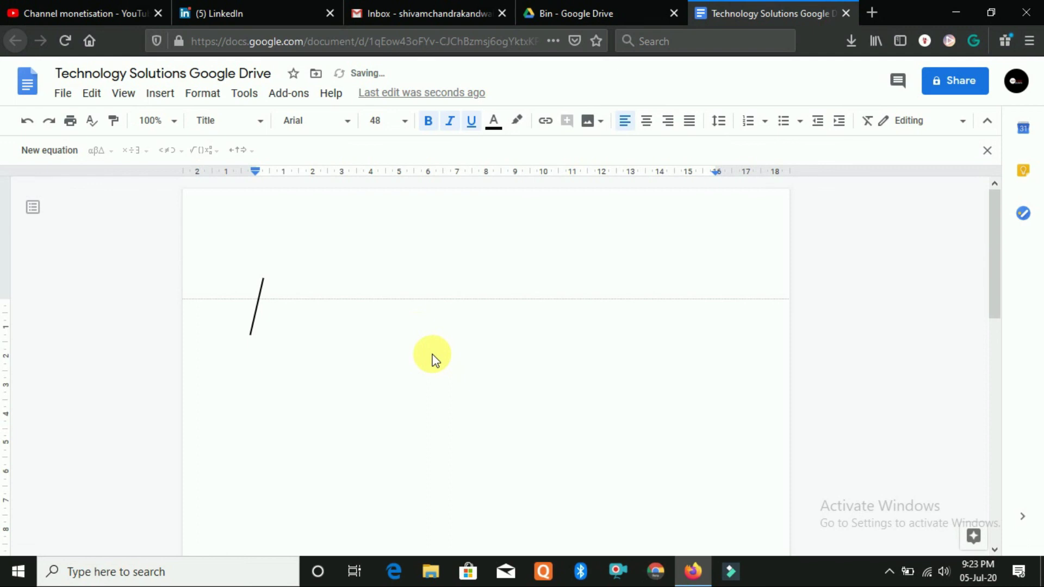
{"action": "scroll", "coordinate": [418, 342], "scroll_direction": "down", "scroll_amount": 3}
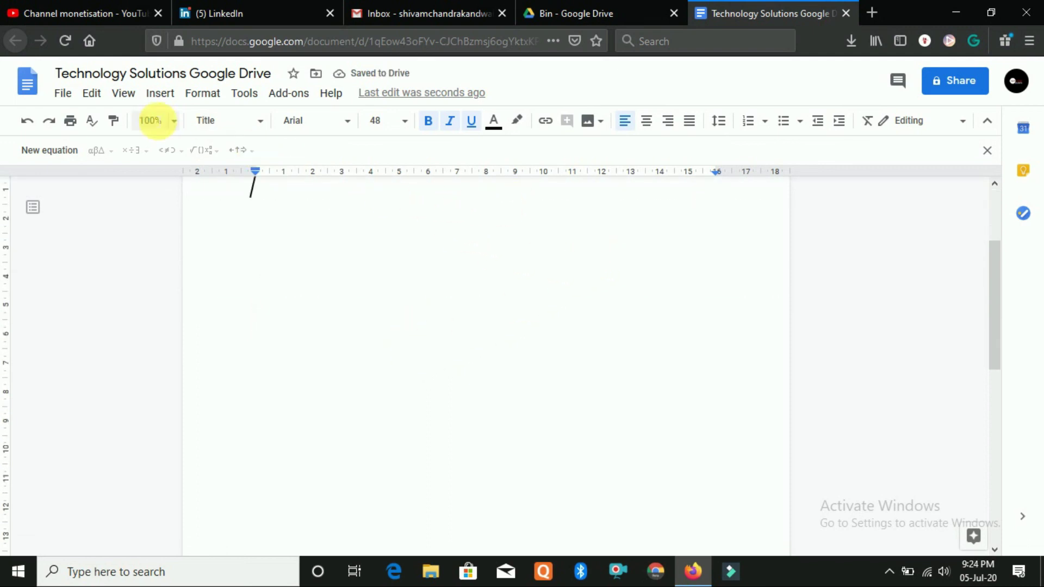
Open the Google Images panel through Insert > Image > Search the web
{"action": "left_click", "coordinate": [156, 95]}
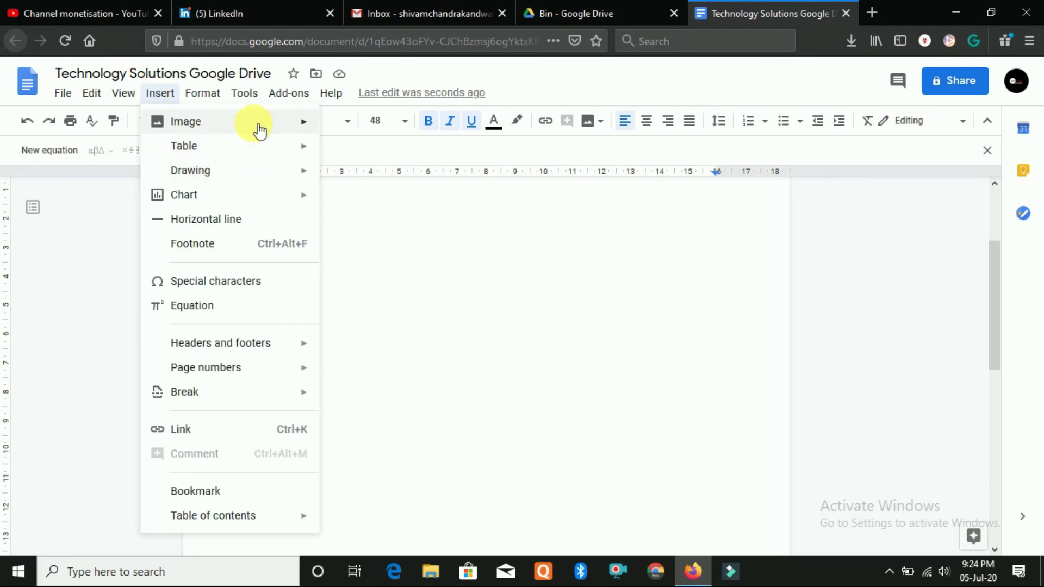
{"action": "mouse_move", "coordinate": [299, 129]}
{"action": "left_click", "coordinate": [390, 151]}
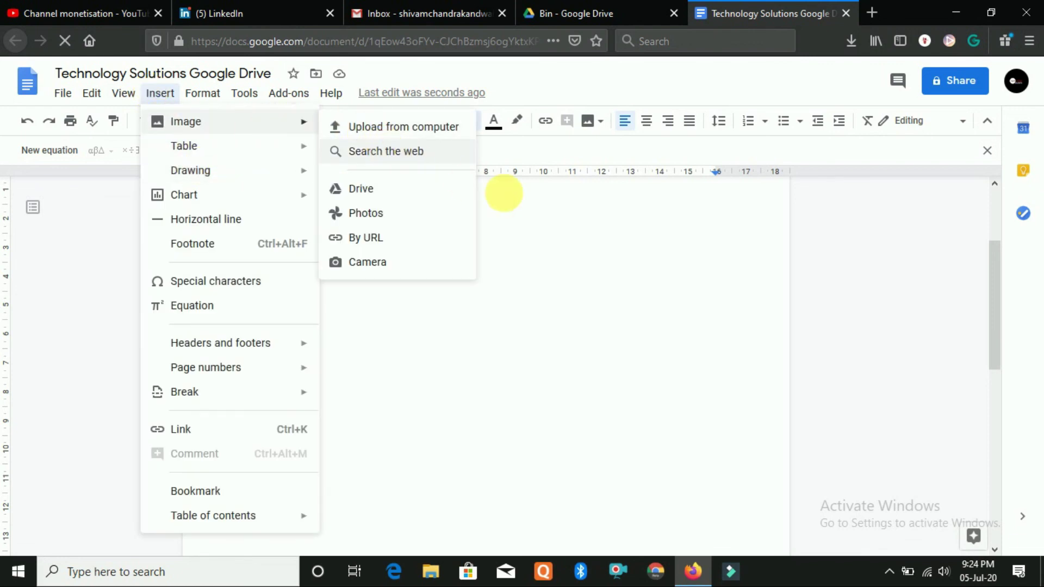
{"action": "scroll", "coordinate": [373, 240], "scroll_direction": "up", "scroll_amount": 3}
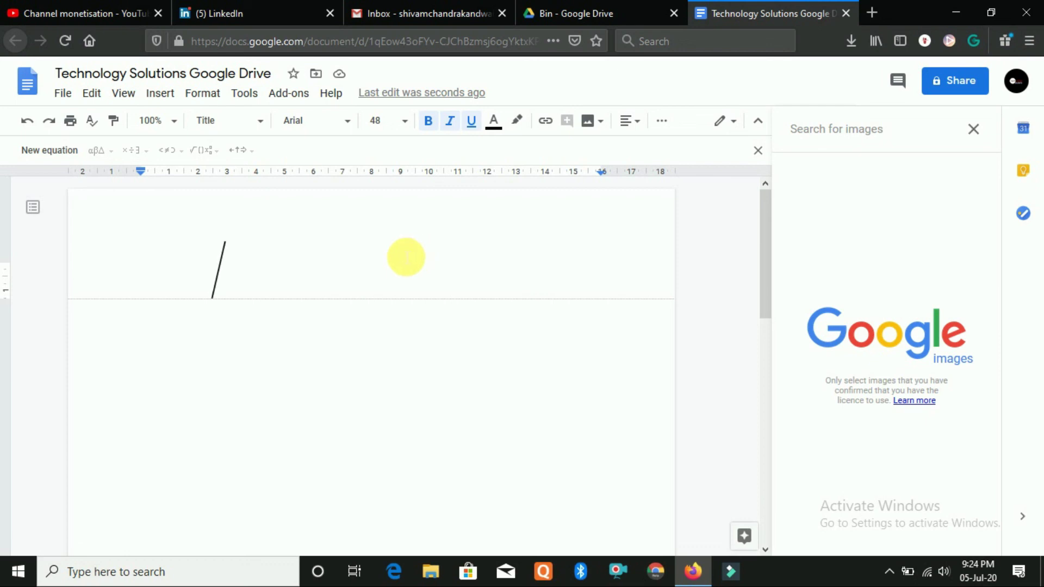
Close the Search for images panel without searching
{"action": "left_click", "coordinate": [350, 365]}
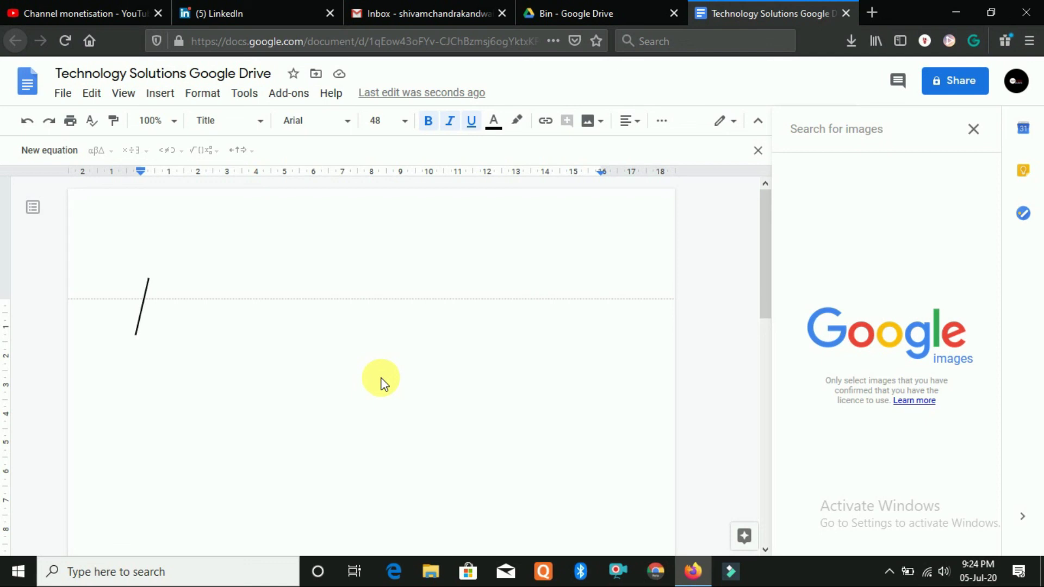
{"action": "left_click", "coordinate": [864, 133]}
{"action": "scroll", "coordinate": [497, 427], "scroll_direction": "down", "scroll_amount": 6}
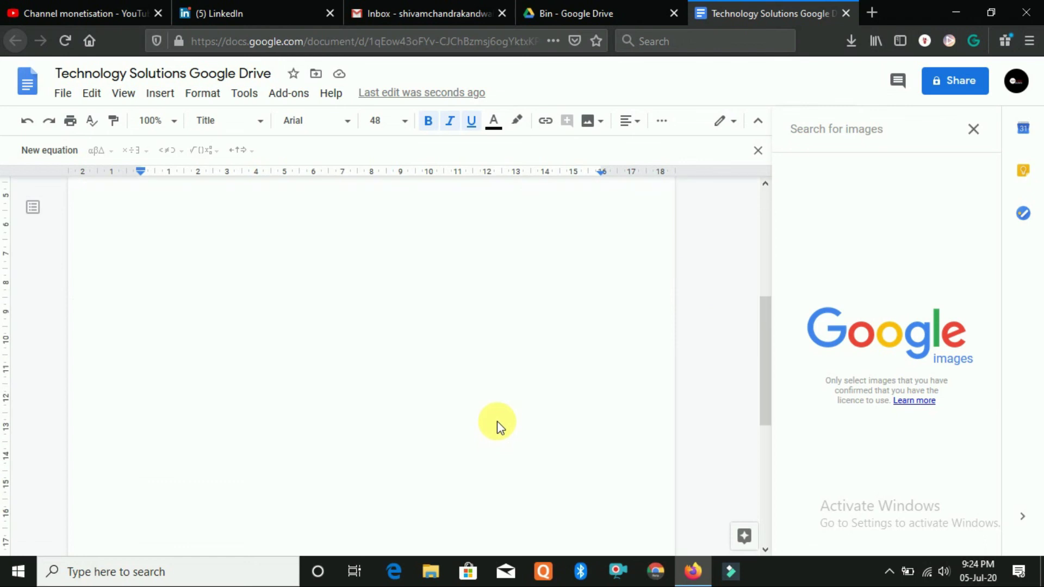
{"action": "scroll", "coordinate": [497, 420], "scroll_direction": "down", "scroll_amount": 5}
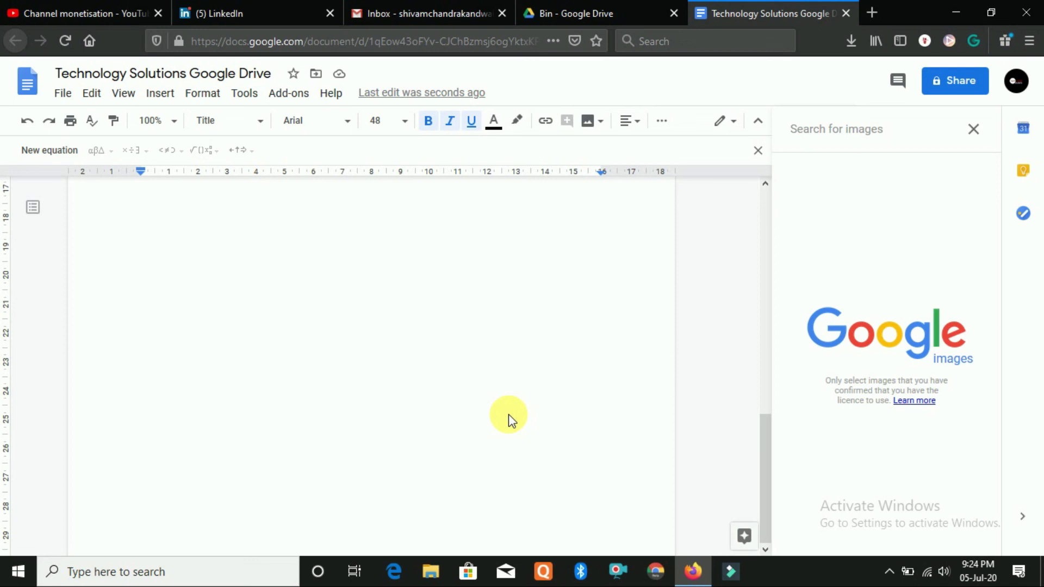
{"action": "left_click", "coordinate": [973, 130]}
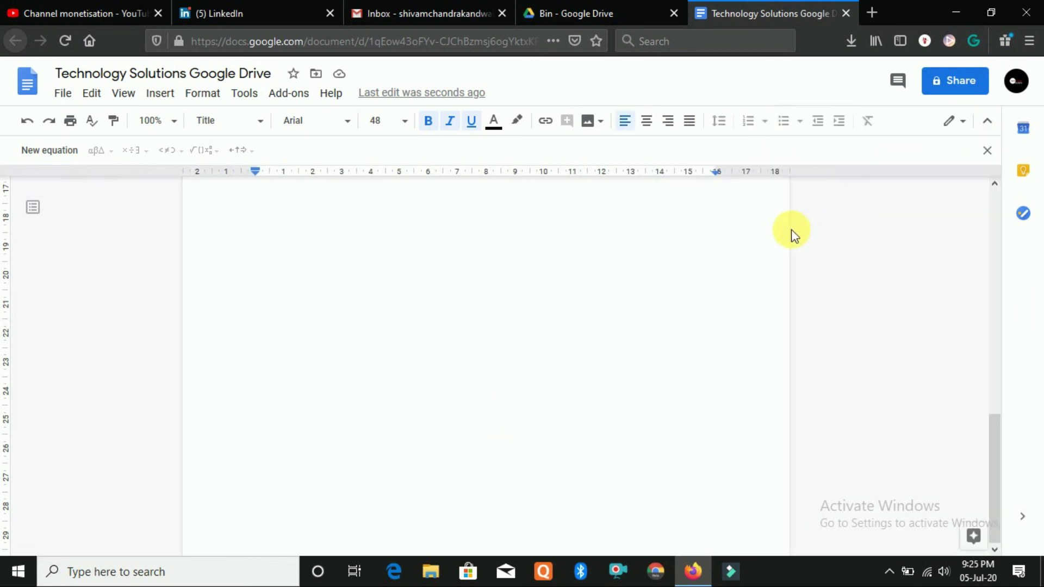